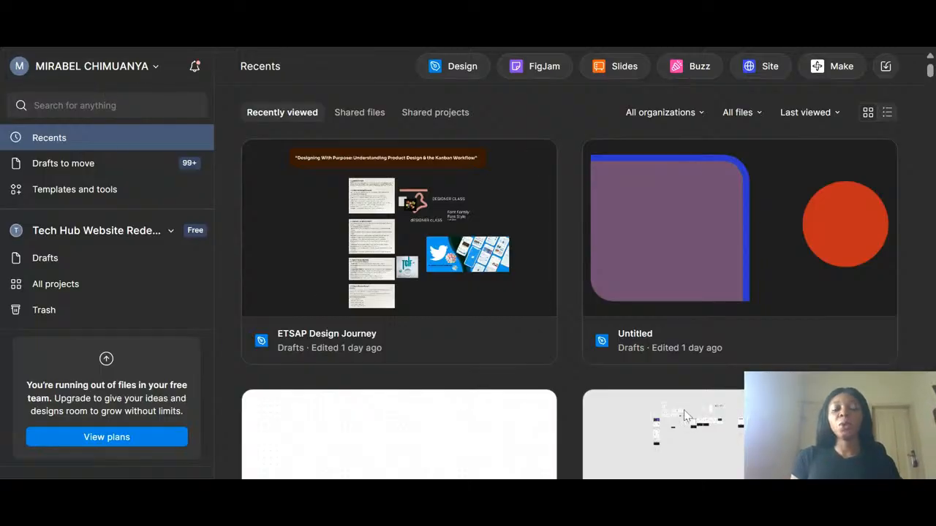
Step: Switch the interface theme to Light and return it to Dark
left_click(155, 71)
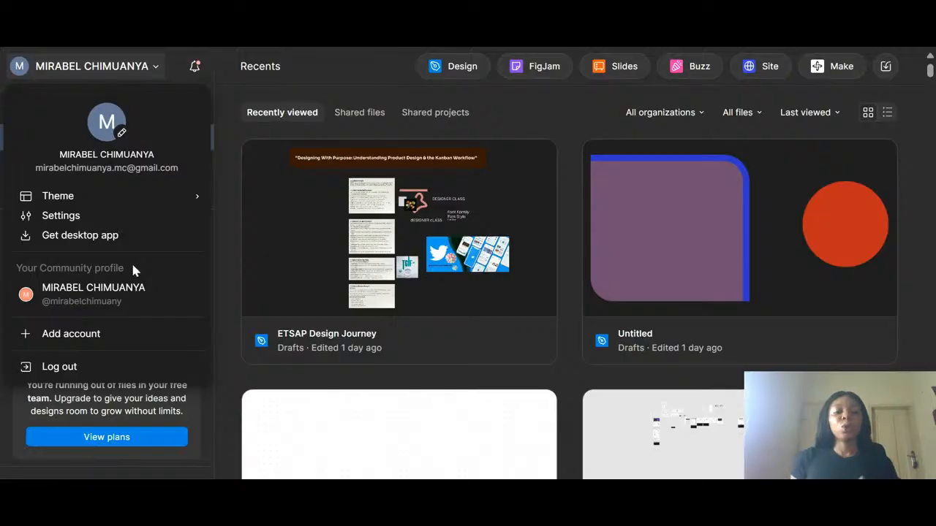
mouse_move(194, 198)
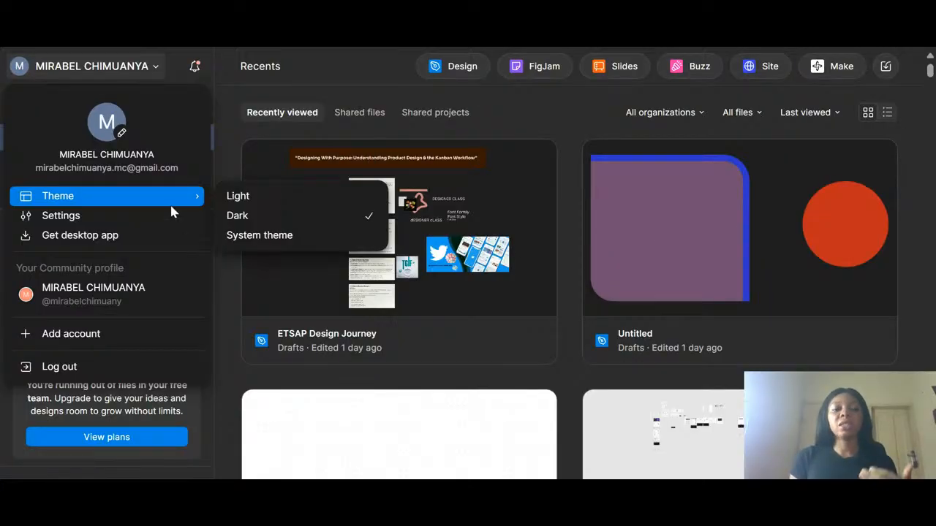
left_click(278, 207)
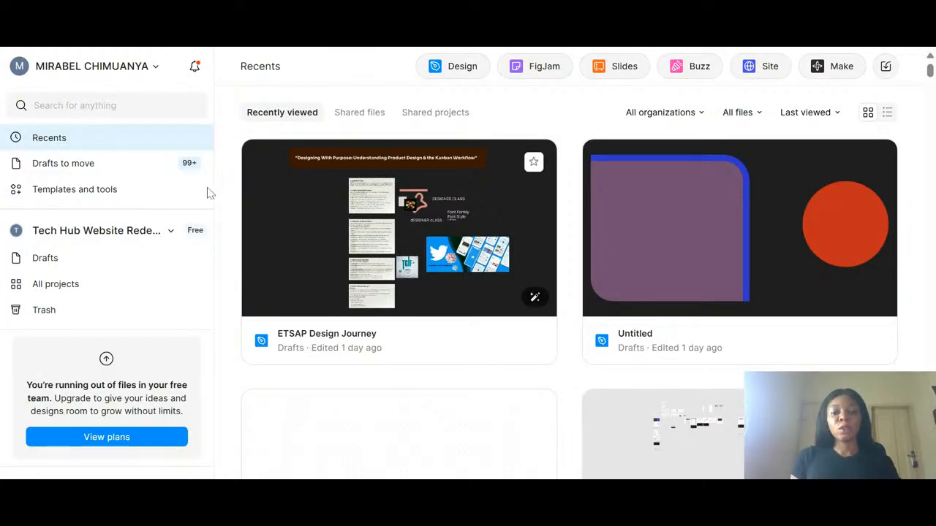
left_click(157, 70)
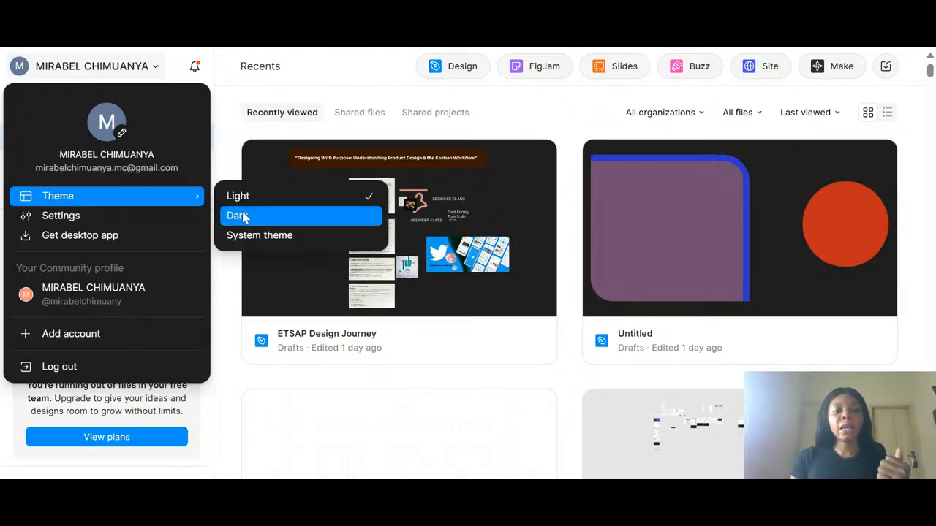
left_click(244, 217)
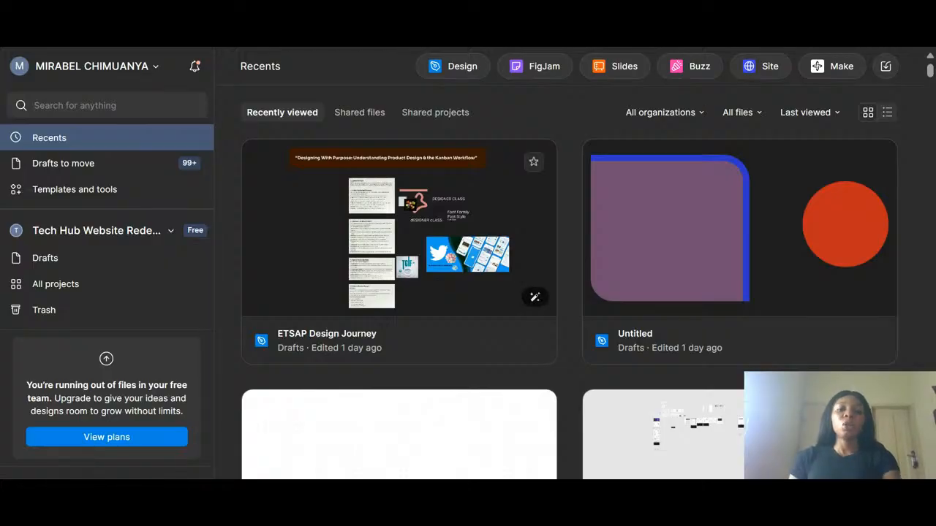
Step: Look through the recently viewed files and the community templates and tools
scroll(610, 290, "down", 5)
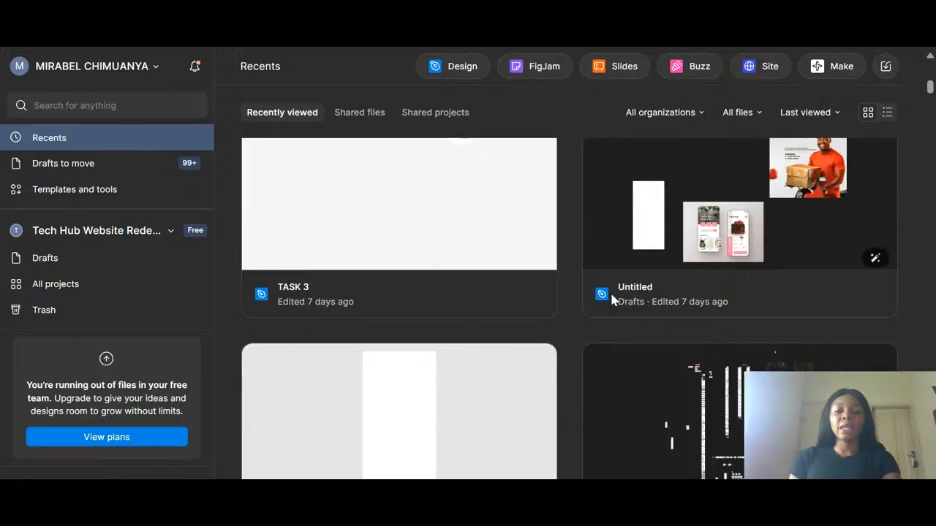
scroll(610, 291, "up", 10)
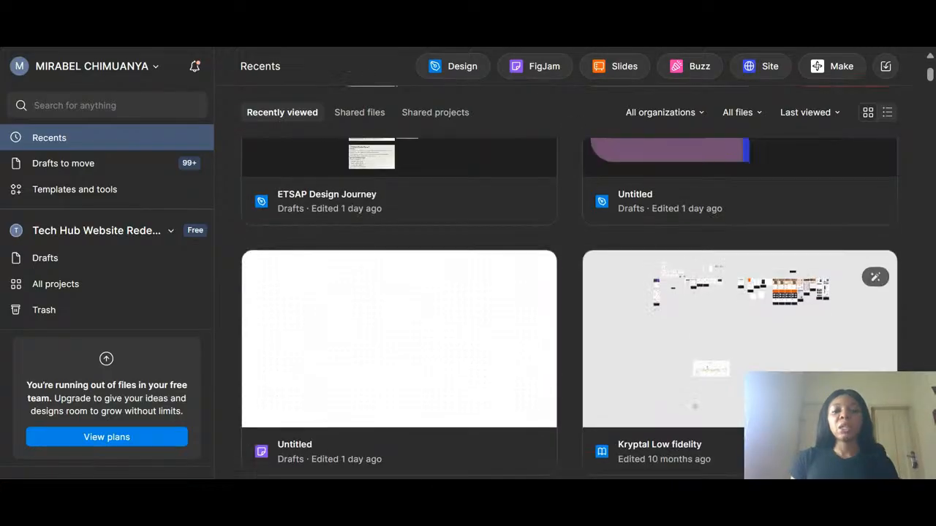
scroll(610, 291, "up", 3)
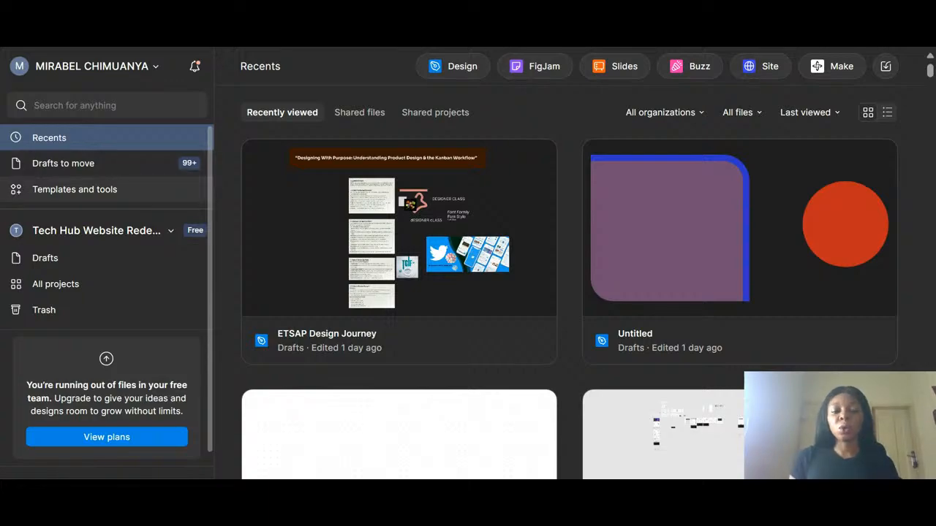
left_click(159, 196)
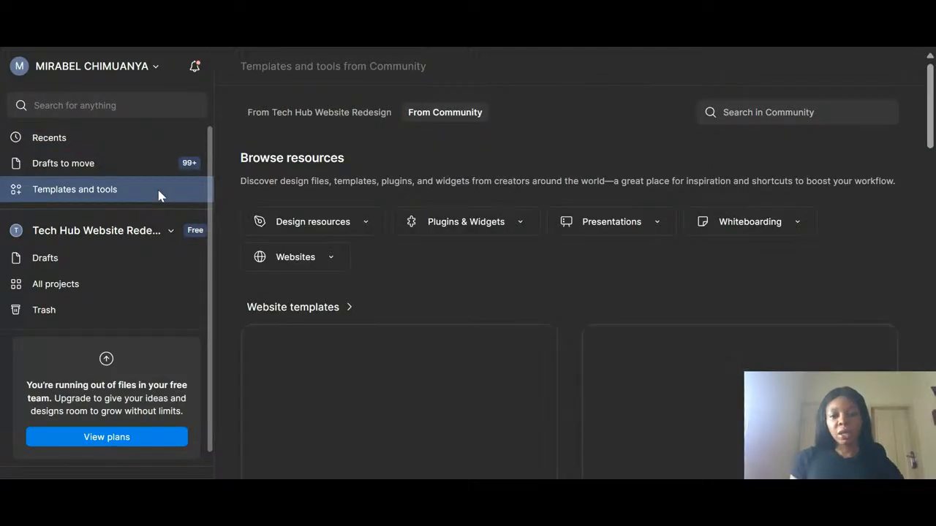
scroll(330, 217, "down", 5)
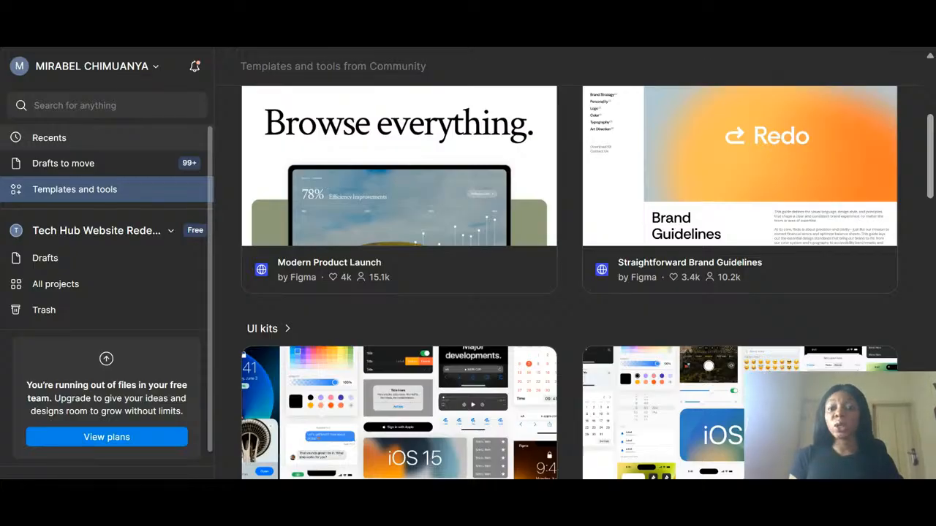
Step: Create a new FigJam board from the recent files page and draw an upright rectangle on its canvas
left_click(50, 137)
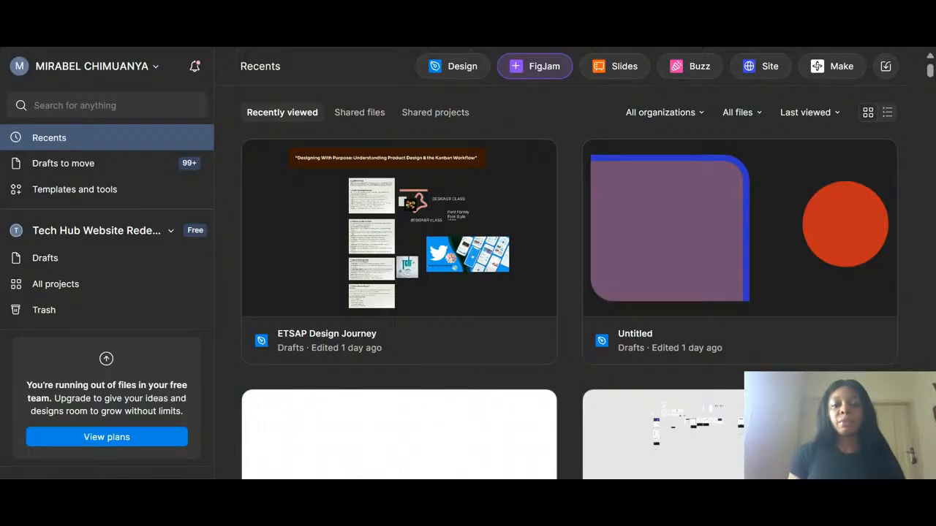
left_click(544, 67)
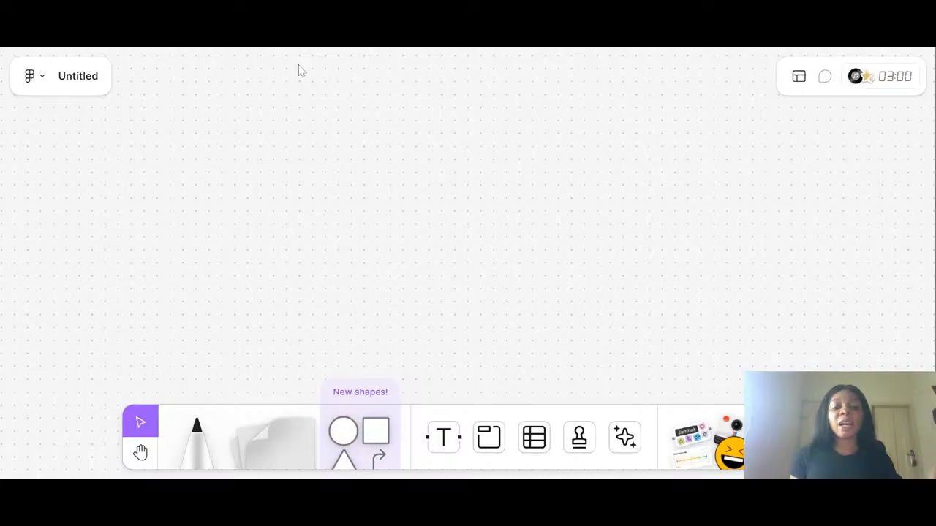
left_click(360, 438)
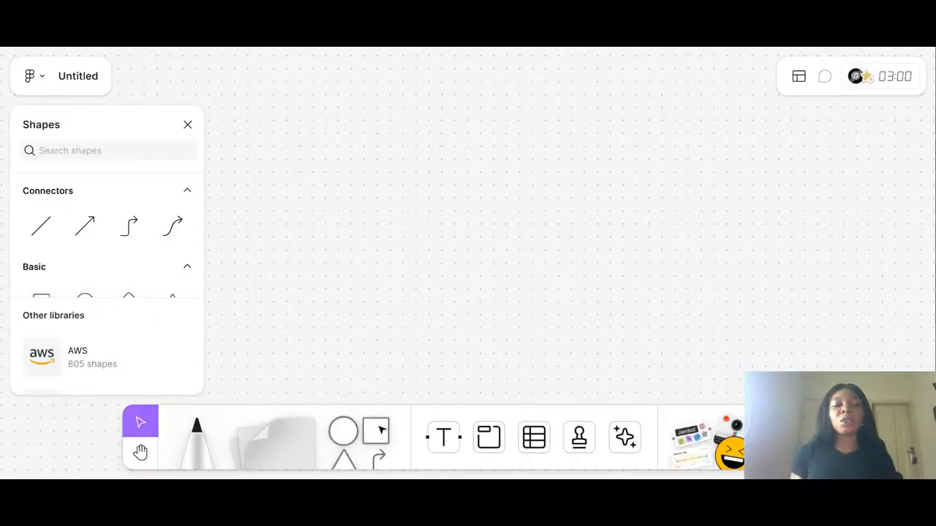
left_click(381, 431)
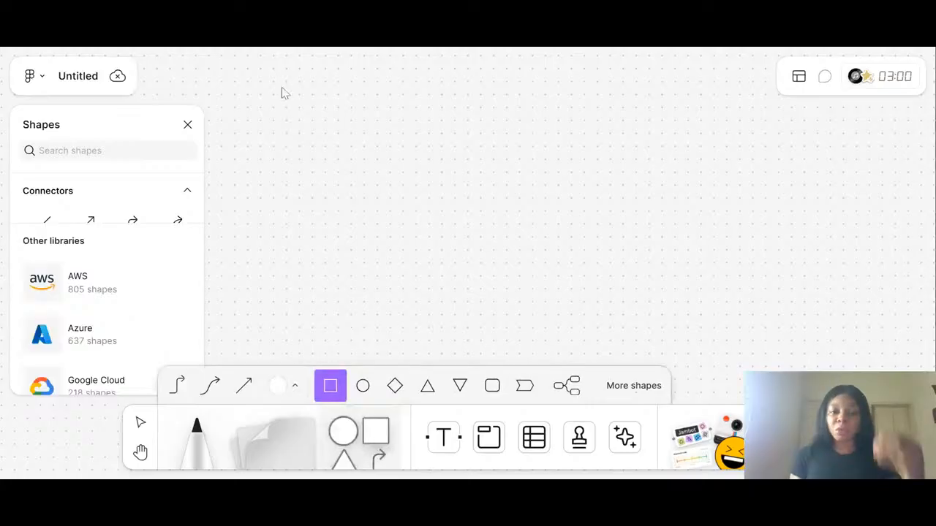
left_click_drag(273, 107, 442, 301)
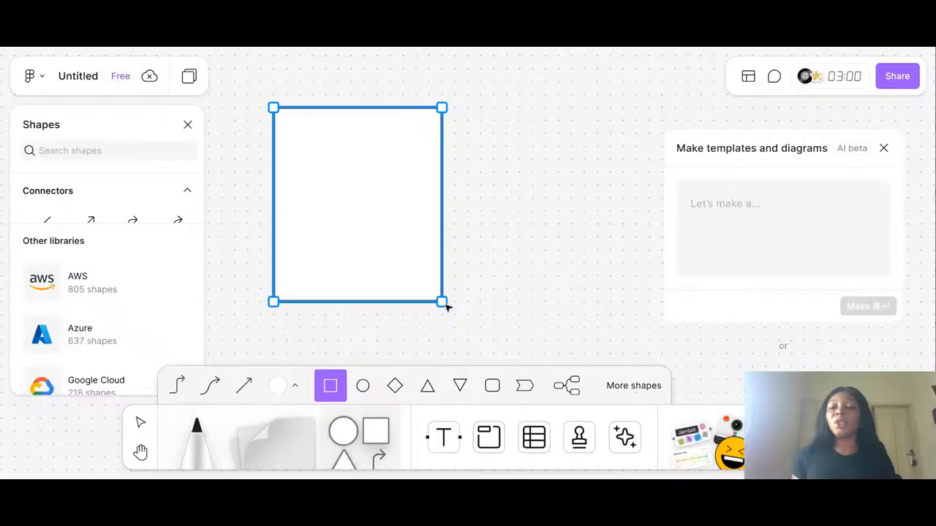
left_click_drag(445, 303, 443, 302)
left_click(546, 211)
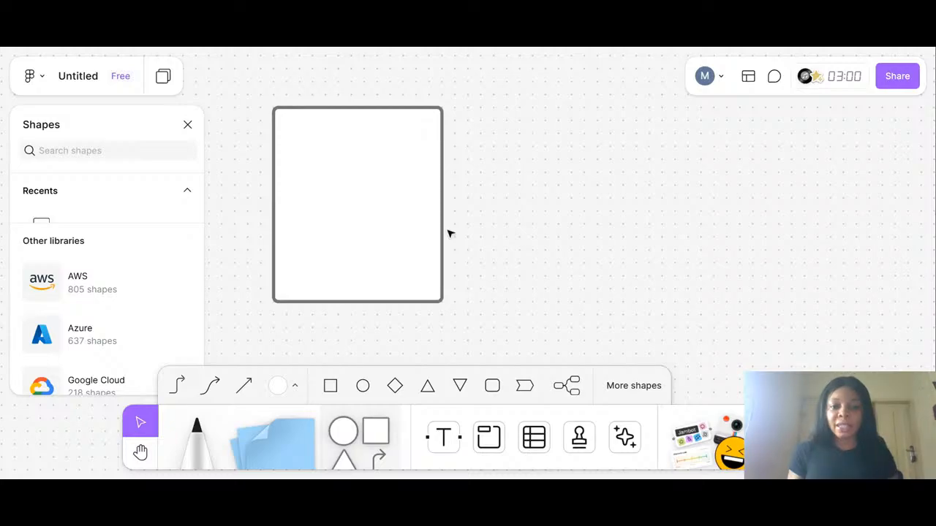
Step: Resize the rectangle by its lower edge, shortening it and stretching it slightly taller than originally drawn
left_click(392, 212)
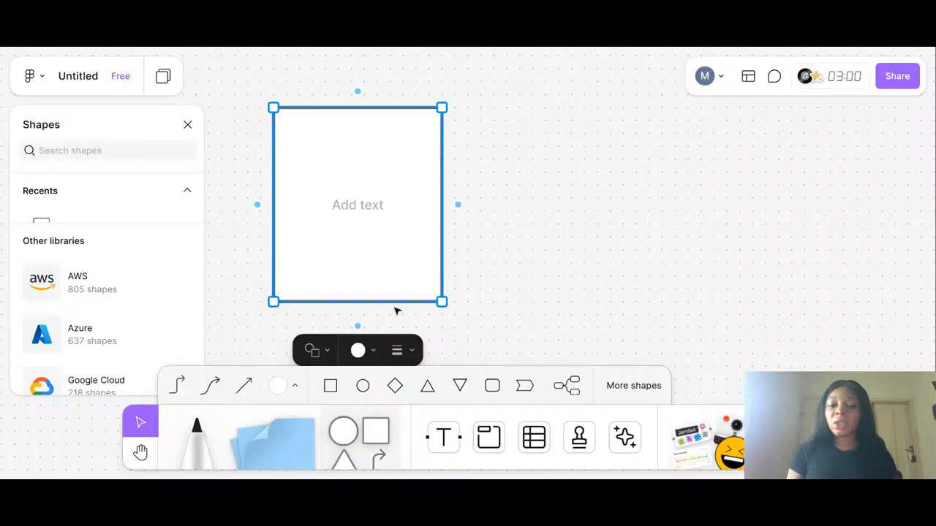
left_click_drag(354, 301, 352, 196)
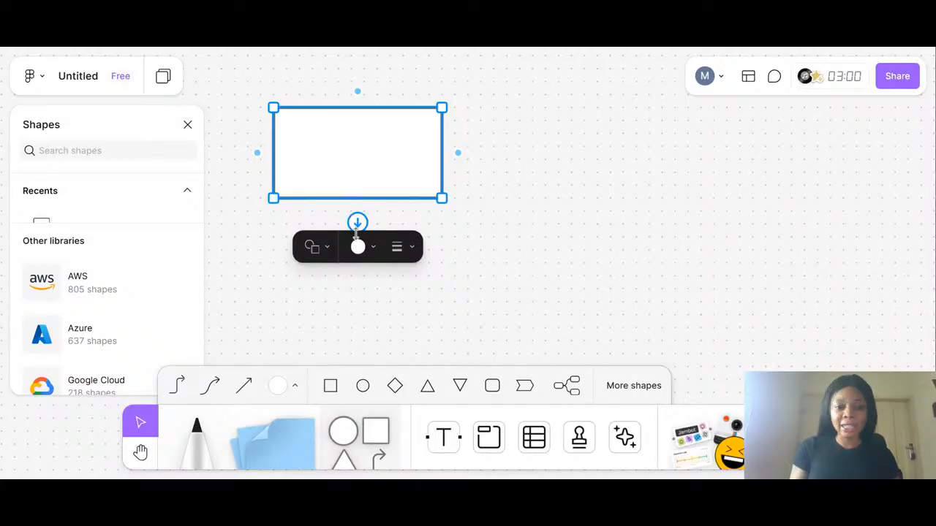
left_click_drag(356, 198, 349, 313)
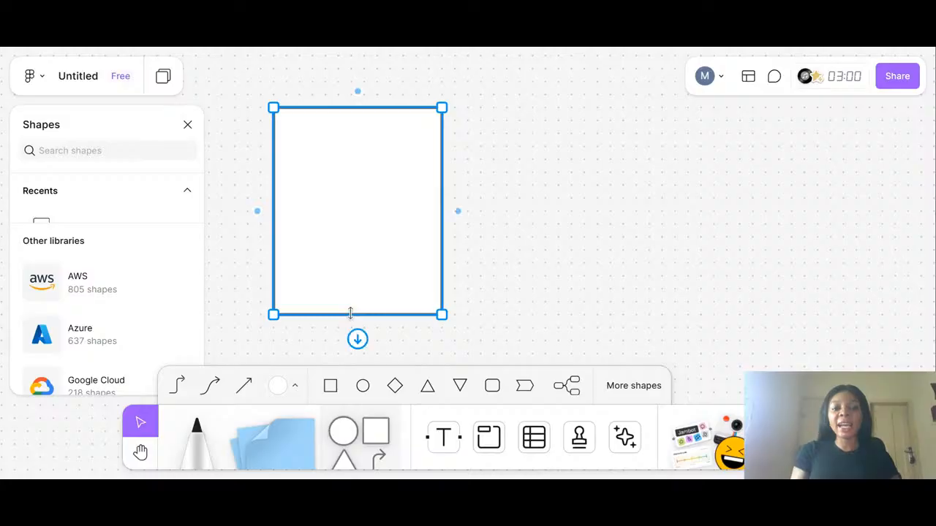
Step: Draw a small narrow ellipse in the rectangle's upper-left corner and place a small triangle near its lower edge
left_click(363, 387)
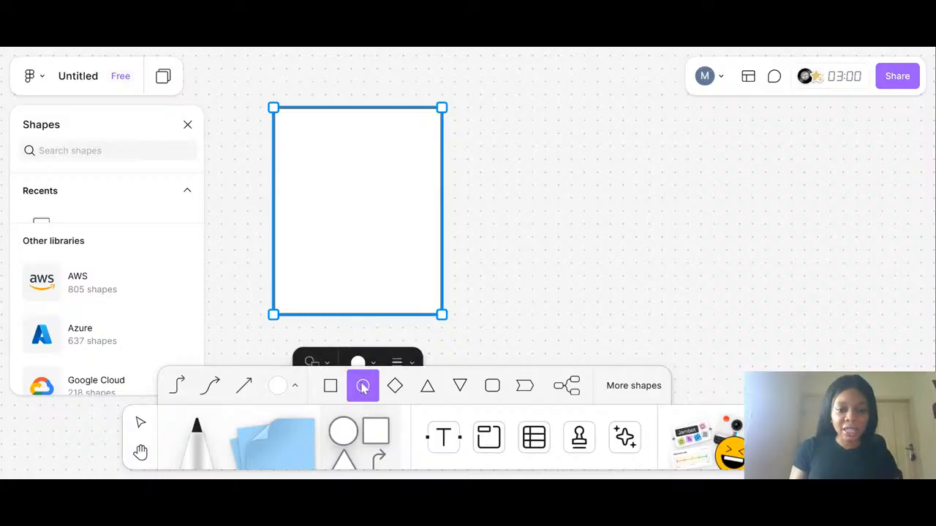
left_click_drag(286, 121, 299, 146)
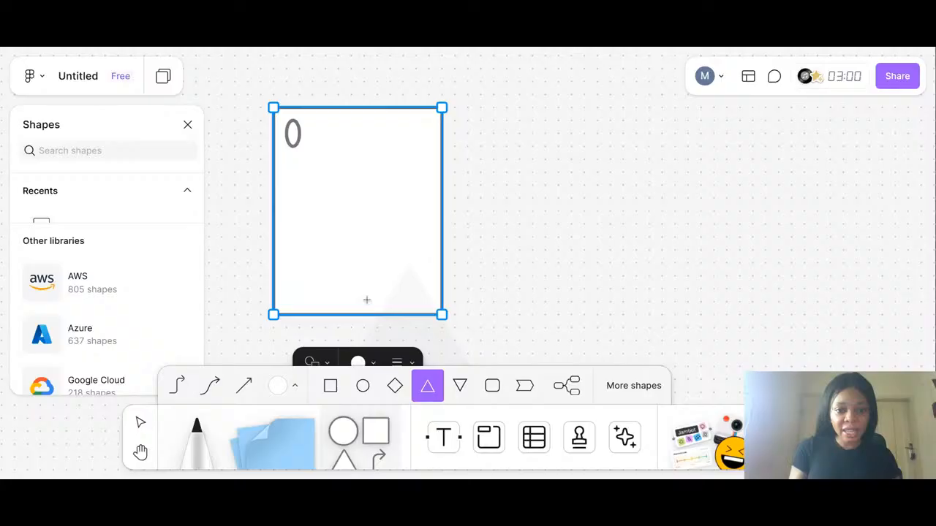
left_click(341, 276)
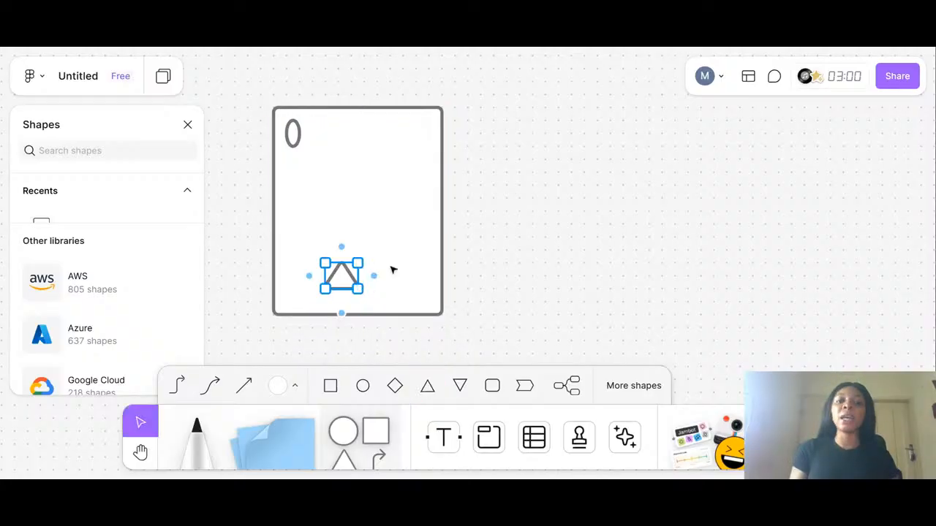
Step: Move the small triangle to the horizontal centre of the rectangle, just above its lower edge
left_click(356, 277)
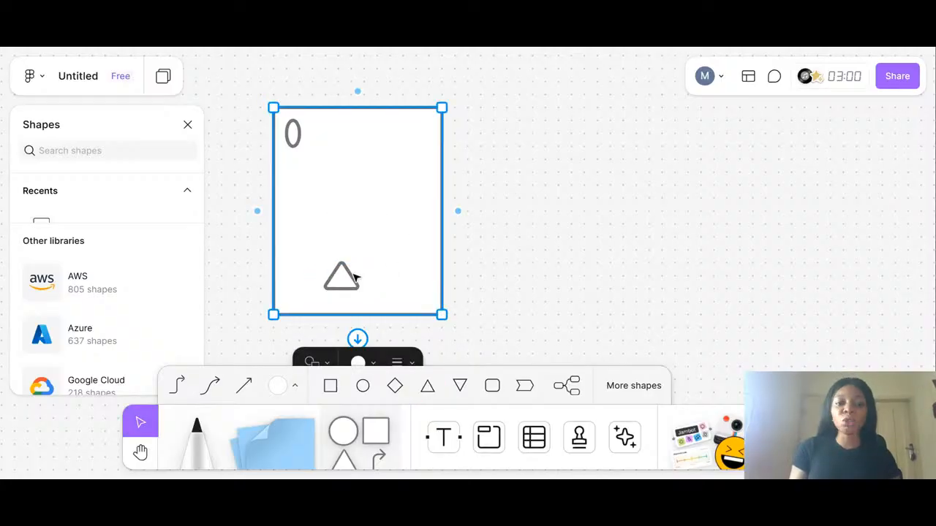
left_click(355, 277)
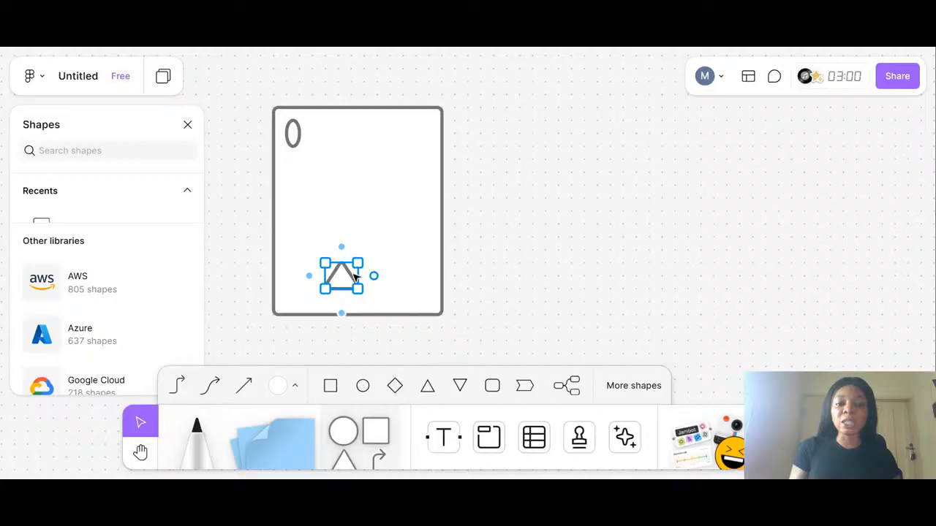
left_click_drag(355, 276, 372, 288)
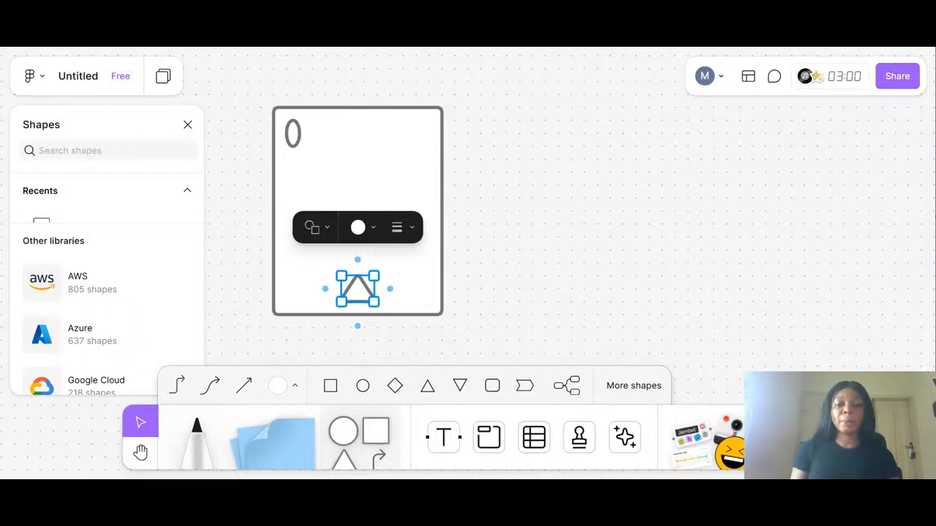
left_click(527, 247)
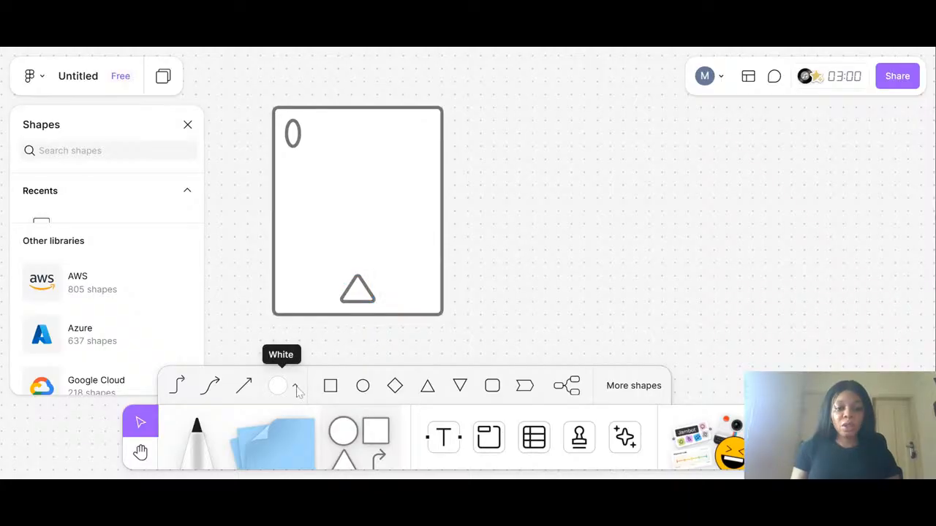
Step: Set the shape color to blue and place a second triangle near the rectangle's lower-right corner
left_click(296, 389)
left_click(298, 393)
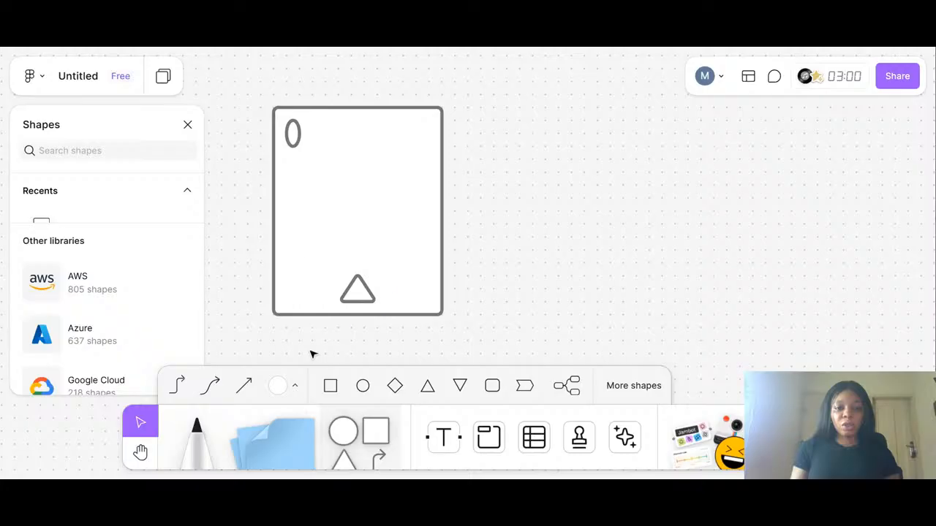
left_click(356, 291)
left_click(296, 389)
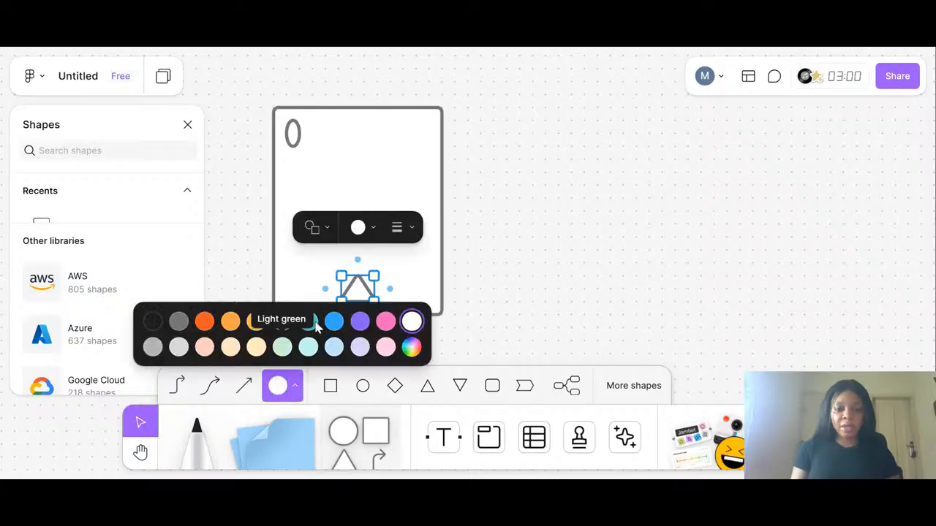
left_click(334, 320)
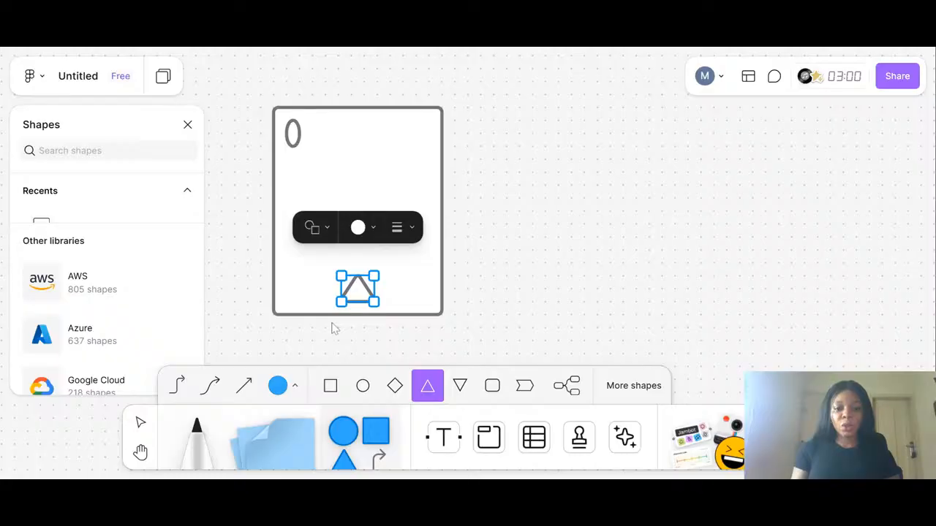
left_click(403, 268)
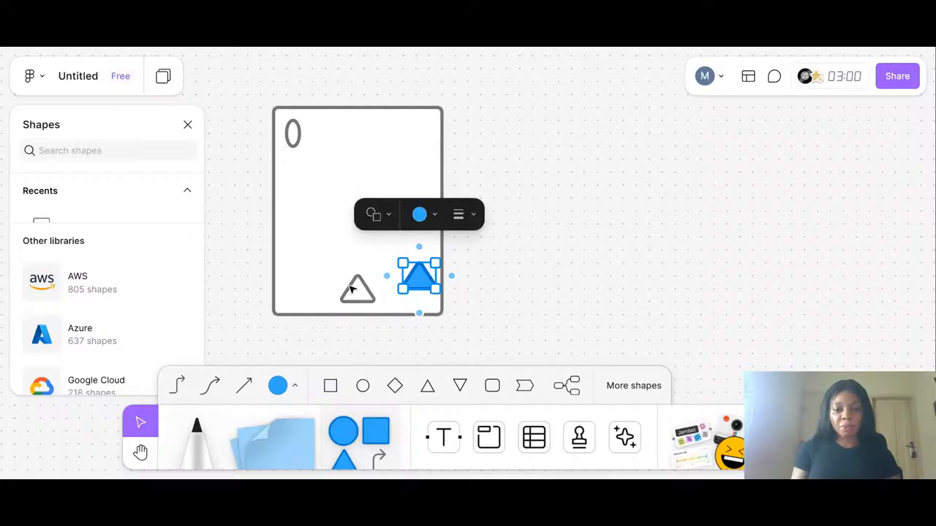
Step: Fill the white triangle with purple and move the blue triangle to the rectangle's upper-right corner
left_click(351, 289)
left_click(374, 228)
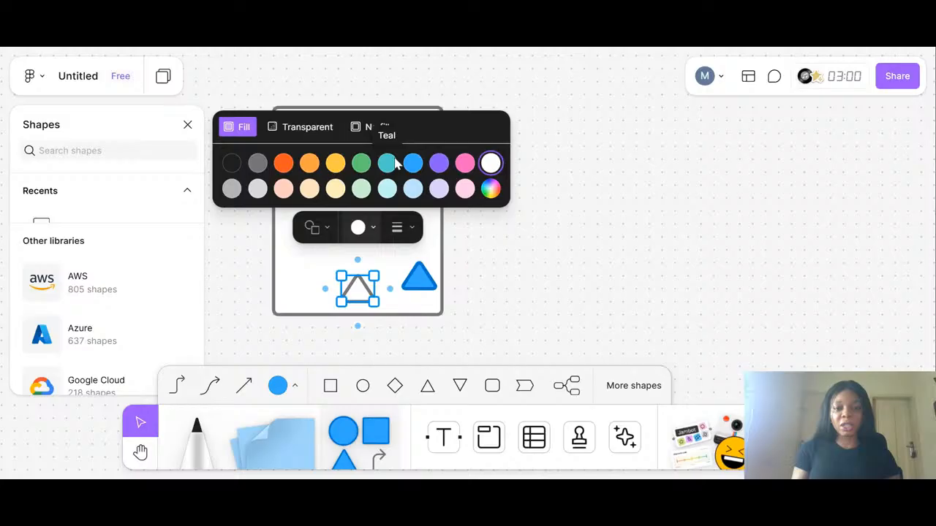
left_click(439, 162)
left_click(497, 203)
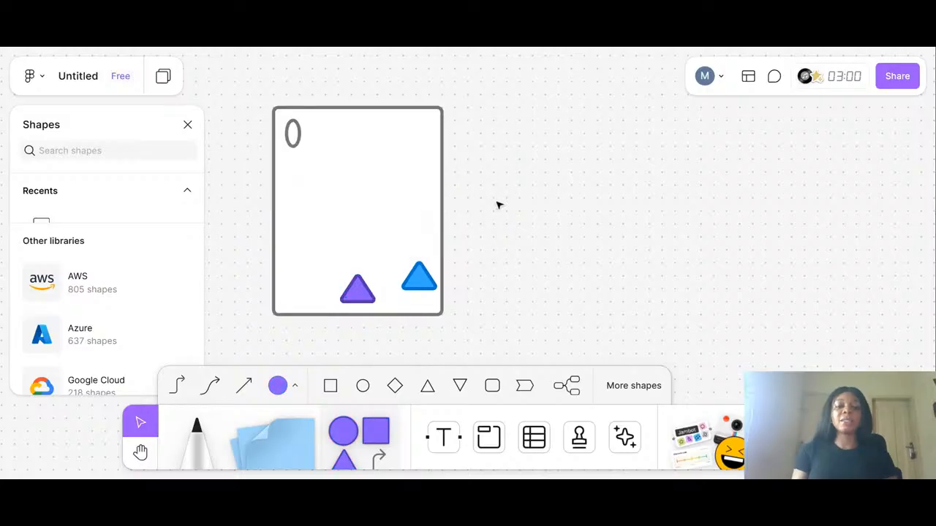
left_click_drag(416, 275, 407, 132)
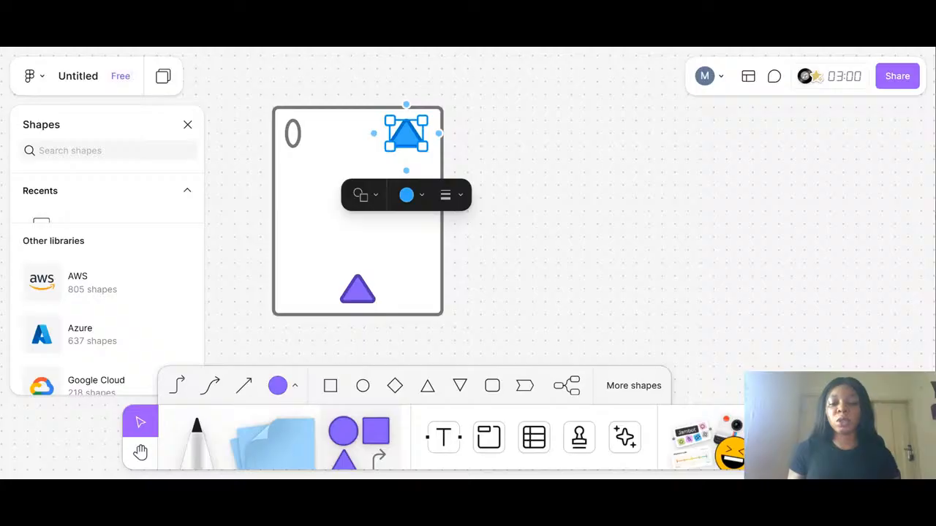
left_click(470, 152)
Step: Review the blank design file's main menu options for plugins, widgets and preferences, including the available themes
left_click(33, 76)
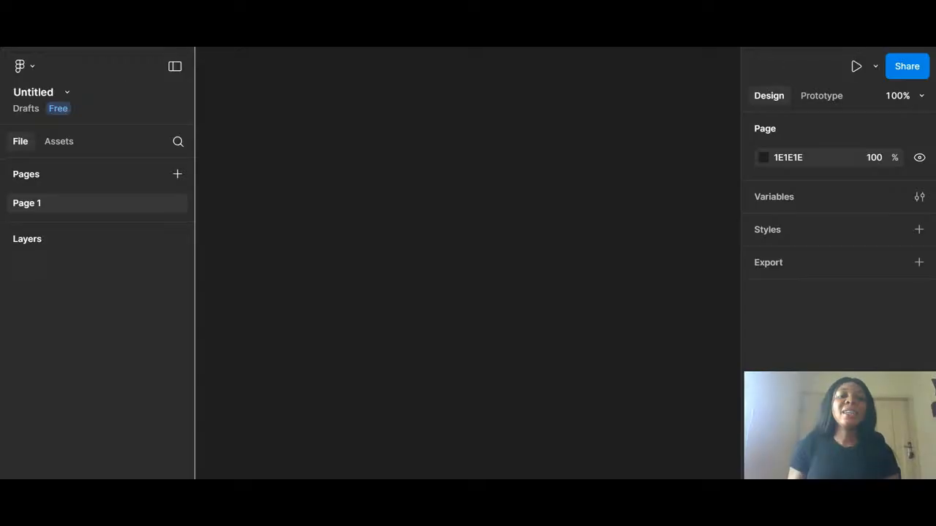
left_click(32, 68)
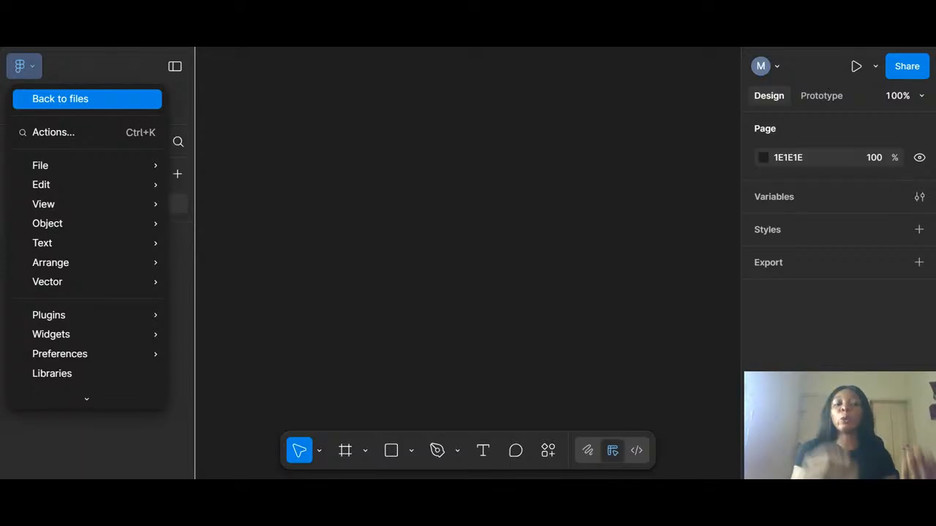
mouse_move(141, 326)
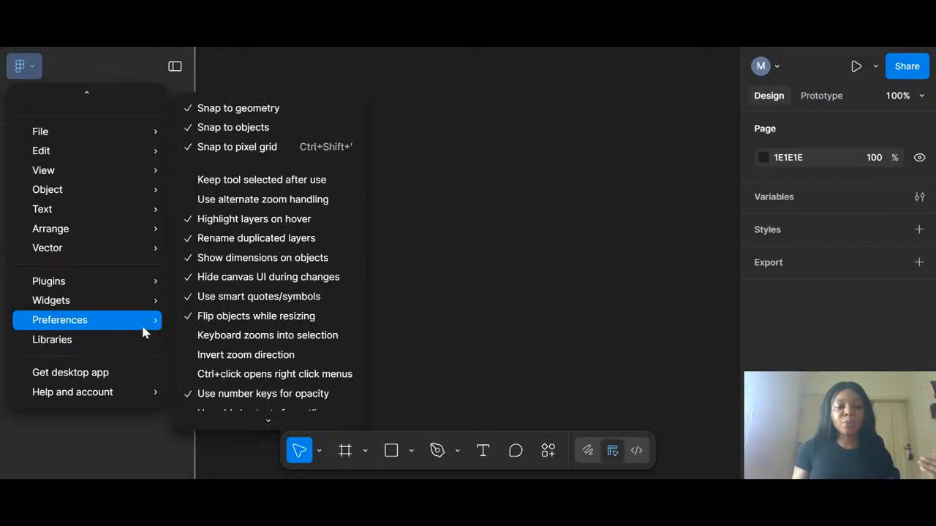
mouse_move(144, 284)
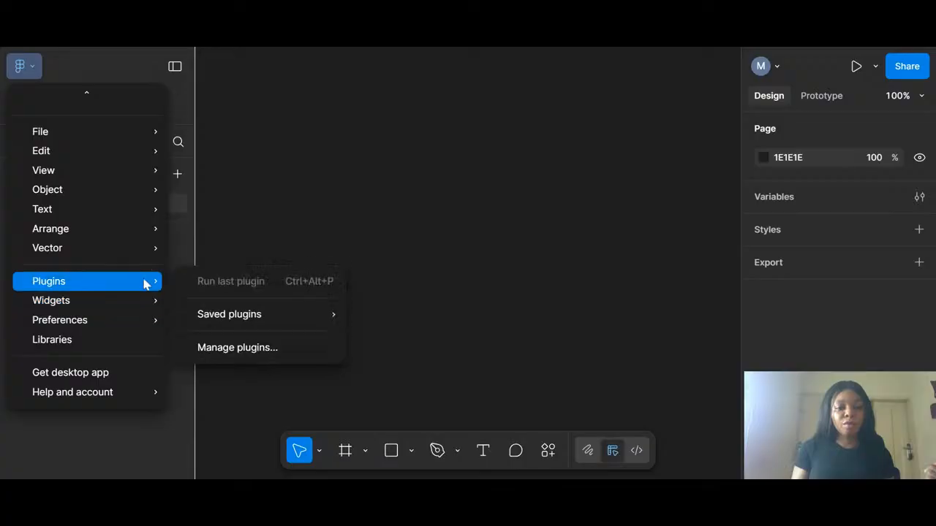
mouse_move(152, 401)
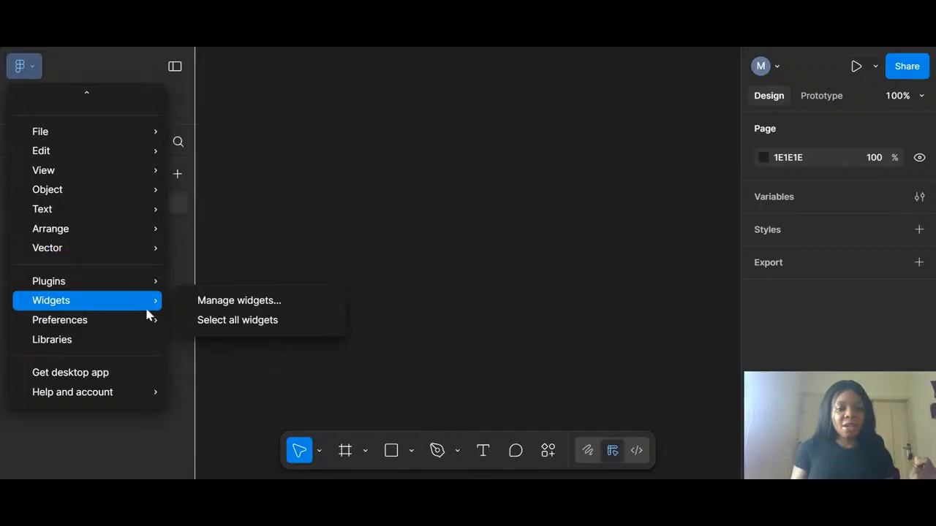
mouse_move(140, 249)
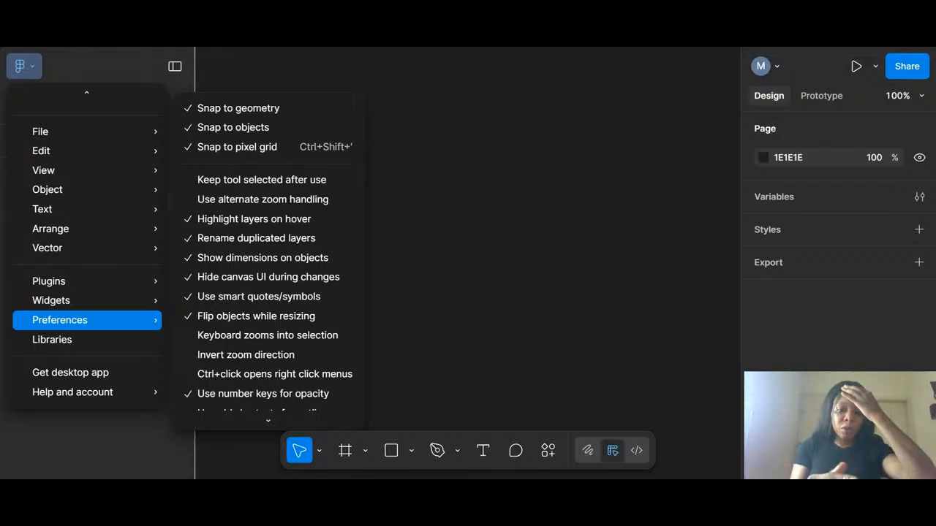
scroll(322, 320, "down", 3)
mouse_move(316, 322)
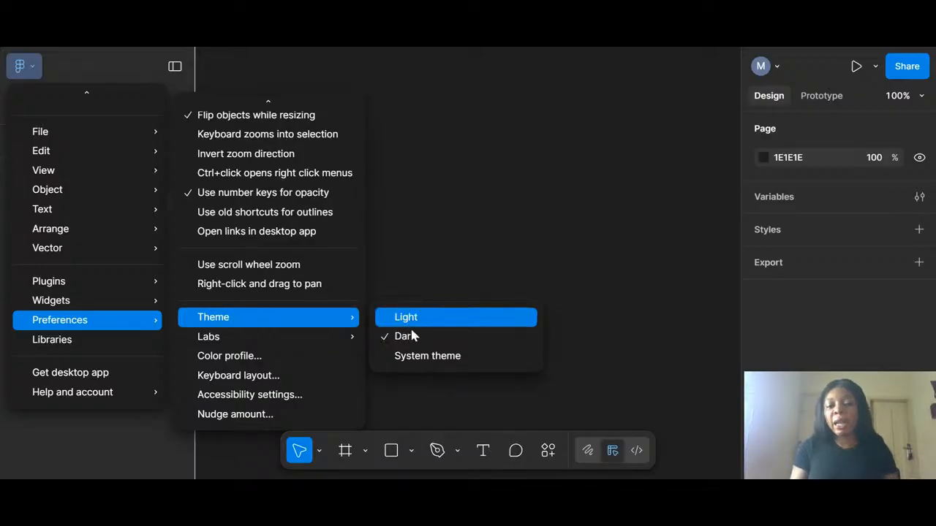
left_click(430, 212)
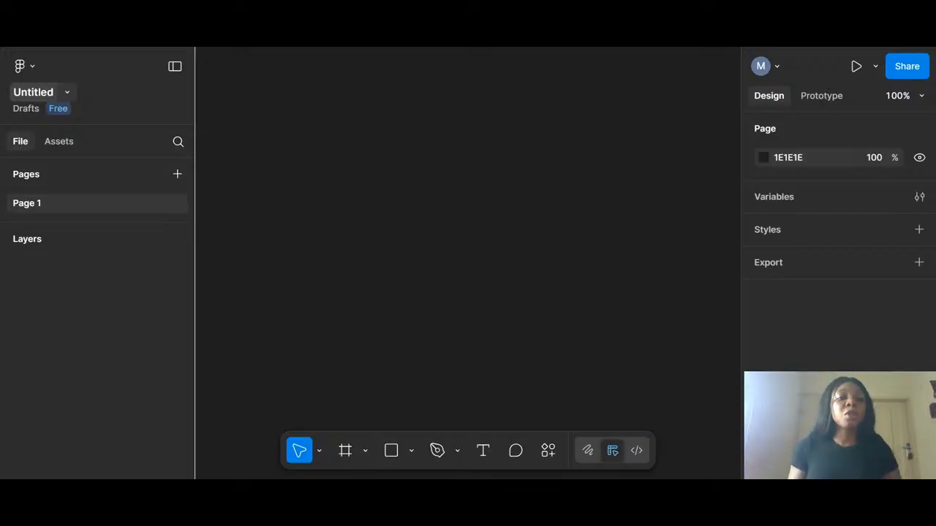
Step: Rename the untitled design file as FIGMA ENVIRONMENT
left_click(41, 100)
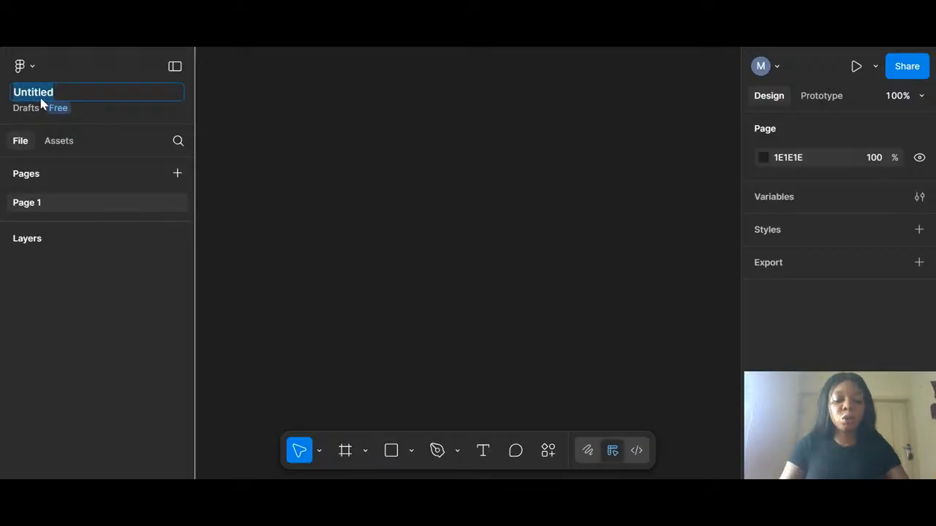
type("FIGMA R")
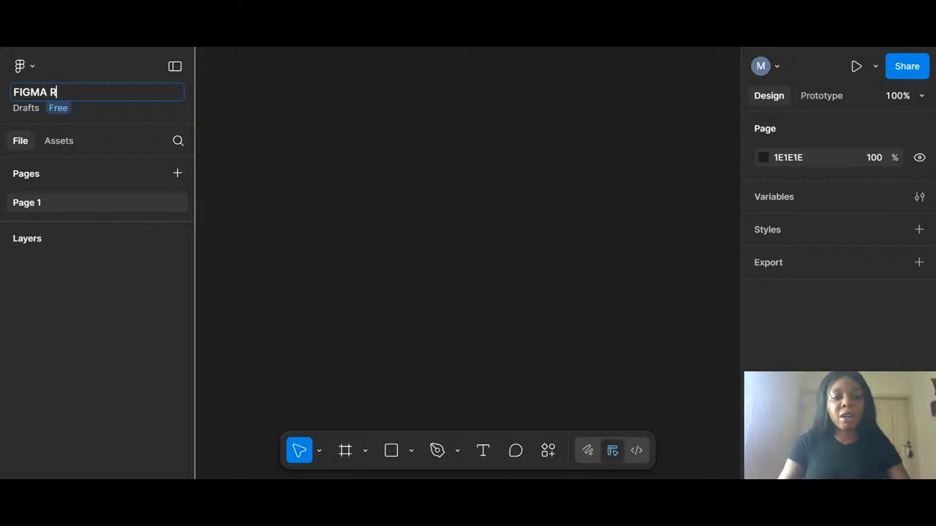
key("BackSpace")
type("ENVIRONMENT")
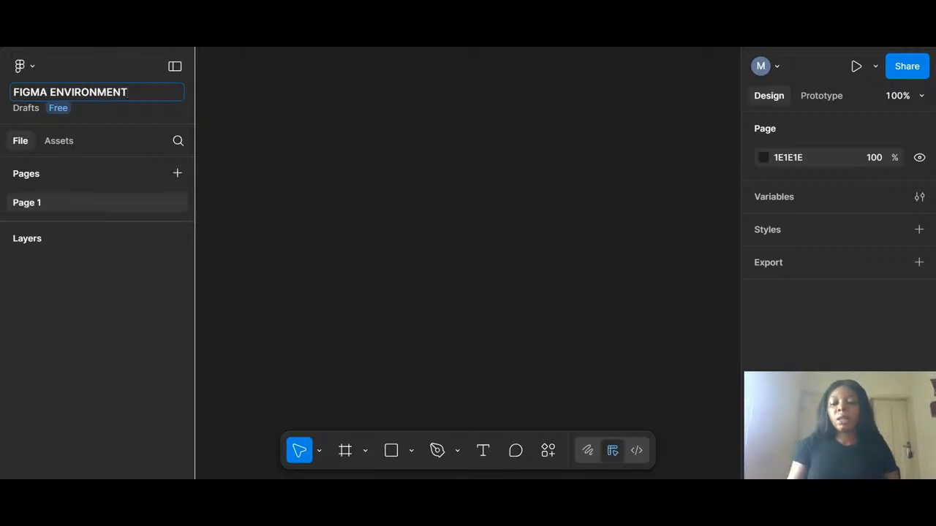
key("Return")
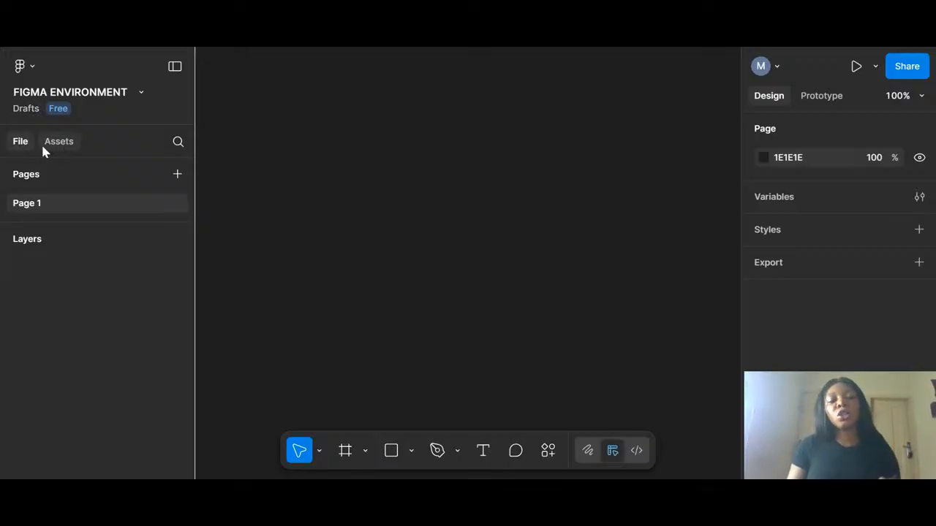
Step: View the asset libraries offered for the file and return to its pages and layers
left_click(21, 147)
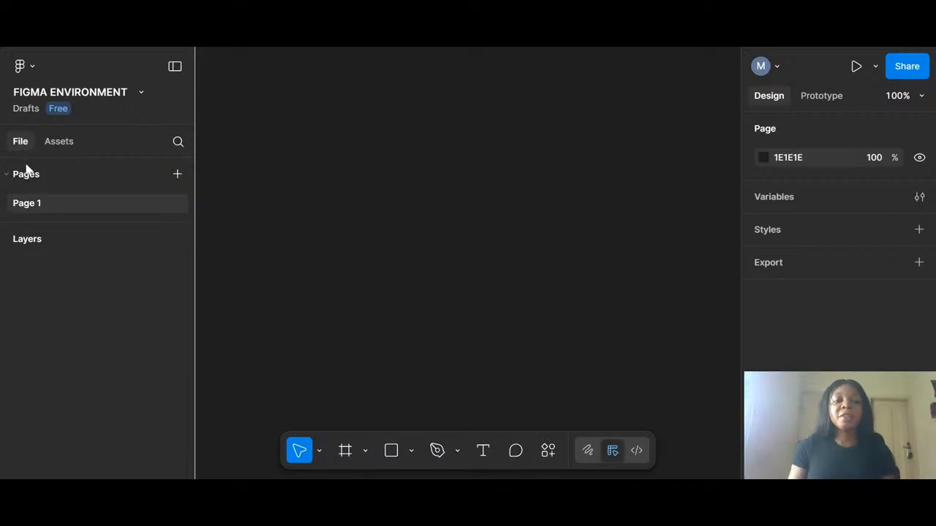
left_click(60, 144)
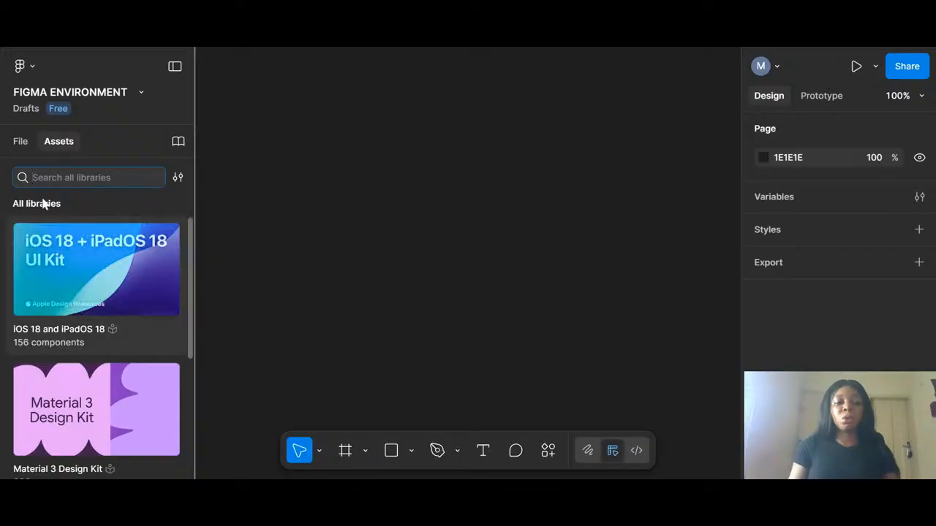
left_click(21, 142)
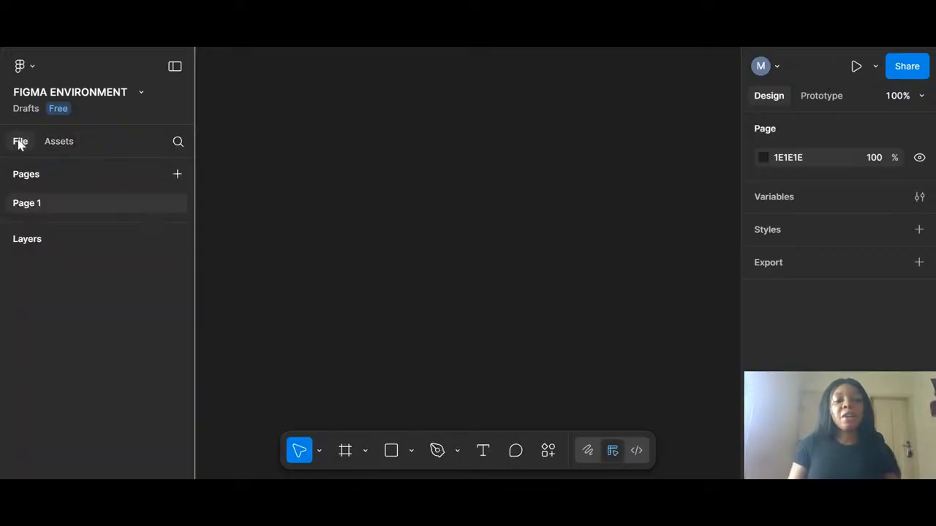
Step: Add a second page to the file and delete it again
left_click(176, 174)
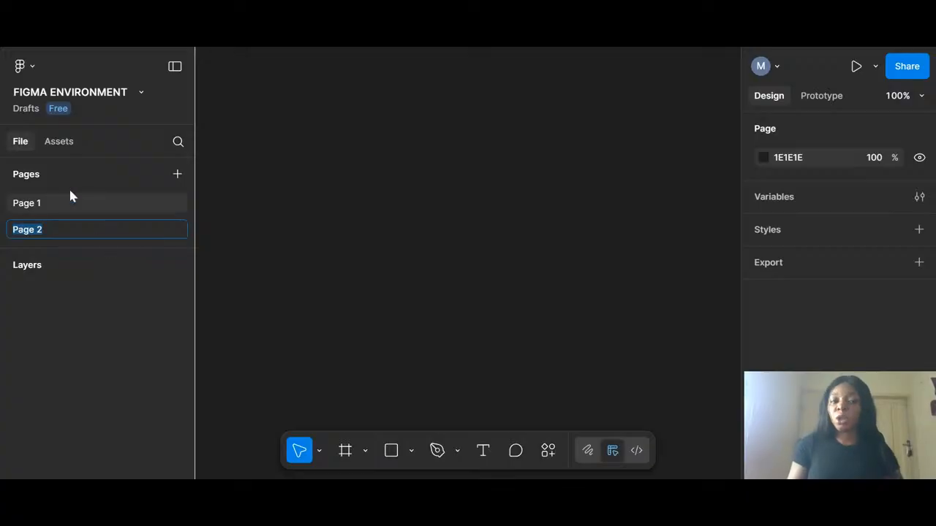
right_click(163, 232)
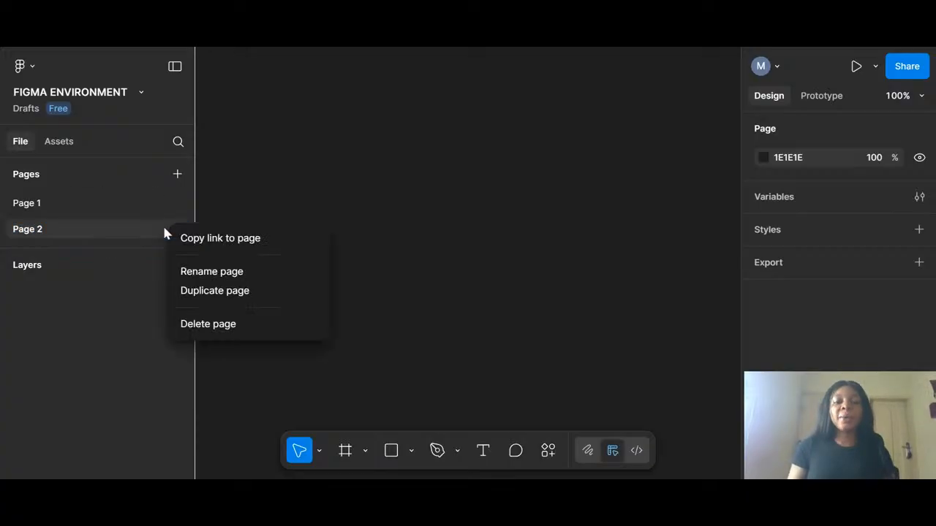
left_click(218, 332)
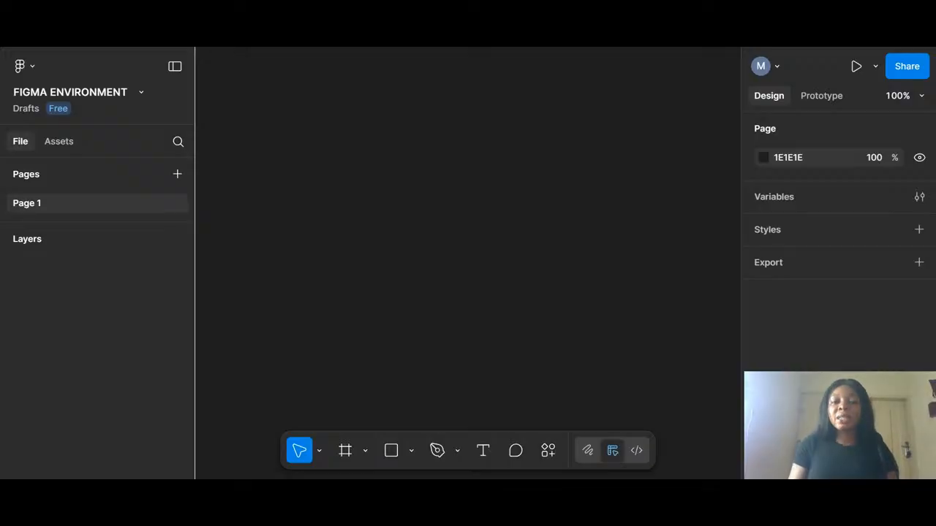
Step: Try custom page background colors, from a dark red to the dark blue 12183C at 100% opacity
left_click(763, 158)
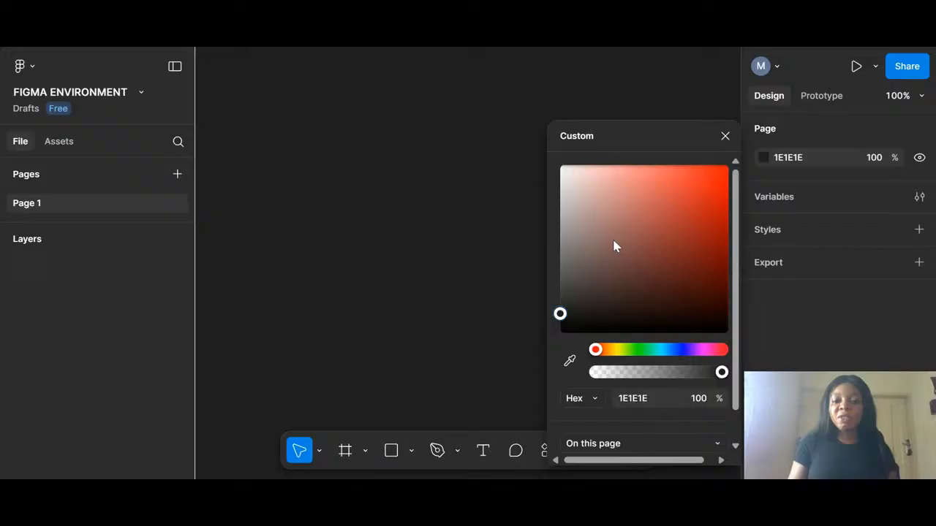
left_click_drag(614, 246, 650, 282)
left_click(650, 280)
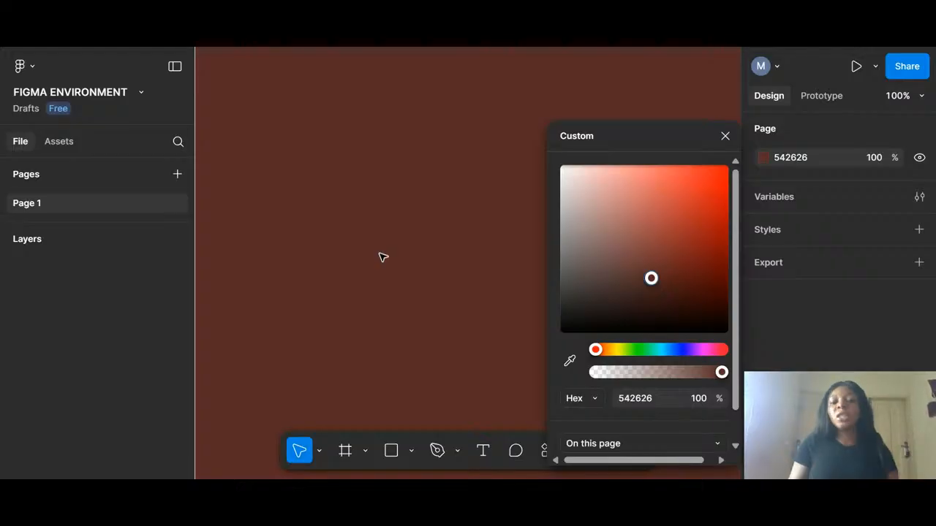
left_click_drag(650, 280, 680, 302)
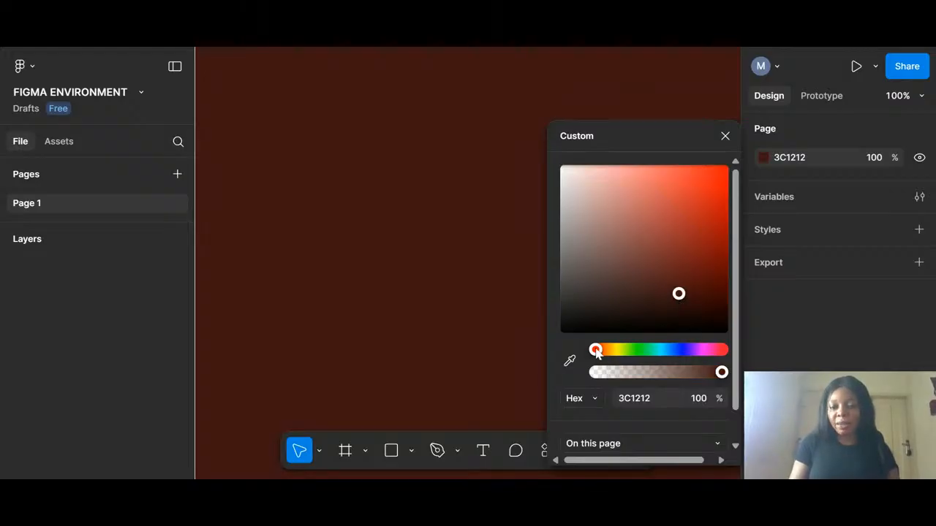
left_click_drag(597, 353, 676, 351)
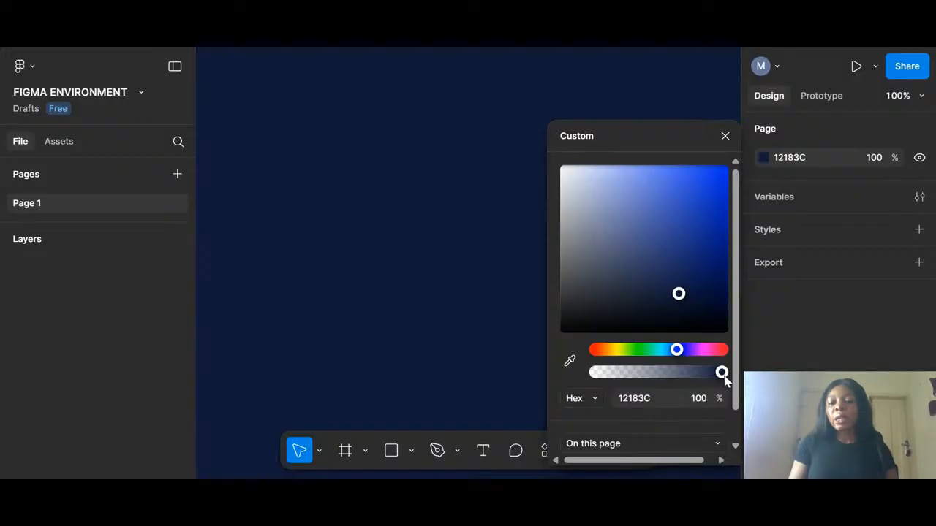
left_click_drag(721, 374, 758, 365)
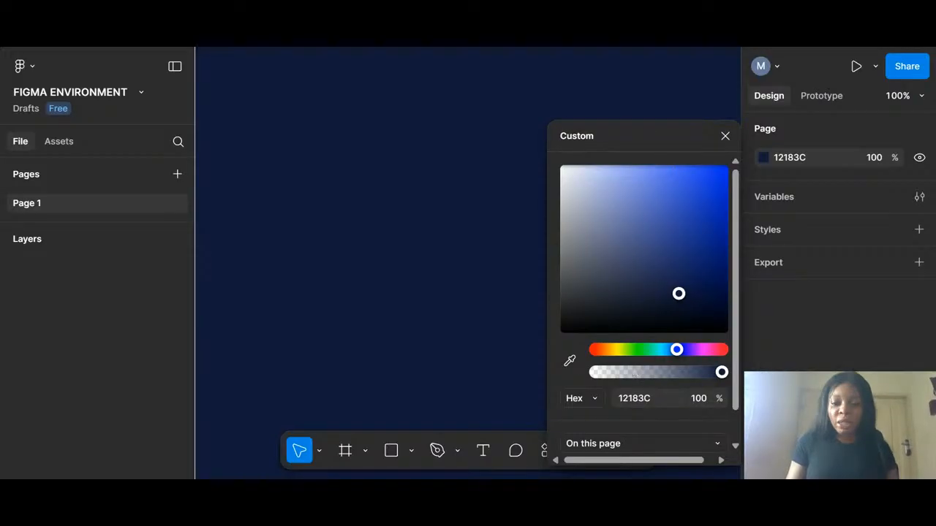
Step: Set the page background color to hex 1E1E1E and close the color picker
left_click(634, 398)
type("1E1E1E")
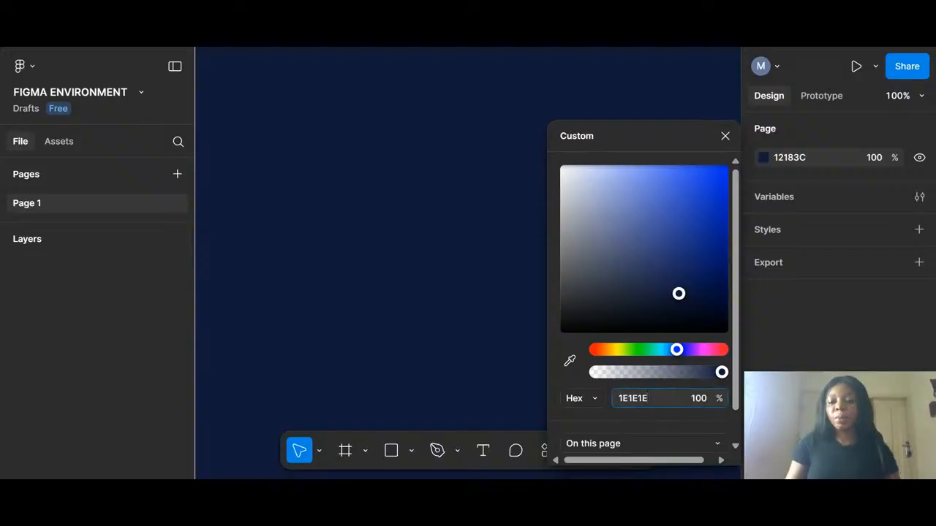
key("Return")
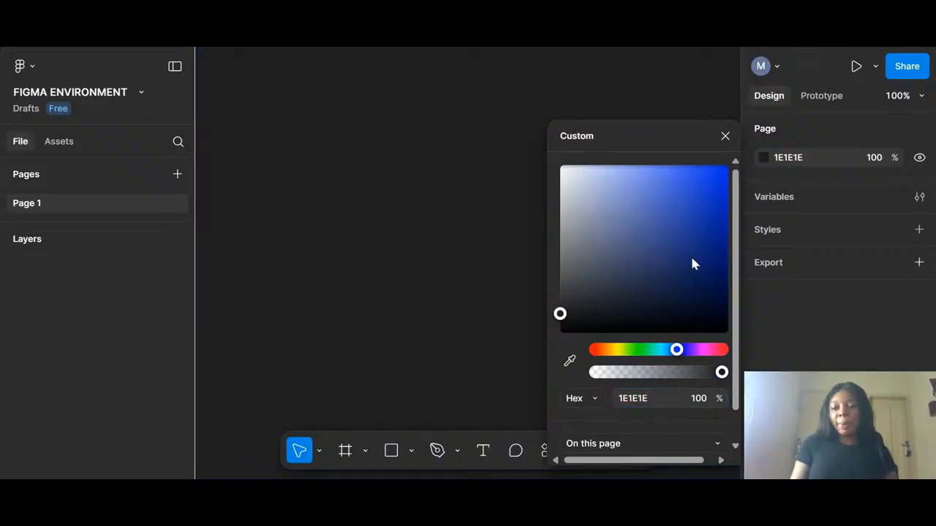
left_click(724, 136)
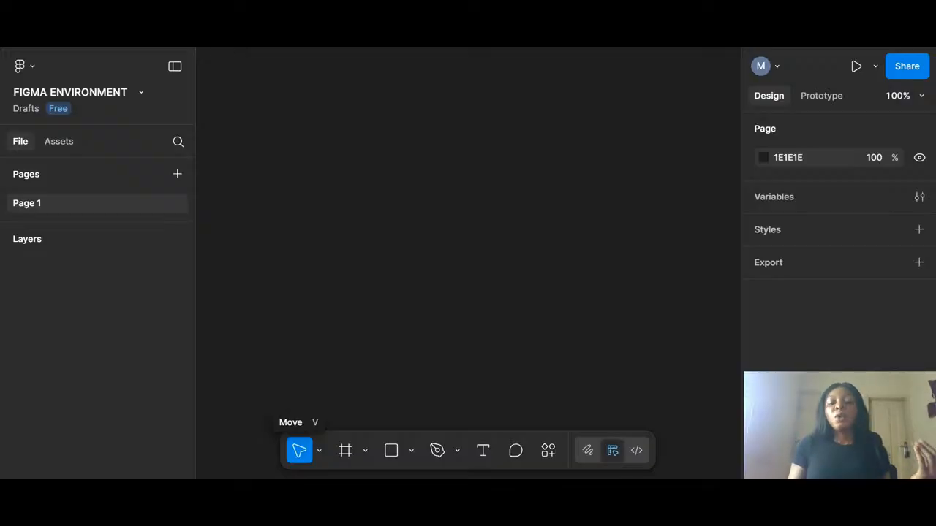
Step: Look through the available move tools and the region tools for frames, sections and slices
left_click(319, 452)
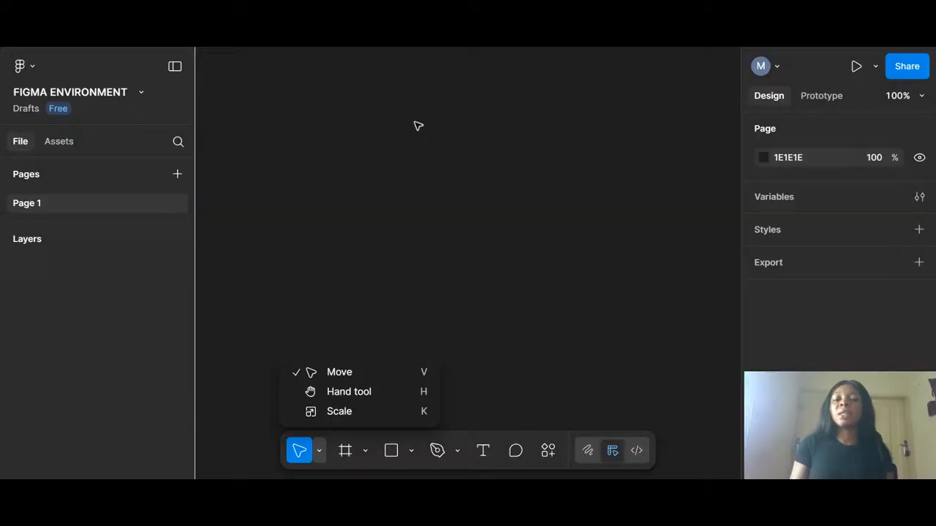
left_click(429, 173)
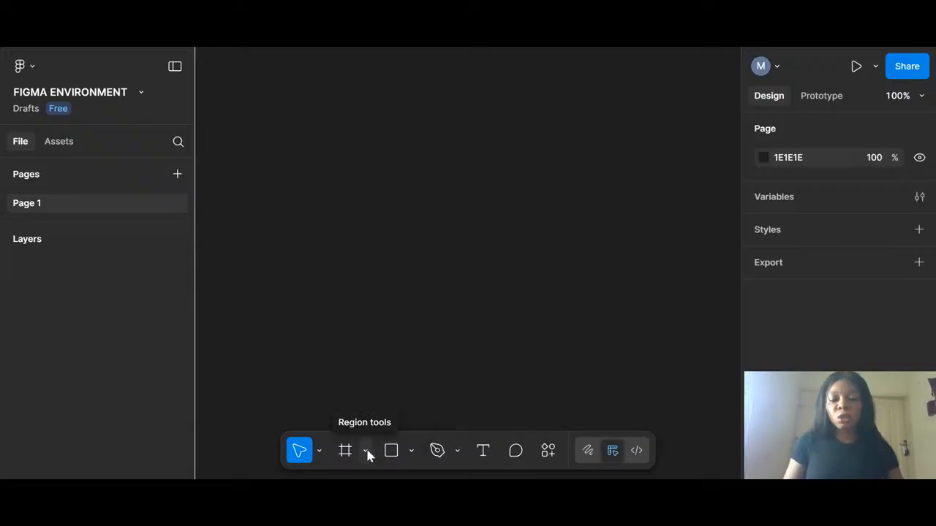
left_click(366, 451)
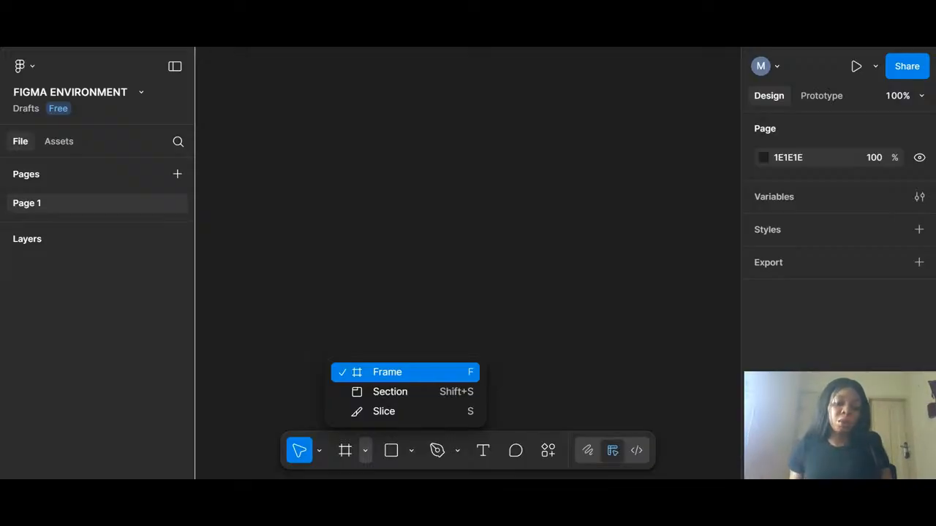
Step: Draw a rectangle about 262 × 194 on the canvas and move it up and left to about X -372, Y 237
left_click(411, 450)
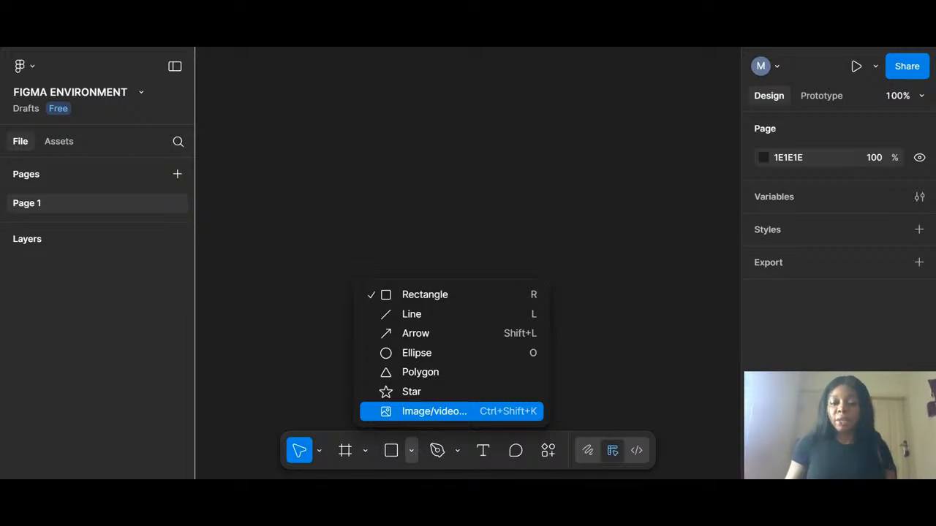
left_click(421, 296)
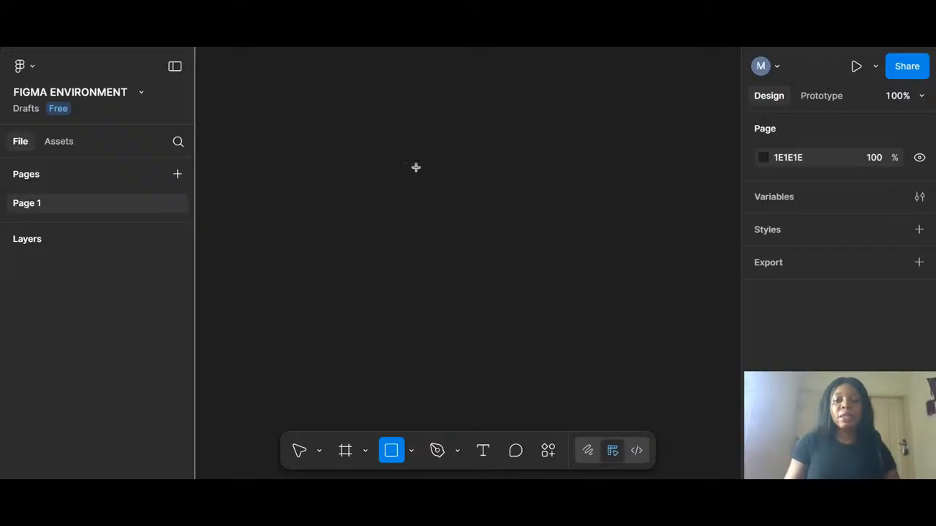
left_click_drag(415, 167, 429, 173)
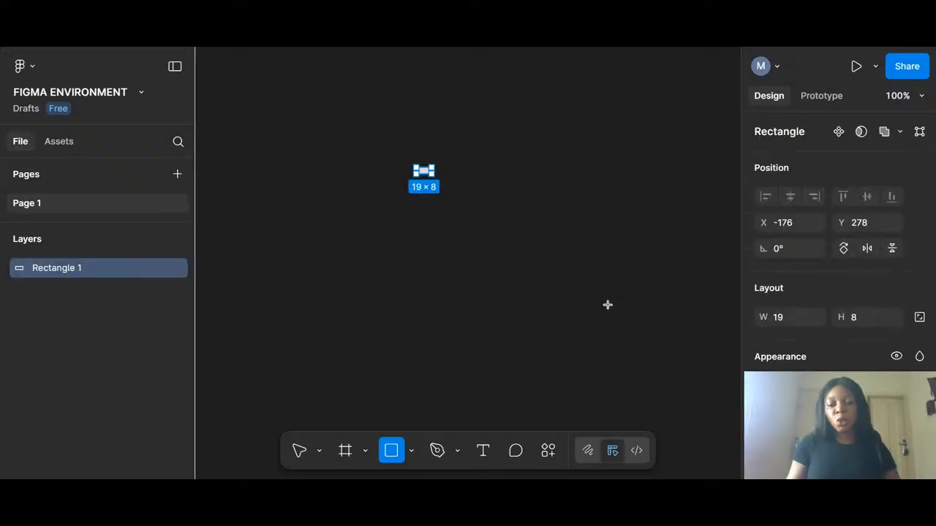
left_click_drag(607, 305, 627, 324)
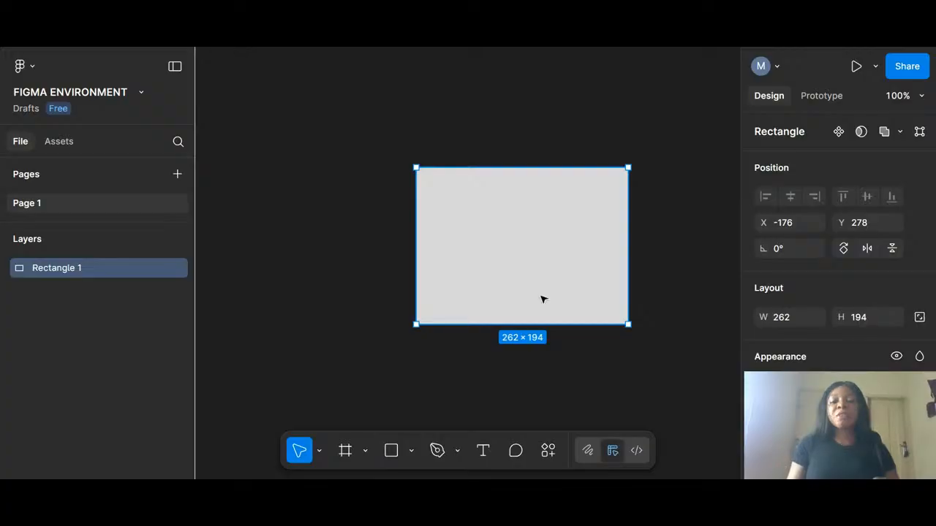
mouse_move(538, 263)
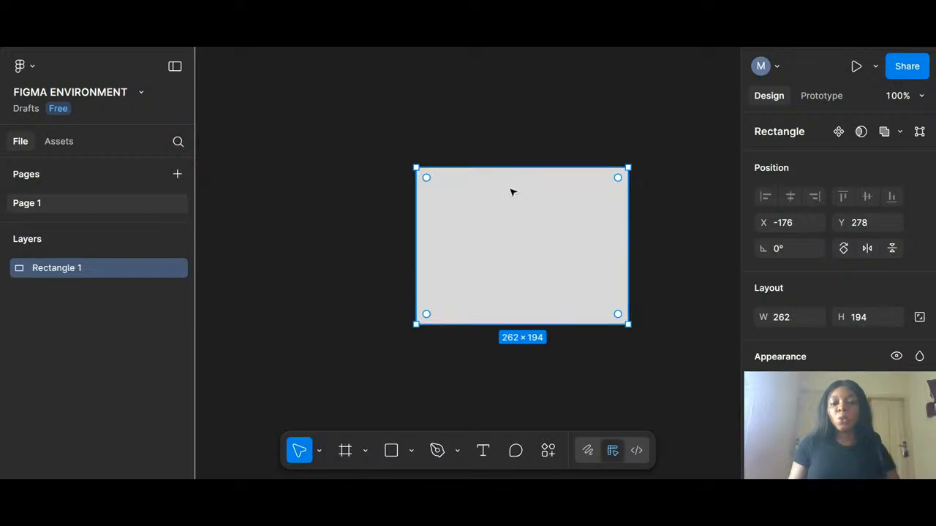
left_click_drag(497, 265, 338, 231)
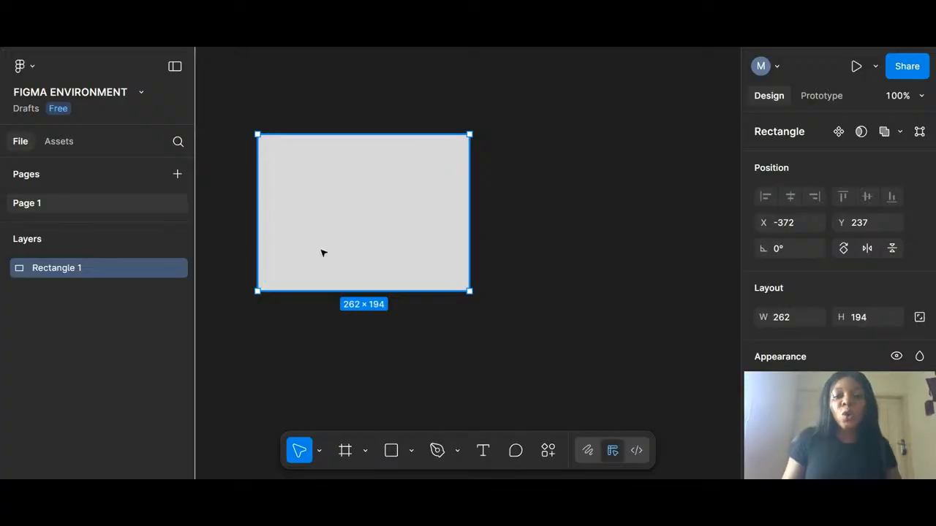
Step: Move the rectangle up the canvas to about X -371, Y 191
left_click_drag(321, 253, 322, 232)
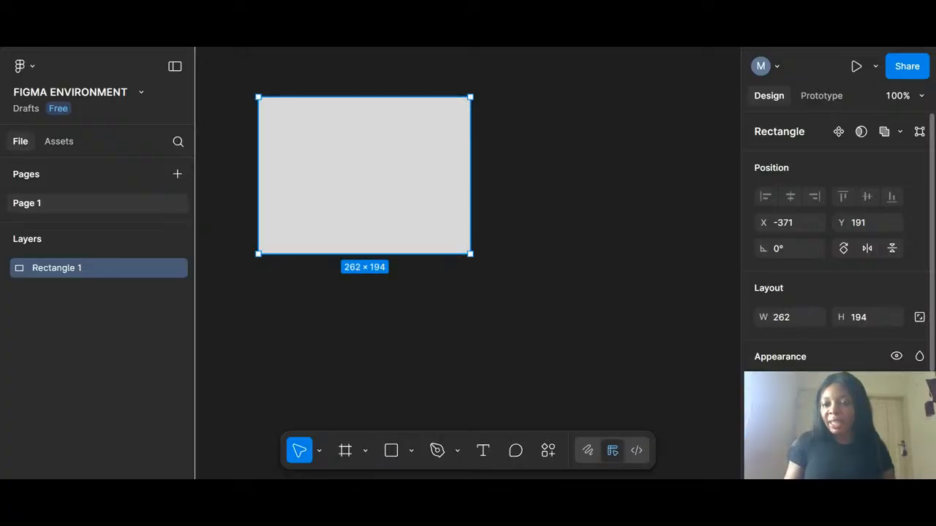
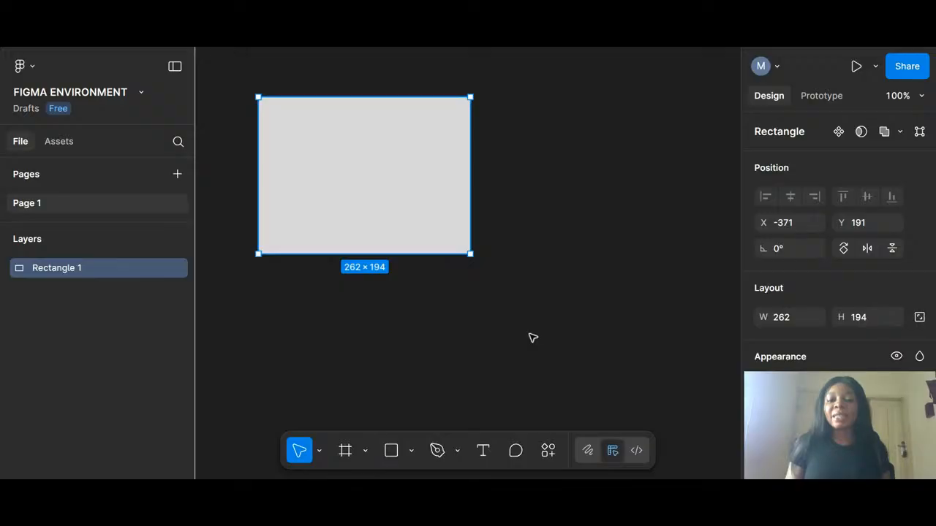
Step: Compare the design properties offered with nothing selected and with the rectangle selected
left_click(607, 236)
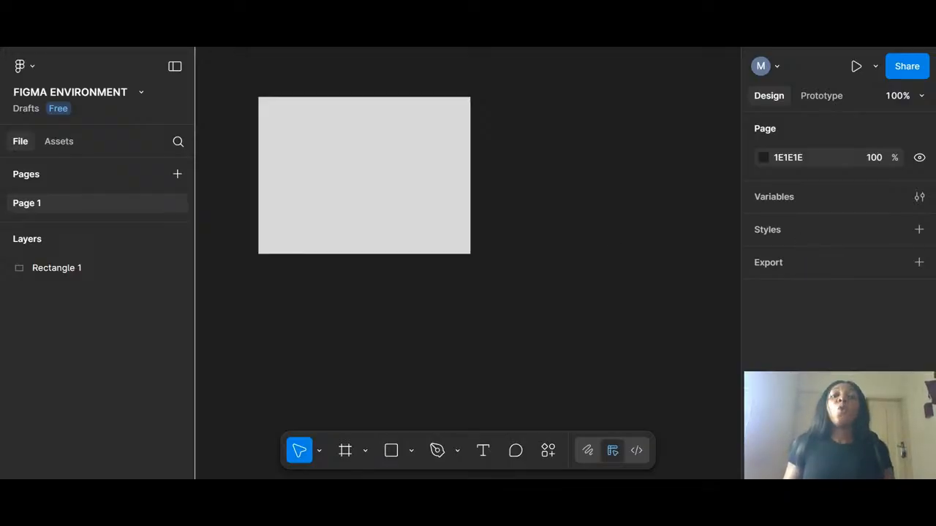
left_click(377, 212)
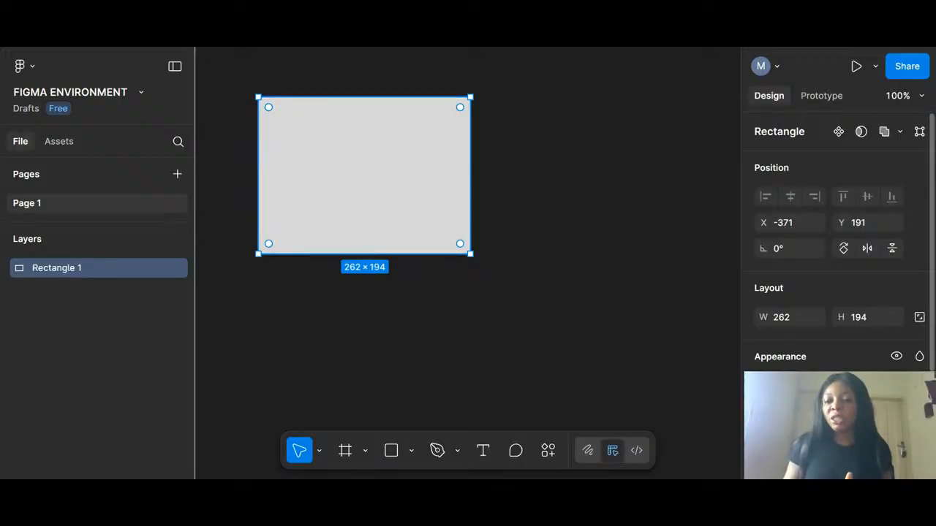
scroll(833, 278, "down", 3)
scroll(833, 277, "up", 3)
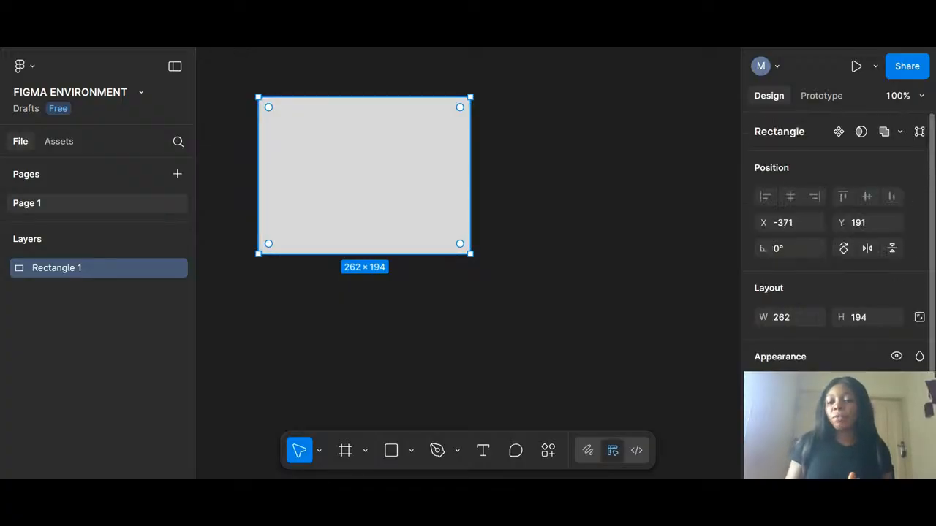
scroll(833, 278, "down", 3)
scroll(833, 278, "up", 3)
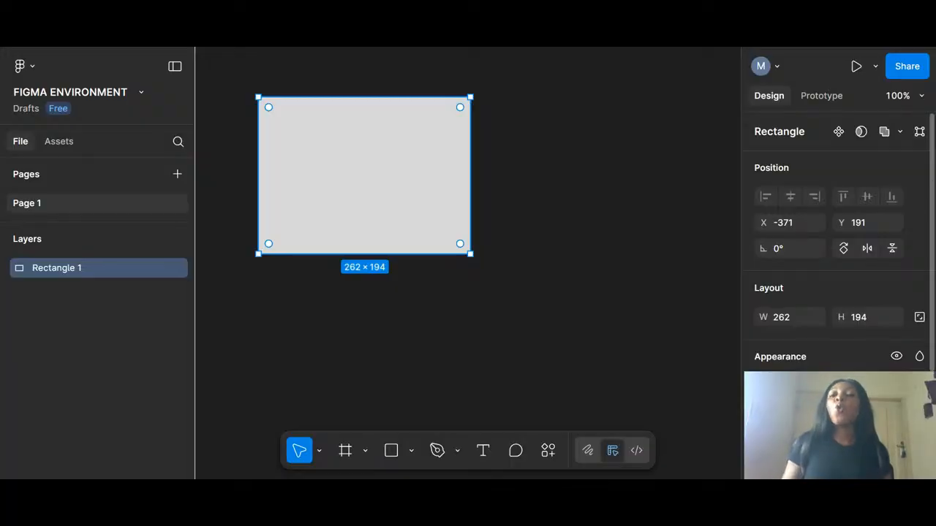
scroll(855, 355, "down", 3)
scroll(855, 355, "up", 3)
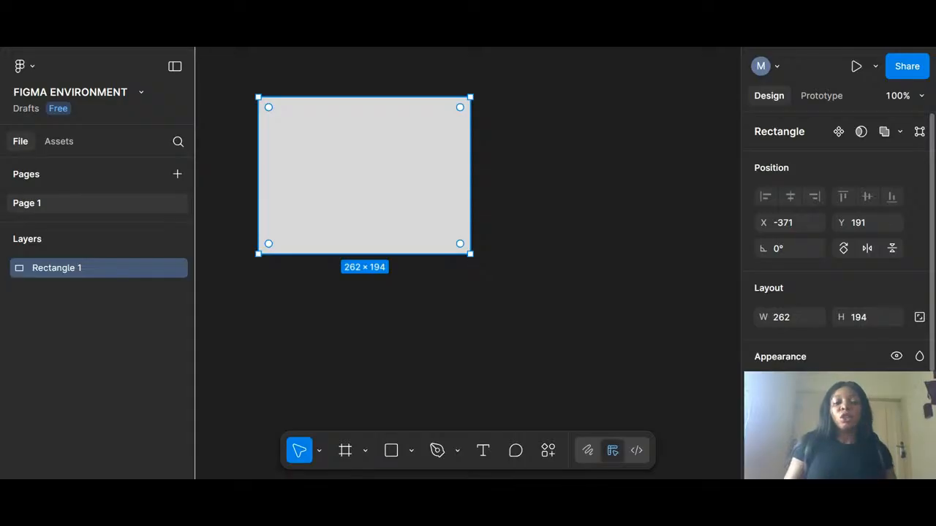
Step: Draw an ellipse beside the rectangle as a perfect circle about 185 × 185 and move it to about X -69, Y 143
left_click(411, 451)
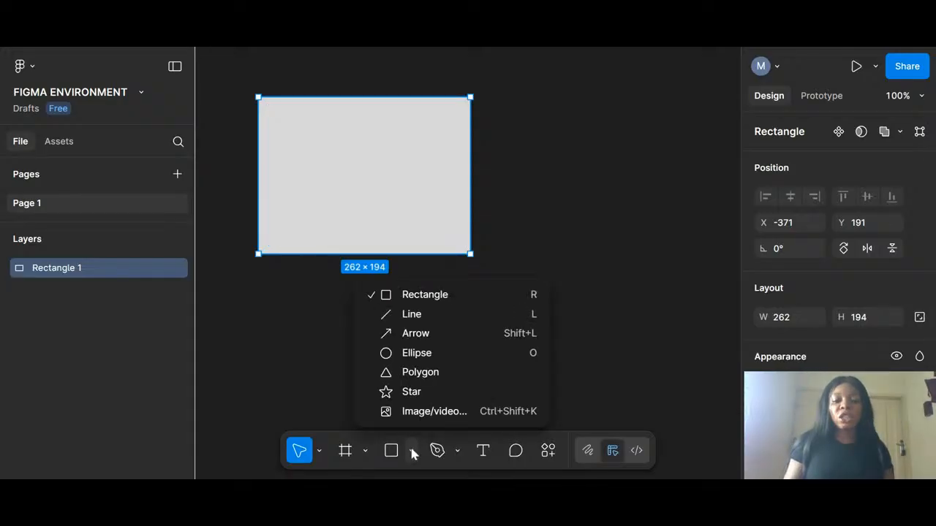
left_click(432, 358)
mouse_move(531, 130)
left_mouse_down()
mouse_move(639, 341)
mouse_move(654, 316)
mouse_move(648, 234)
mouse_move(660, 278)
mouse_move(628, 291)
mouse_move(669, 353)
left_mouse_up()
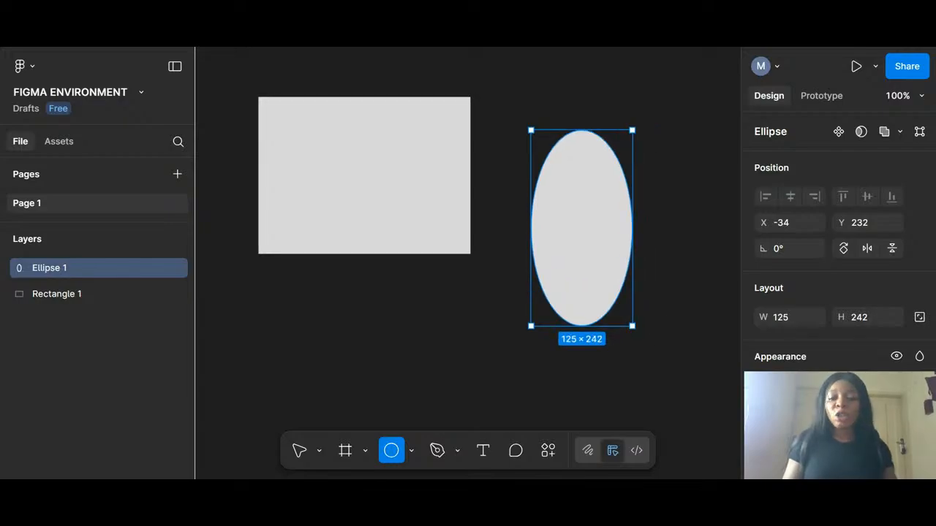
left_click_drag(632, 326, 655, 323)
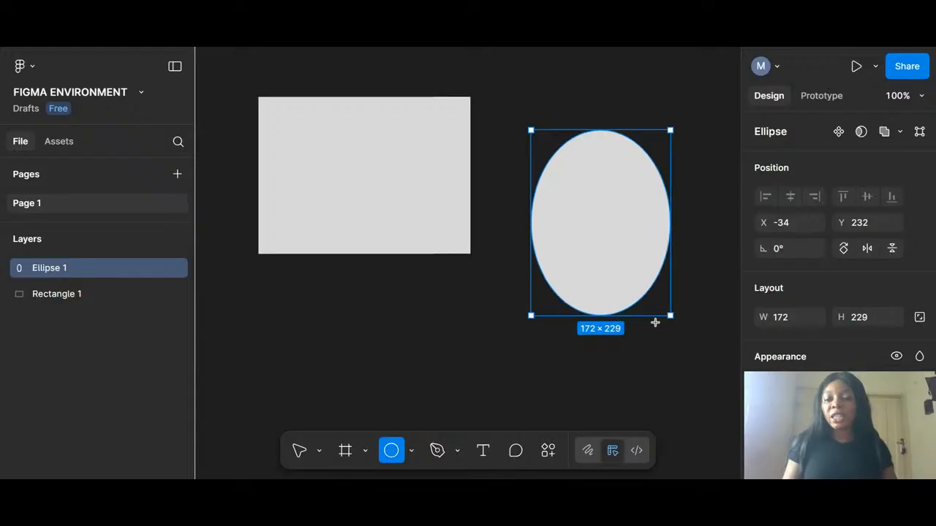
left_click_drag(655, 322, 616, 318)
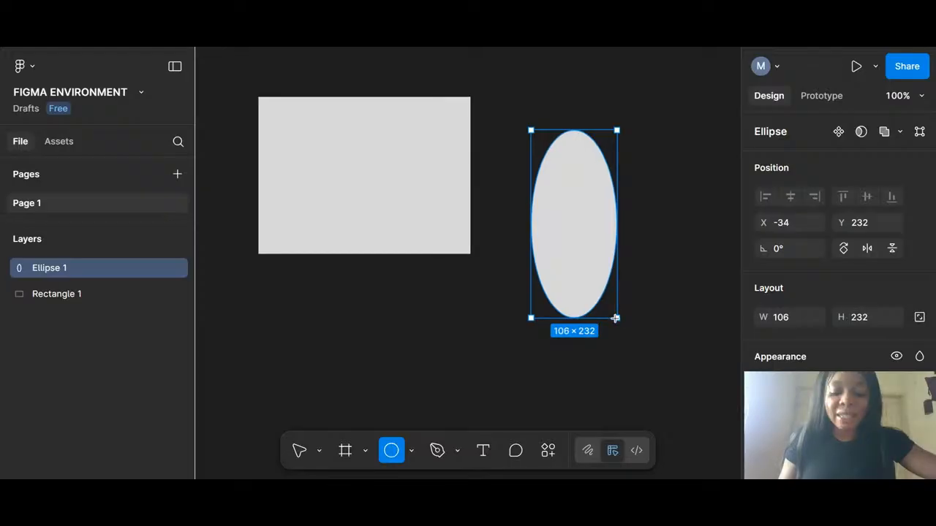
mouse_move(615, 318)
left_mouse_down()
mouse_move(707, 307)
mouse_move(625, 238)
left_mouse_up()
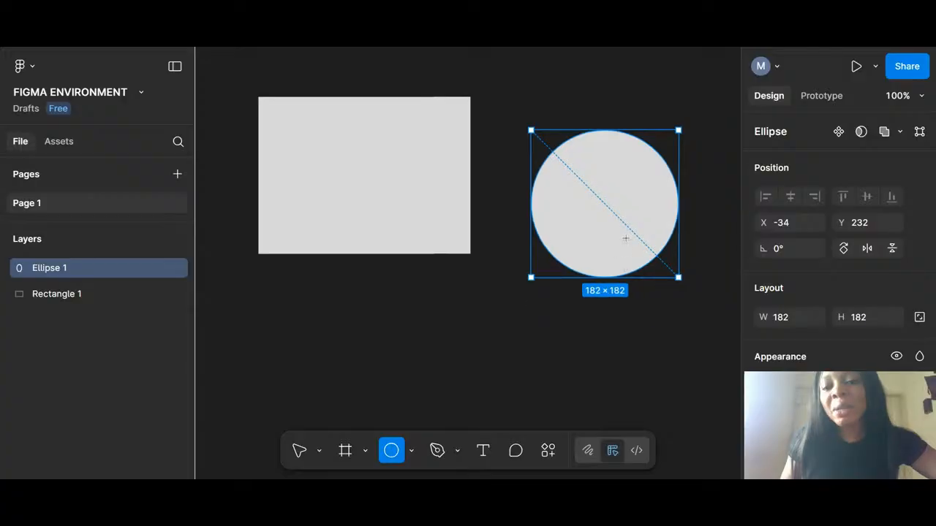
mouse_move(595, 278)
left_mouse_down()
mouse_move(591, 269)
mouse_move(592, 281)
left_mouse_up()
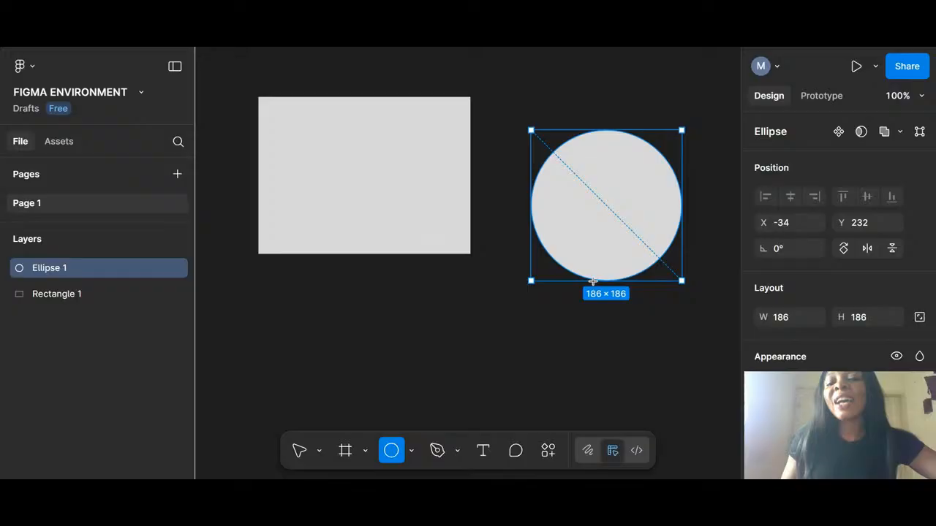
mouse_move(592, 281)
left_mouse_down()
mouse_move(587, 235)
mouse_move(581, 296)
left_mouse_up()
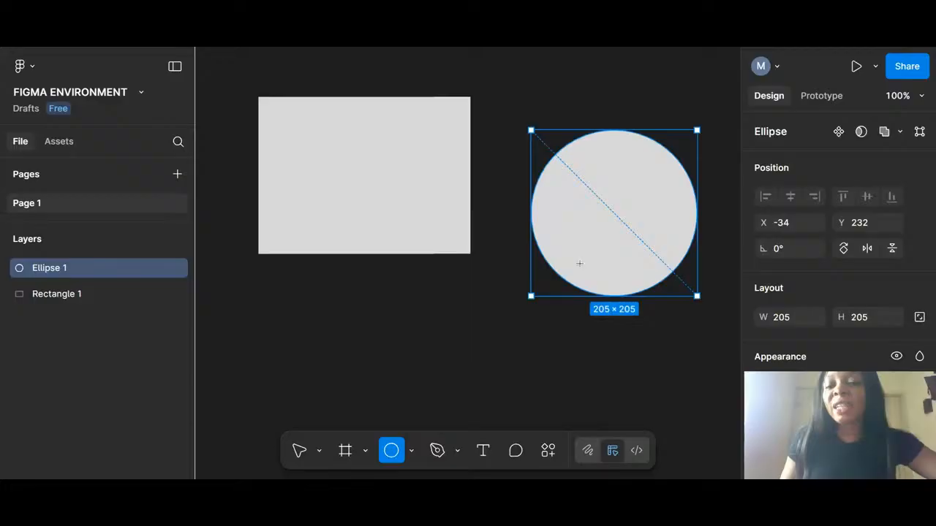
left_click_drag(579, 263, 562, 277)
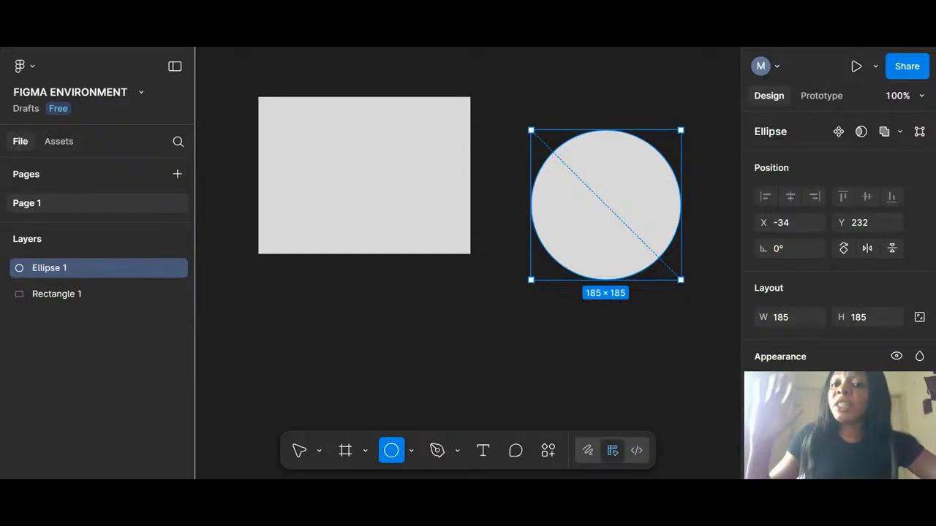
left_click_drag(681, 279, 680, 279)
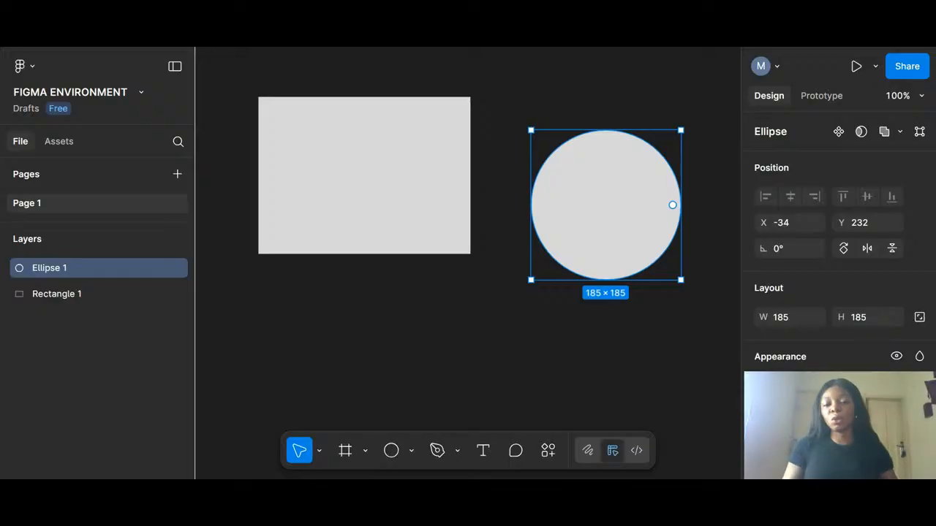
left_click_drag(573, 180, 548, 117)
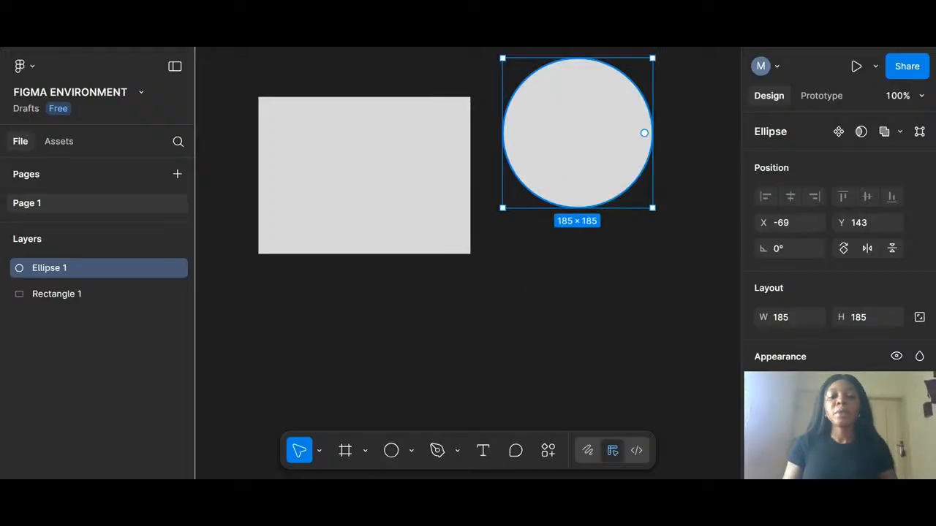
Step: Draw a second, tall ellipse about 93 × 162, move it below the rectangle's lower-left corner, and deselect it
left_click(395, 451)
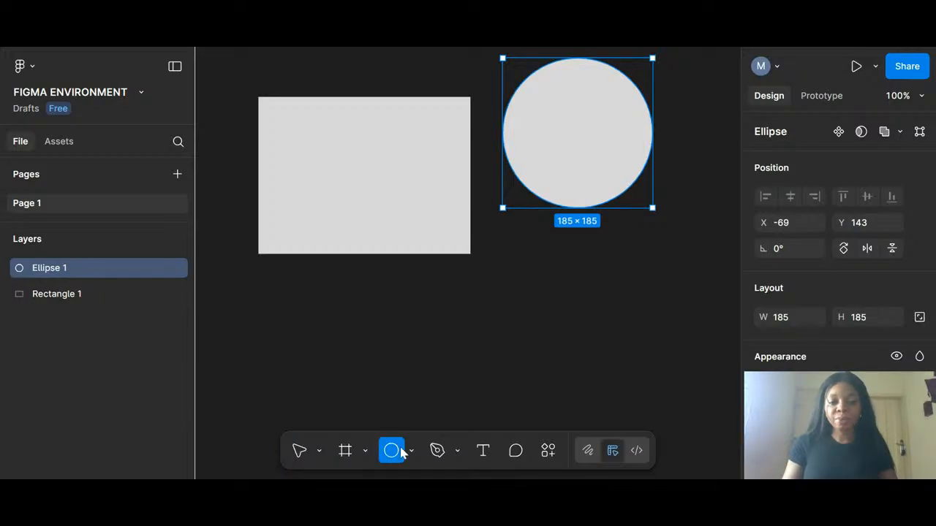
mouse_move(528, 270)
left_mouse_down()
mouse_move(626, 344)
mouse_move(604, 401)
left_mouse_up()
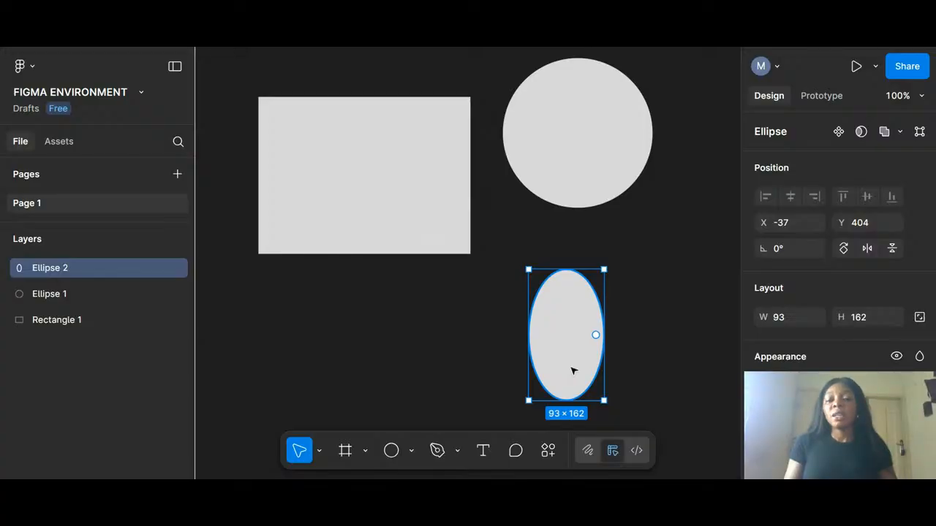
left_click_drag(573, 371, 537, 319)
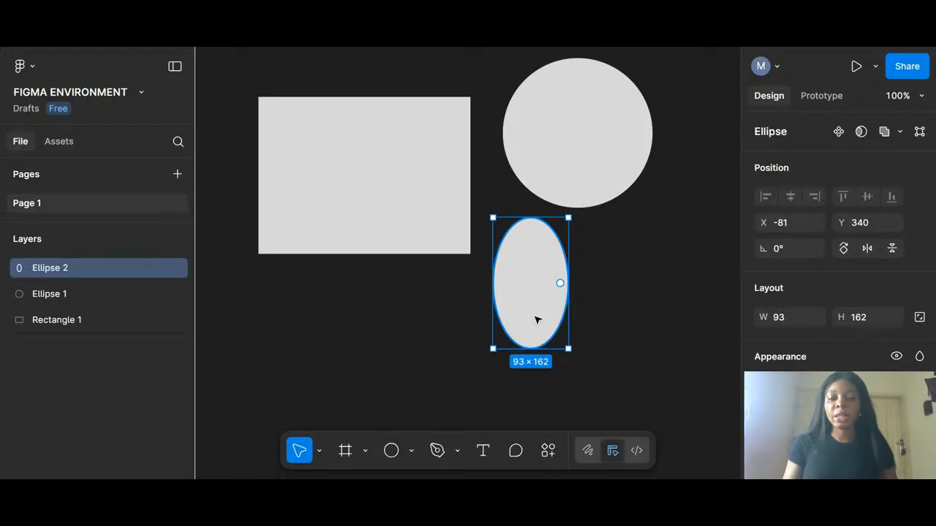
left_click_drag(536, 319, 243, 371)
left_click(609, 350)
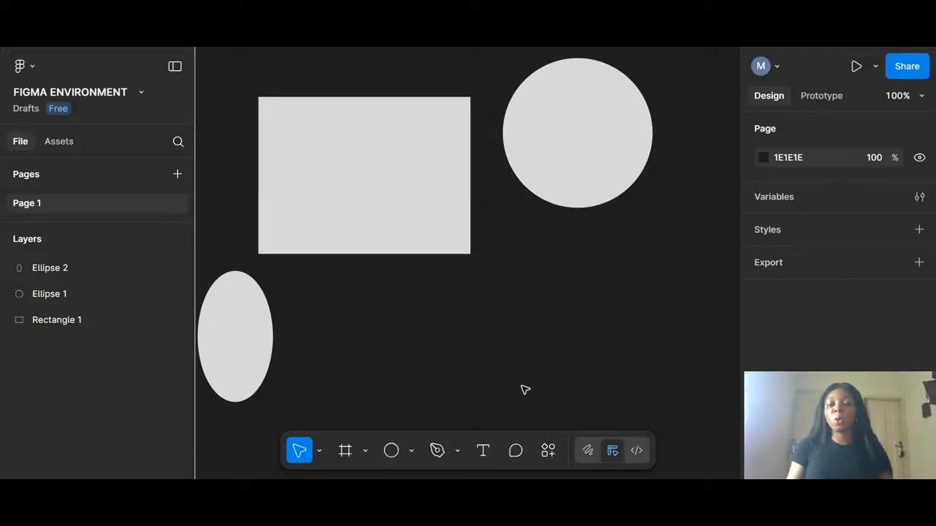
Step: Explore the empty canvas around the shapes vertically and horizontally, and return to the shapes
scroll(524, 390, "up", 4)
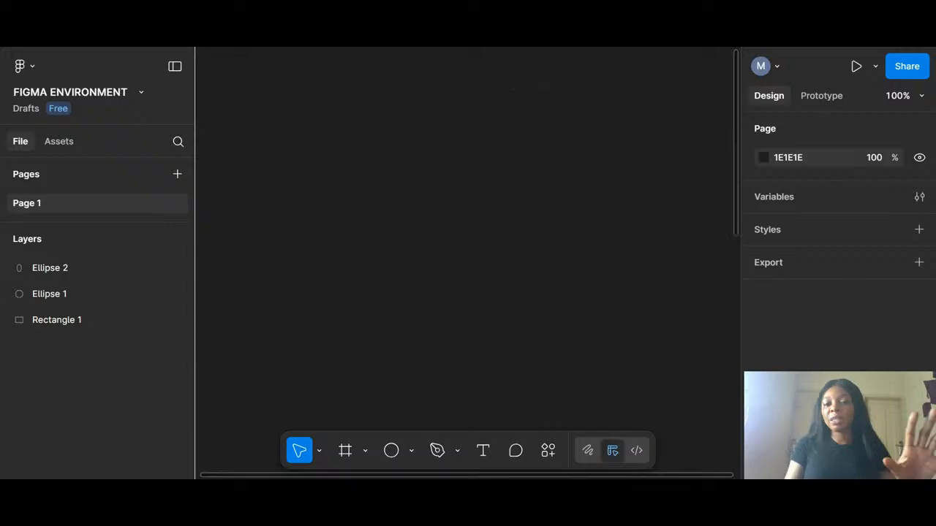
scroll(464, 264, "down", 10)
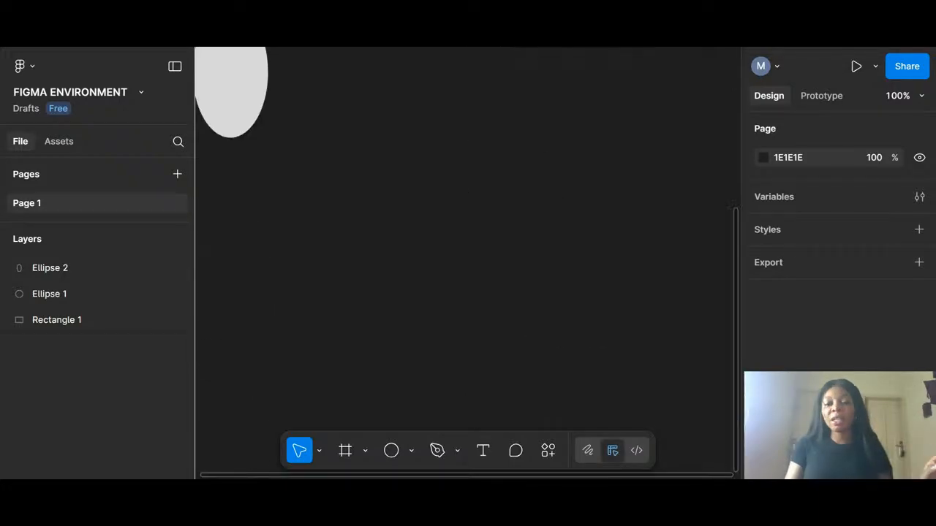
scroll(468, 263, "down", 5)
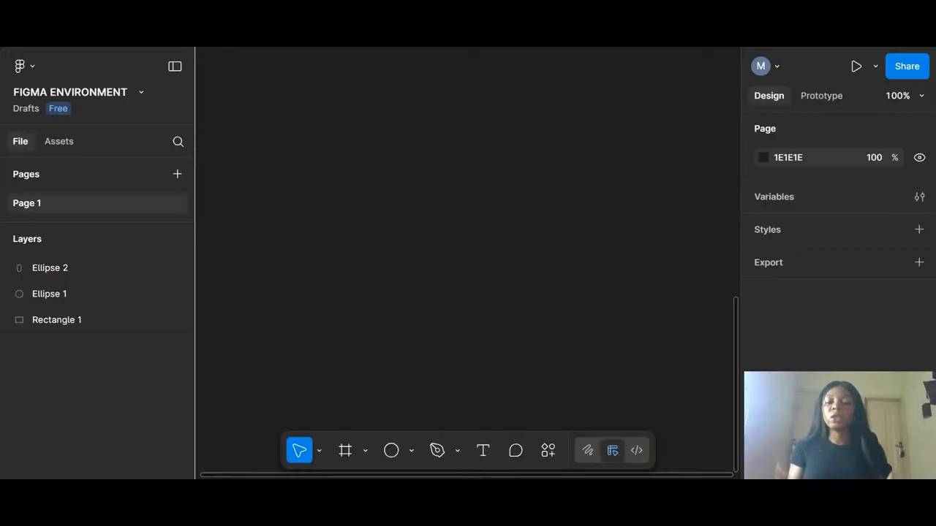
scroll(468, 263, "up", 3)
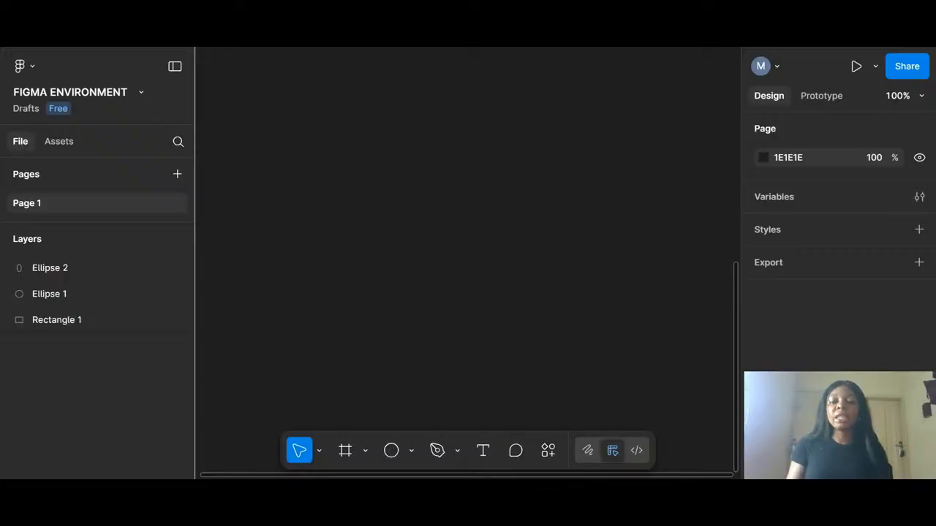
scroll(468, 263, "up", 10)
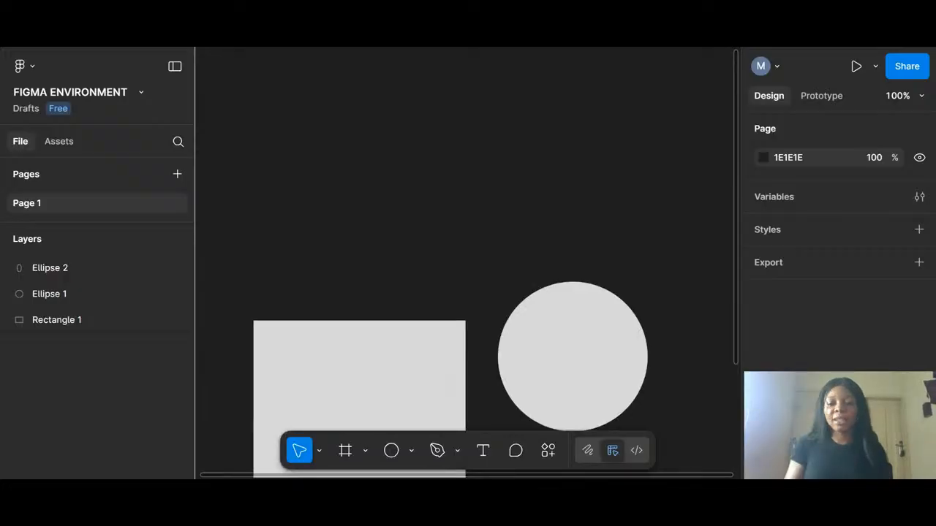
scroll(468, 263, "down", 2)
scroll(467, 263, "down", 4)
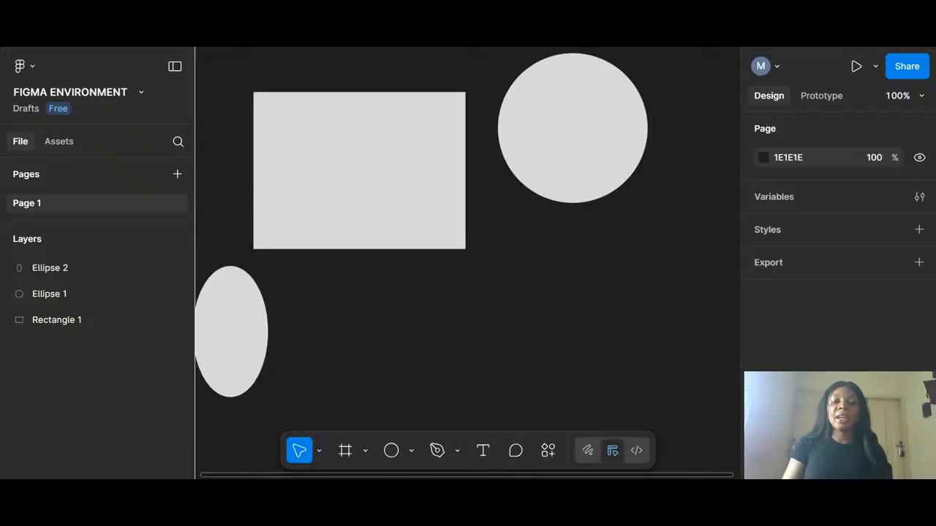
scroll(468, 264, "left", 10)
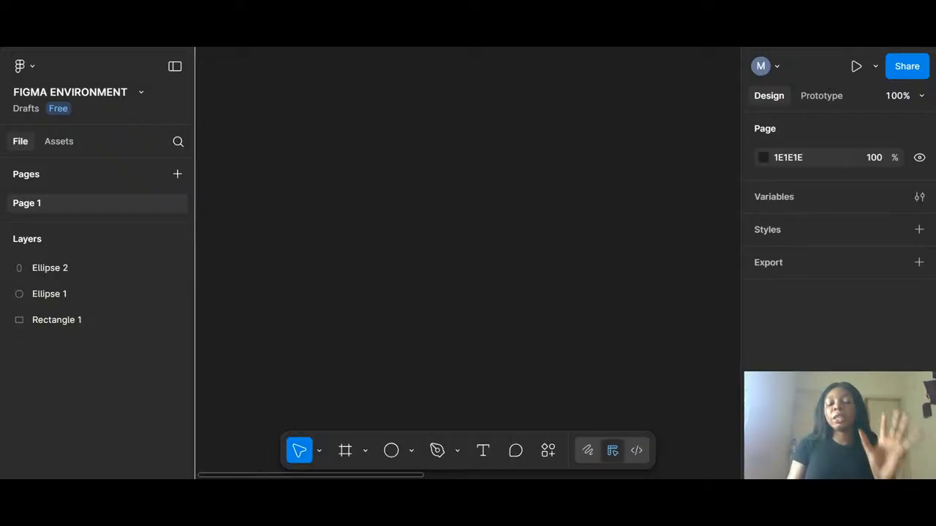
scroll(468, 263, "right", 4)
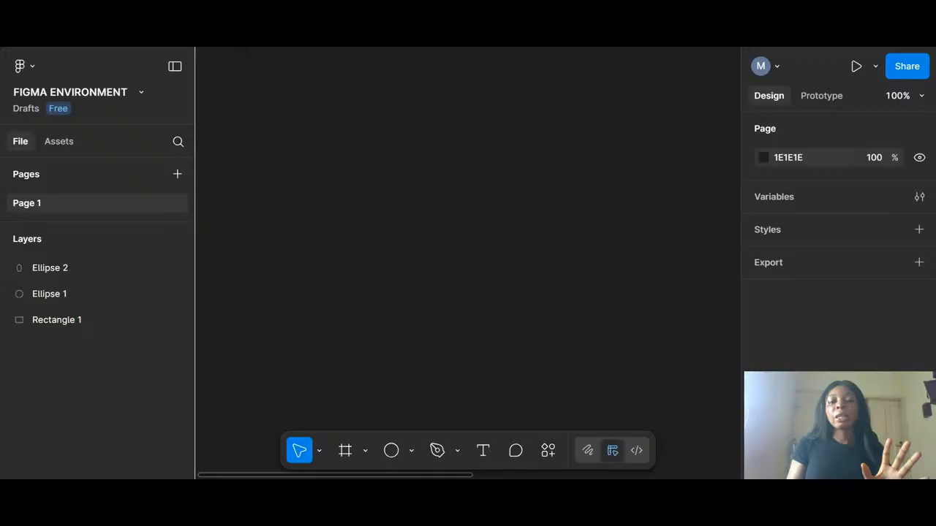
scroll(468, 263, "right", 6)
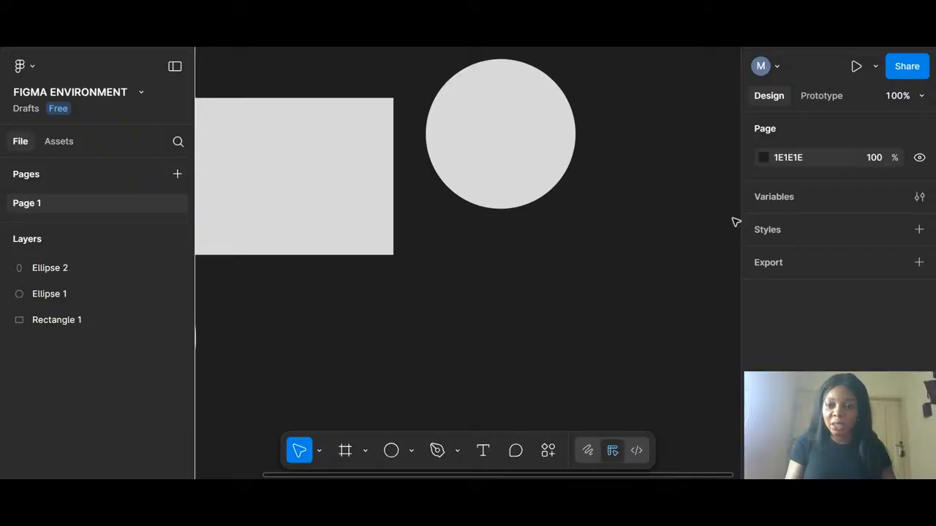
scroll(372, 169, "left", 2)
Step: Select the rectangle and look through its position, layout and appearance properties
left_click(372, 169)
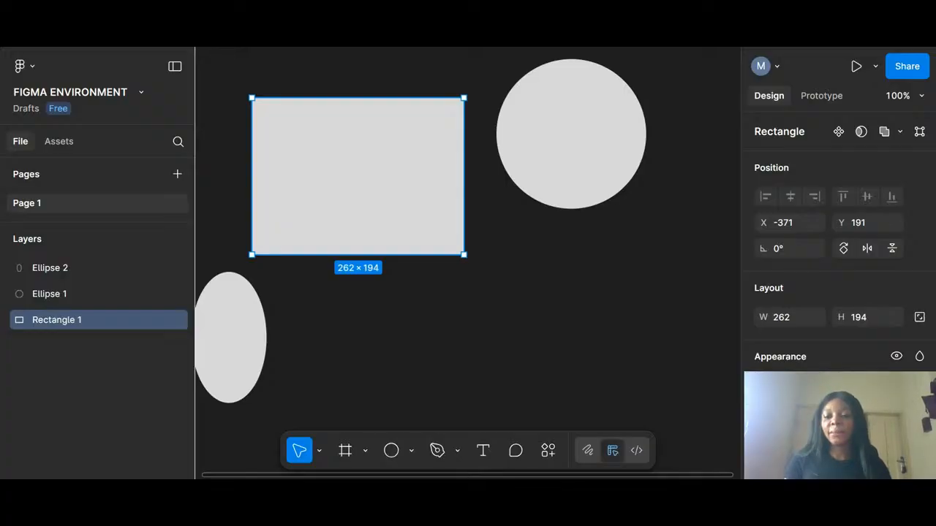
left_click(558, 307)
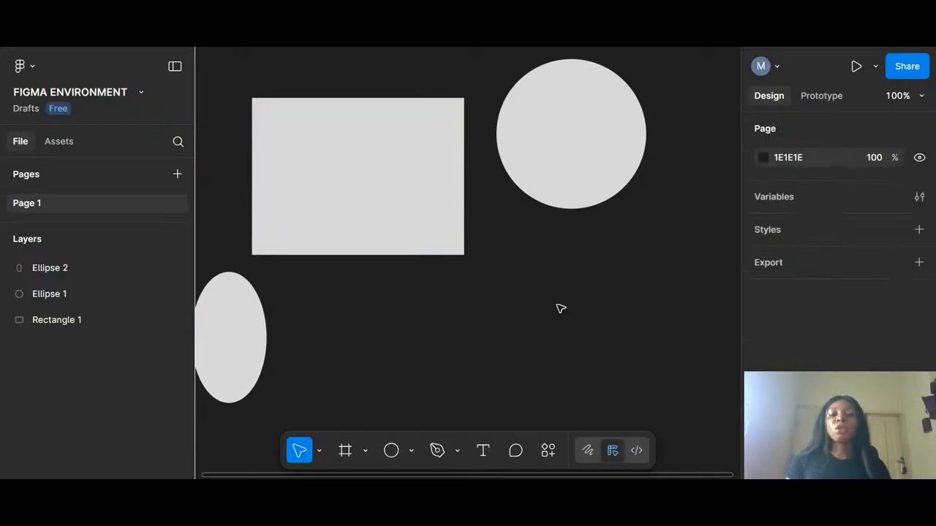
left_click(428, 183)
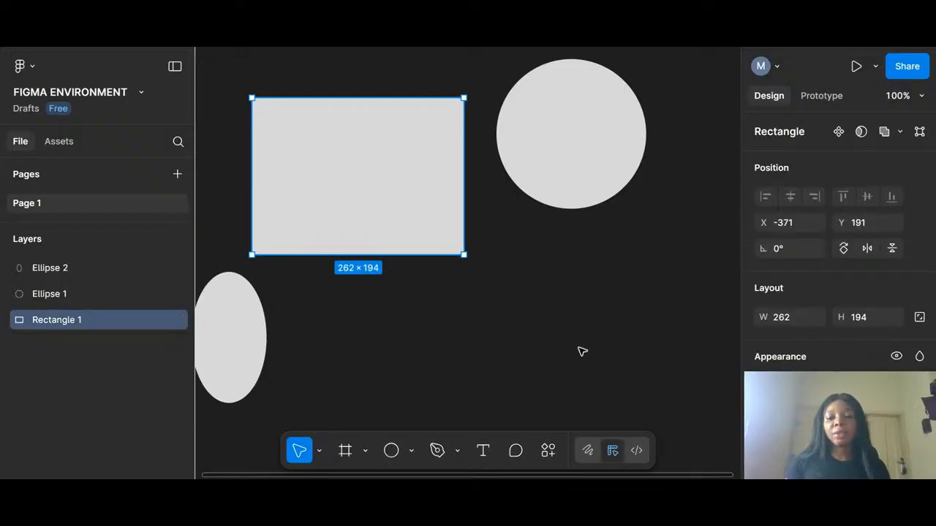
scroll(798, 153, "down", 2)
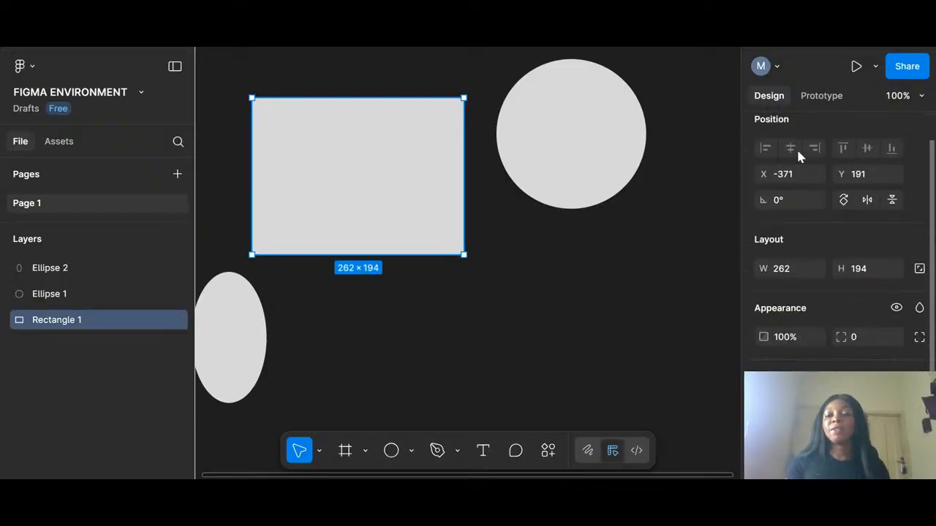
scroll(797, 156, "up", 1)
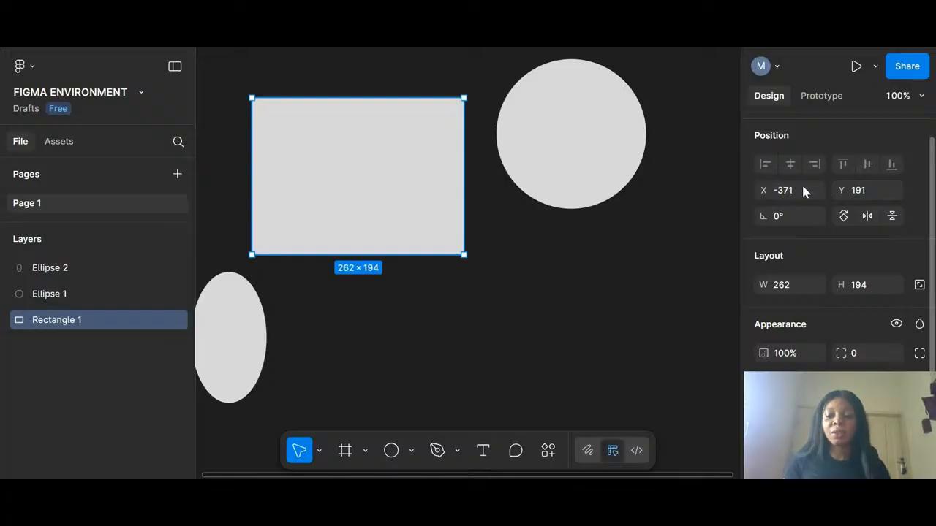
Step: Move the rectangle below the circle to about X -123, Y 374, and return it to about X -379, Y 190
scroll(798, 175, "down", 1)
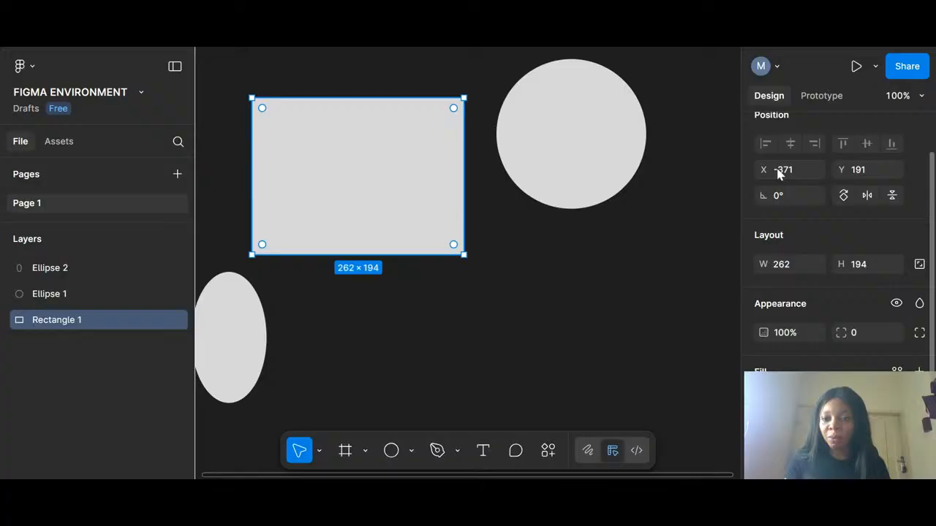
left_click_drag(453, 242, 564, 347)
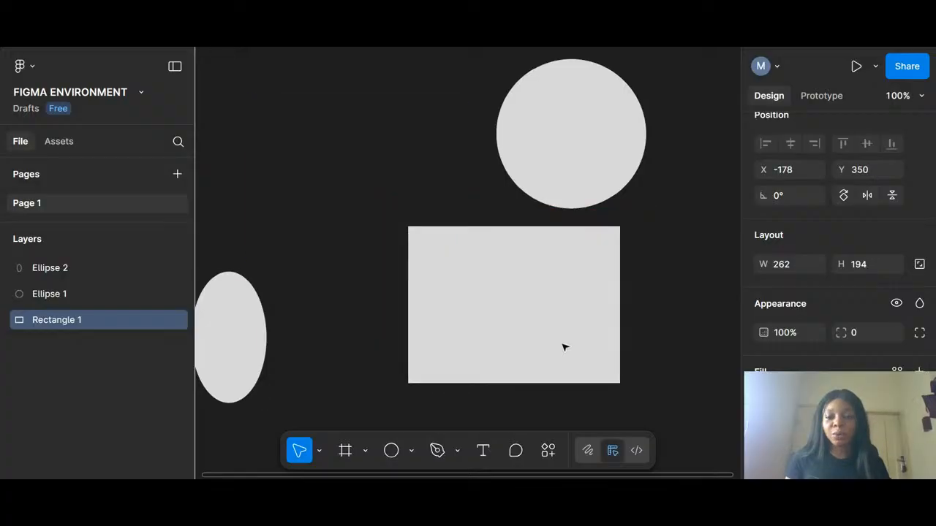
left_click_drag(564, 347, 609, 367)
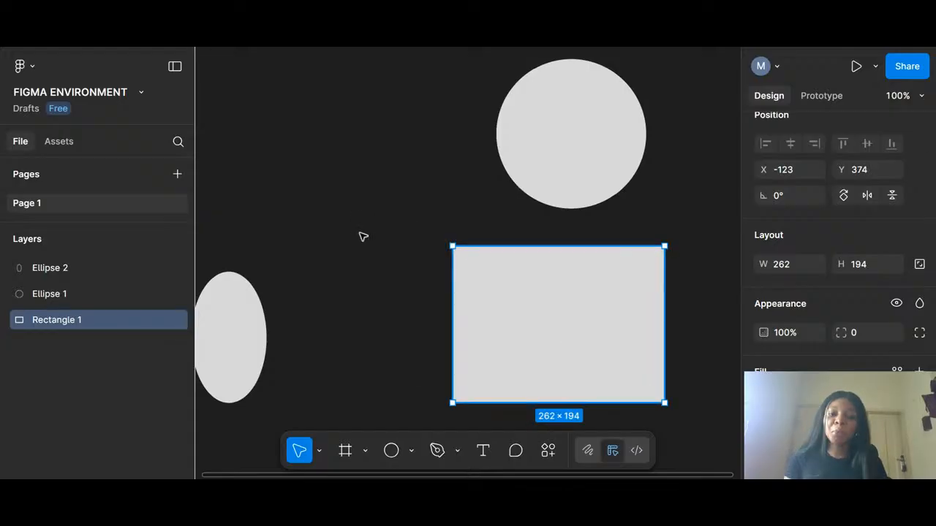
key("ctrl+z")
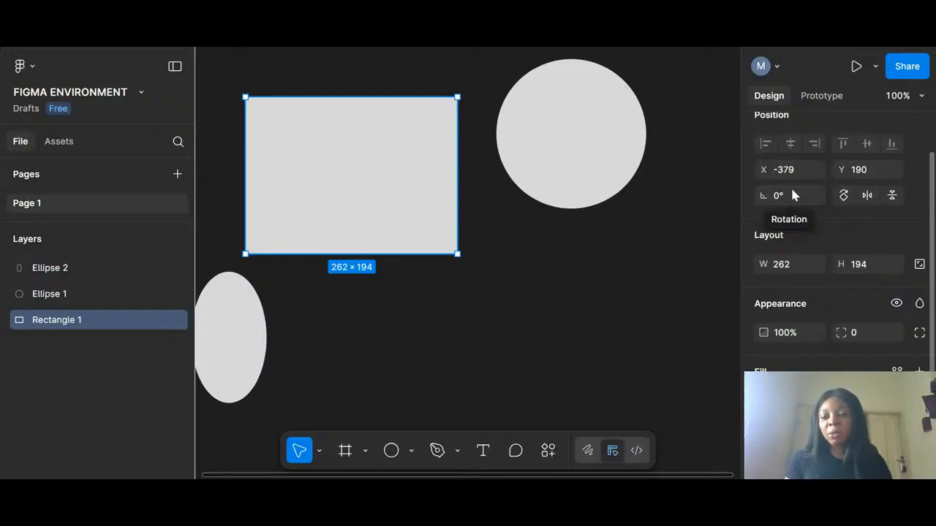
Step: Rotate the rectangle freely through varying angles, ending at about 154°
left_click(758, 195)
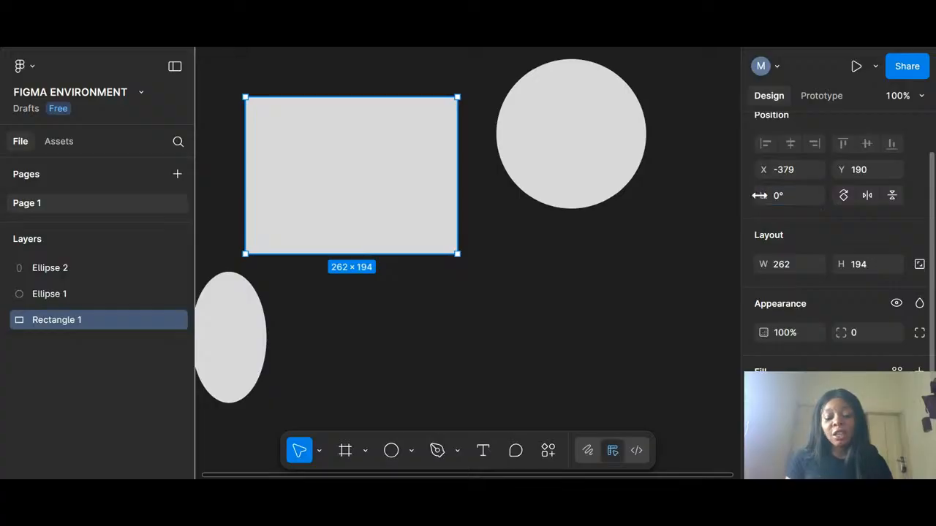
left_click_drag(759, 195, 789, 198)
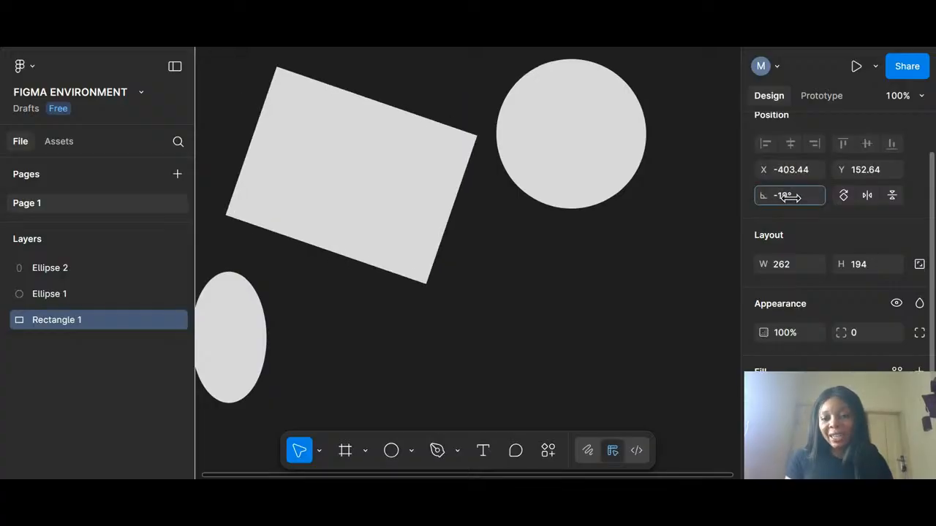
left_click_drag(790, 197, 915, 195)
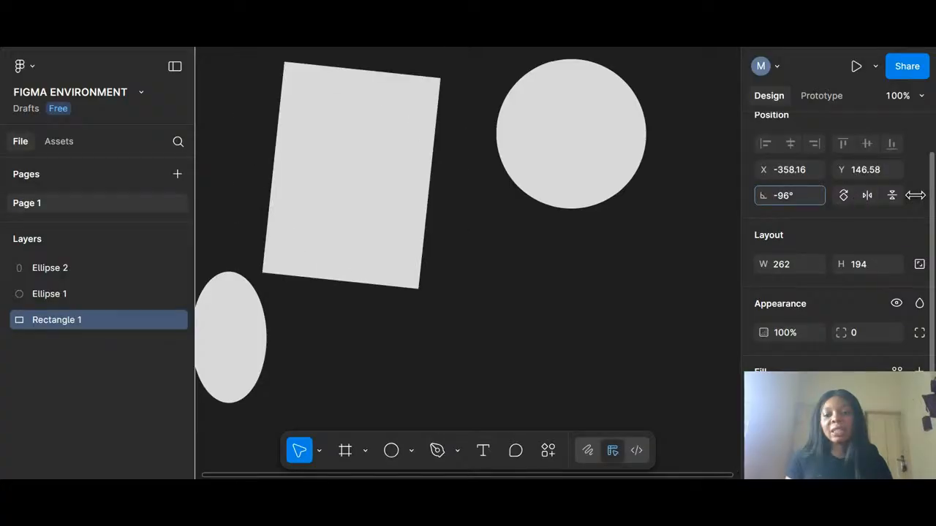
left_click_drag(915, 195, 114, 199)
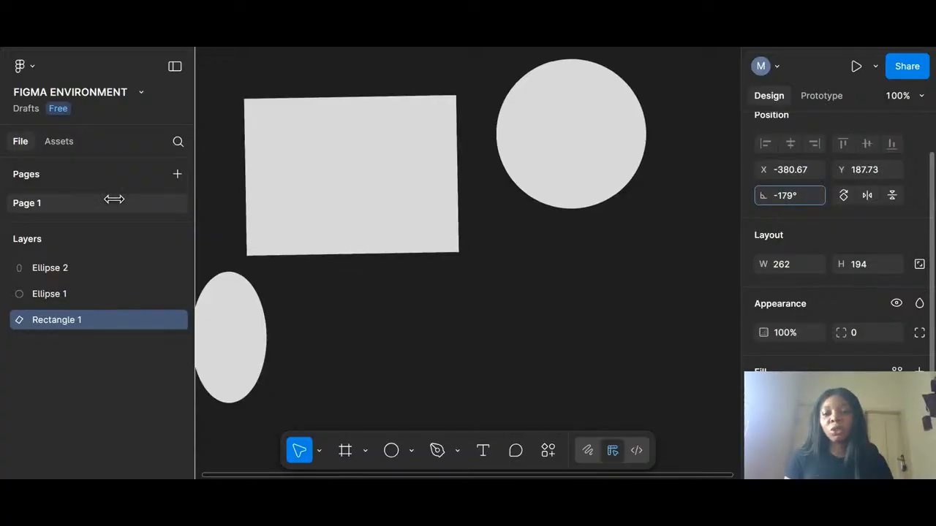
left_click_drag(114, 198, 794, 193)
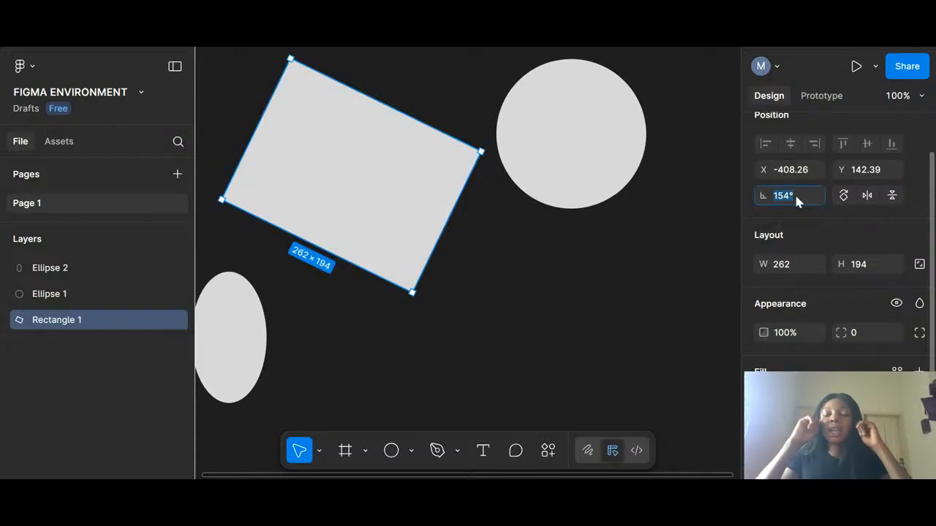
Step: Set the rectangle's rotation to 32° and reset it to 0°
type("32")
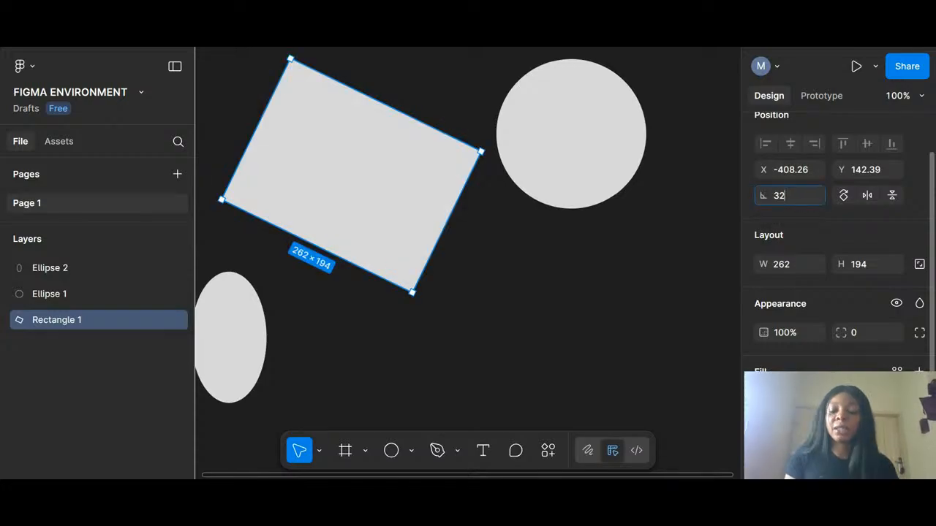
key("Return")
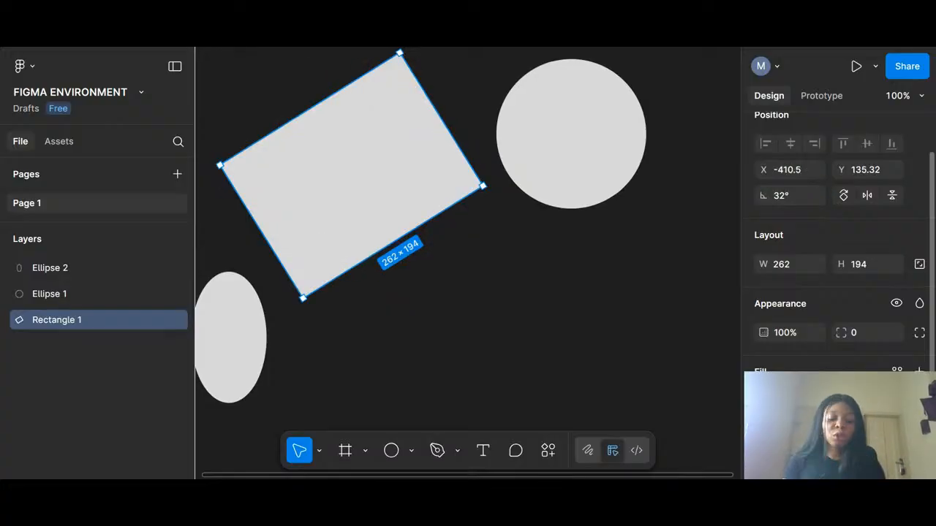
left_click(795, 196)
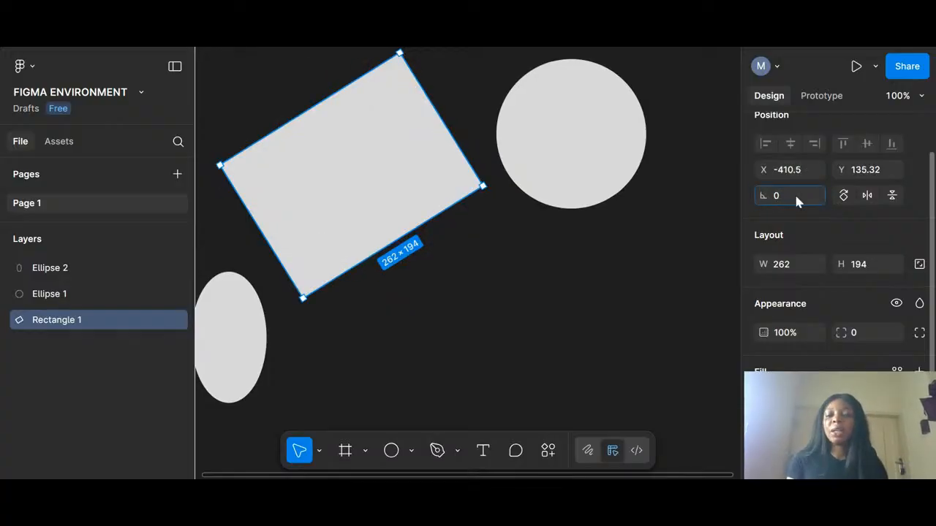
key("Return")
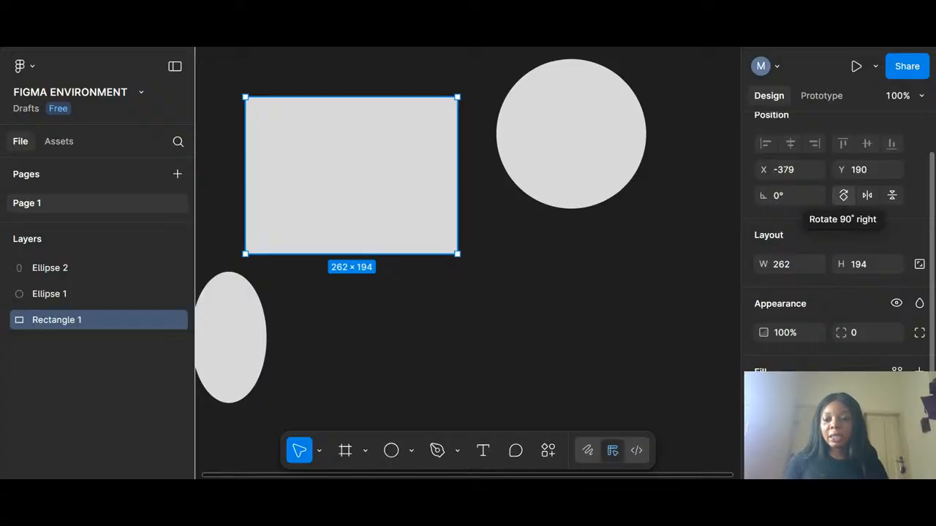
Step: Rotate the rectangle 90° right three times, flip it vertically, and reset its rotation to 0°
left_click(844, 195)
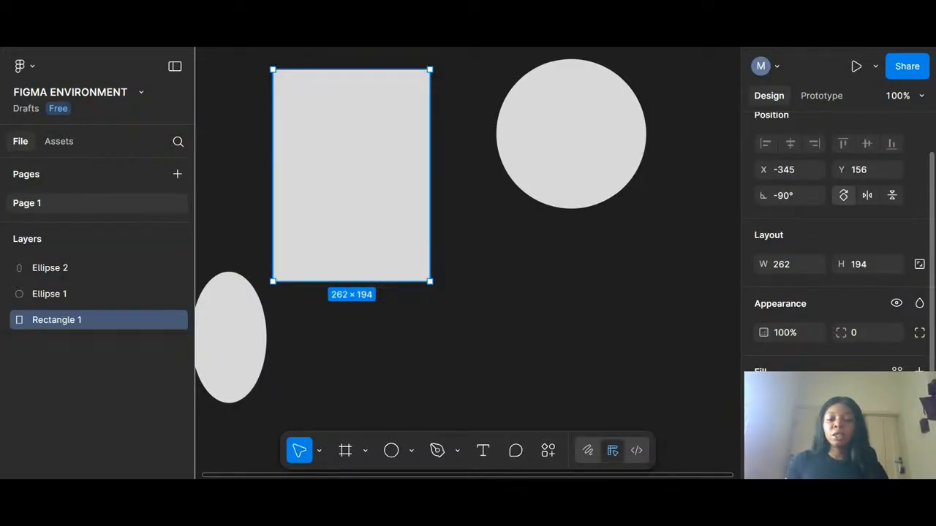
left_click(844, 195)
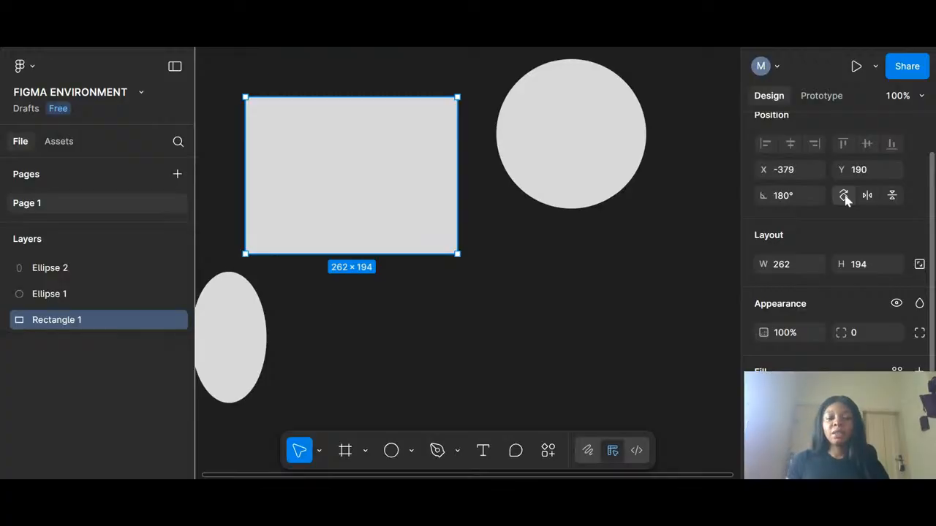
left_click(843, 195)
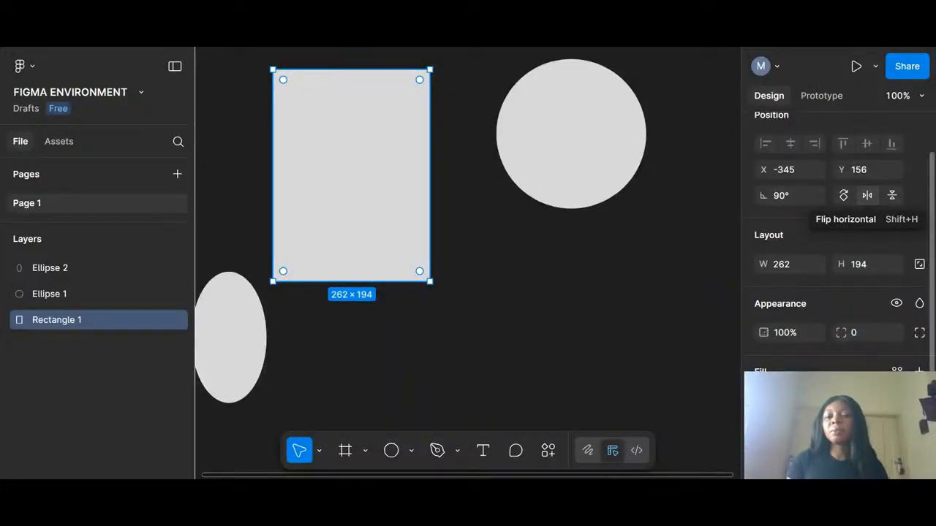
left_click(893, 197)
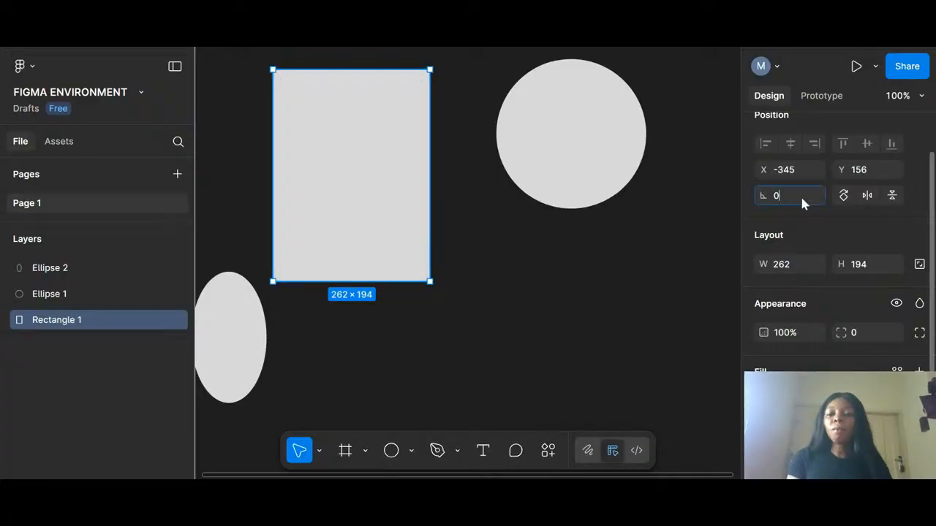
key("Return")
Step: Set the rectangle's width to 300
scroll(796, 237, "down", 2)
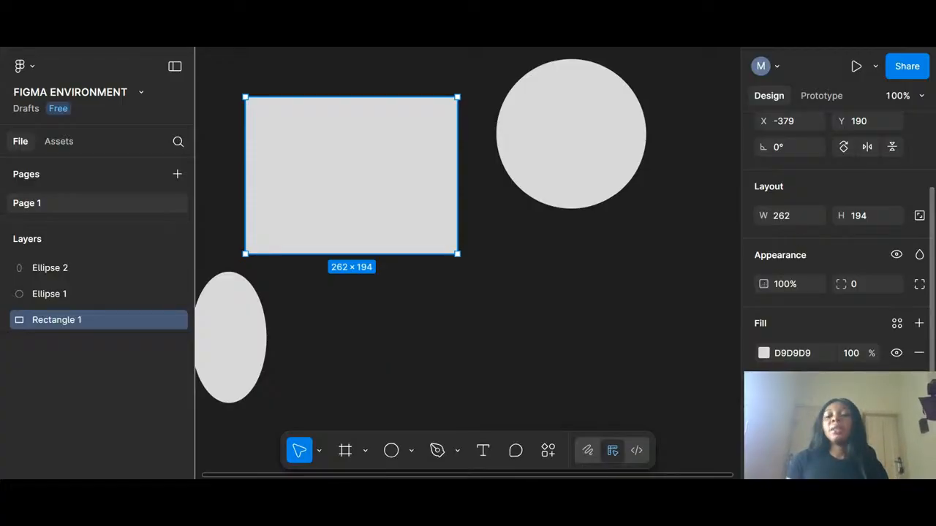
left_click(782, 217)
type("300")
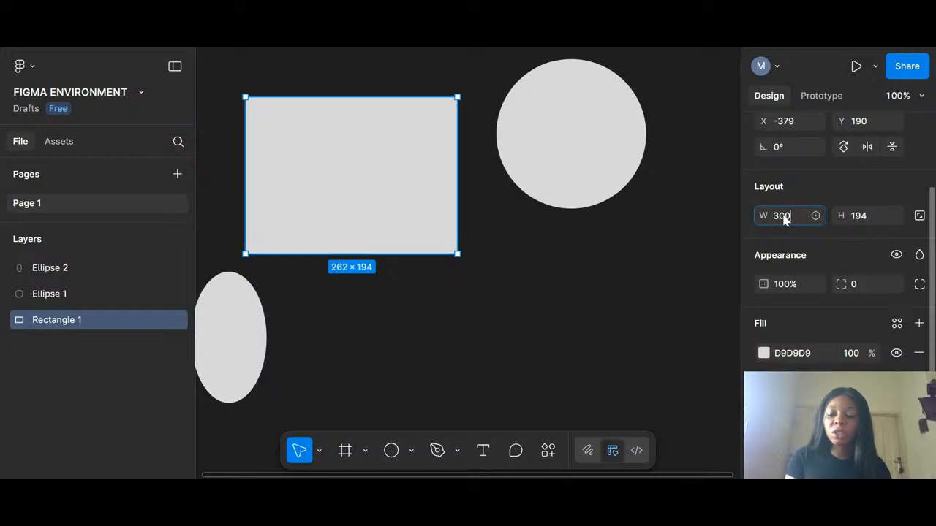
key("Return")
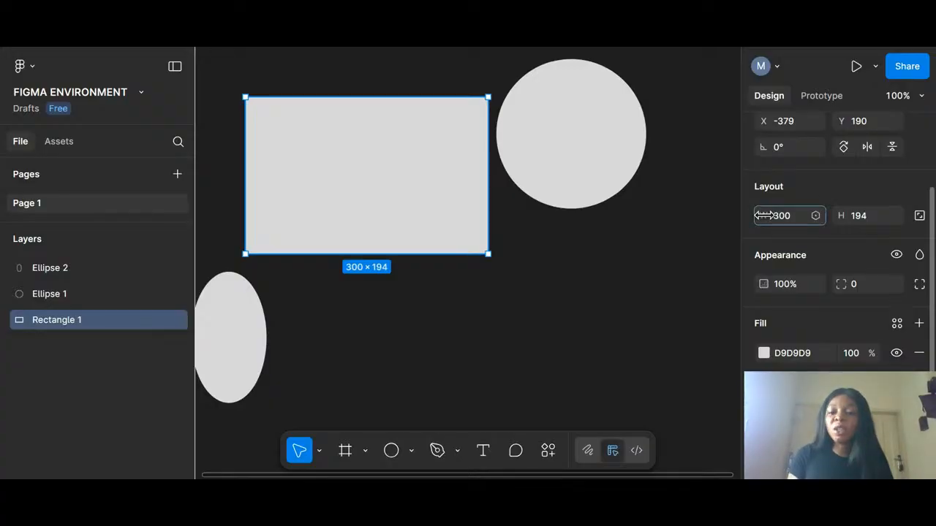
Step: Reduce the rectangle's width to about 215 and its height to about 170, and deselect it
mouse_move(763, 214)
left_mouse_down()
mouse_move(629, 234)
mouse_move(760, 215)
left_mouse_up()
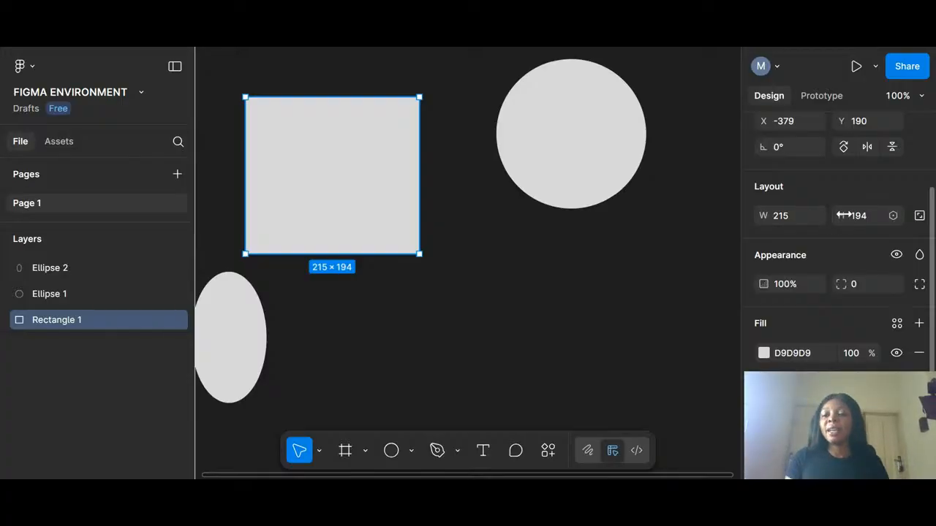
left_click_drag(843, 215, 692, 399)
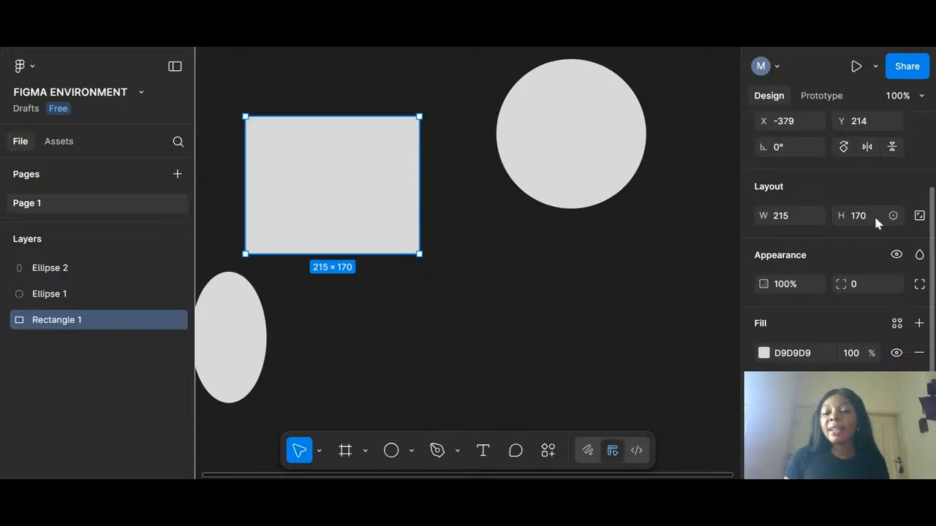
left_click(636, 234)
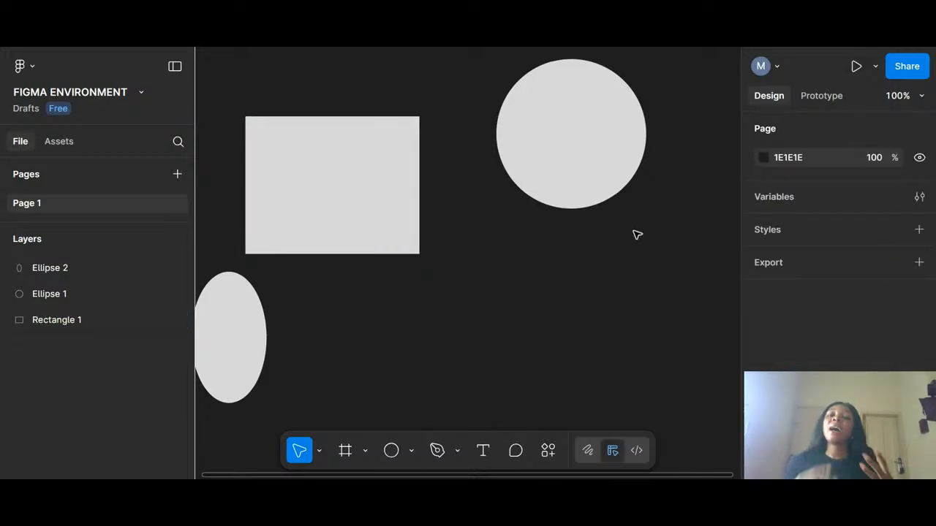
Step: Reselect the rectangle, lock its aspect ratio, scale it proportionally to about 282 × 223, and unlock the ratio
left_click(323, 171)
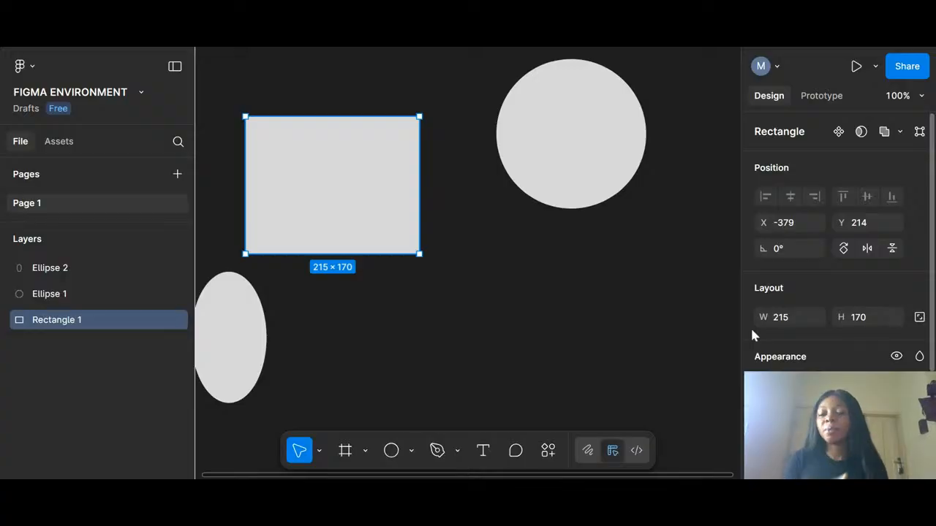
scroll(861, 332, "down", 3)
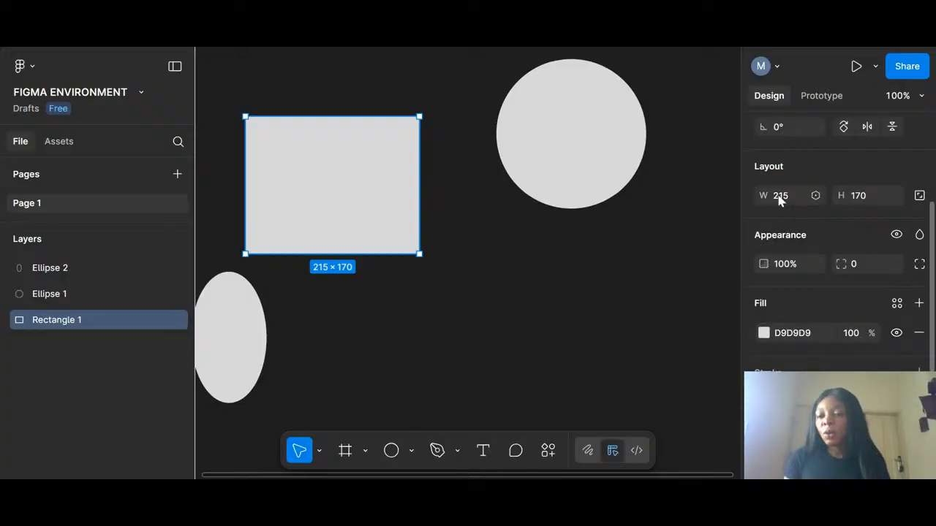
left_click(921, 197)
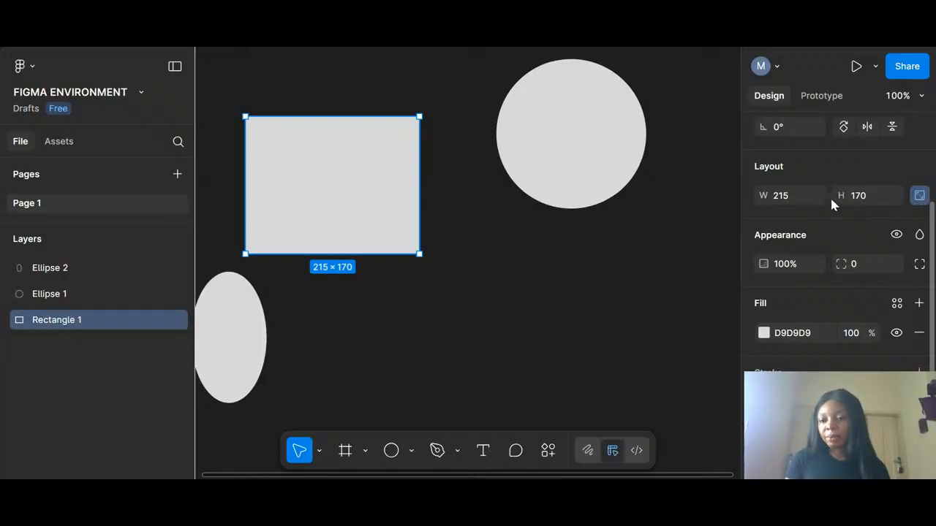
left_click(923, 198)
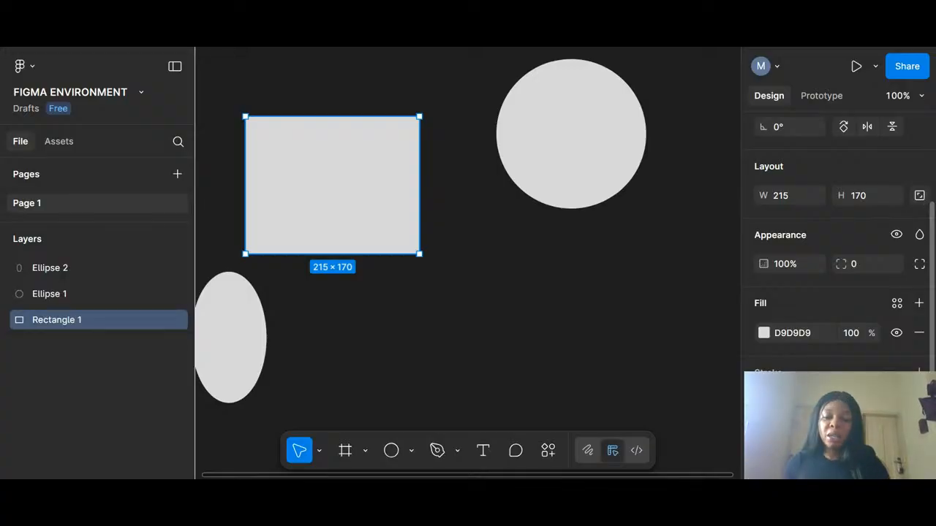
left_click(920, 197)
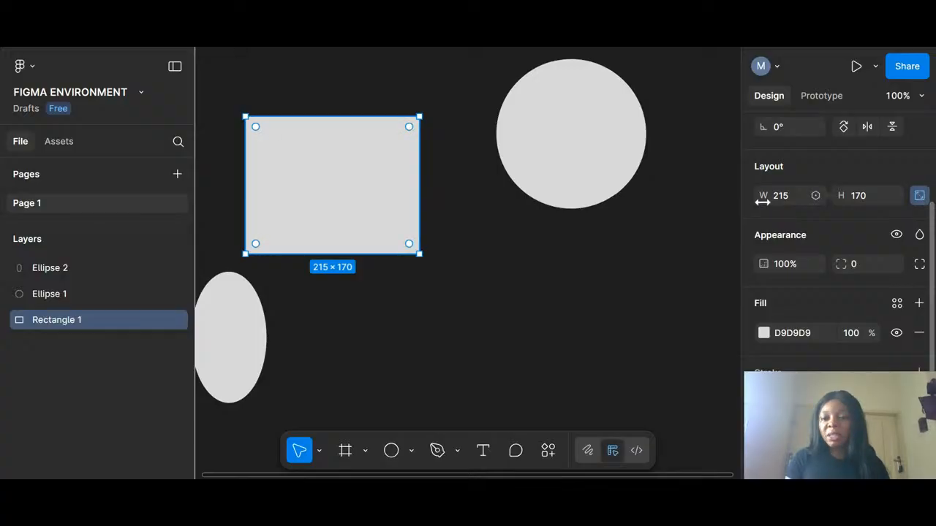
left_click_drag(762, 202, 773, 202)
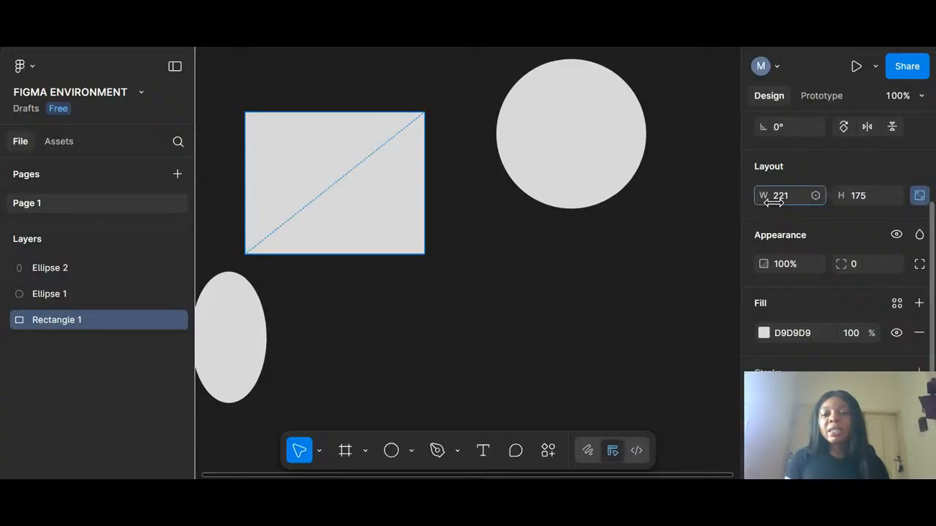
left_click_drag(773, 202, 873, 201)
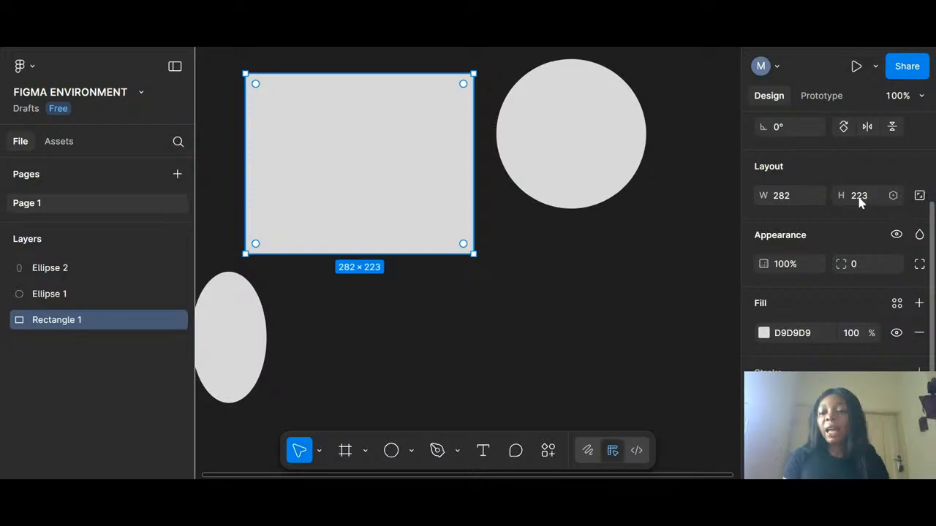
Step: Set the rectangle's height to 282 to make it a square
left_click(859, 201)
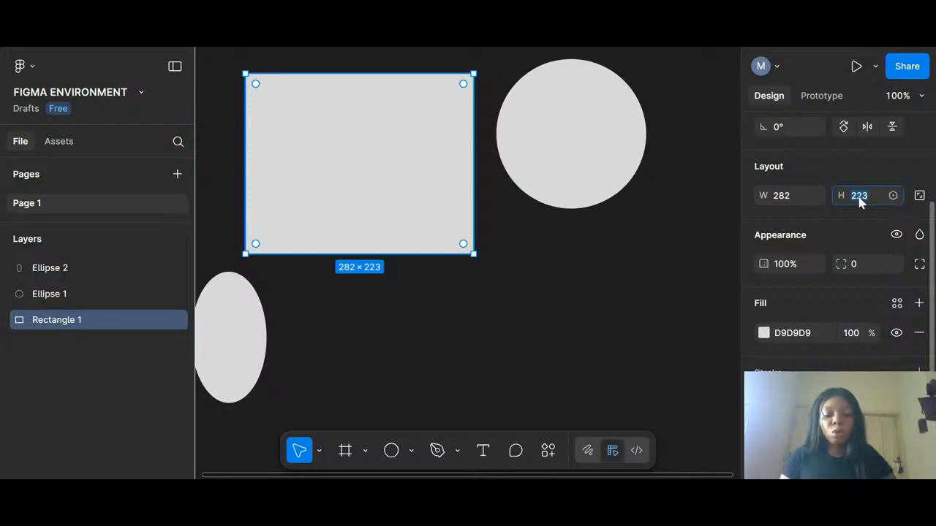
type("28")
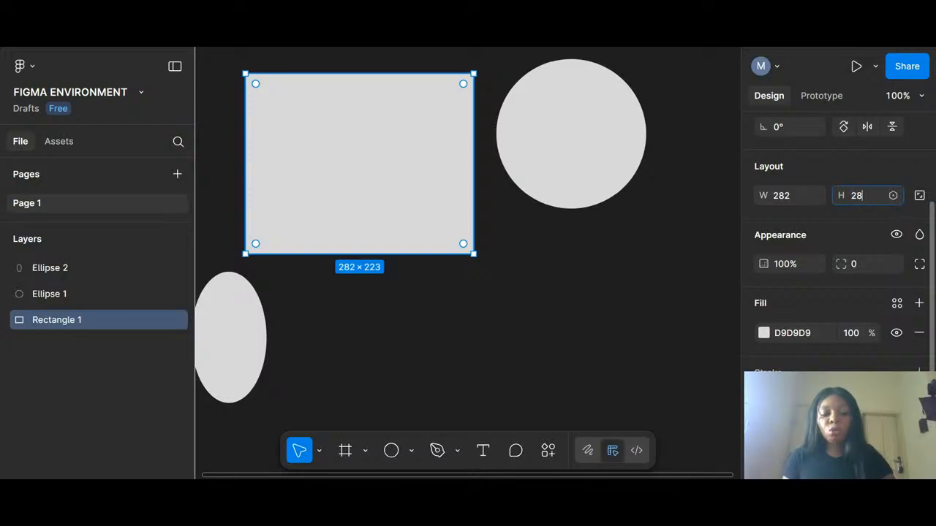
type("2")
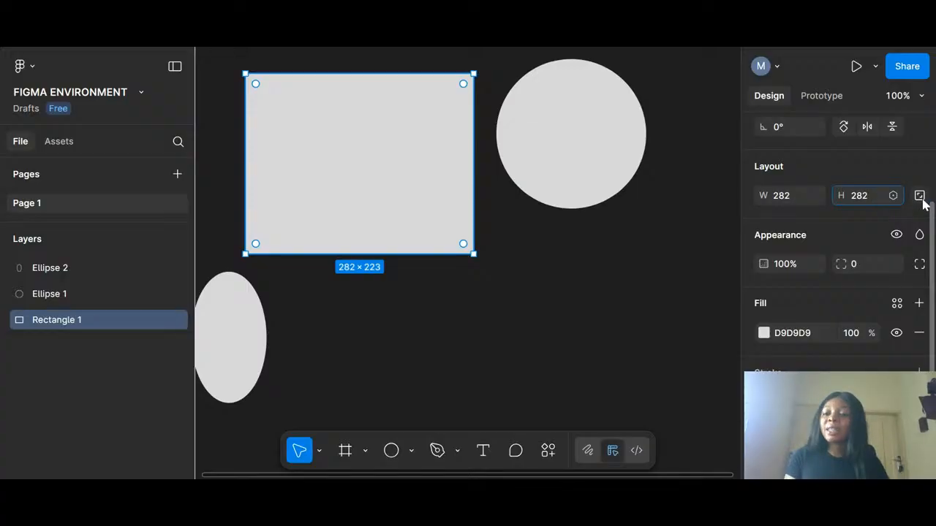
Step: Move the circle out of the rectangle's way to the empty area below it, beside the oval
left_click(593, 109)
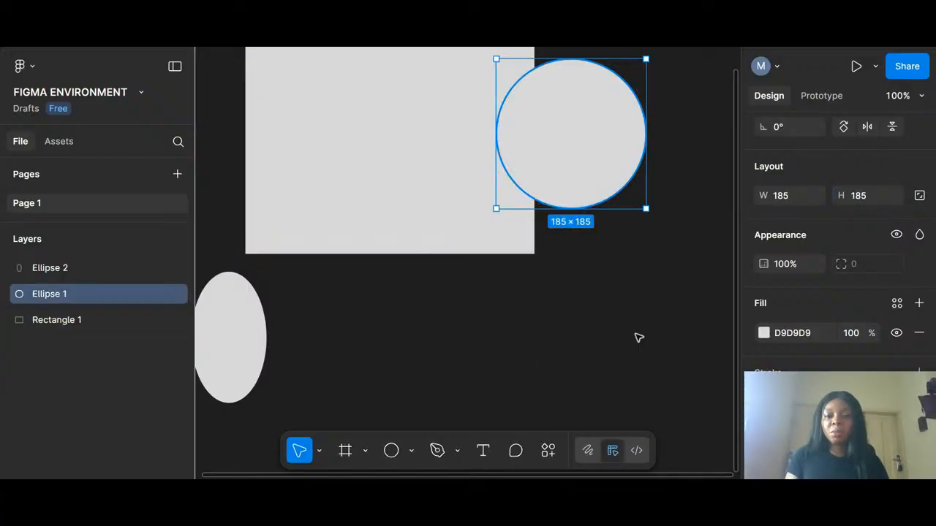
left_click_drag(638, 338, 338, 379)
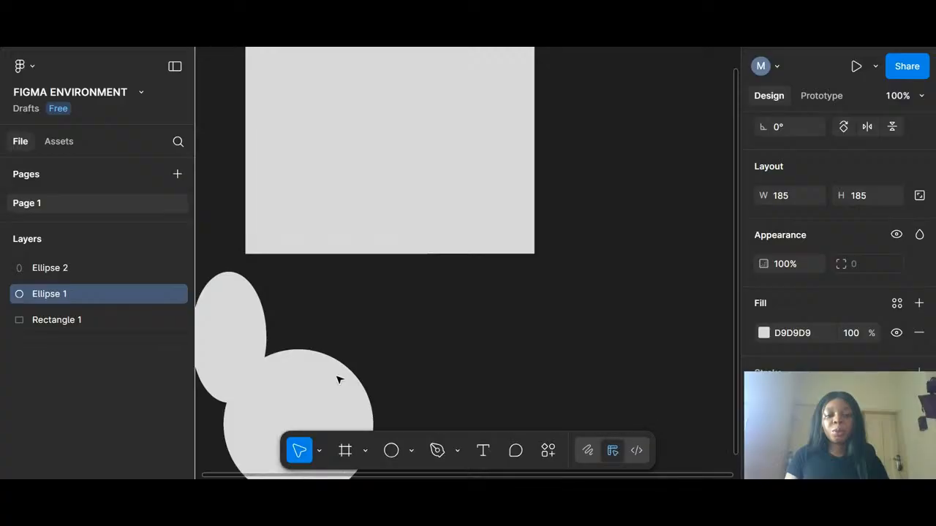
left_click_drag(338, 379, 392, 364)
Step: Shift the rectangle slightly right, unlock its aspect ratio, and set its width to 282
scroll(448, 186, "up", 2)
left_click(453, 205)
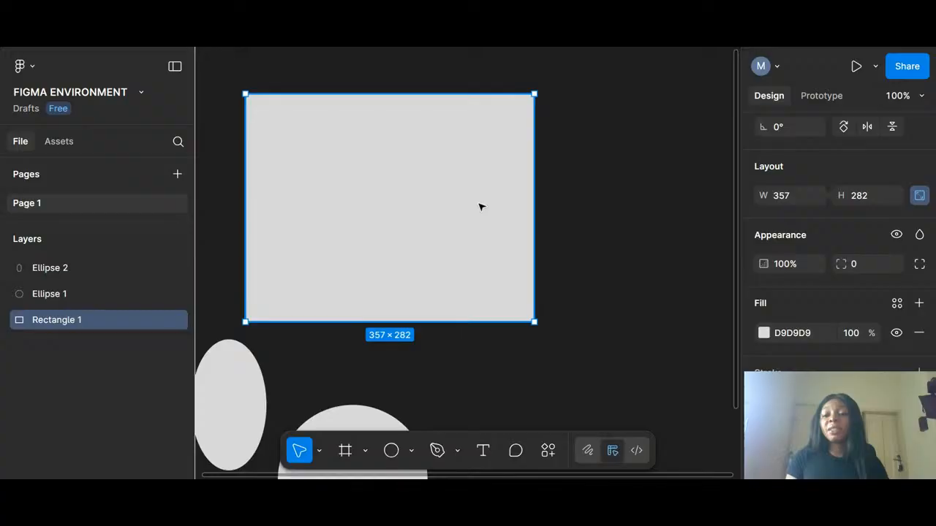
left_click_drag(481, 207, 513, 207)
left_click(919, 195)
left_click(793, 196)
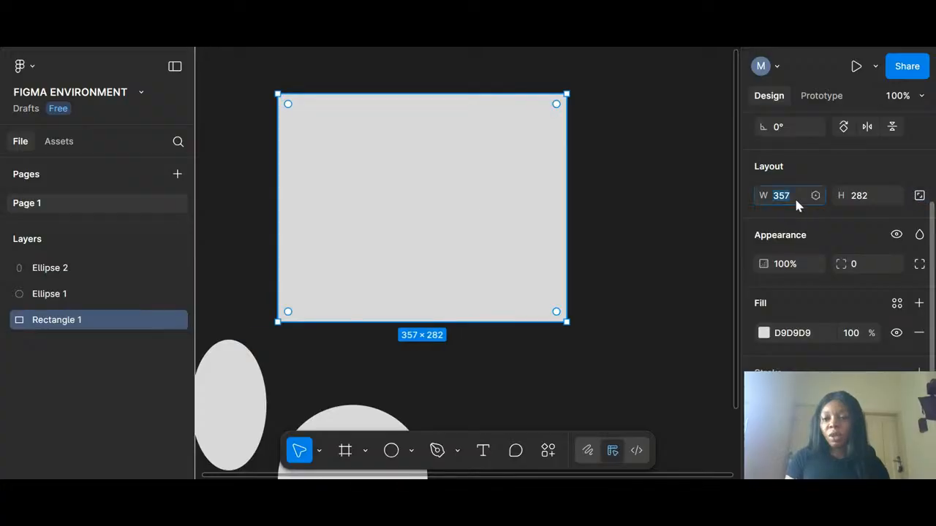
type("282")
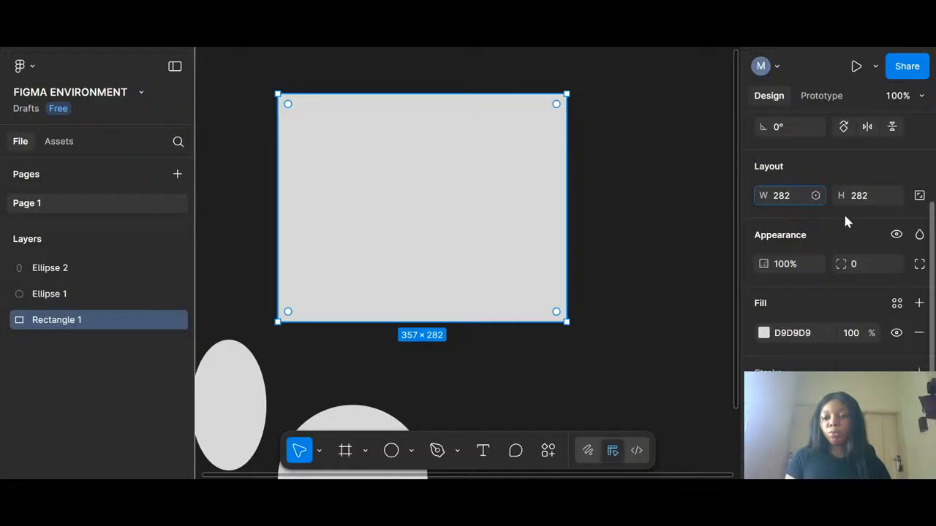
key("Return")
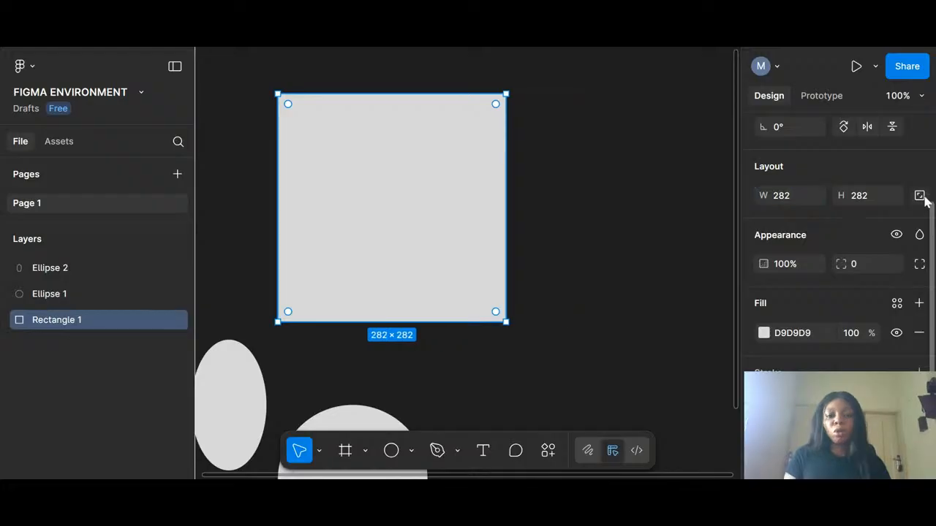
Step: Lock the square's aspect ratio, scale it proportionally to about 309 × 309, and unlock the ratio
left_click(919, 196)
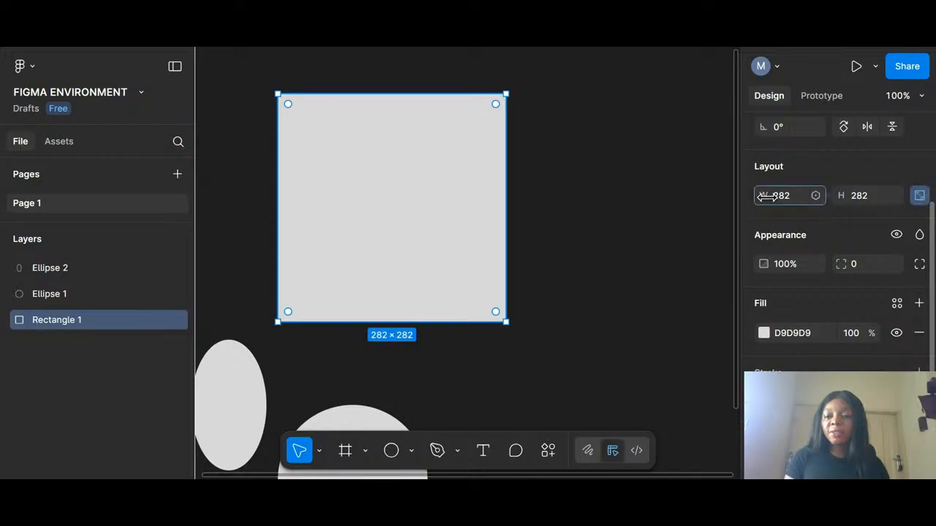
mouse_move(765, 196)
left_mouse_down()
mouse_move(810, 197)
mouse_move(766, 195)
left_mouse_up()
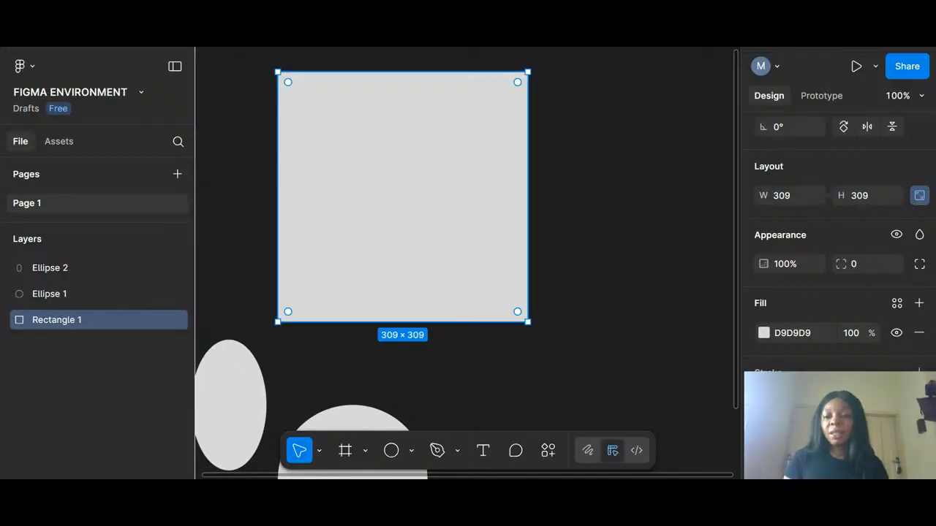
left_click(920, 196)
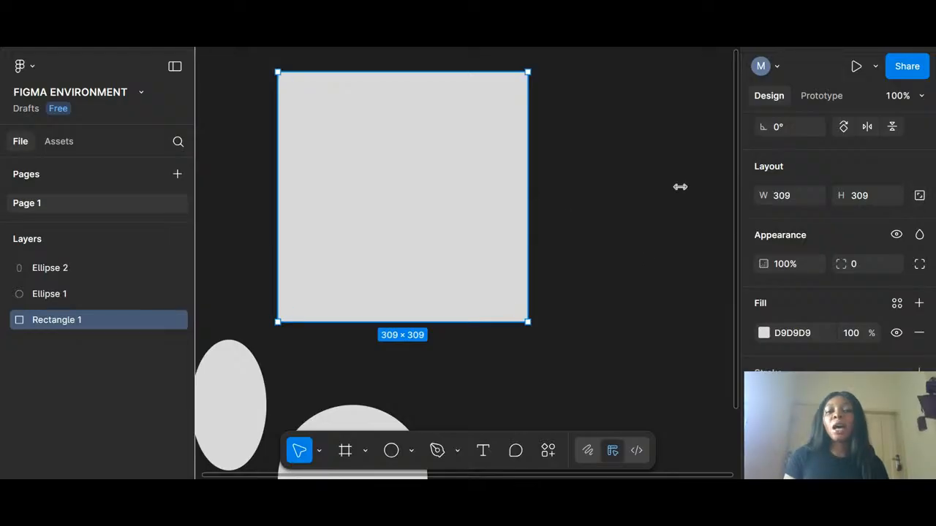
Step: Stretch the square freely to a rectangle of about 431 × 203 and move it up on the canvas
left_click_drag(528, 187, 627, 187)
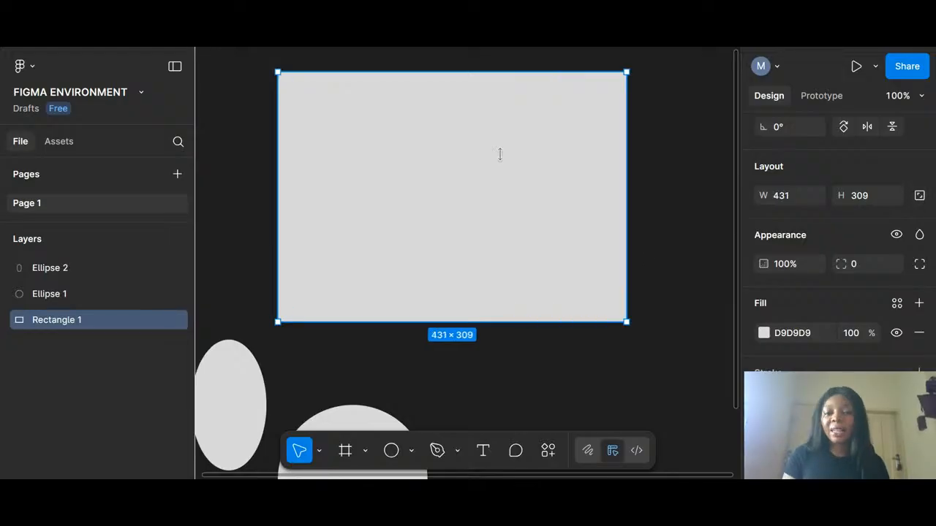
left_click_drag(501, 71, 501, 155)
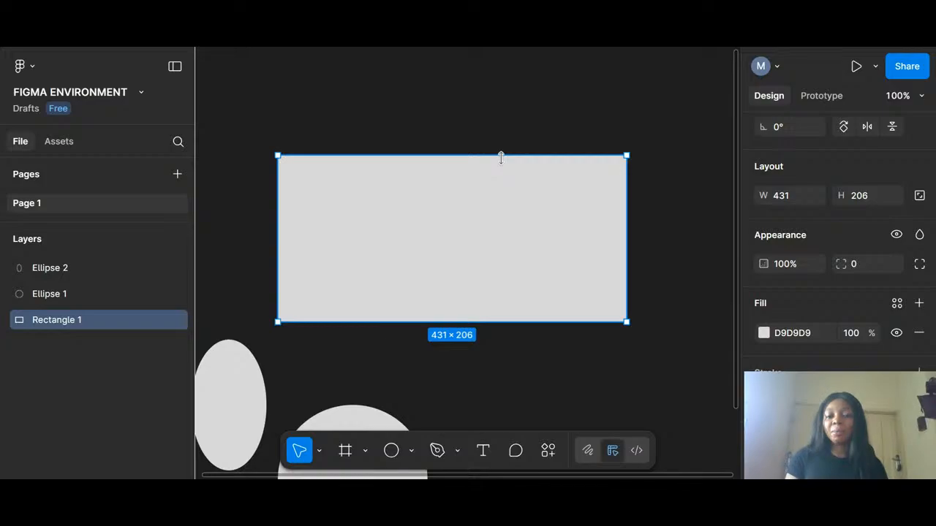
left_click_drag(516, 252, 505, 184)
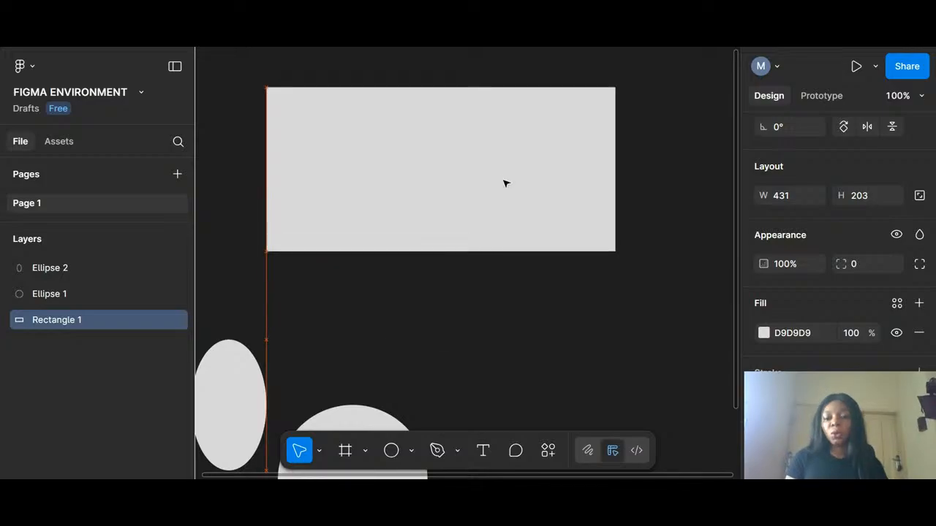
Step: Lower the rectangle's opacity to 0% and restore it to 100%
scroll(797, 241, "down", 1)
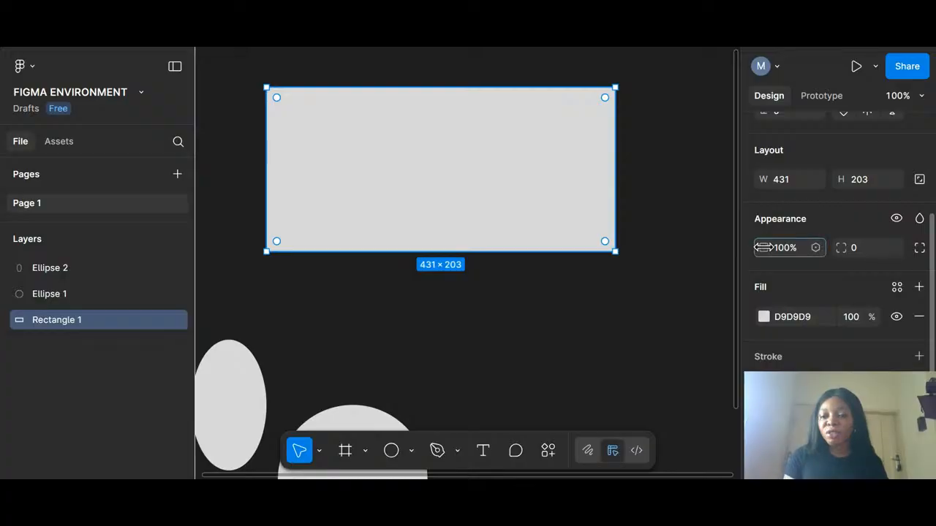
left_click_drag(763, 247, 547, 265)
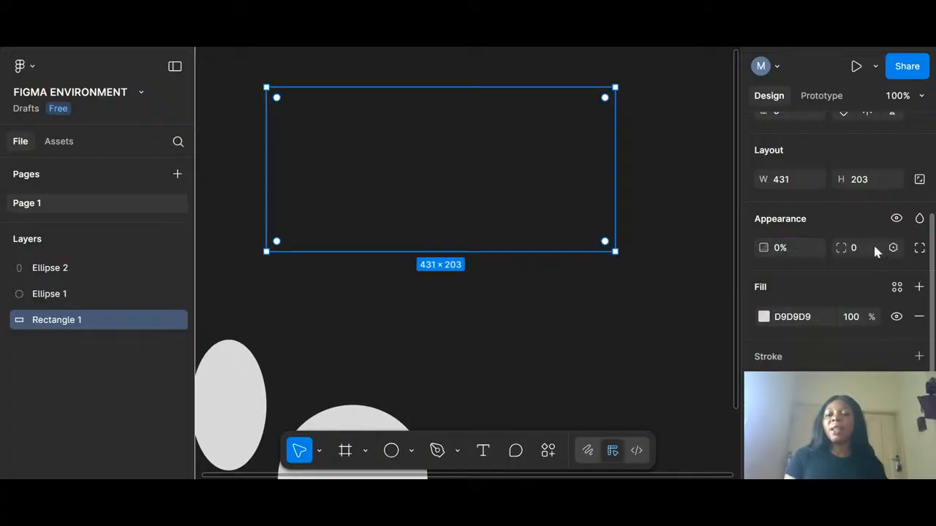
left_click(782, 248)
type("100")
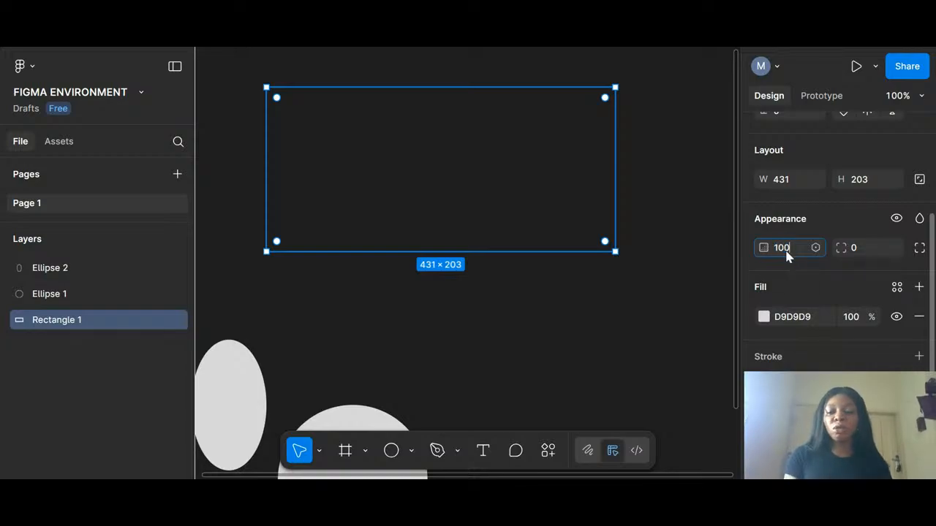
key("Return")
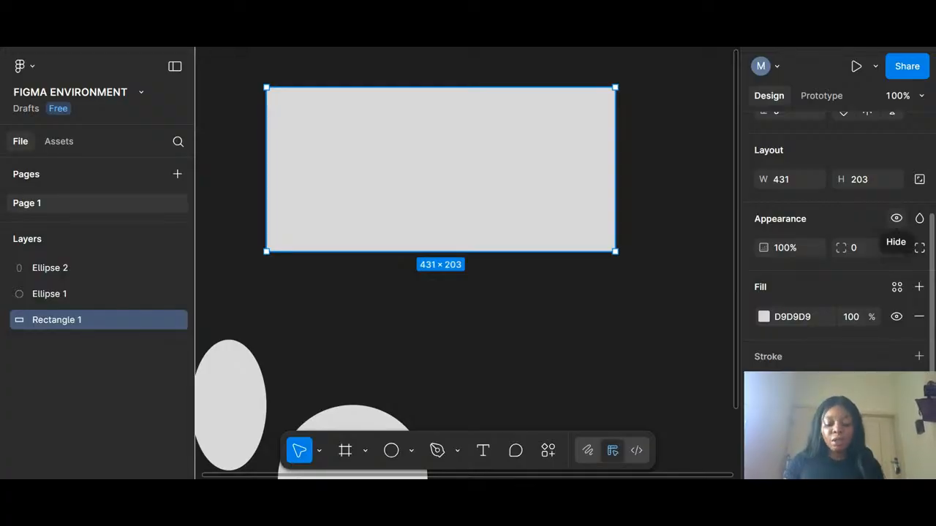
Step: Hide the rectangle and make it visible again
left_click(896, 218)
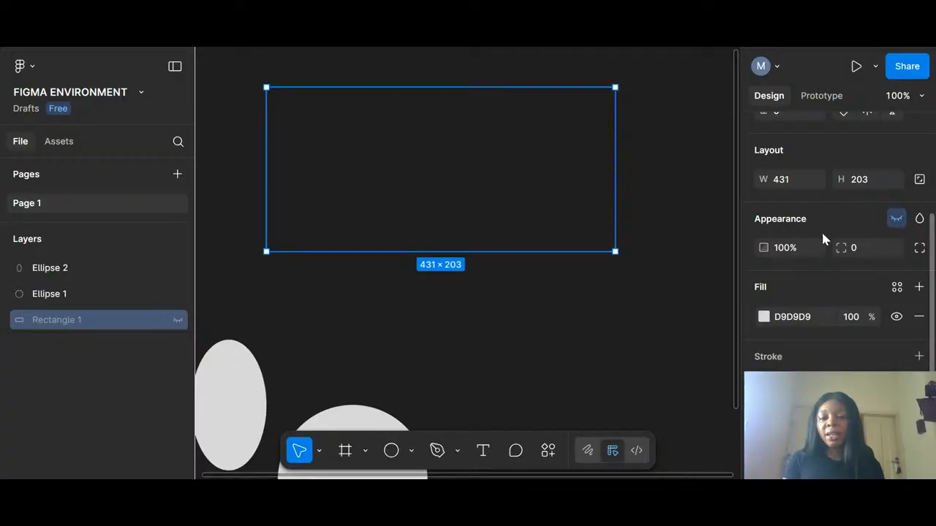
left_click(177, 320)
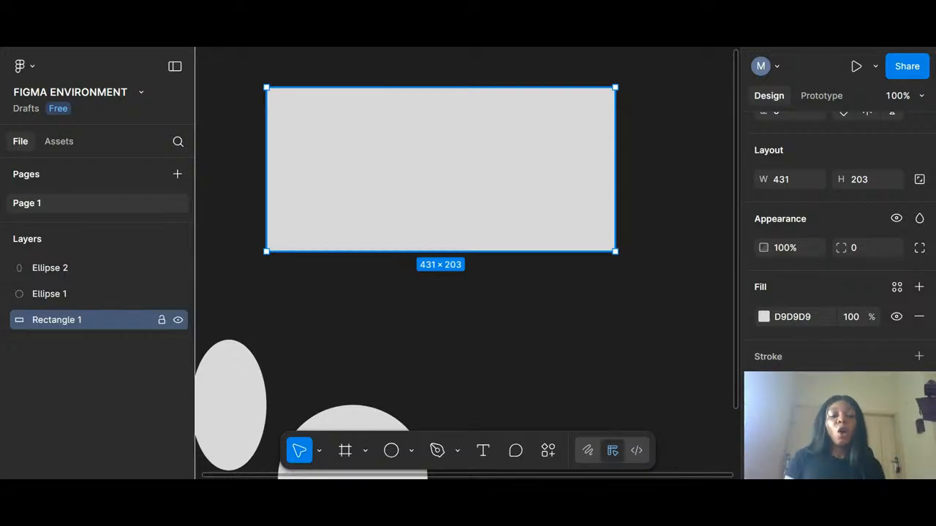
Step: Lock the rectangle's layer, try to select it on the canvas, and unlock the layer
left_click(162, 321)
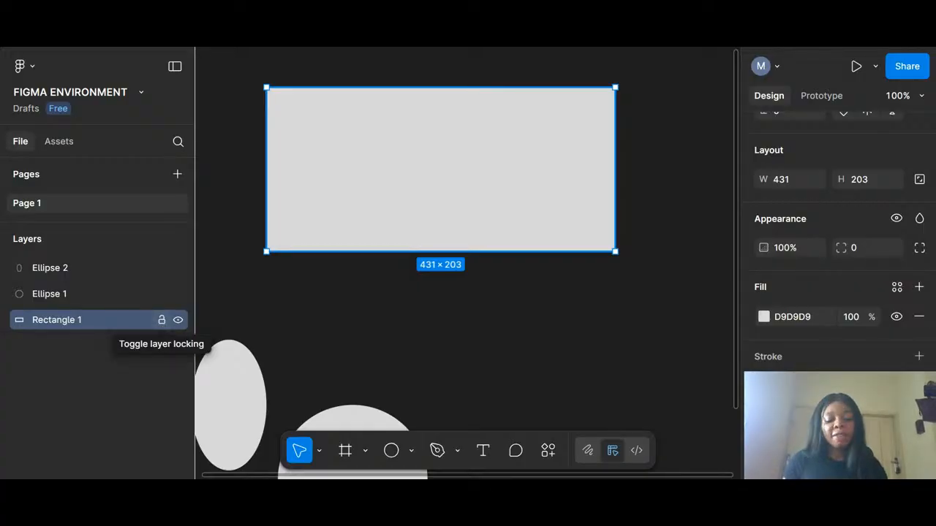
left_click(161, 322)
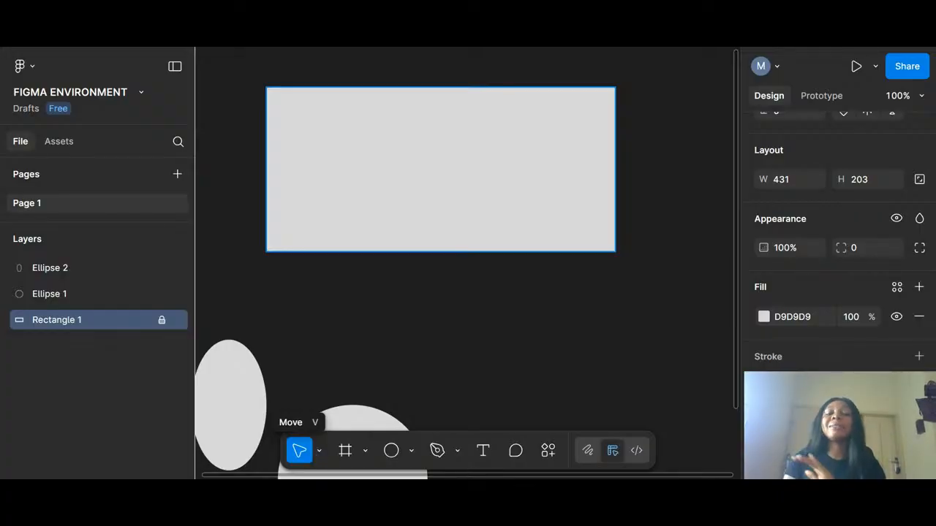
left_click(516, 206)
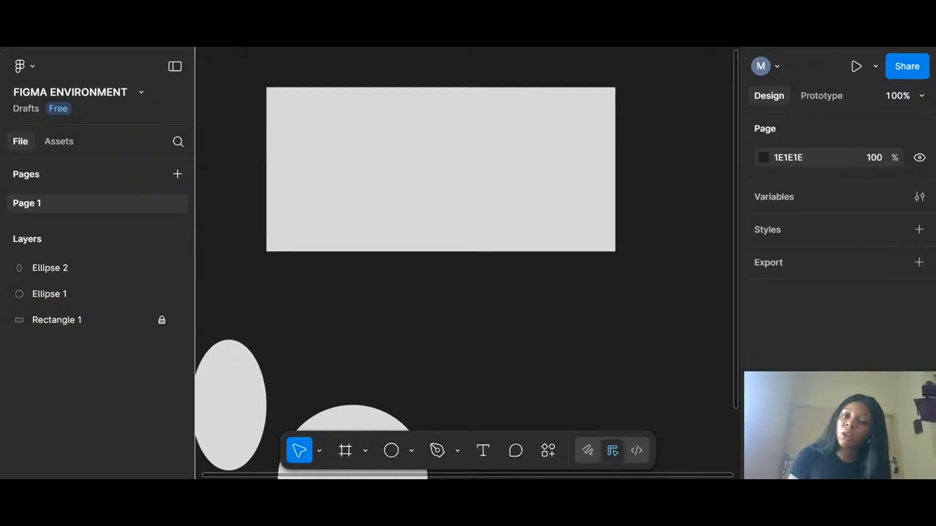
left_click(162, 322)
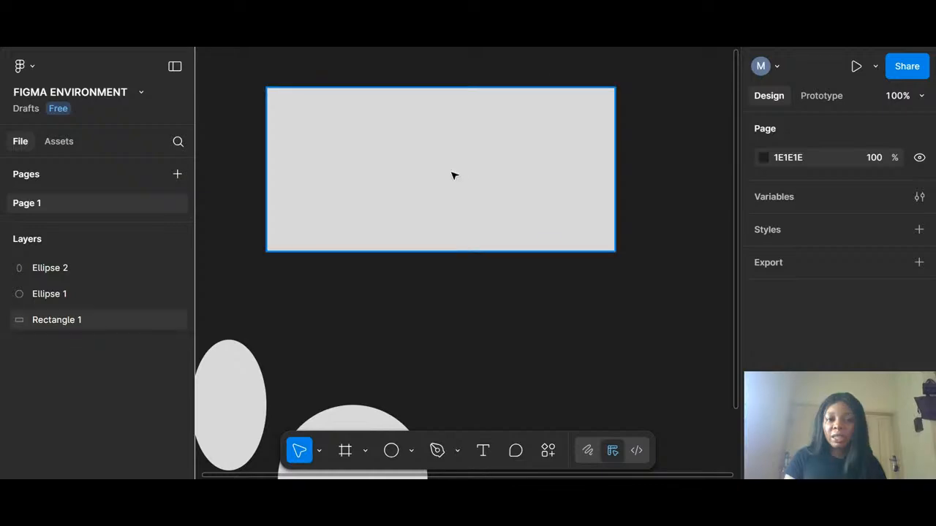
Step: Move the rectangle slightly up to X -346, Y 61, and toggle its layer lock on and off
left_click_drag(452, 175, 460, 149)
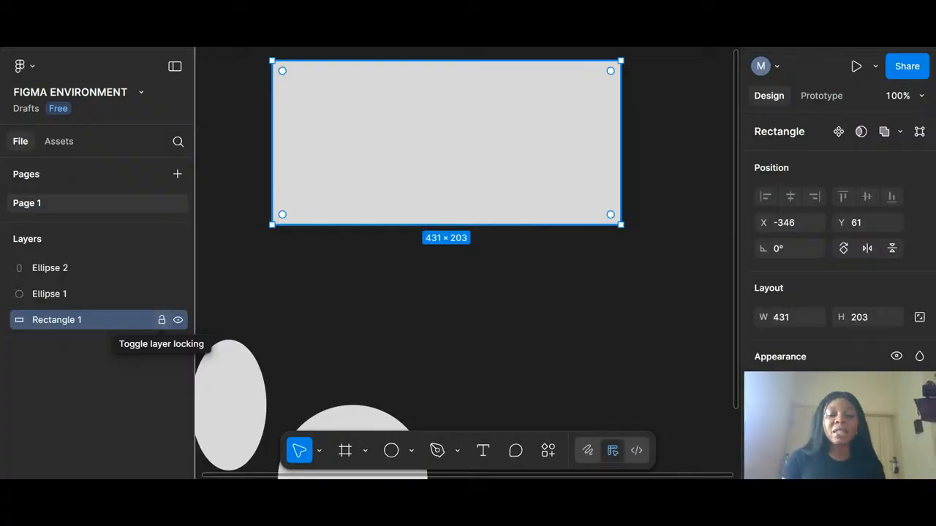
left_click(162, 320)
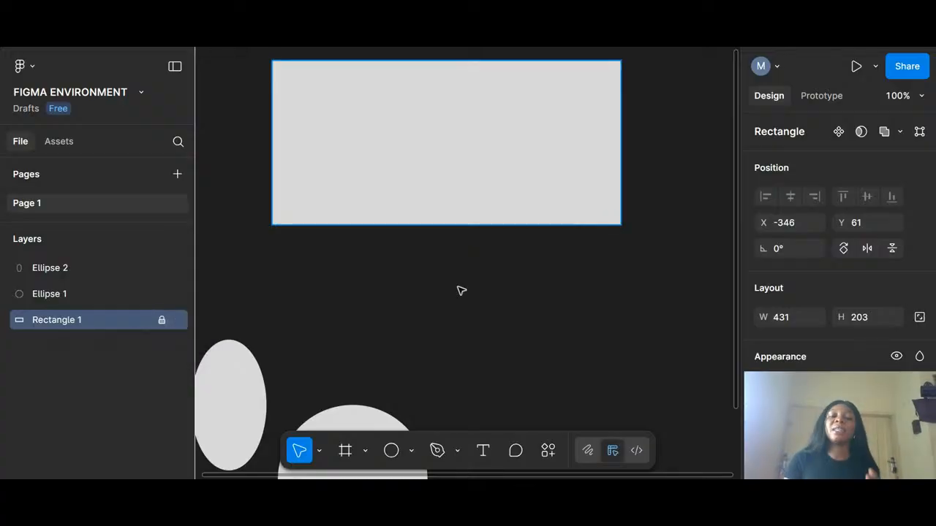
left_click(161, 321)
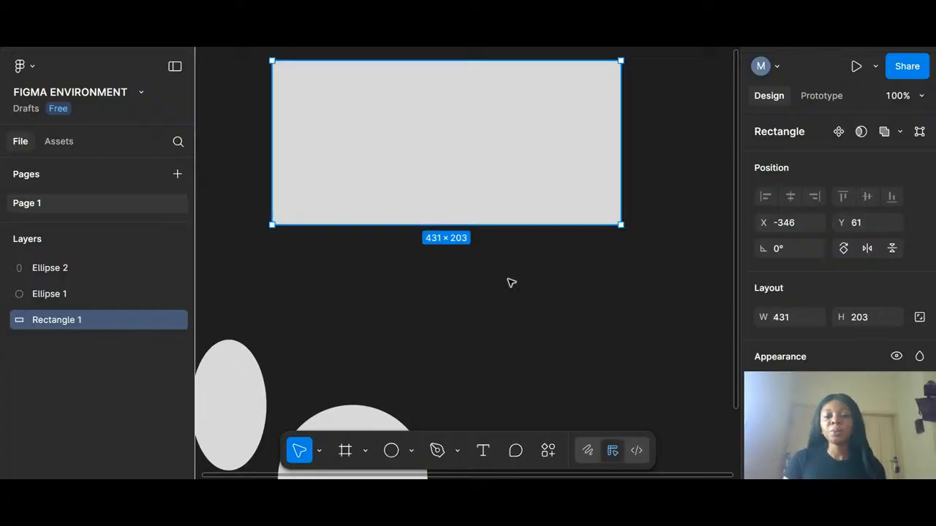
Step: Round the rectangle's corners with a corner radius of 12 and deselect it
scroll(511, 282, "up", 3)
scroll(855, 285, "down", 4)
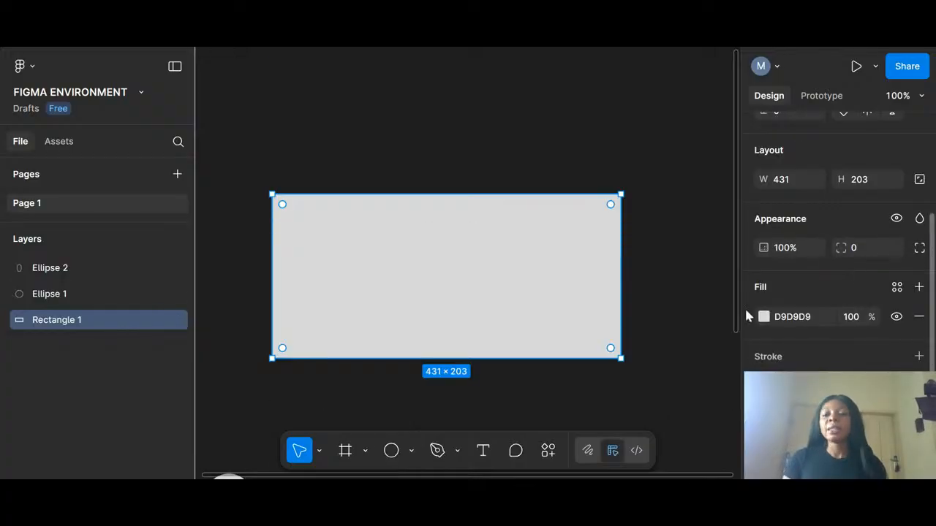
left_click(622, 227)
scroll(622, 227, "down", 1)
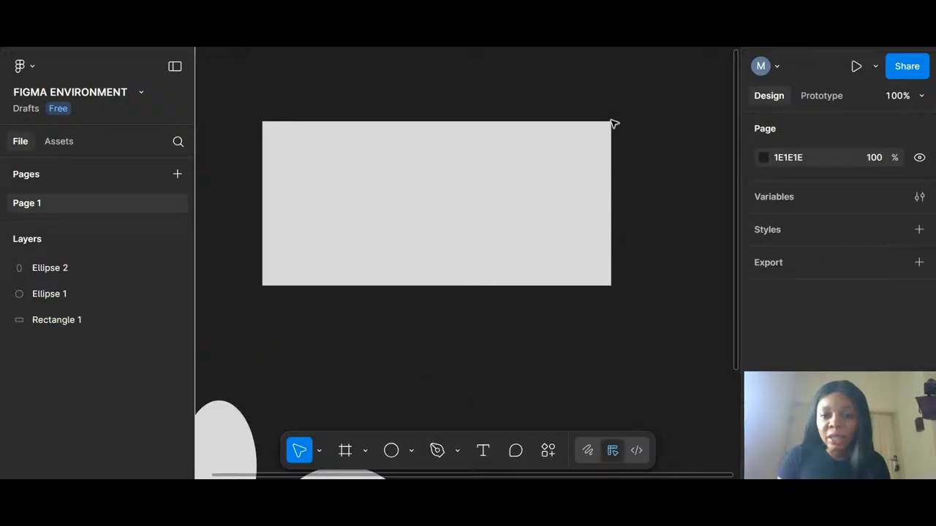
left_click(560, 169)
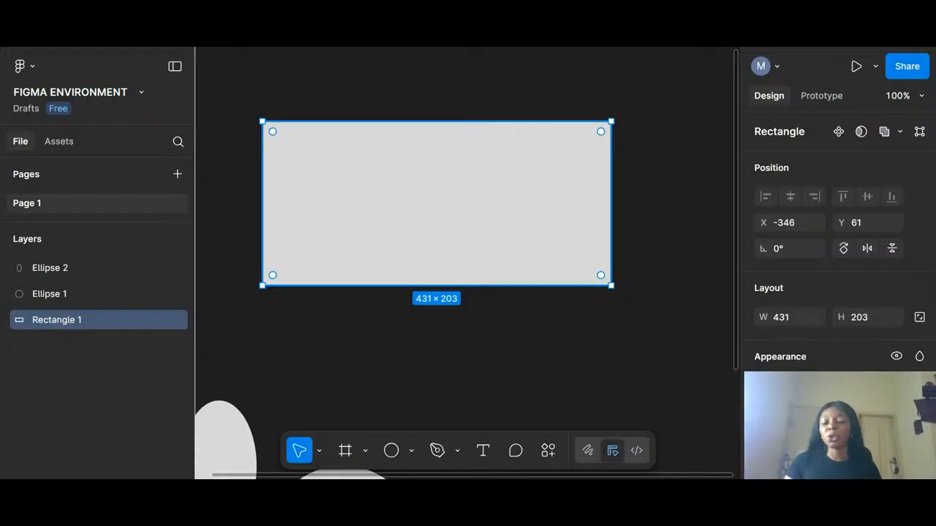
scroll(838, 195, "down", 3)
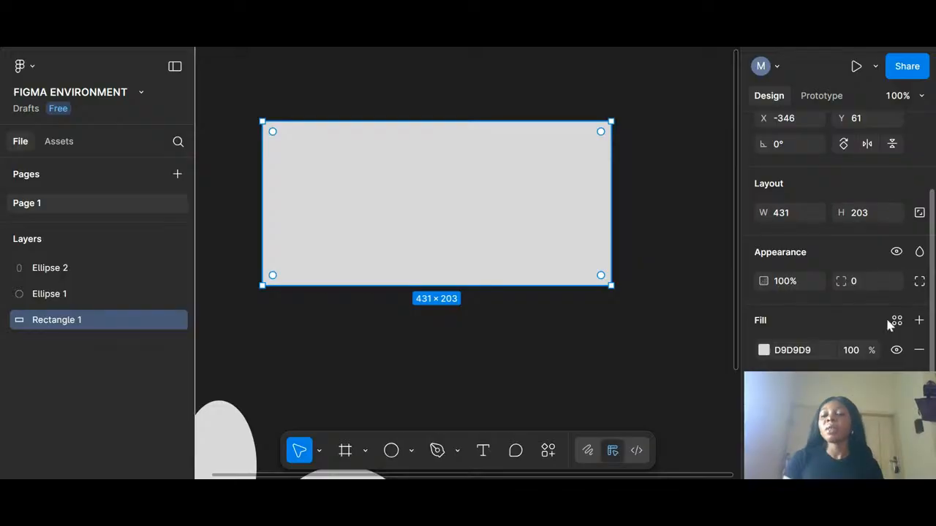
scroll(853, 287, "down", 1)
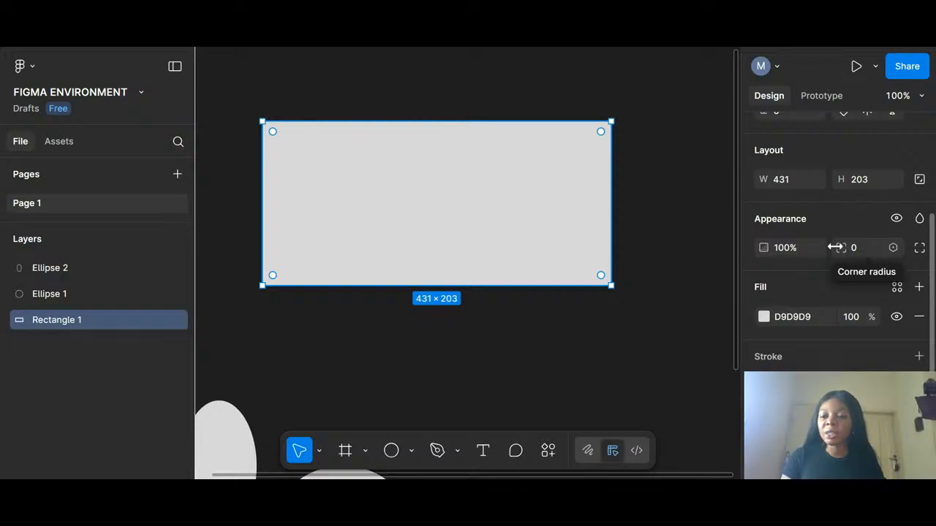
left_click_drag(837, 247, 867, 248)
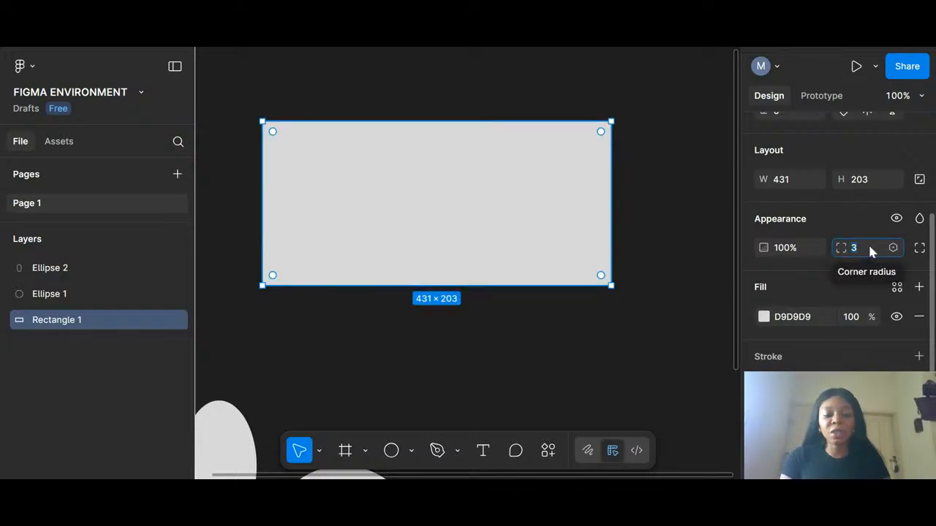
type("12")
key("Return")
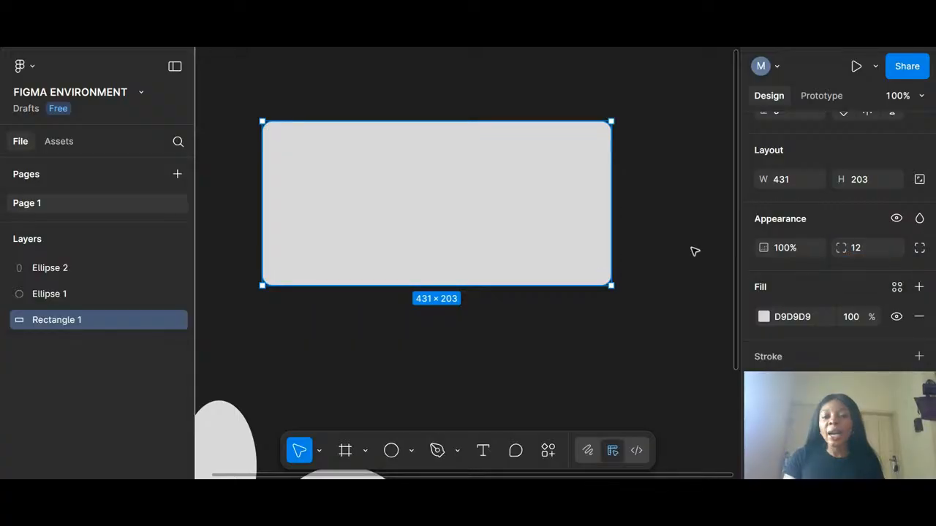
left_click(592, 295)
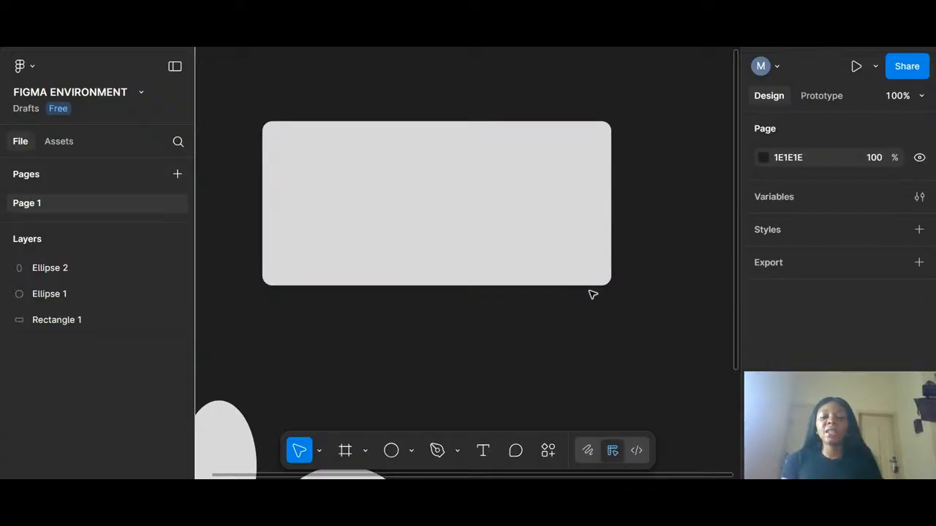
Step: Enable individual corners for the rectangle and set its top-right corner radius to 50 and bottom-left to 0
left_click(555, 256)
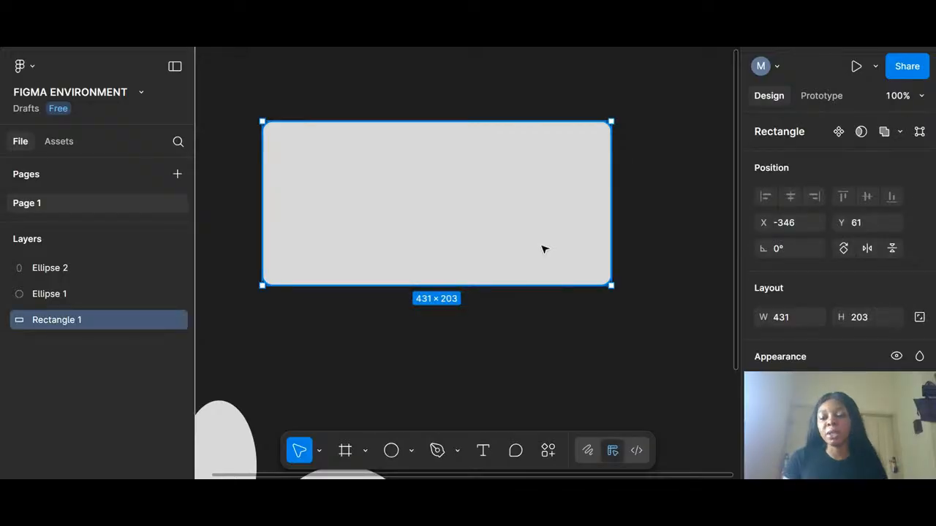
scroll(878, 290, "down", 3)
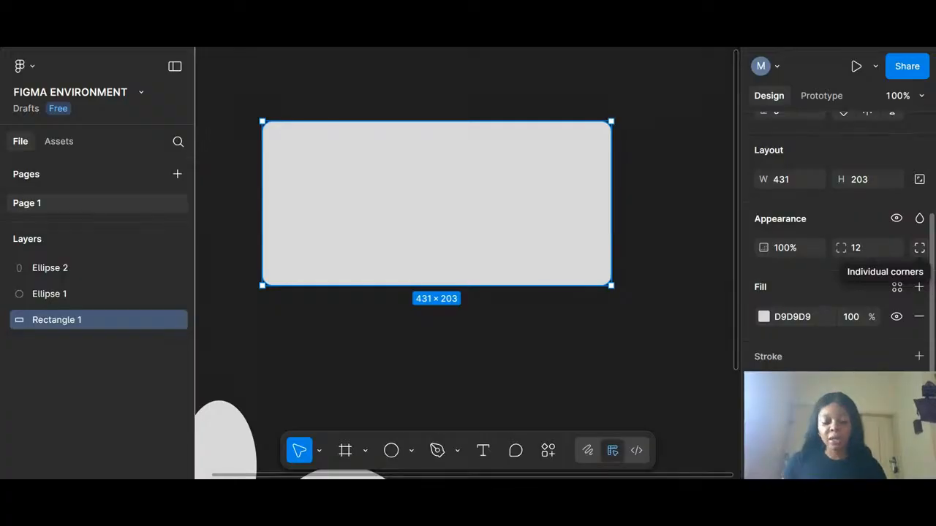
left_click(920, 249)
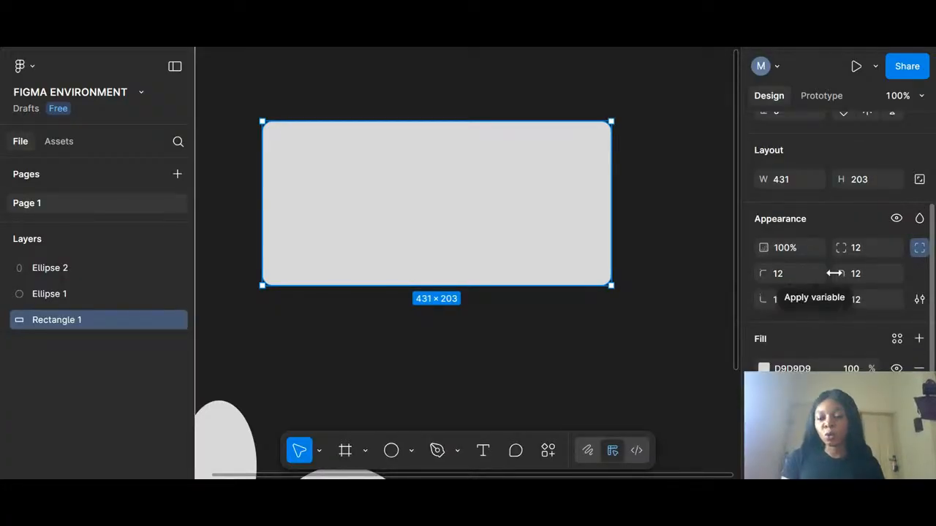
left_click(858, 280)
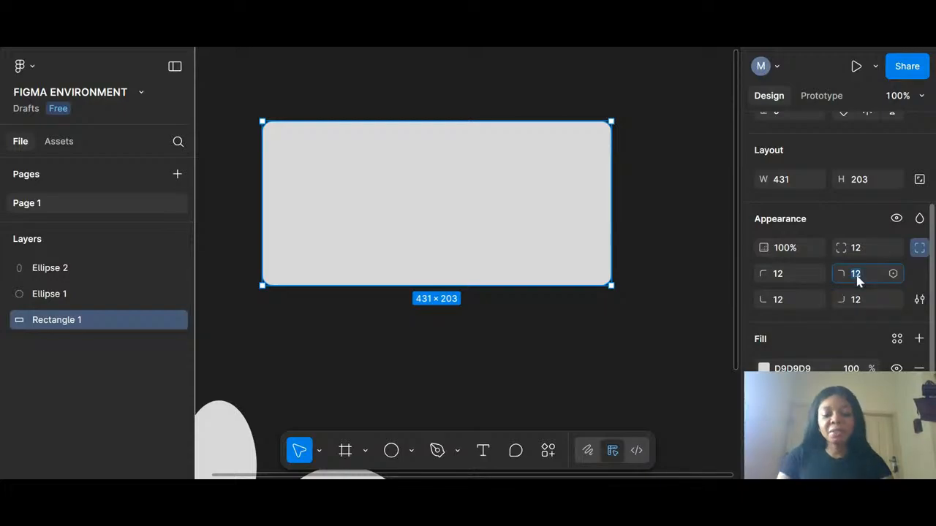
type("50")
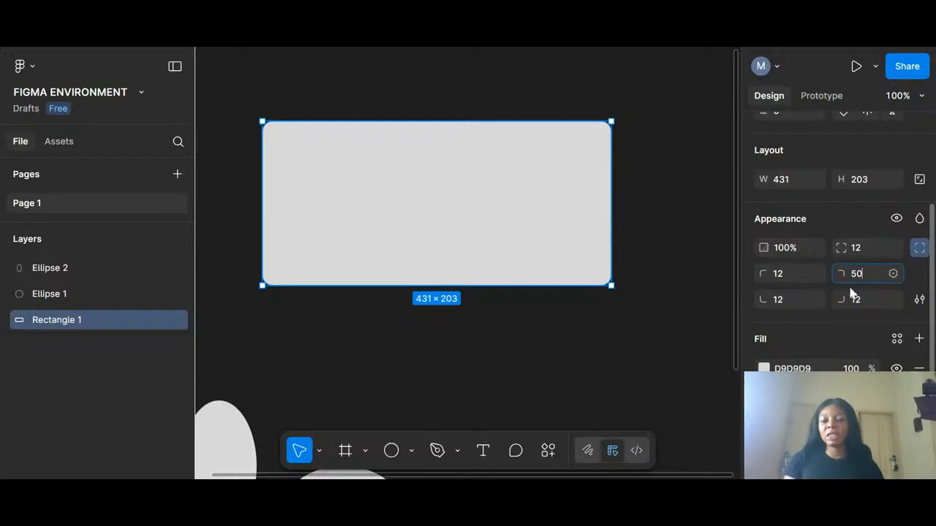
left_click(783, 297)
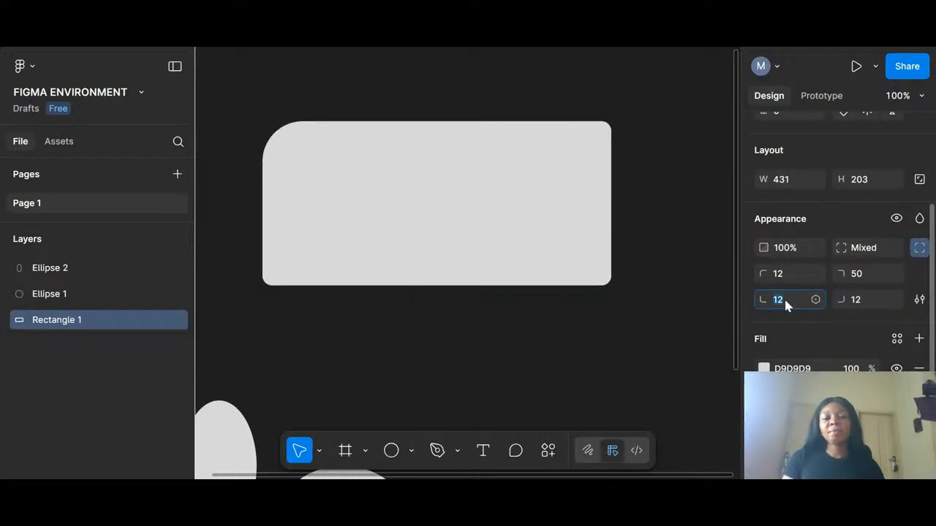
type("0")
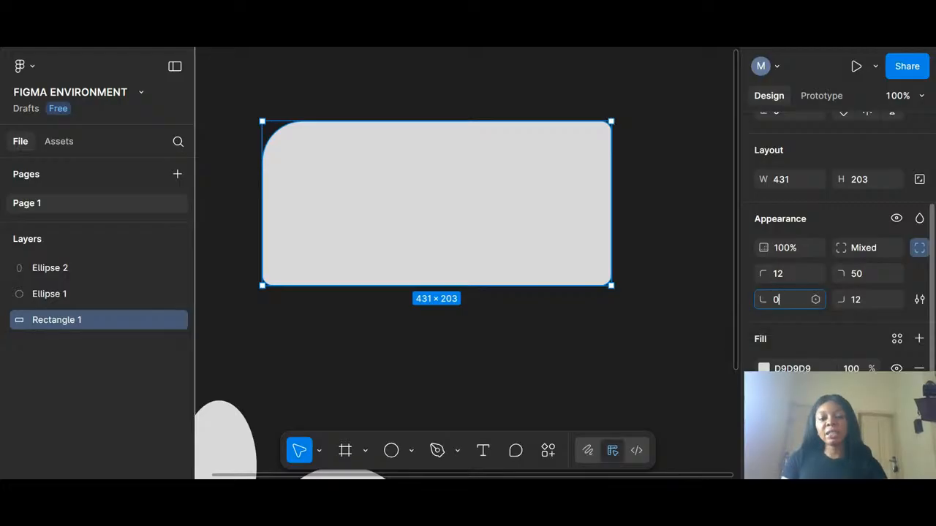
Step: Set the rectangle's top-left corner radius to 0 and its bottom-right corner radius to 50
left_click(791, 271)
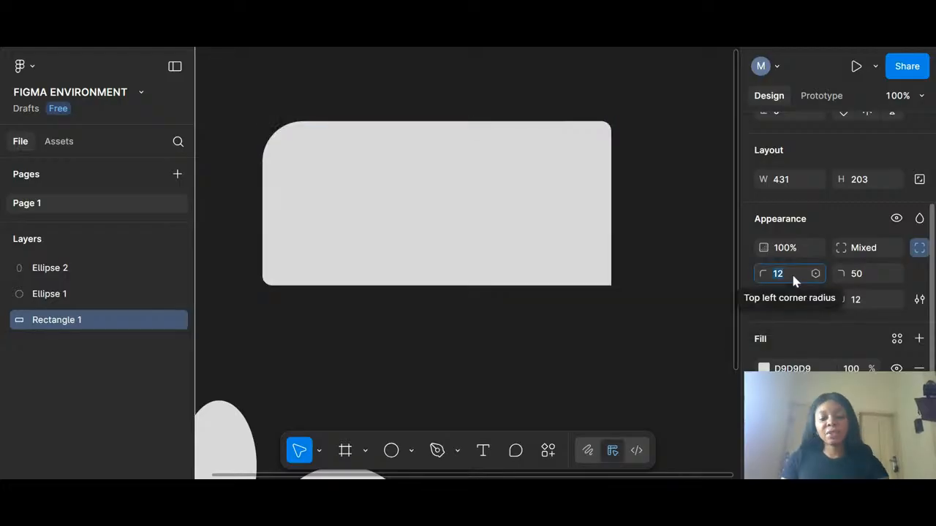
type("0")
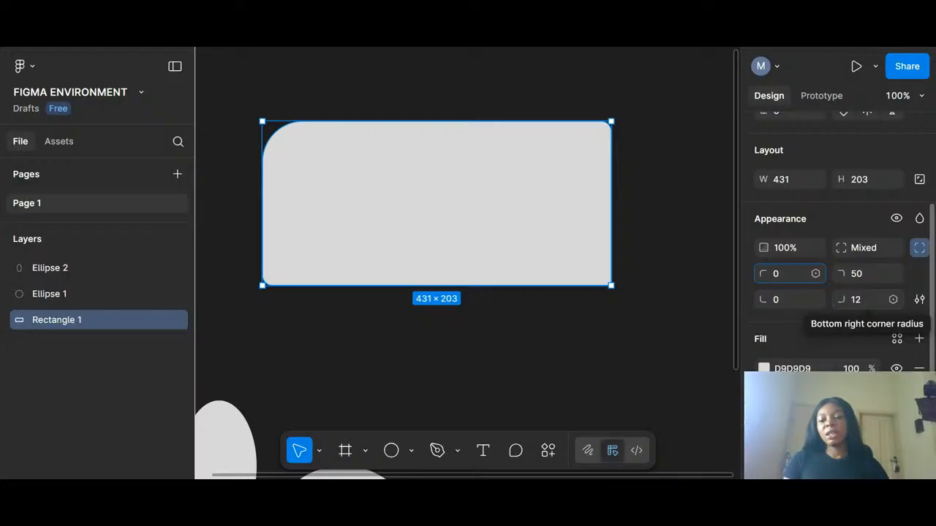
left_click(856, 300)
type("50")
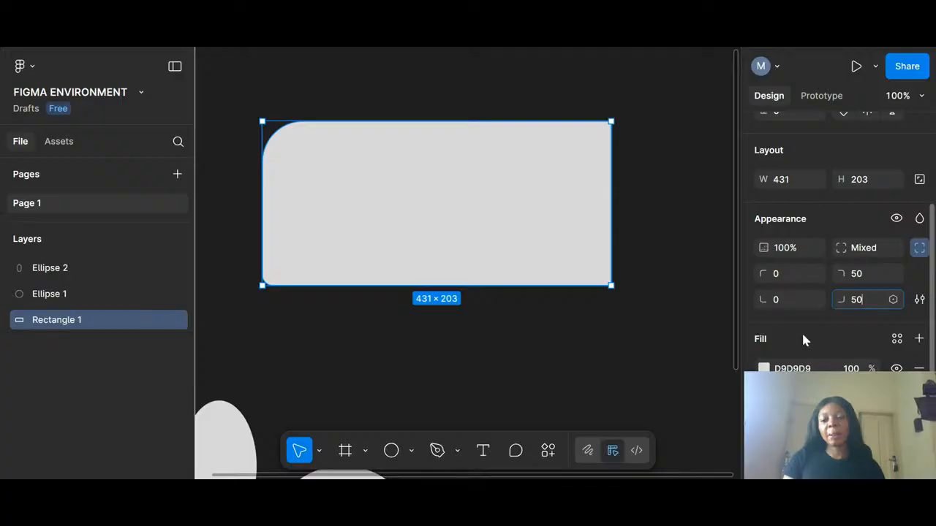
key("Return")
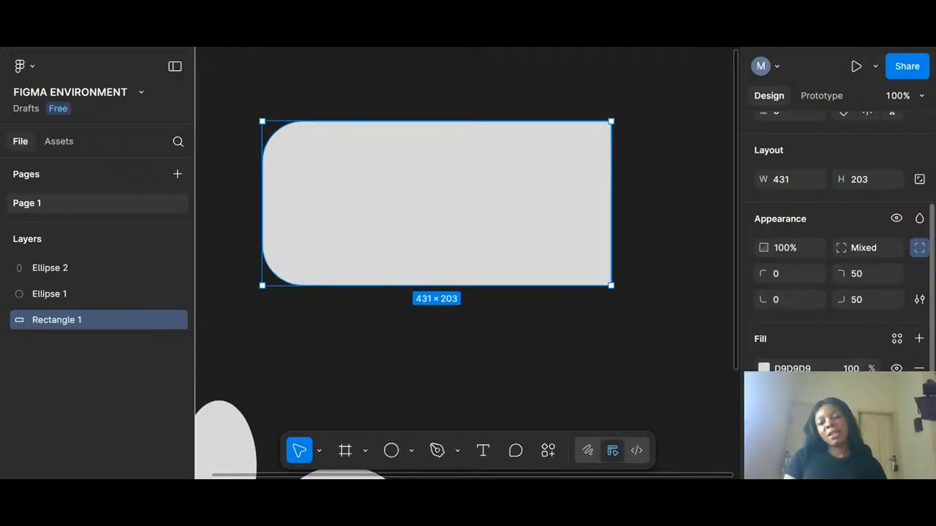
Step: Set the rectangle's top-left corner radius to 50 and top-right to 0, and collapse the individual corner settings
left_click(788, 274)
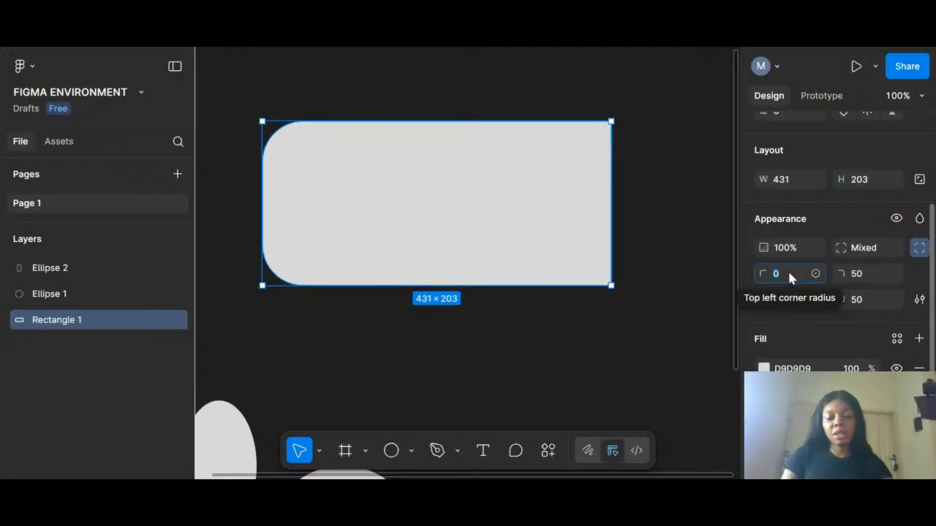
type("50")
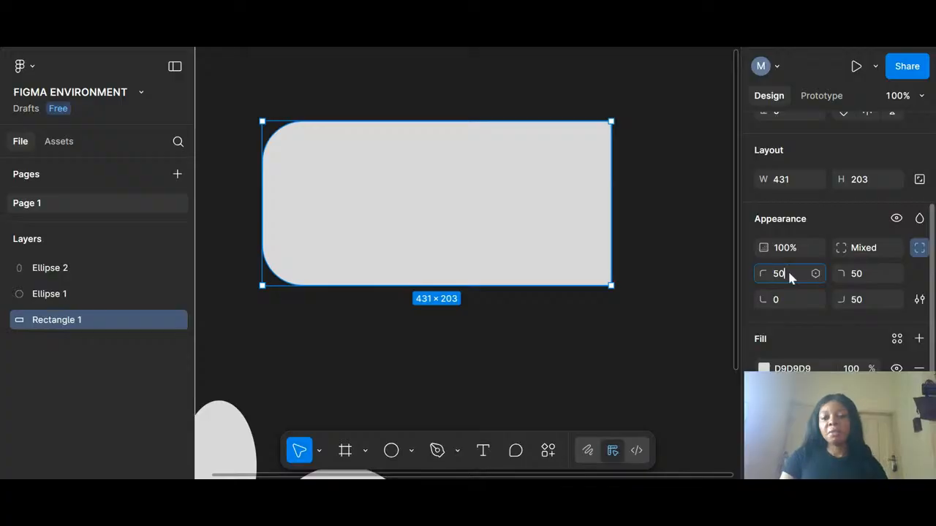
left_click(855, 275)
type("0")
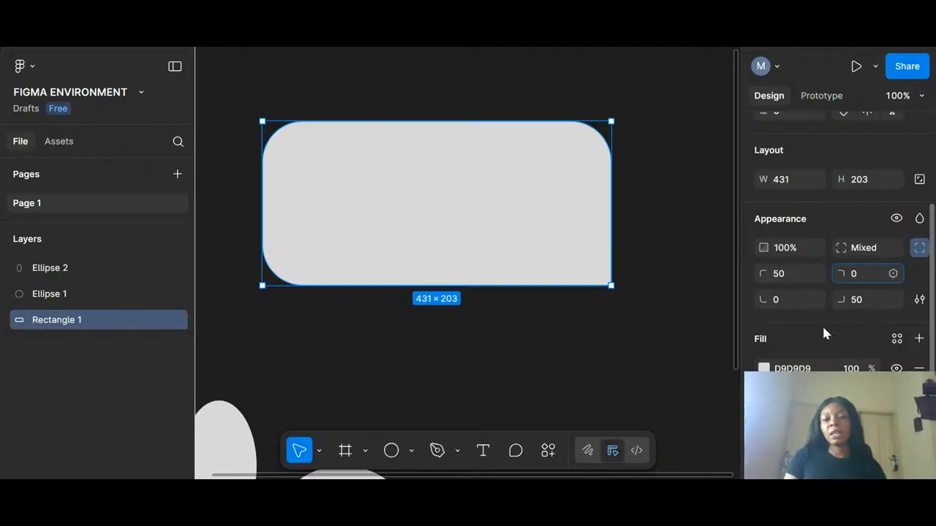
key("Return")
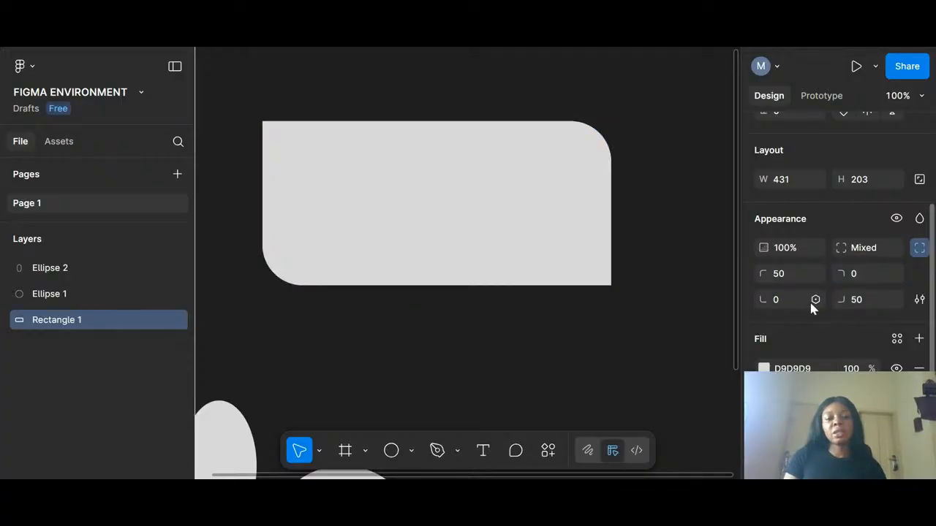
left_click(813, 302)
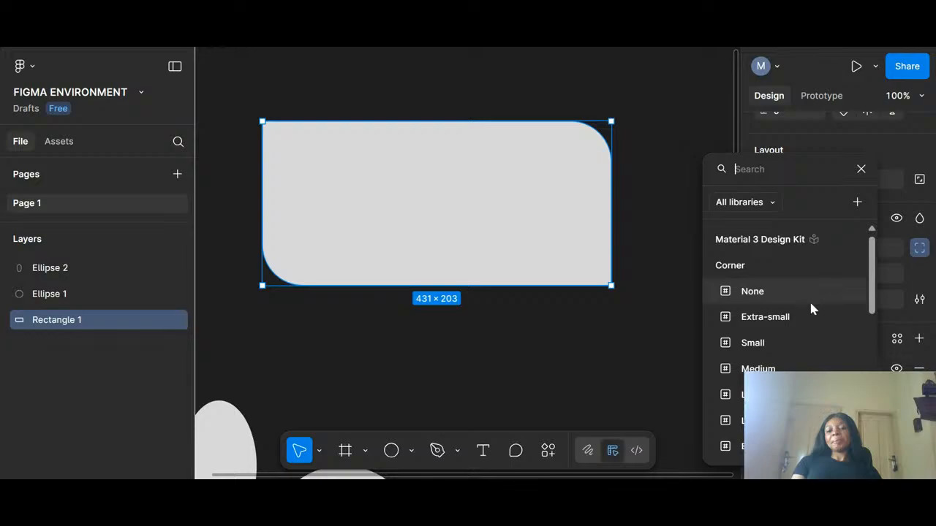
left_click(889, 273)
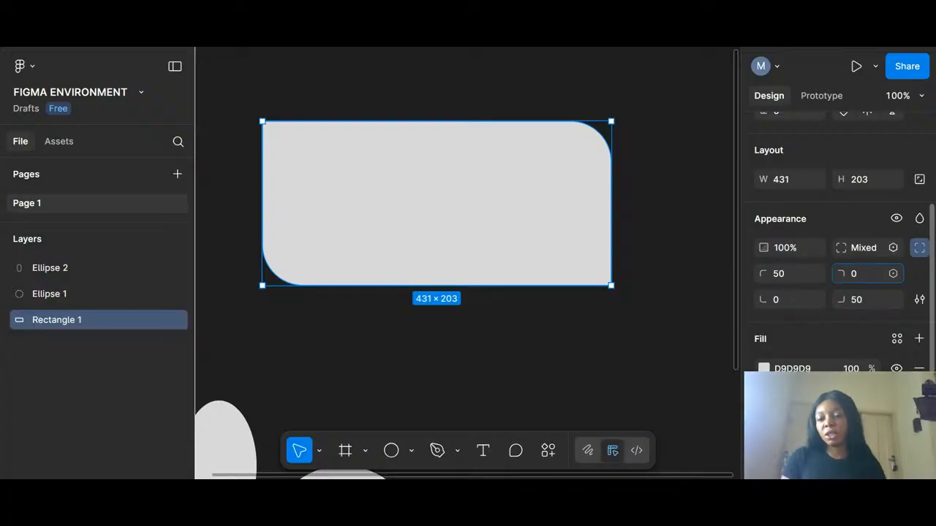
left_click(920, 250)
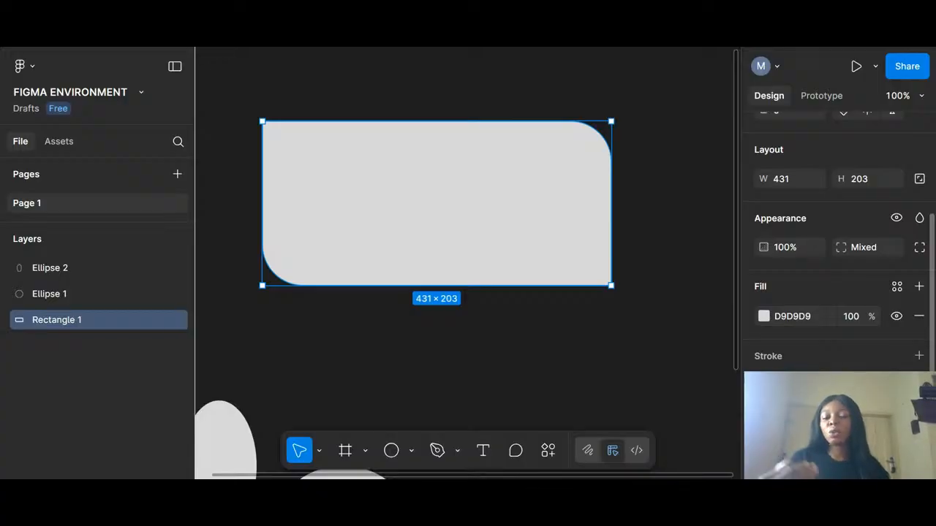
Step: Open the rectangle's fill colour picker, move it higher, and switch the fill to a linear gradient and back to solid
left_click(764, 317)
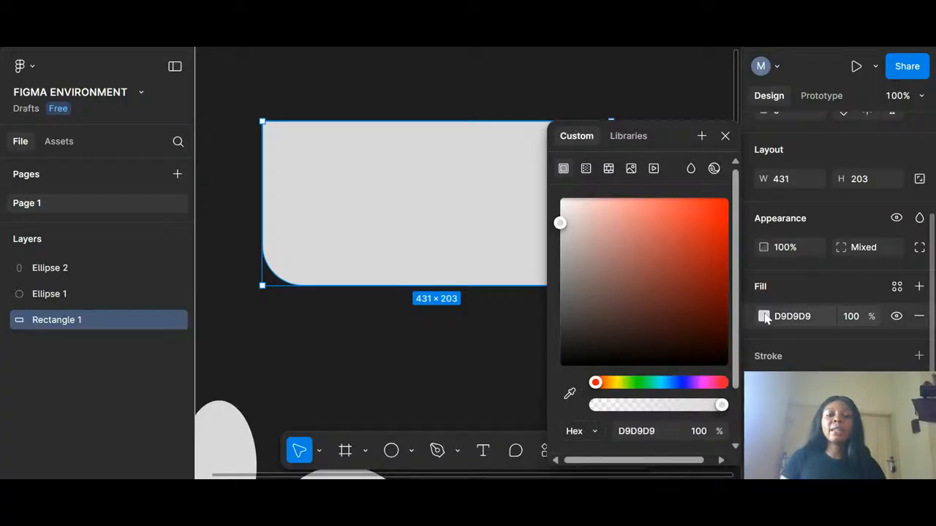
scroll(457, 193, "right", 4)
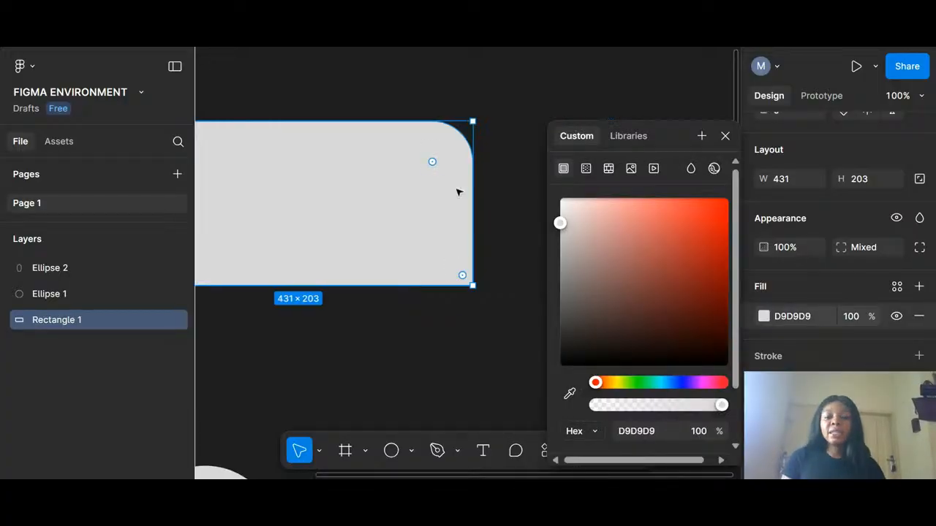
scroll(457, 192, "left", 3)
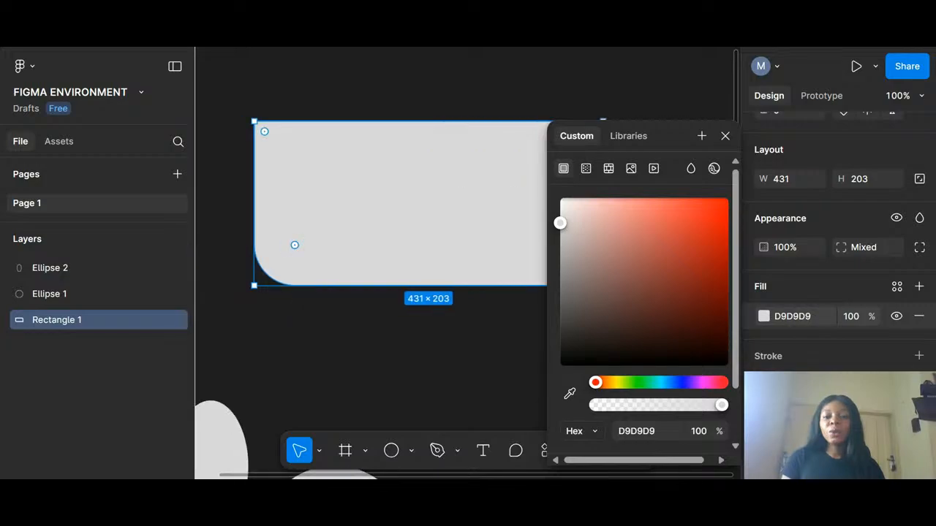
scroll(456, 192, "right", 2)
scroll(456, 192, "right", 1)
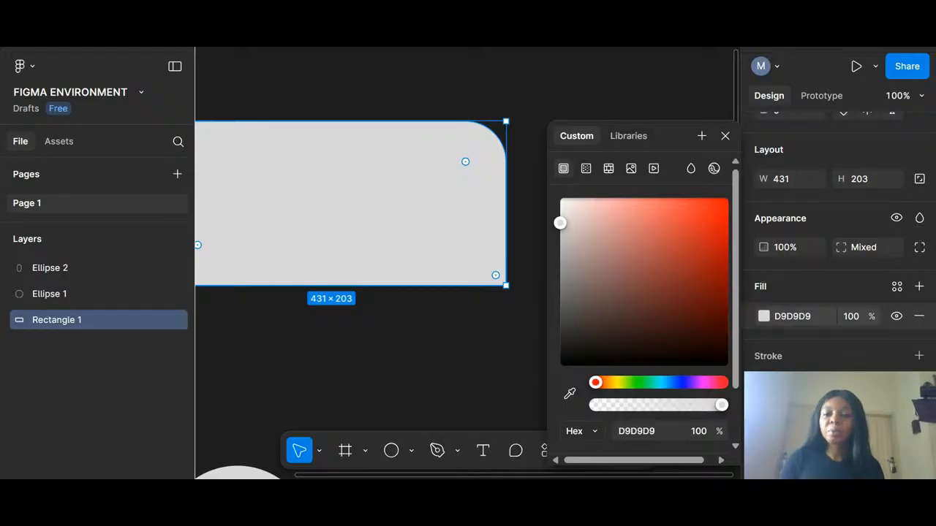
left_click_drag(671, 133, 669, 57)
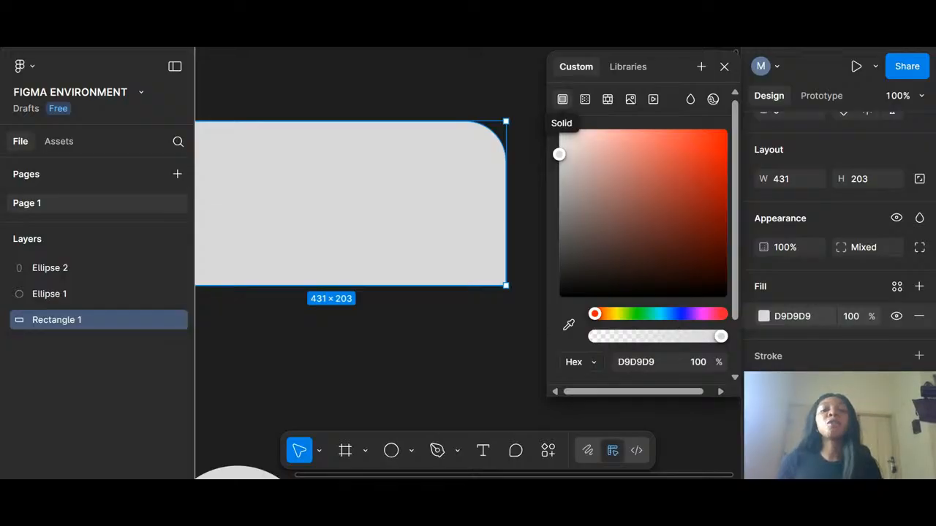
left_click(585, 99)
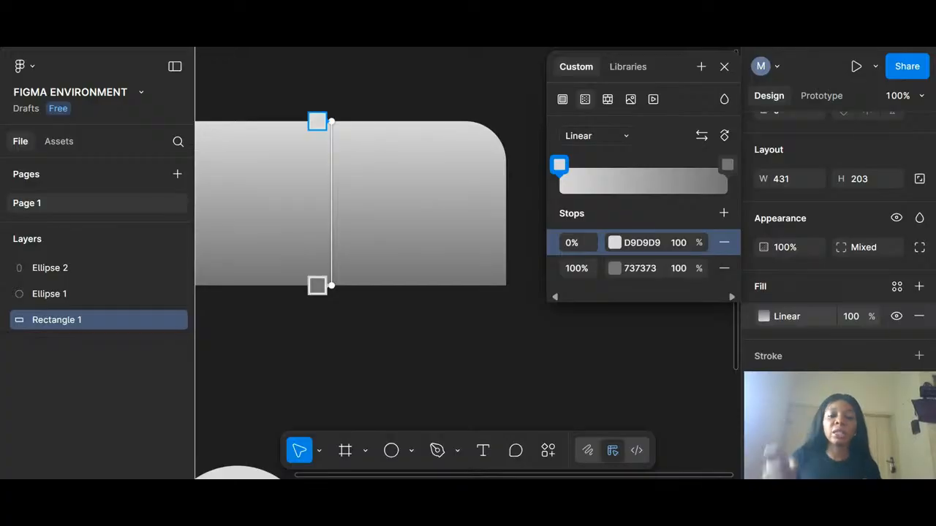
left_click(562, 101)
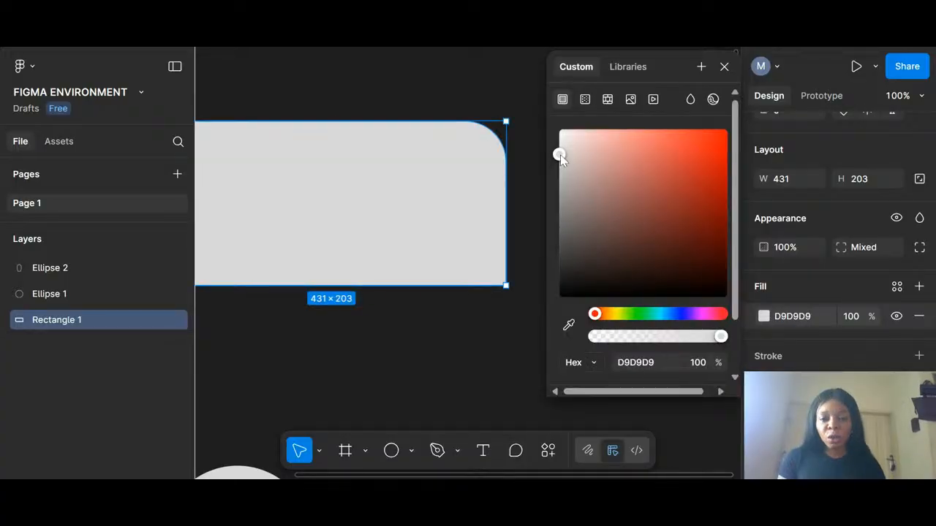
Step: Change the rectangle's solid fill from grey to a dark red, adjusting the shade to hex 8B2826
left_click_drag(560, 154, 681, 155)
left_click_drag(640, 225, 680, 212)
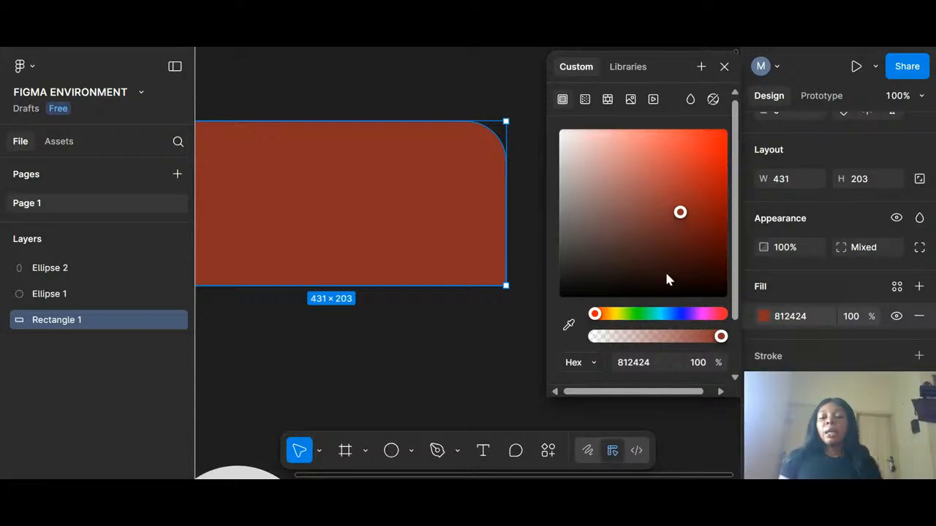
scroll(651, 295, "down", 1)
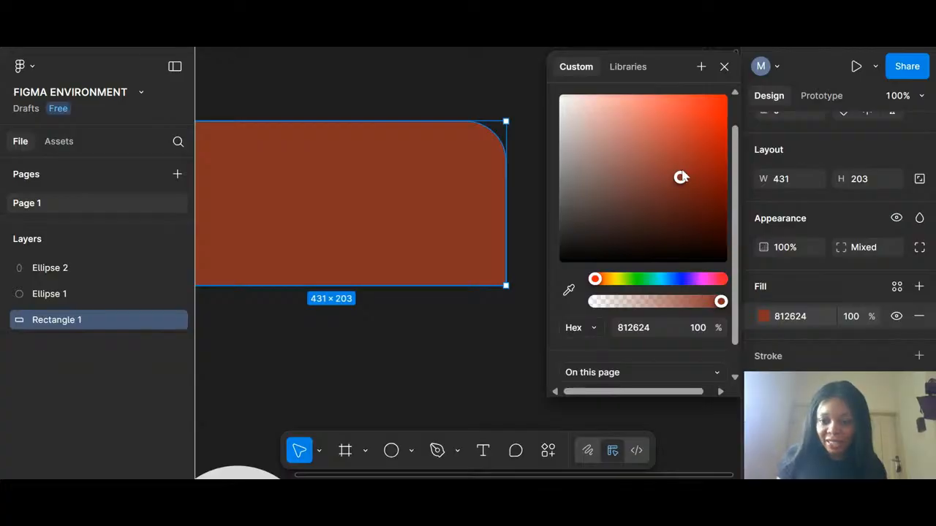
left_click_drag(681, 177, 684, 173)
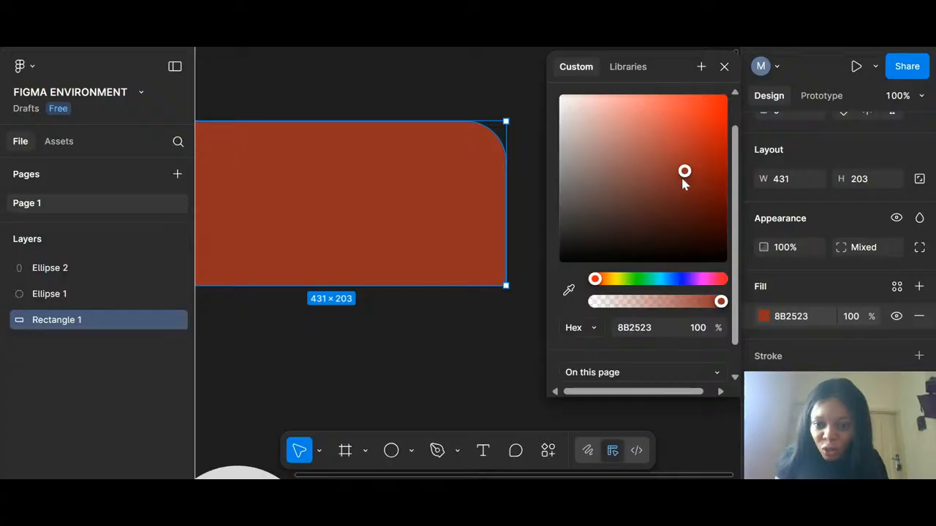
left_click_drag(682, 179, 679, 178)
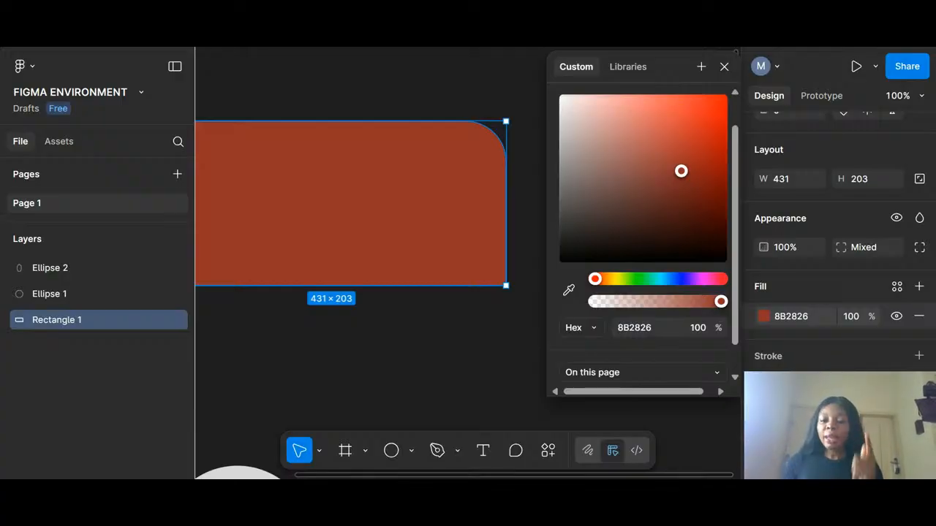
Step: Show the colour formats available for the fill value and keep Hex
scroll(613, 305, "down", 2)
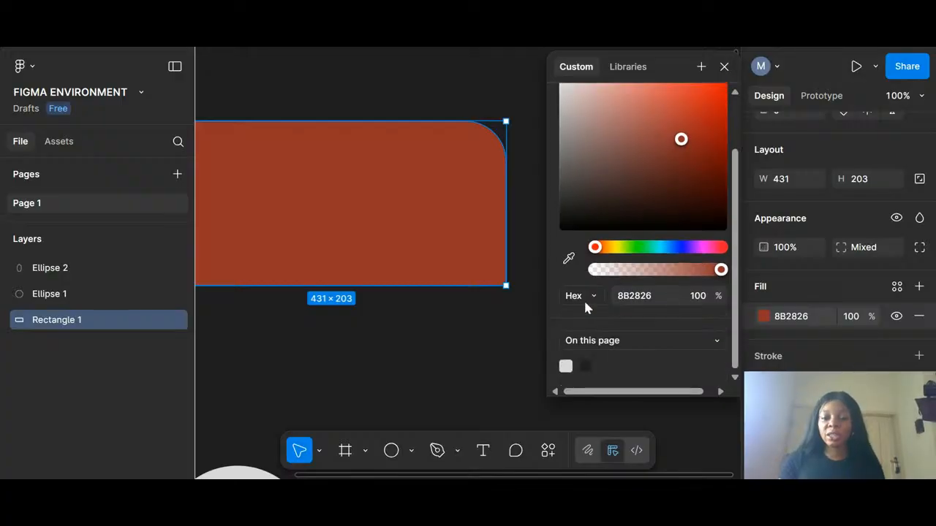
left_click(595, 296)
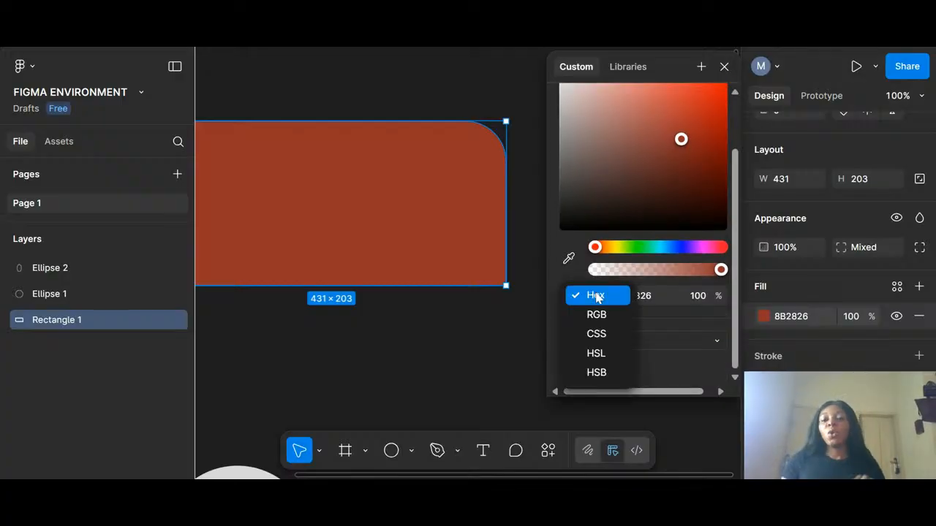
left_click(595, 296)
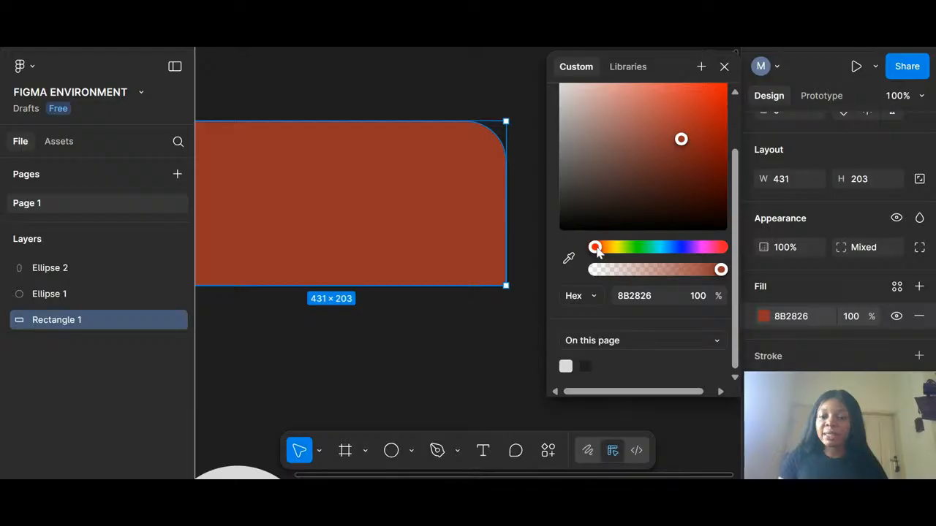
Step: Shift the fill's hue along the spectrum and back to red, 8B2626, and lower the fill opacity to 77%
left_click_drag(597, 248, 721, 247)
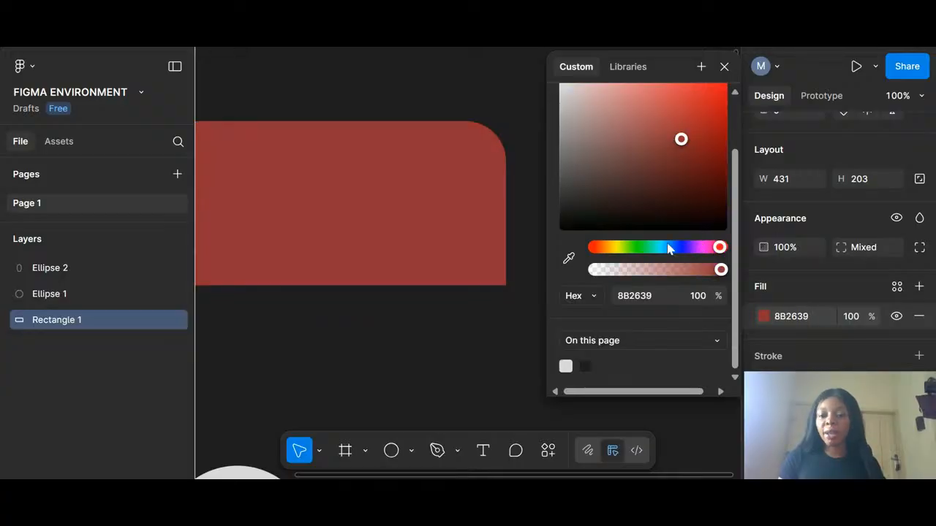
left_click_drag(668, 248, 591, 251)
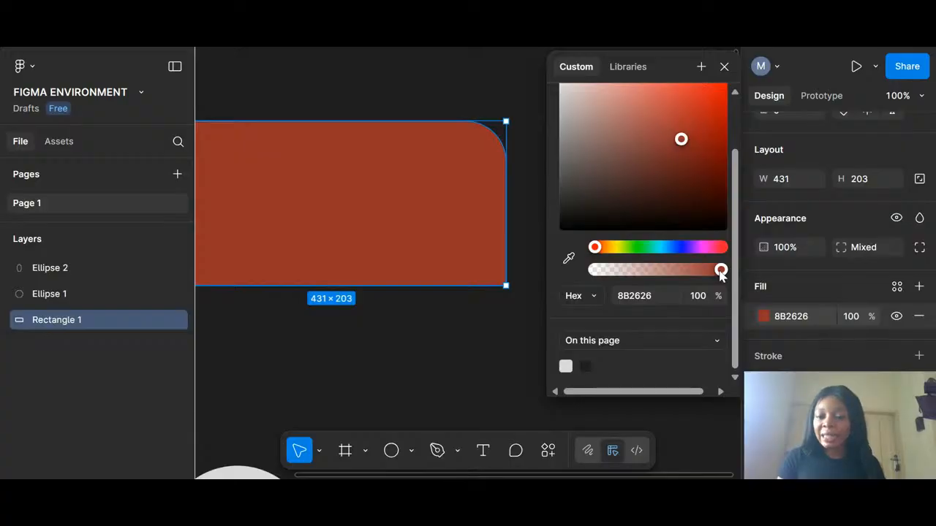
left_click_drag(720, 272, 671, 272)
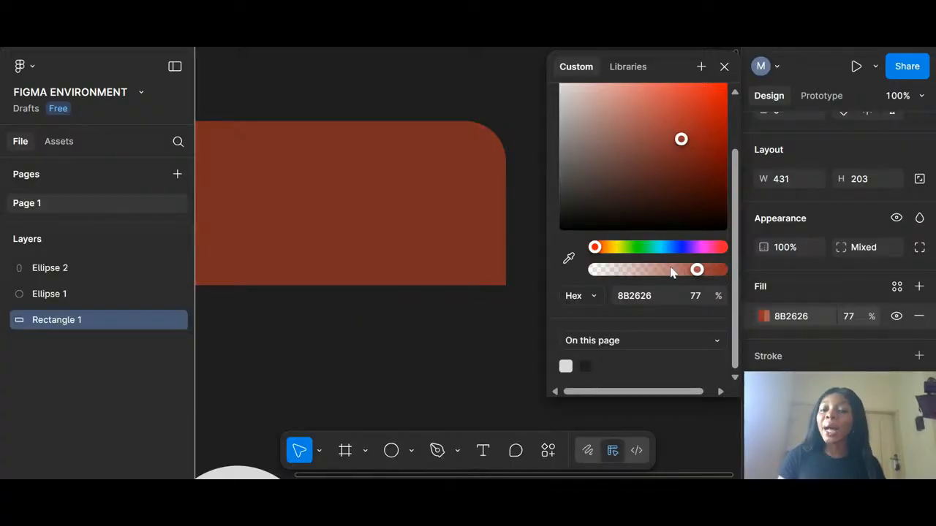
Step: Vary the rectangle's fill opacity through 32%, 100% and 44%, ending at 67%
left_click_drag(671, 272, 634, 271)
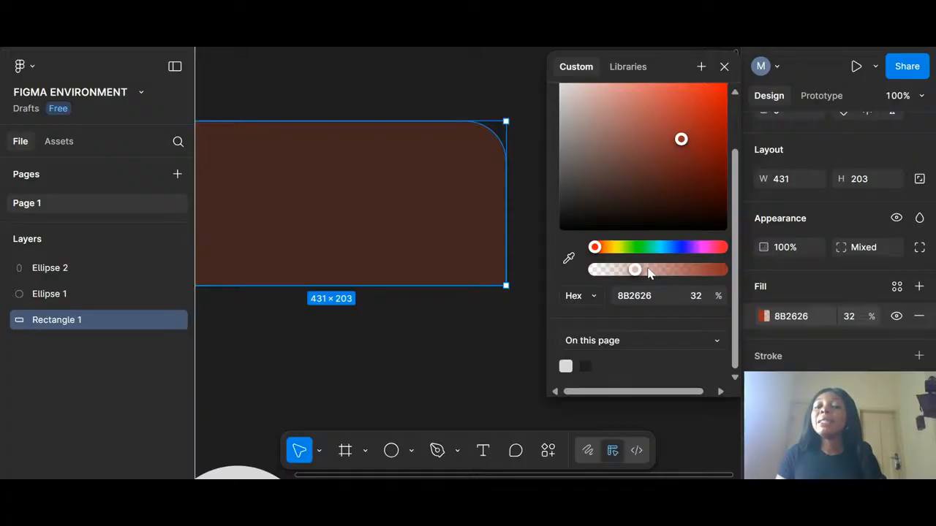
left_click_drag(649, 272, 728, 283)
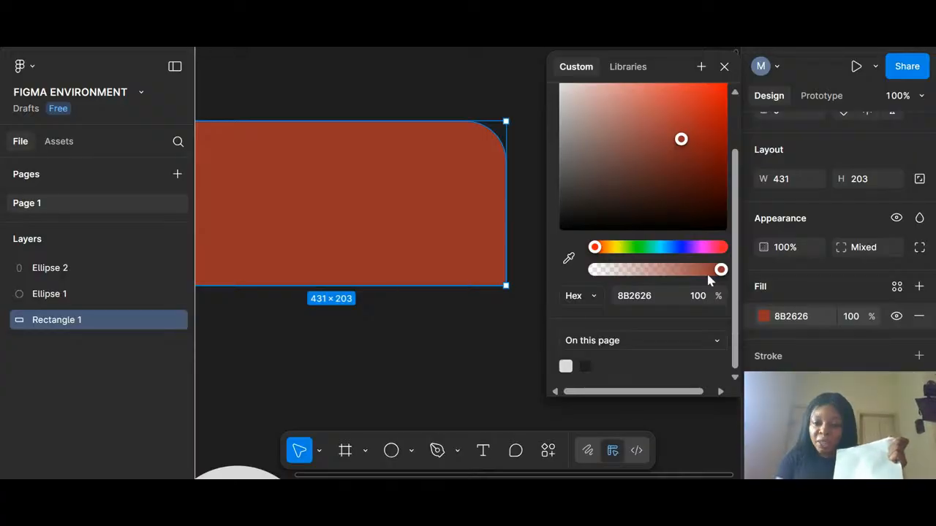
left_click(652, 271)
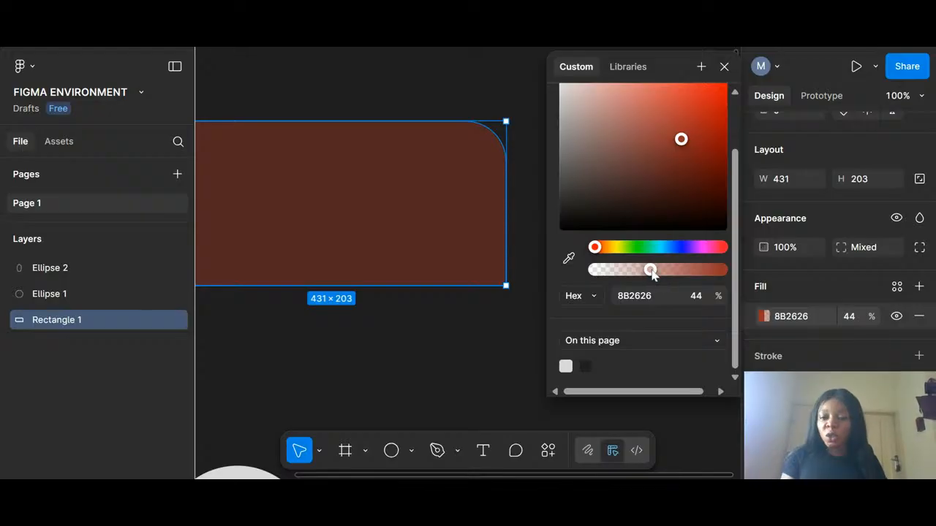
left_click_drag(651, 271, 679, 270)
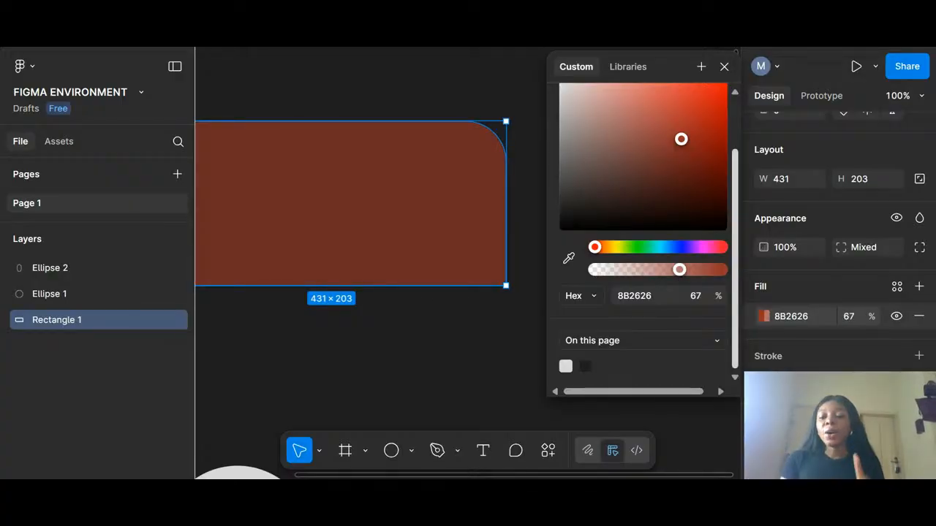
Step: Review the available colour formats, switch the fill value to RGB and return it to Hex
left_click(592, 295)
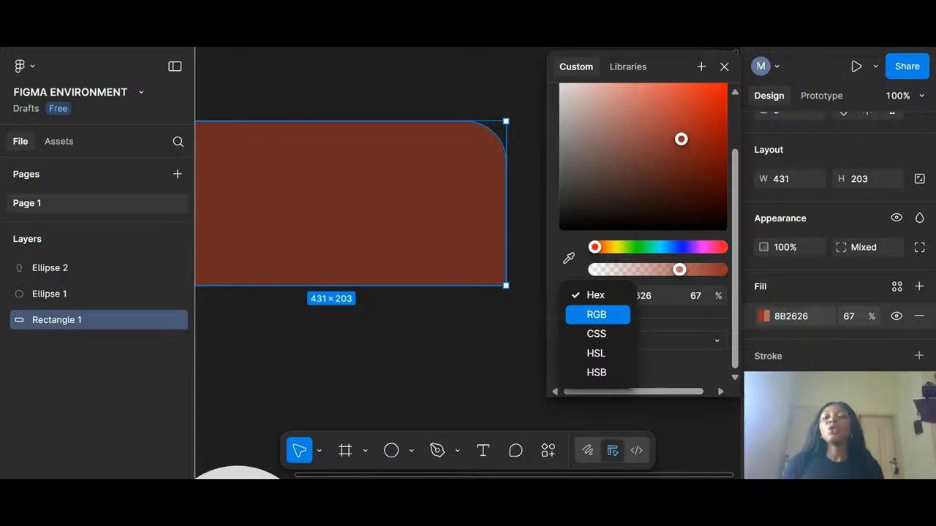
left_click(593, 296)
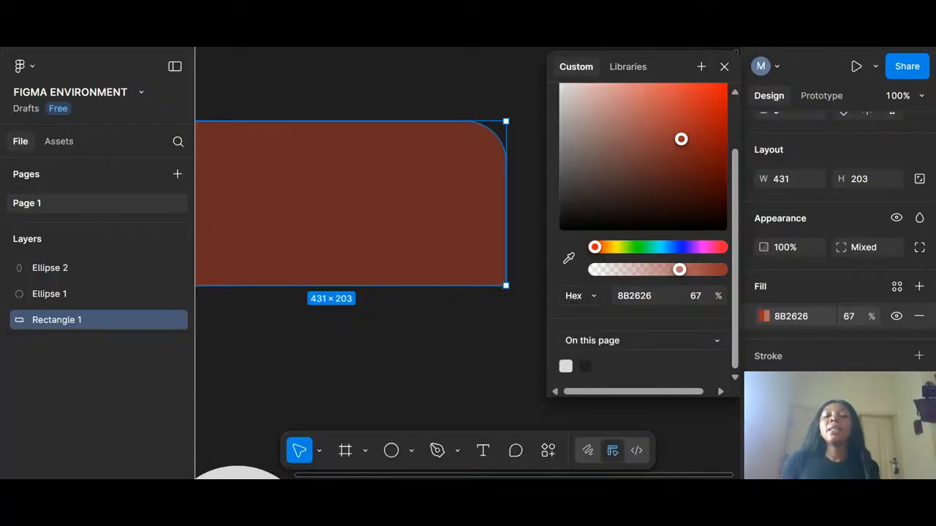
left_click(593, 298)
left_click(590, 314)
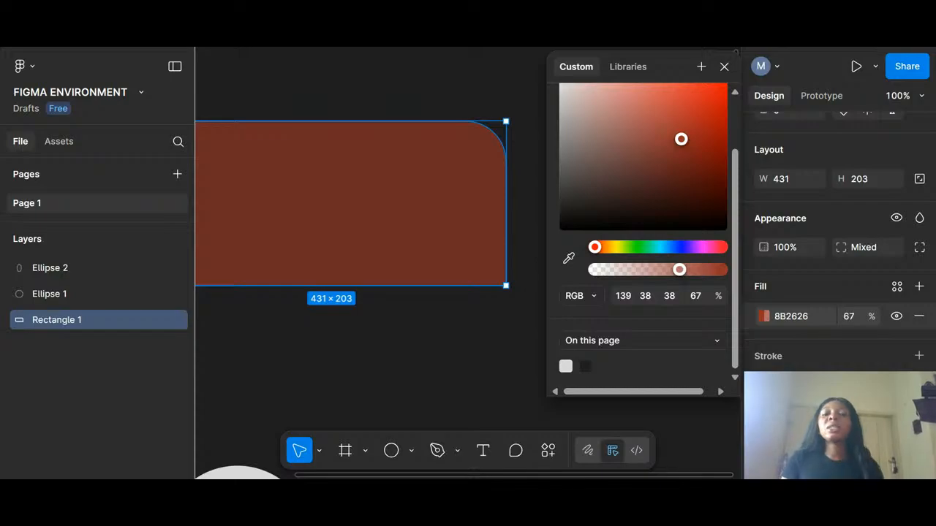
left_click(594, 296)
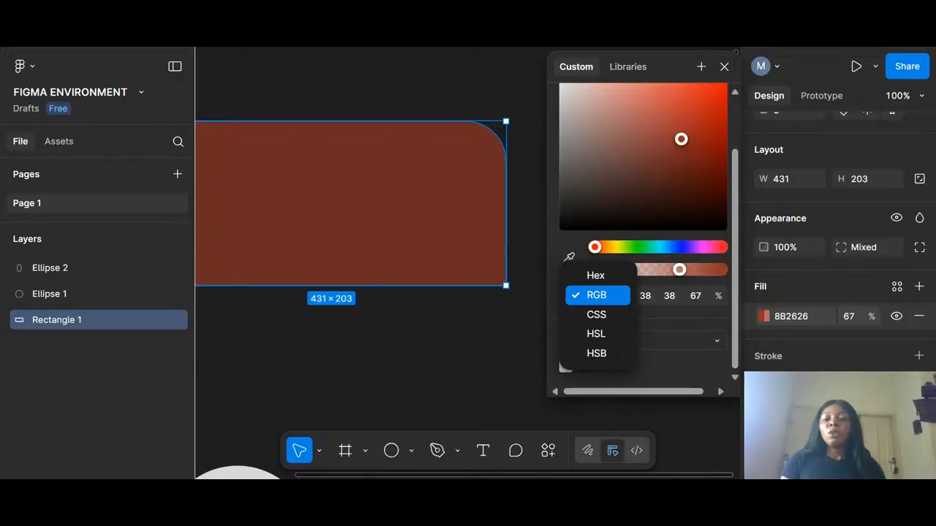
left_click(603, 276)
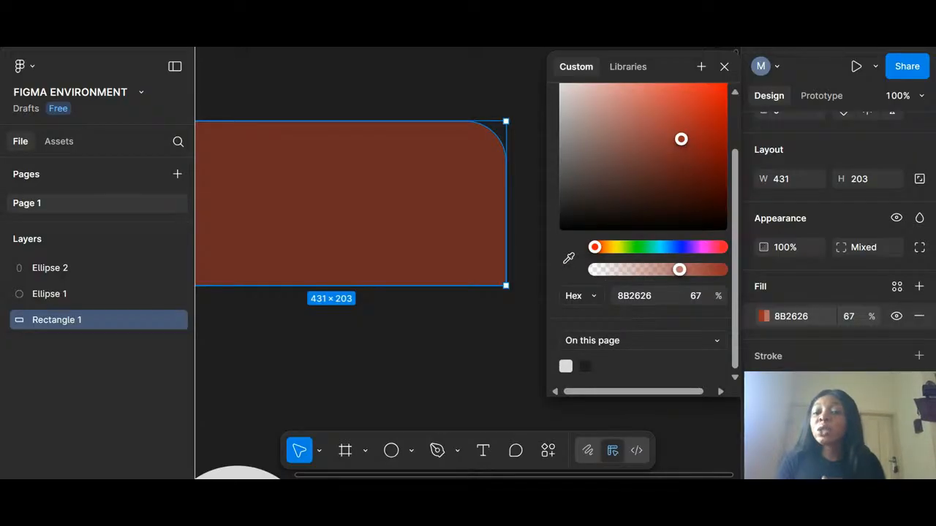
Step: Set the rectangle's fill opacity to 100%
left_click(698, 296)
type("100")
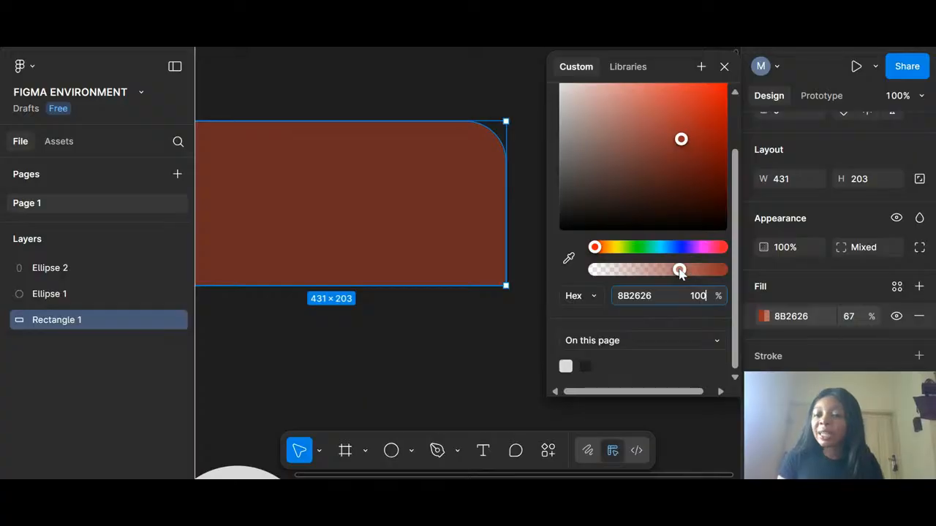
key("Return")
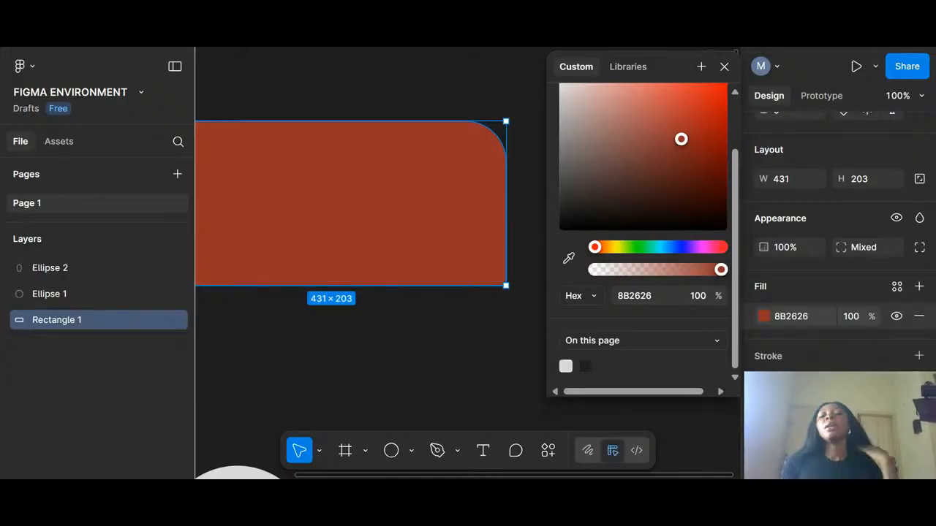
Step: Shift the rectangle's fill to a duller dark red, hex 742B2B, and reposition the colour picker beside the rectangle
left_click(593, 297)
left_click(596, 298)
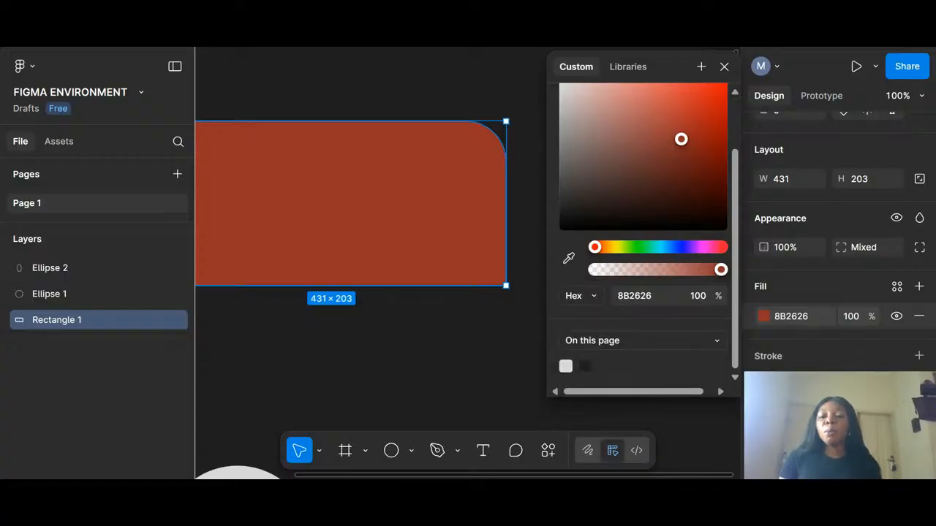
left_click_drag(681, 139, 664, 154)
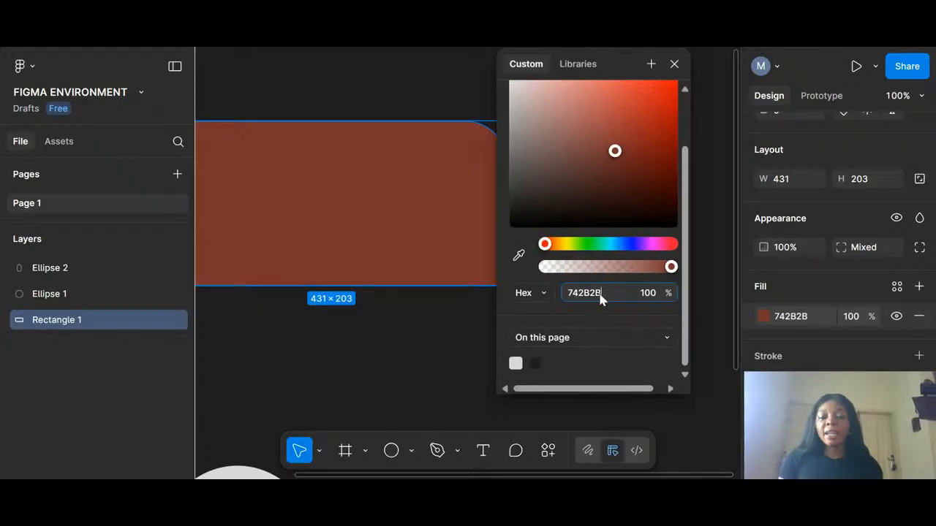
left_click_drag(616, 68, 658, 72)
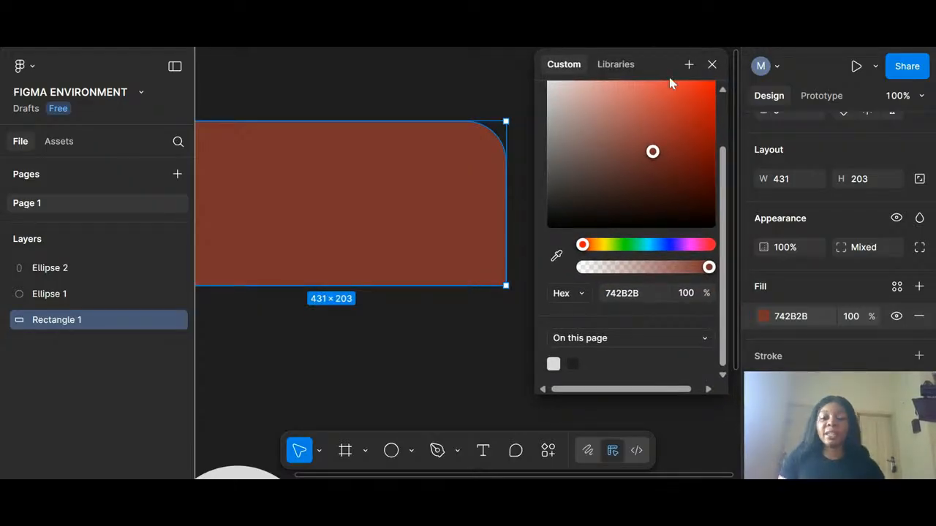
Step: Try the made-up hex code w34rt22 for the fill, and replace the result with dark red 622323
left_click(621, 293)
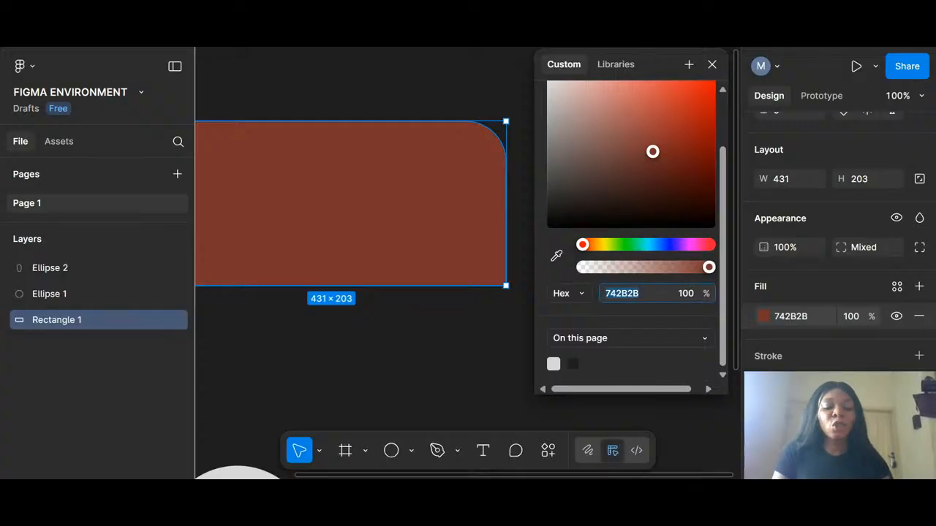
type("w34")
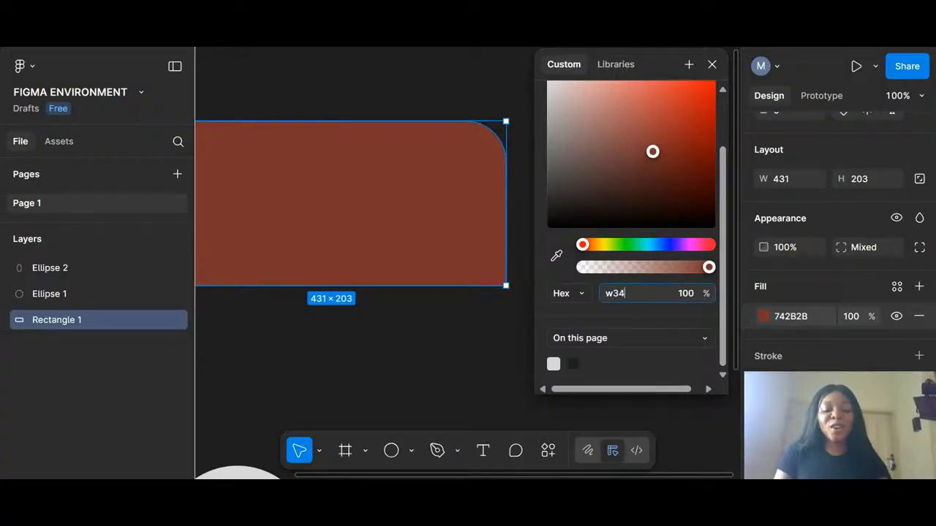
type("rt22")
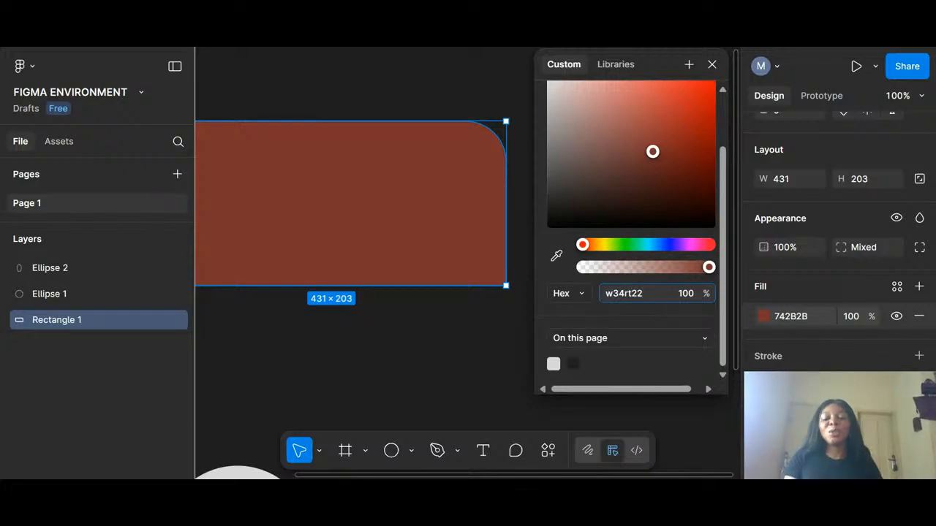
key("Return")
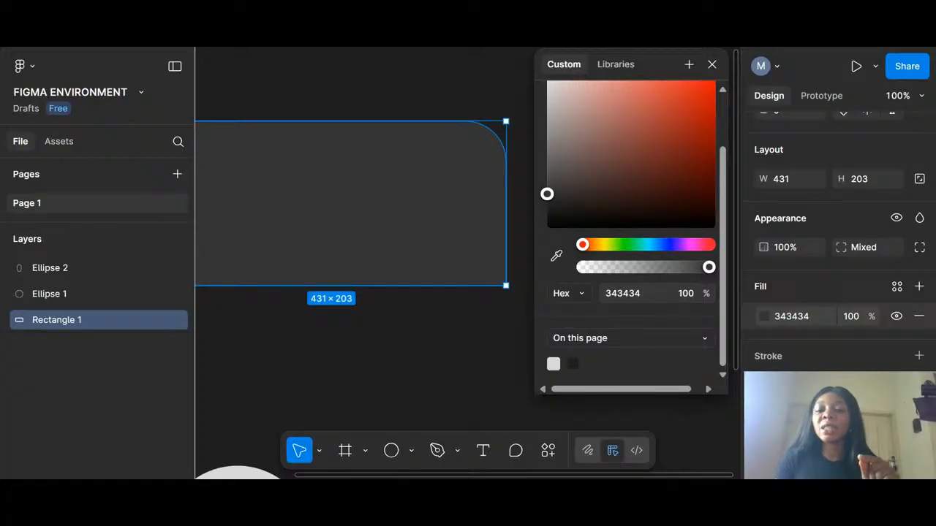
left_click(656, 169)
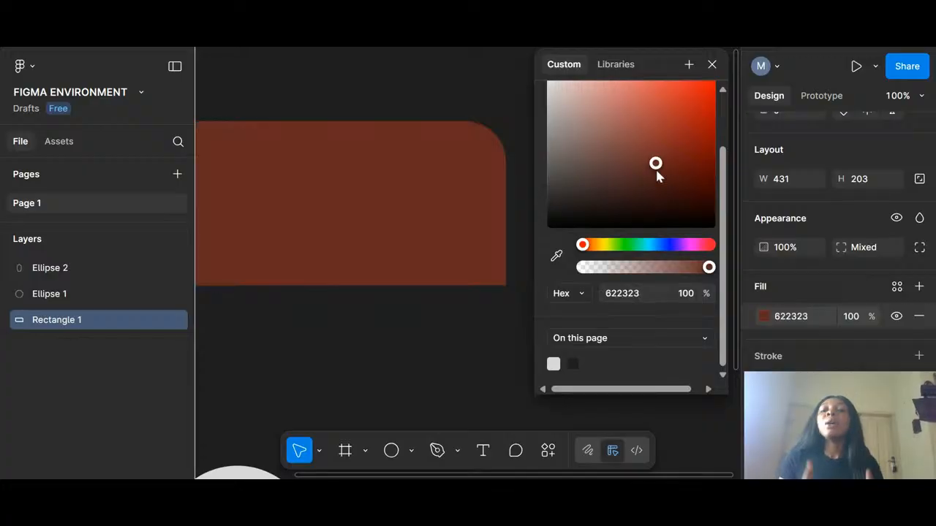
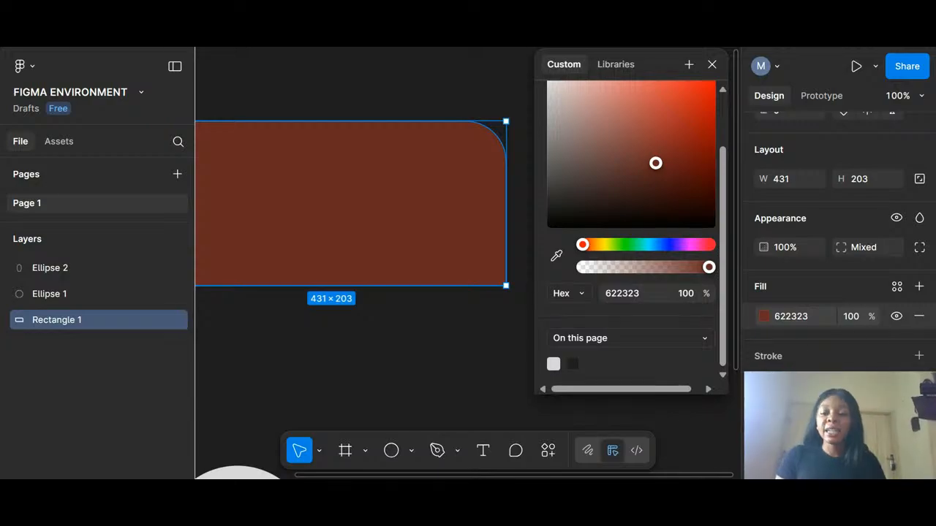
Step: Set the rectangle's fill to hex A23D11 and move the colour picker clear of the shape
left_click(622, 293)
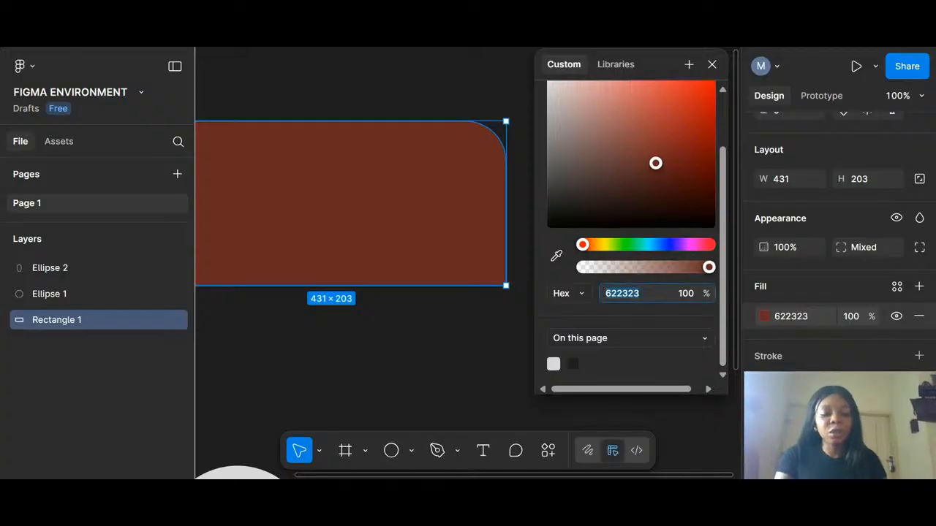
type("A2")
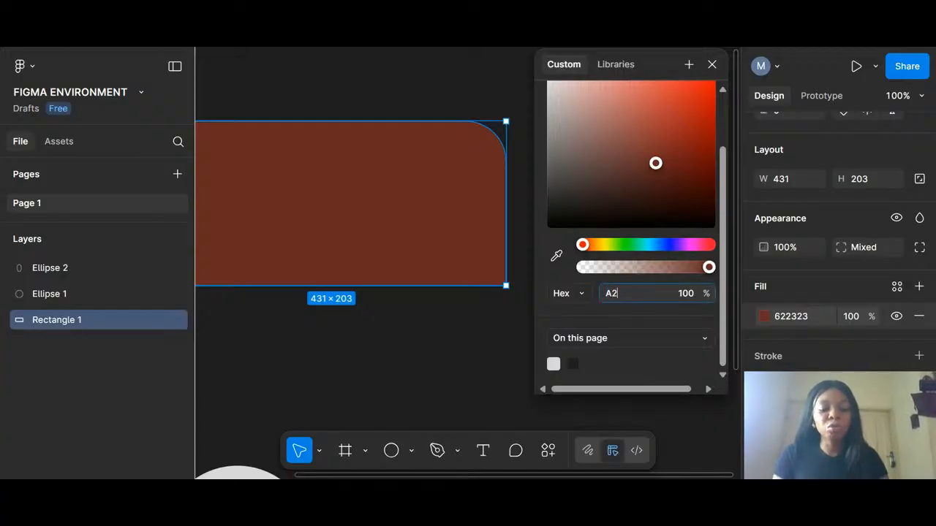
type("3")
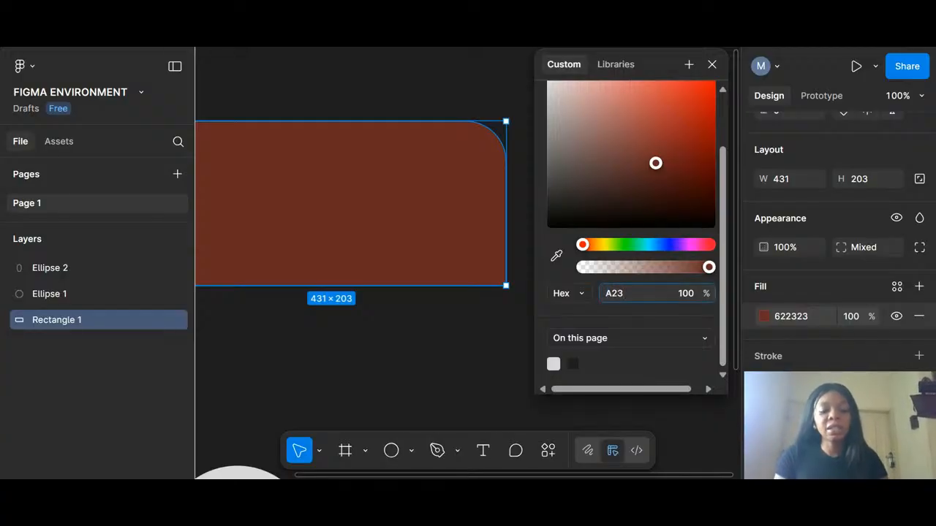
type("D")
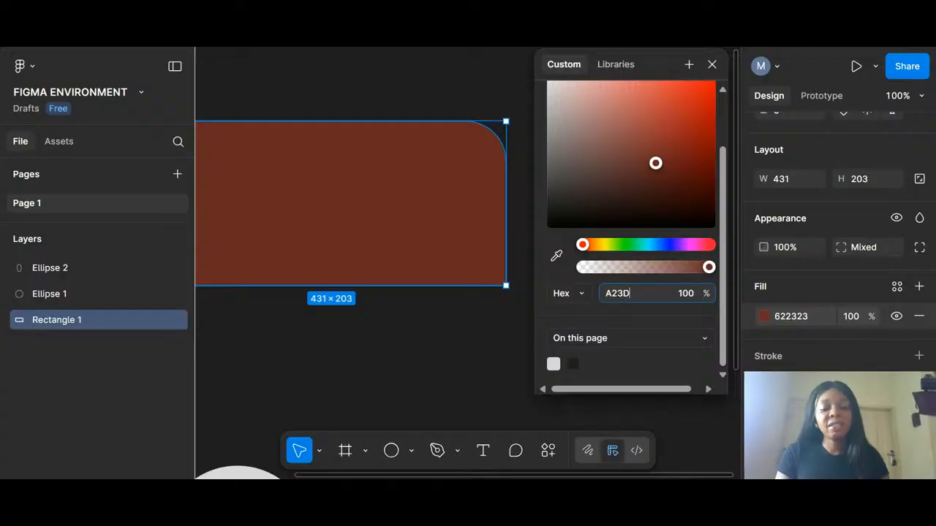
type("11")
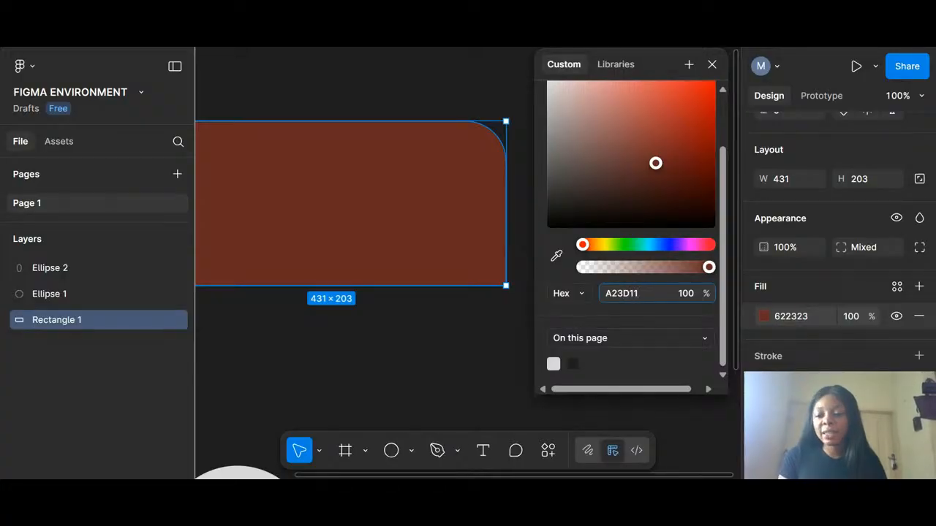
key("Return")
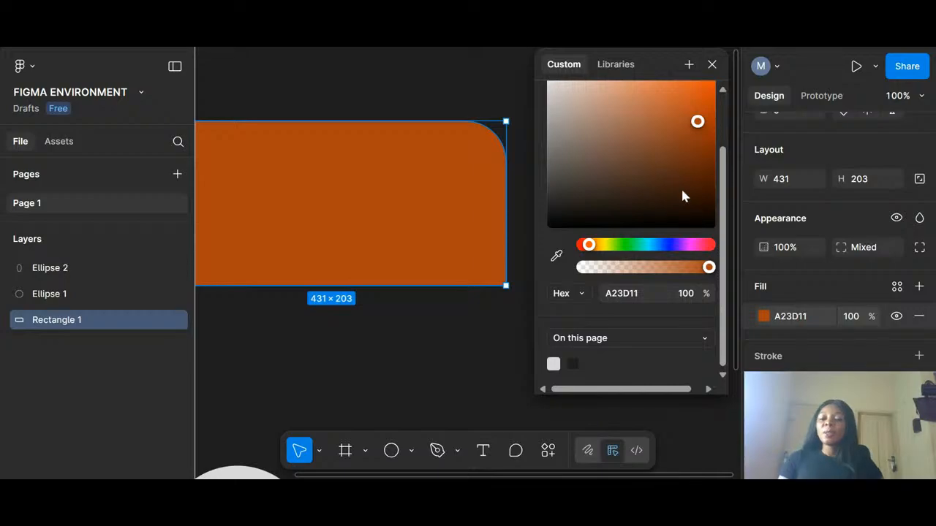
left_click(550, 292)
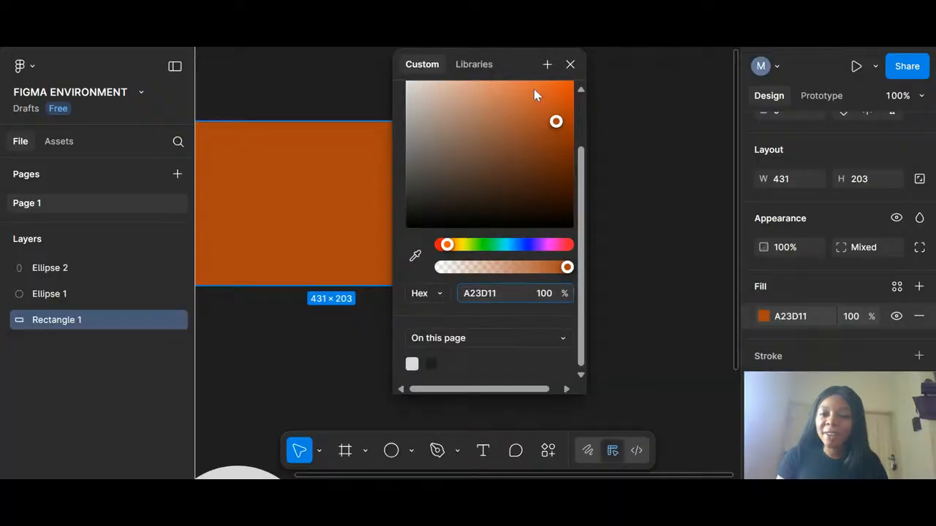
left_click_drag(524, 62, 662, 57)
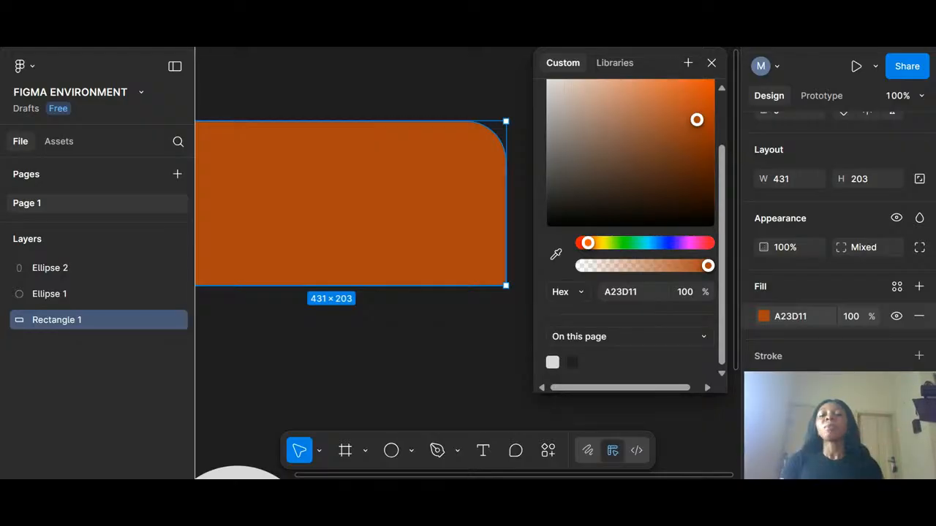
Step: Show the fill colour in RGB format, and lower its opacity to 58% before restoring it to 100%
left_click(583, 296)
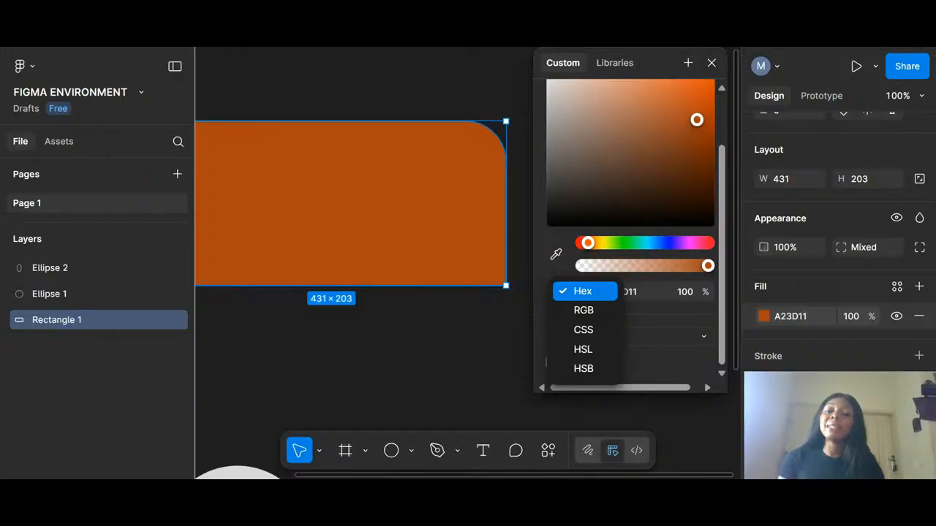
left_click(584, 310)
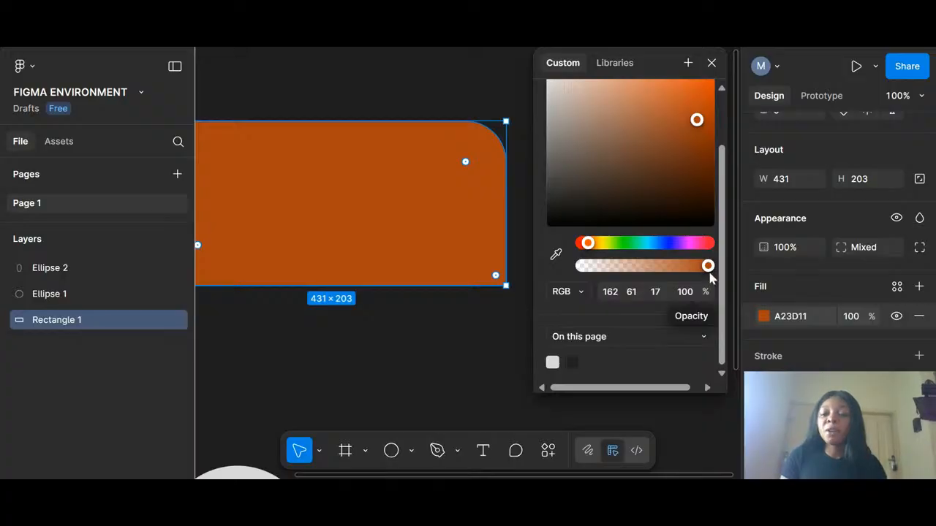
left_click(671, 271)
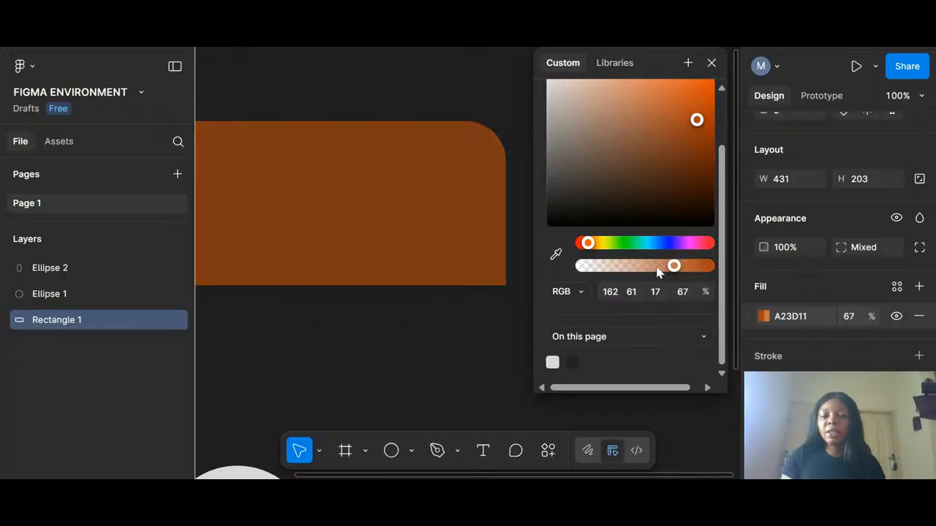
left_click(656, 268)
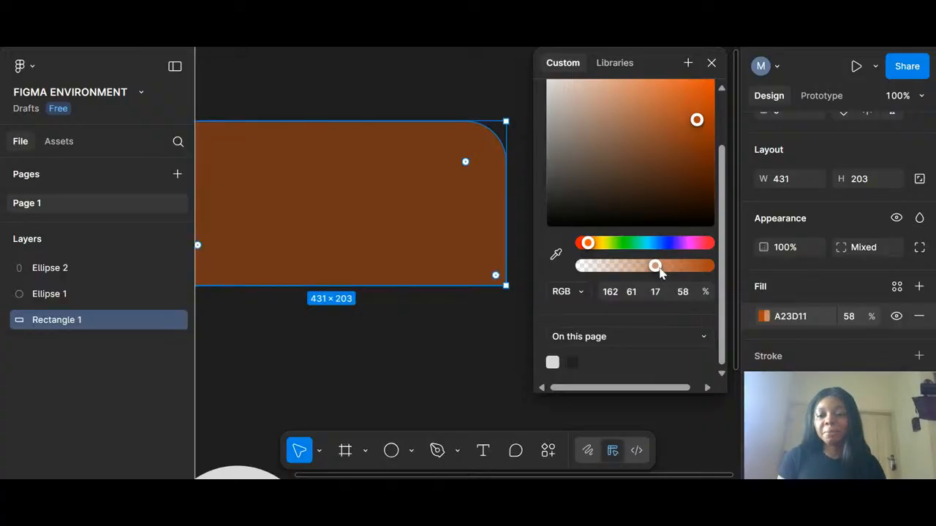
left_click_drag(657, 267, 709, 266)
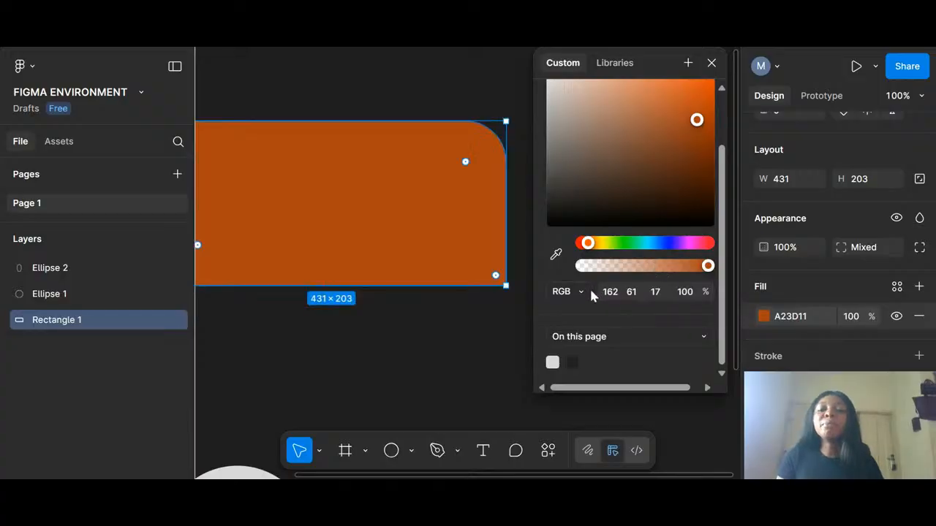
Step: Switch the fill's colour format to CSS
left_click(581, 293)
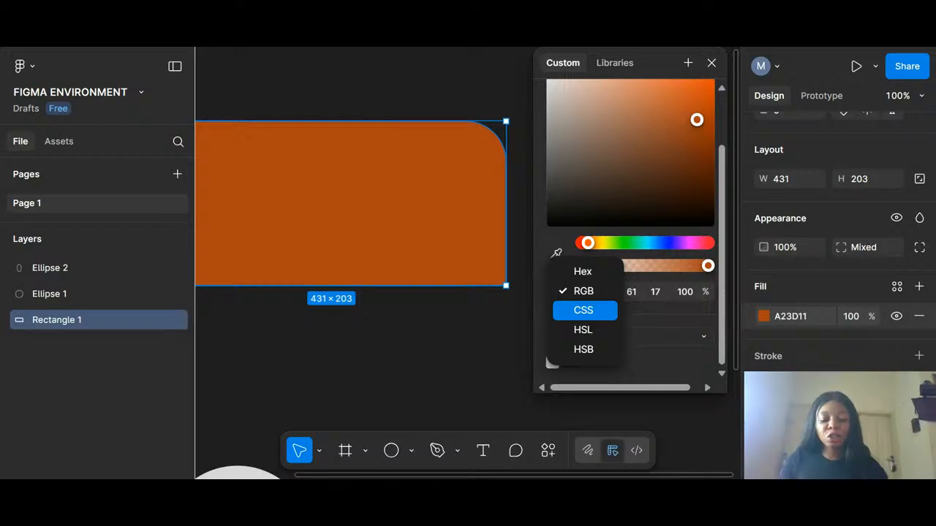
left_click(589, 310)
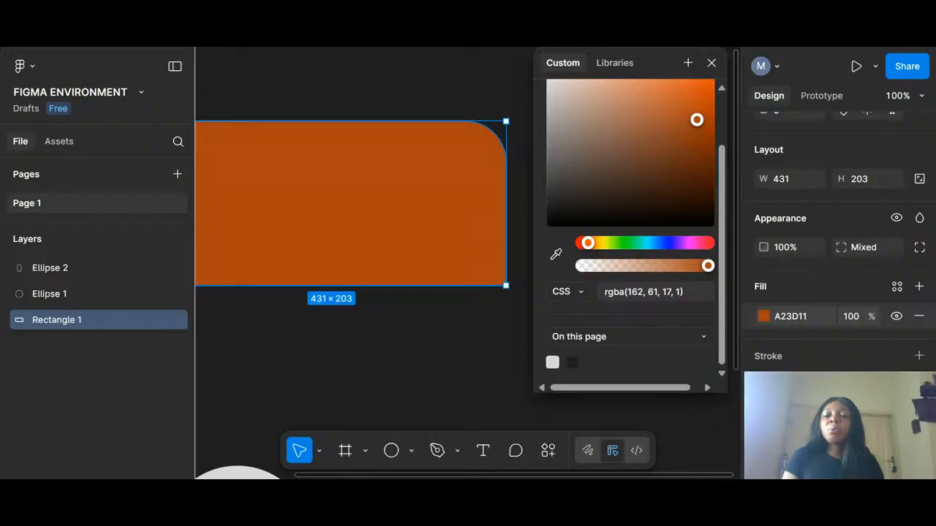
Step: Set the fill's CSS value to rgba(162, 61, 17, 0.5), and restore its opacity to 100%
left_click(648, 292)
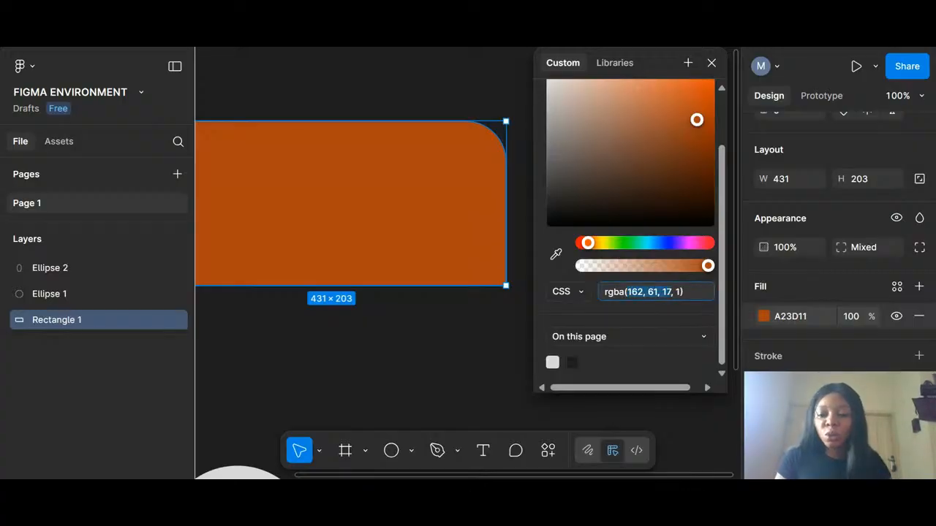
left_click(682, 292)
key("BackSpace")
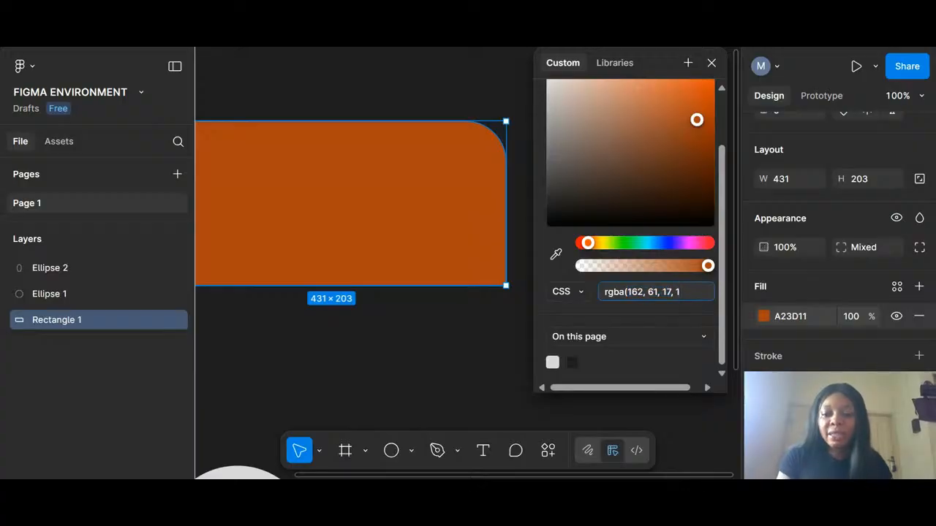
key("BackSpace")
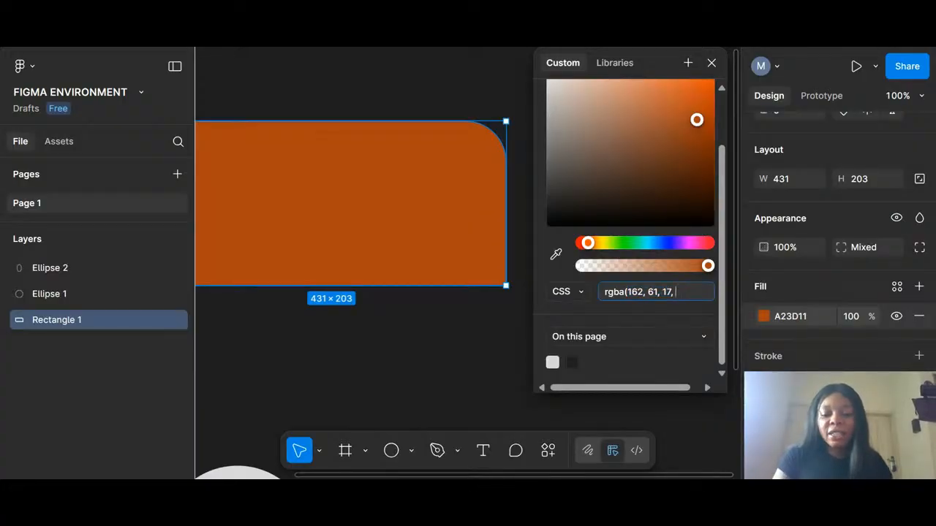
type("0.5)")
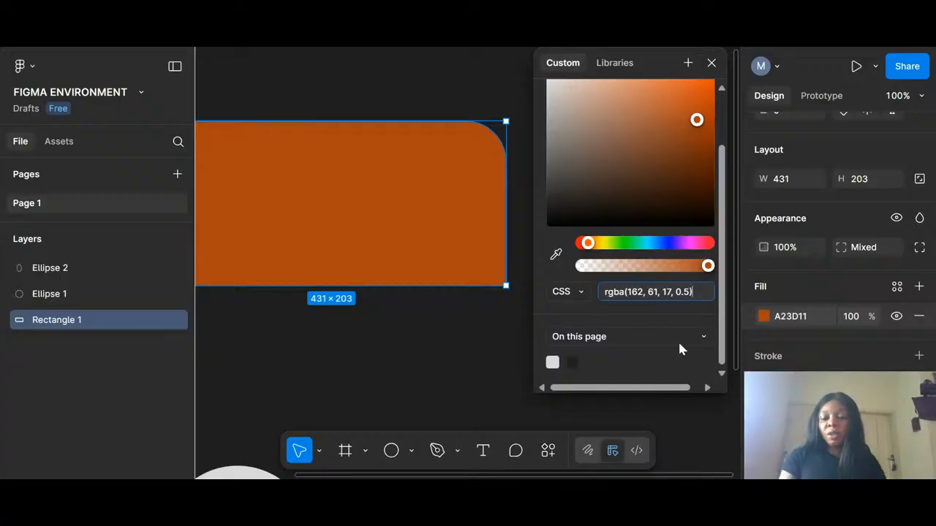
key("Return")
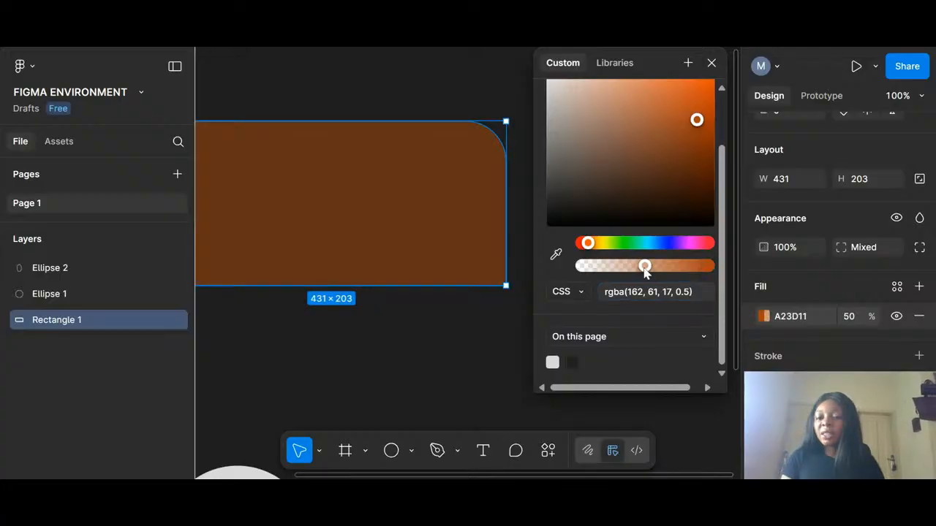
left_click_drag(644, 268, 729, 271)
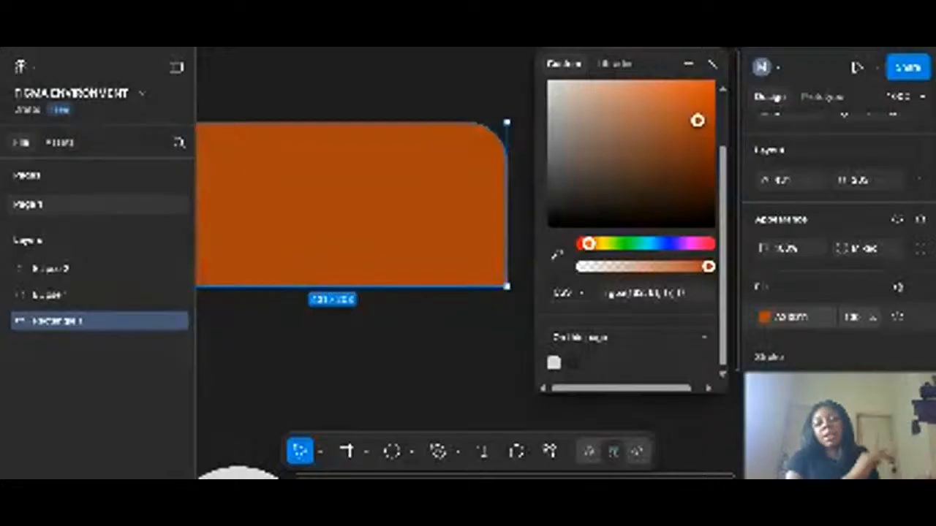
Step: Show the fill colour in HSL format, and switch it to HSB
left_click(562, 293)
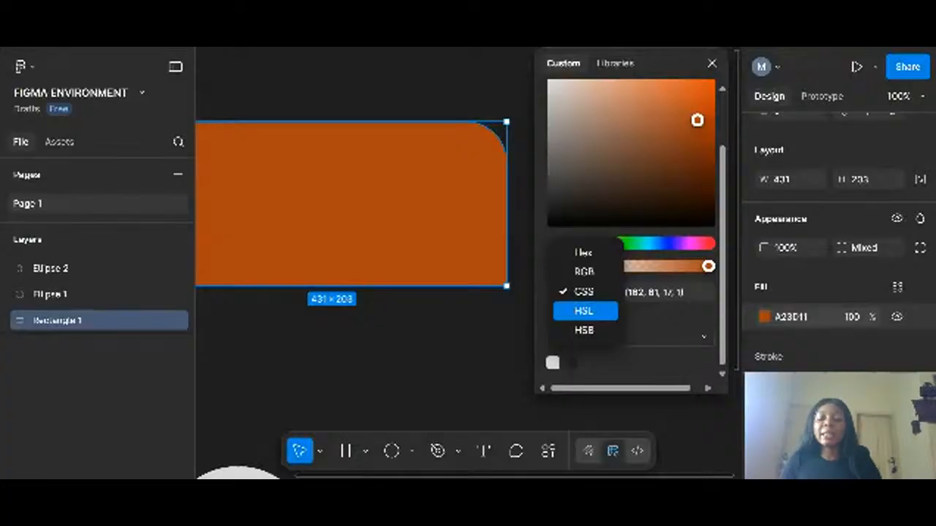
left_click(601, 313)
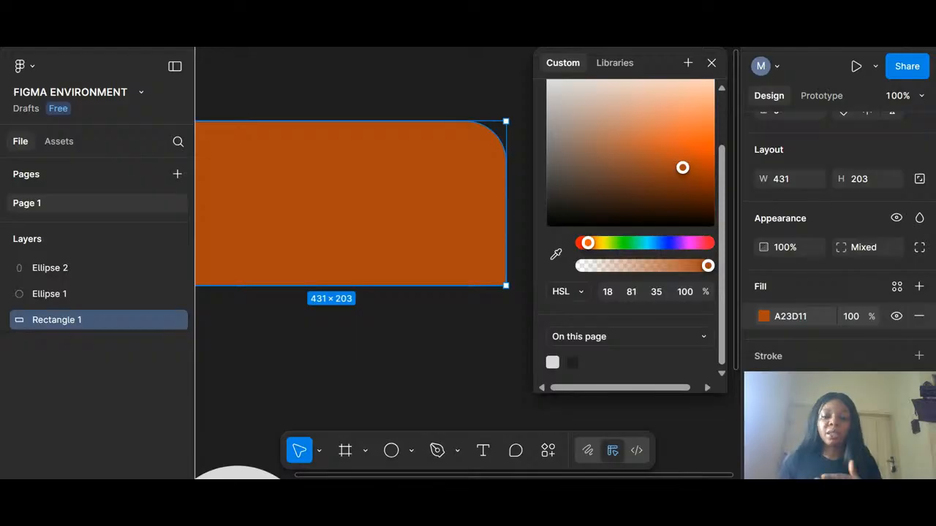
left_click(582, 294)
left_click(584, 311)
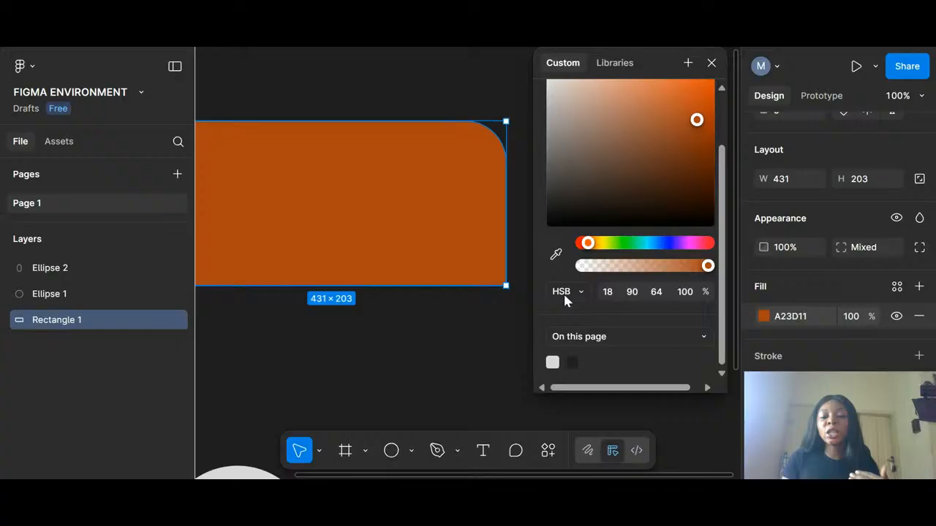
Step: Set the fill's HSB hue to 24 and its saturation to 44
left_click(610, 292)
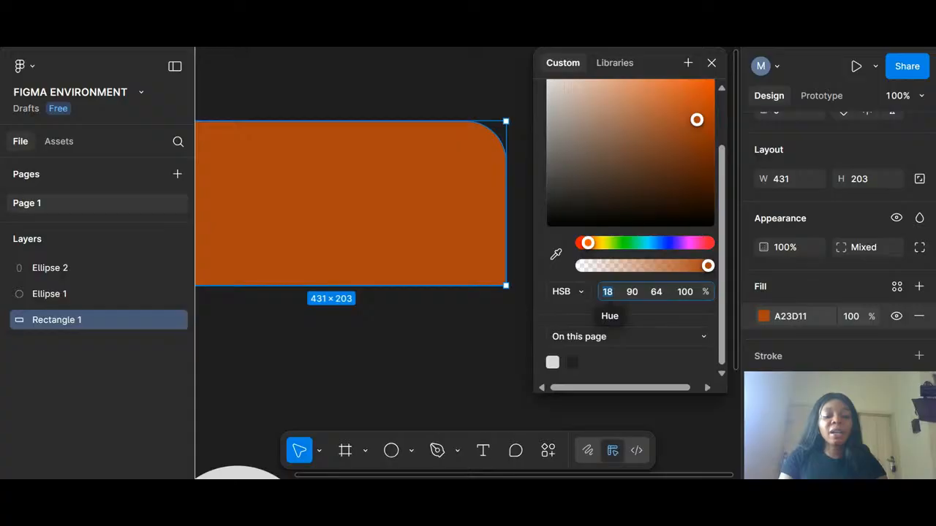
type("24")
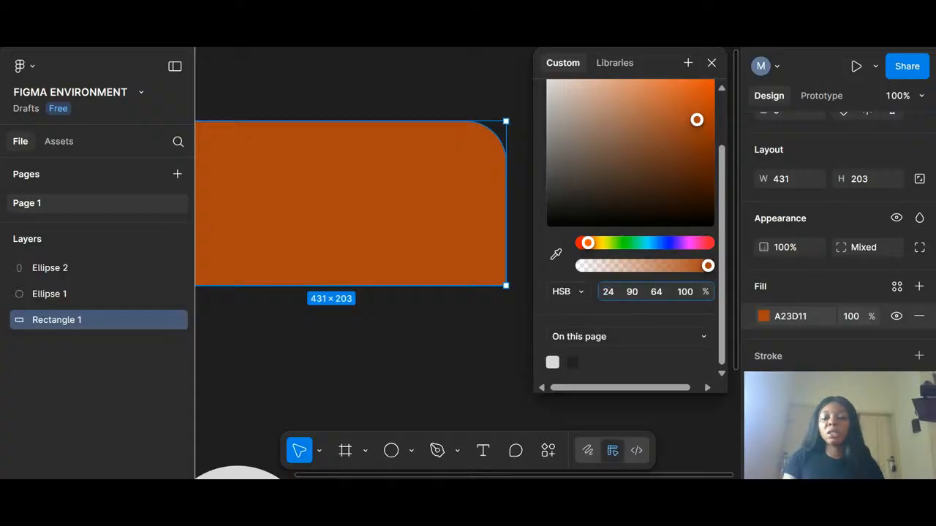
key("Return")
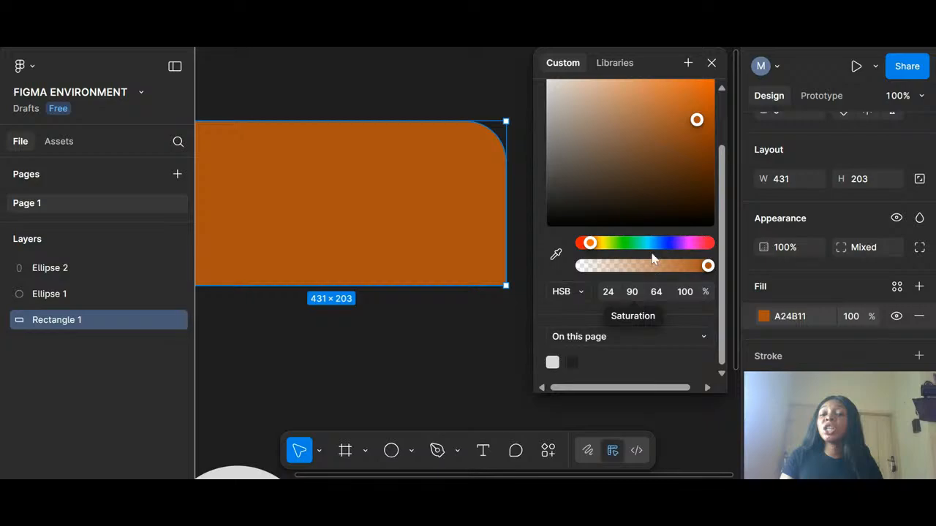
left_click(633, 292)
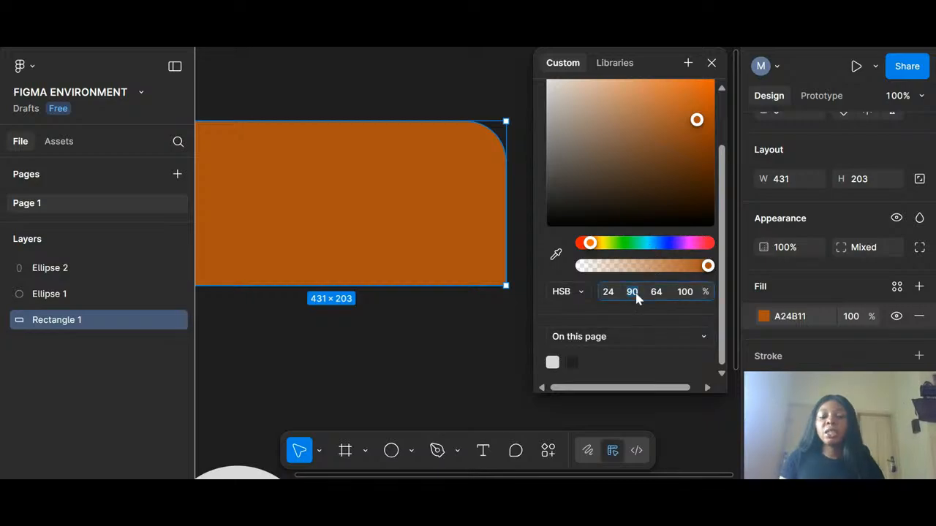
type("44")
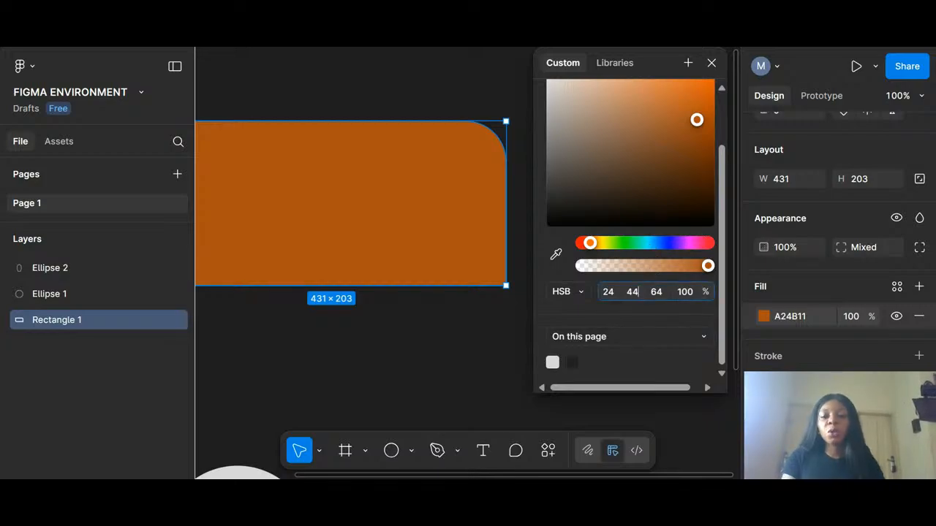
key("Return")
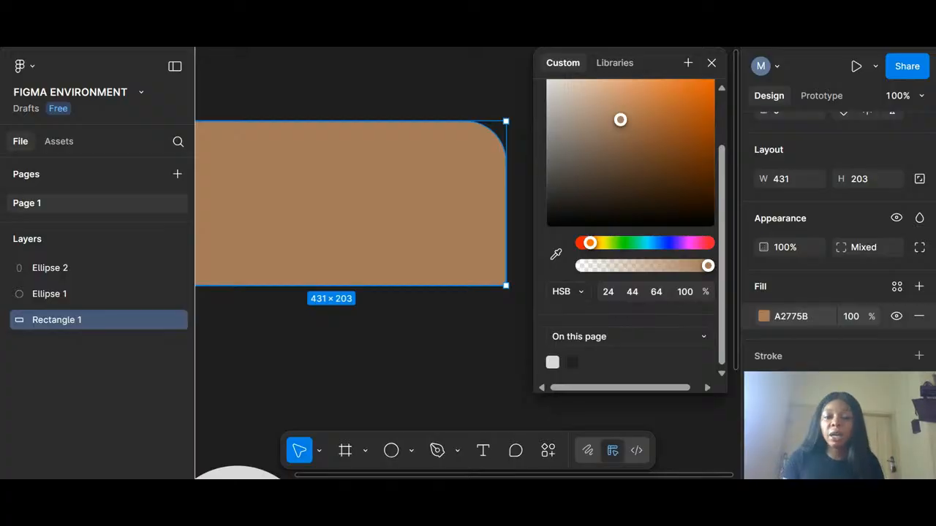
Step: Switch the fill's colour format to Hex, and shift the hue to a muted purple, 9E5BA2
left_click(582, 291)
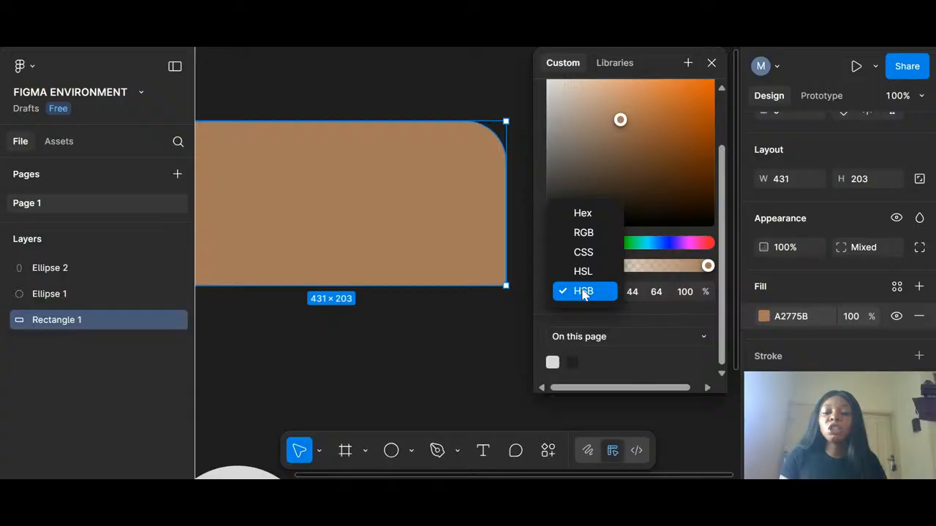
left_click(594, 215)
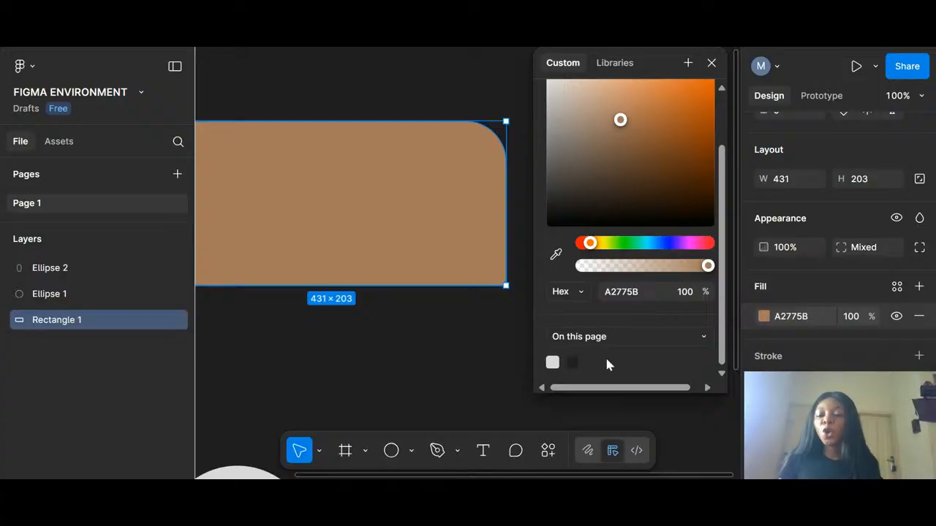
scroll(606, 364, "right", 2)
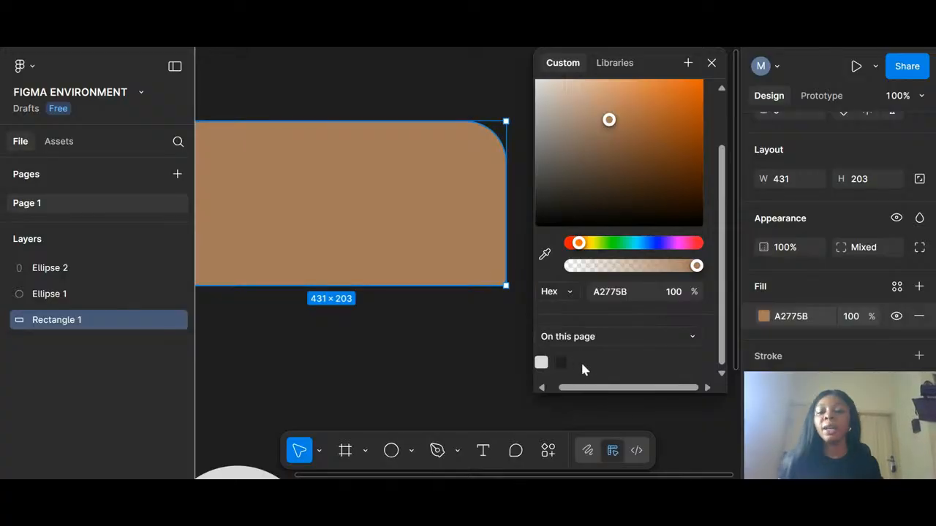
scroll(638, 188, "up", 2)
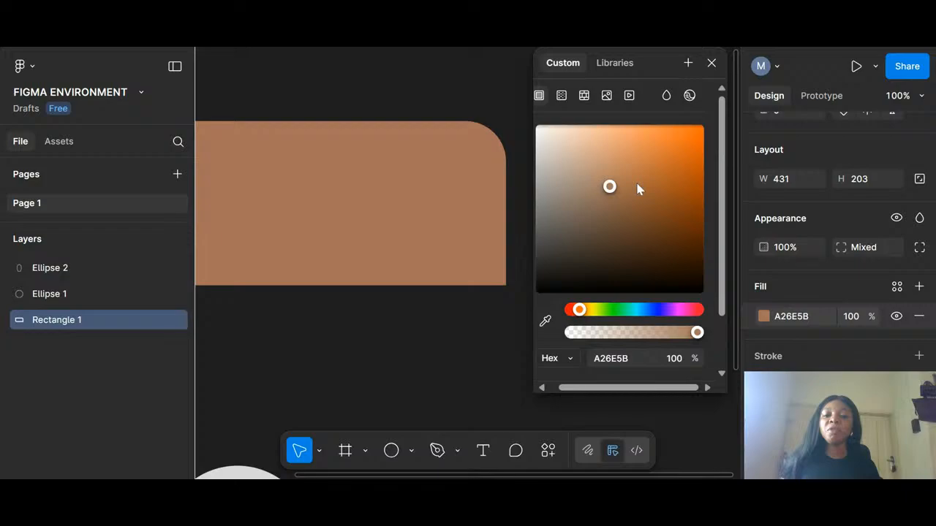
left_click(675, 310)
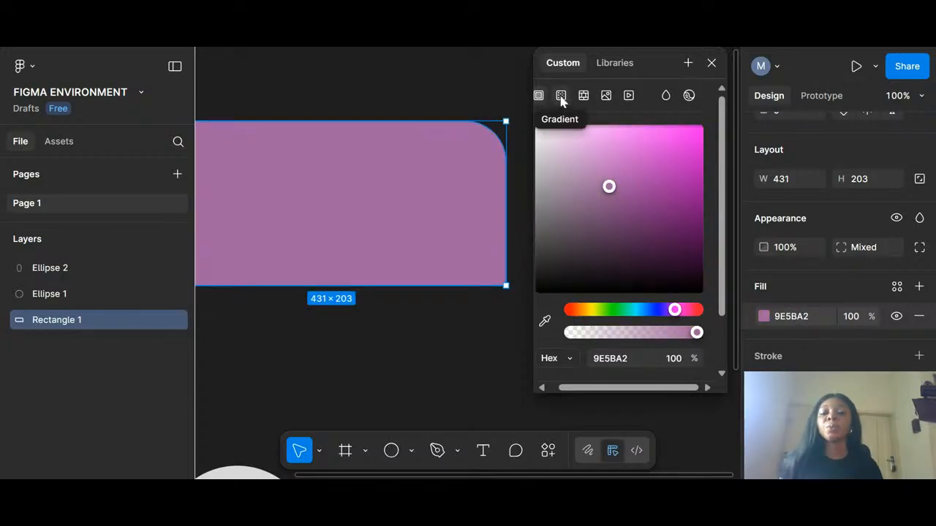
Step: Change the rectangle's solid fill to a gradient, keeping Linear as its type
left_click(561, 96)
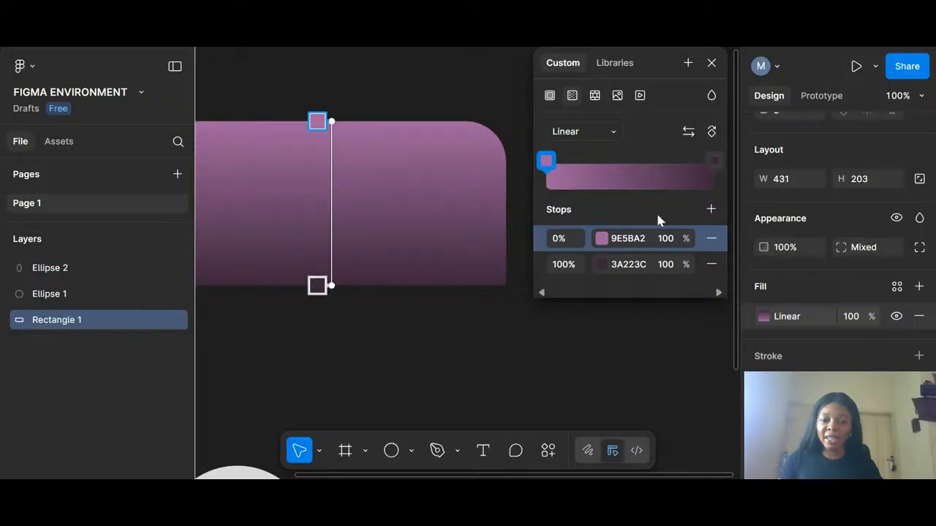
left_click(613, 135)
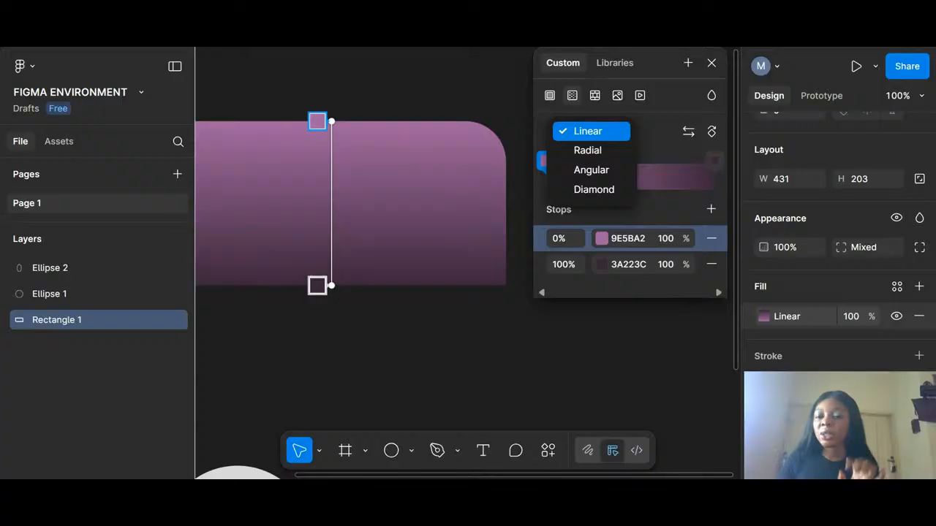
left_click(614, 134)
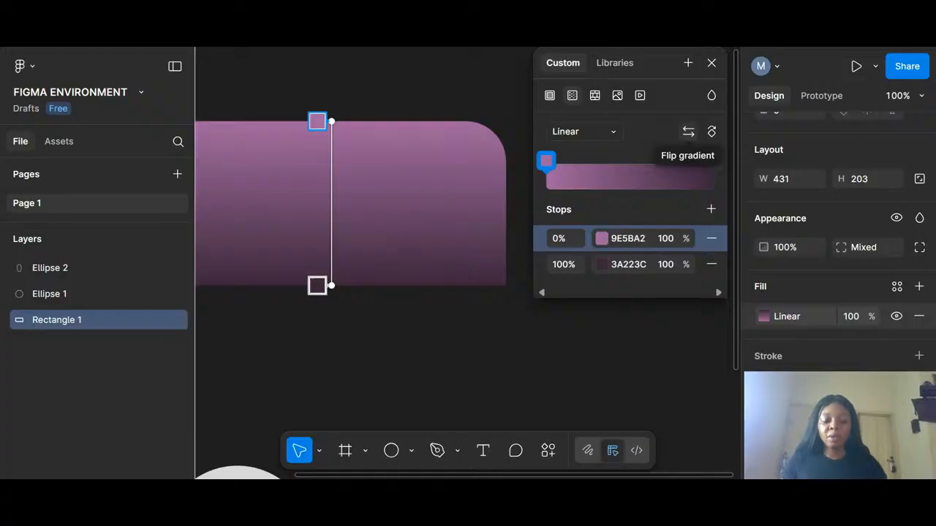
Step: Flip the linear gradient and flip it back, and rotate it once so that it runs horizontally
left_click(688, 131)
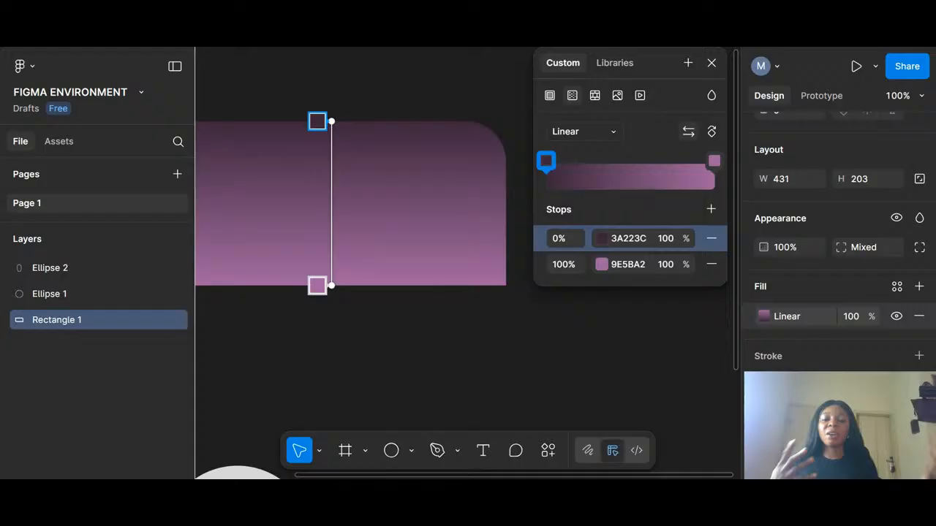
left_click(688, 132)
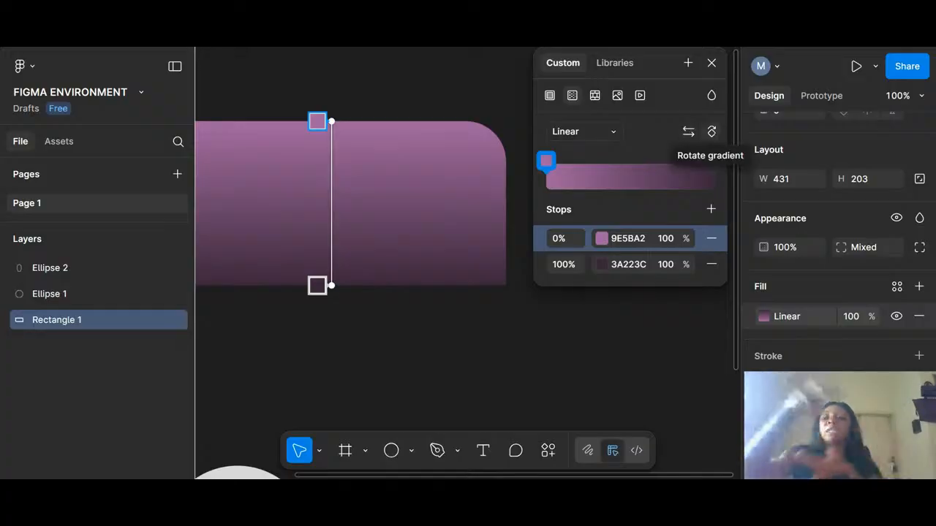
left_click(713, 134)
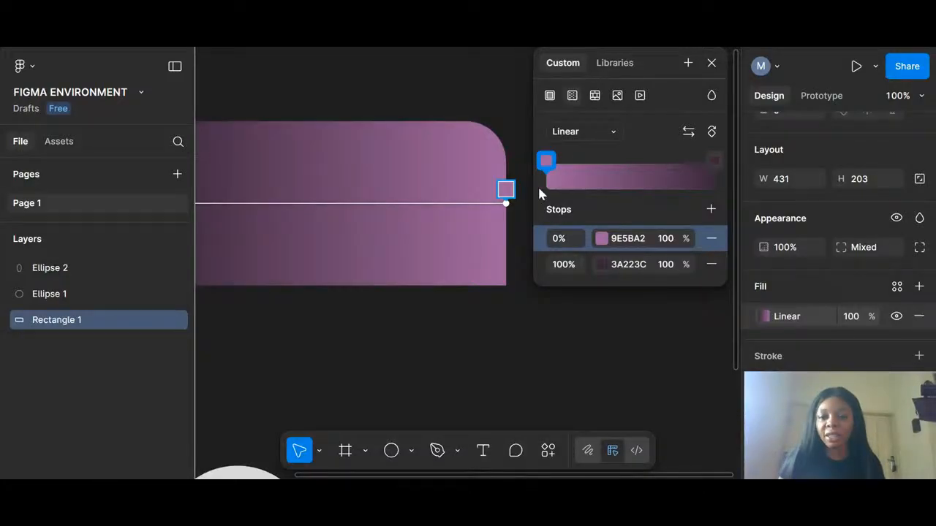
Step: Add gradient stops at about 18%, 38%, 51%, 58% and 64% along the linear gradient
left_click(577, 167)
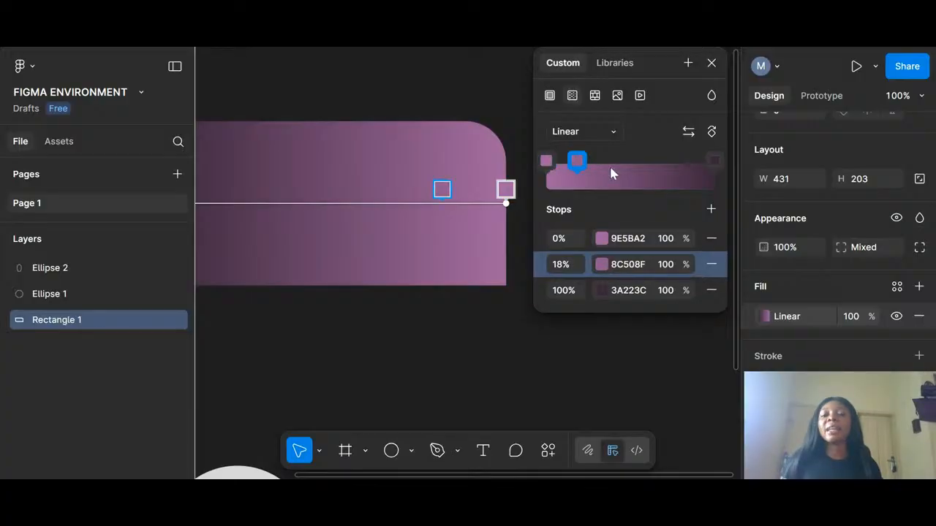
left_click(612, 173)
left_click(632, 173)
left_click(643, 173)
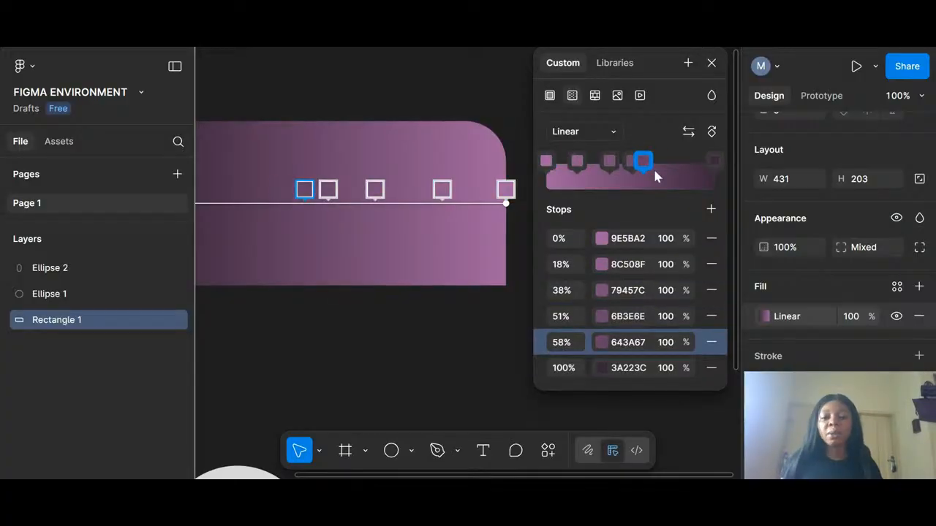
left_click(659, 169)
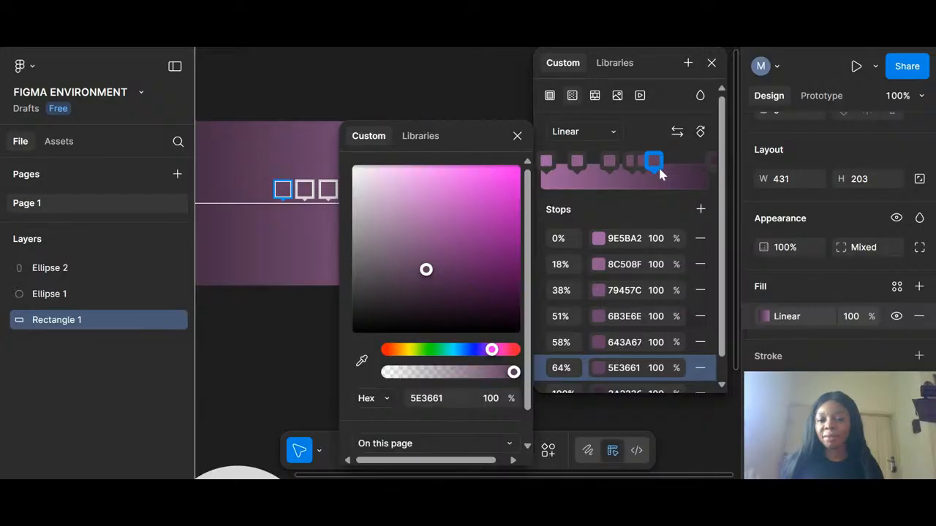
left_click(516, 134)
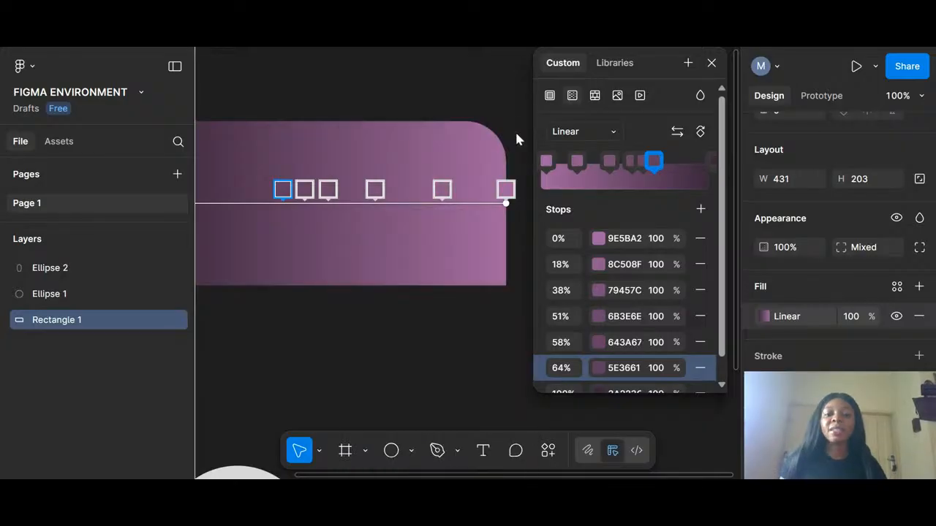
Step: Remove the gradient stops from 0% through 58%, and move the 64% stop to about 39%
left_click(701, 244)
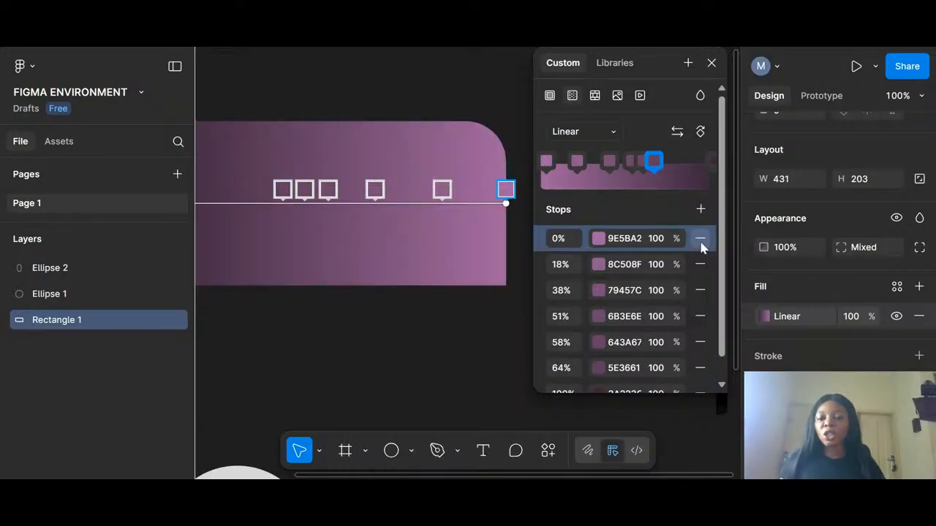
left_click(700, 245)
left_click(713, 246)
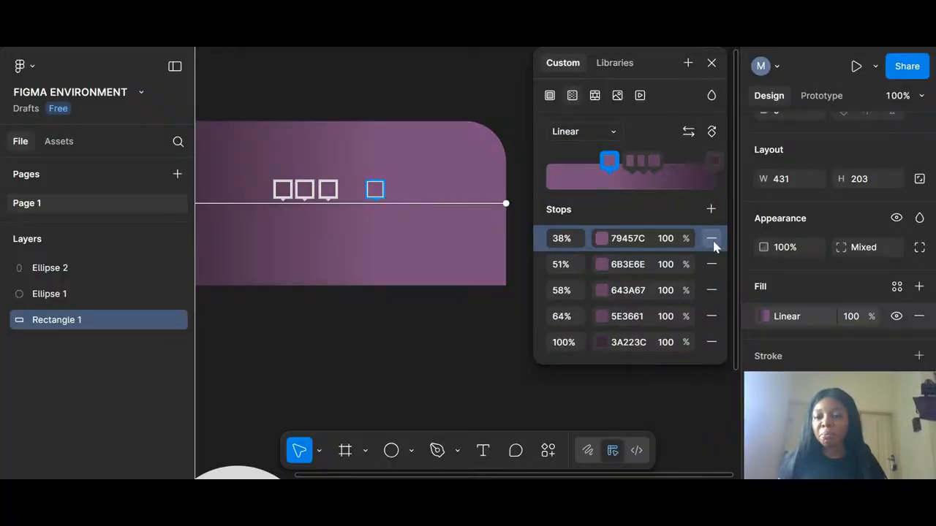
left_click(713, 247)
left_click(713, 246)
left_click(713, 246)
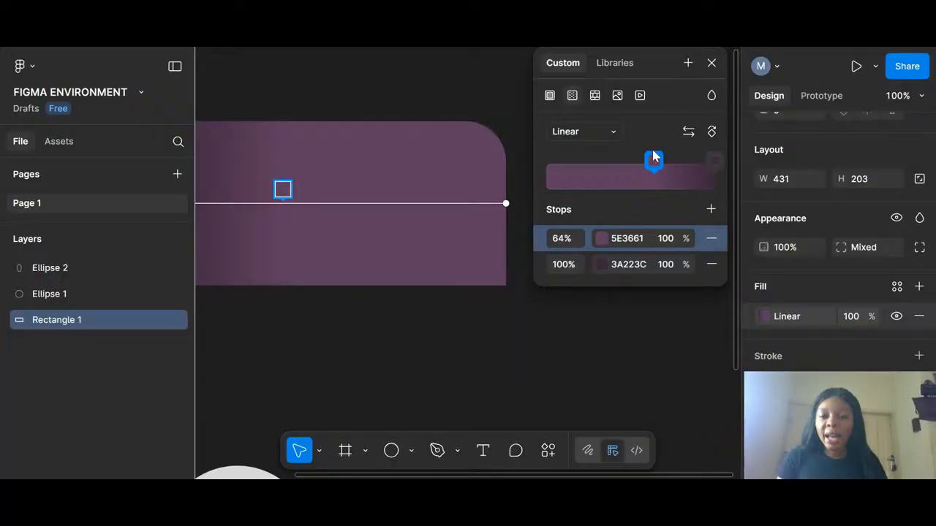
mouse_move(653, 157)
left_mouse_down()
mouse_move(560, 145)
mouse_move(655, 166)
left_mouse_up()
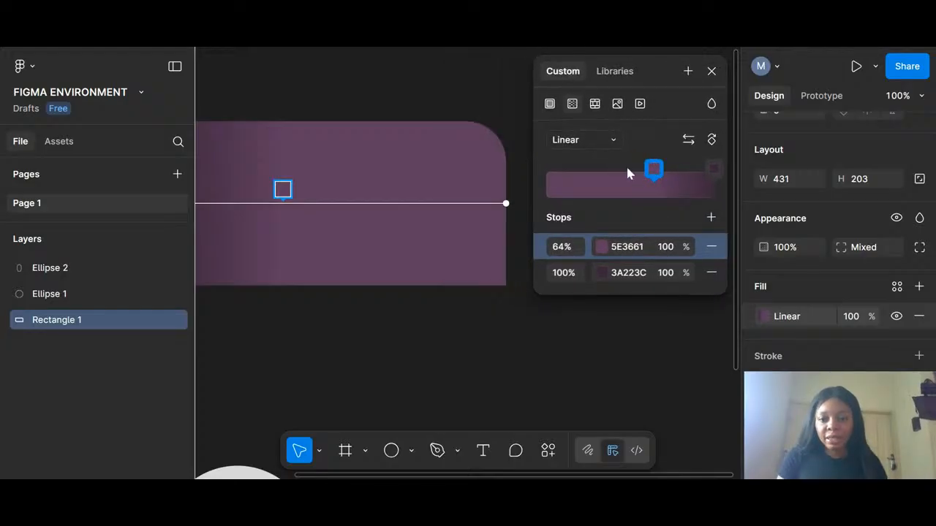
left_click_drag(654, 170, 611, 182)
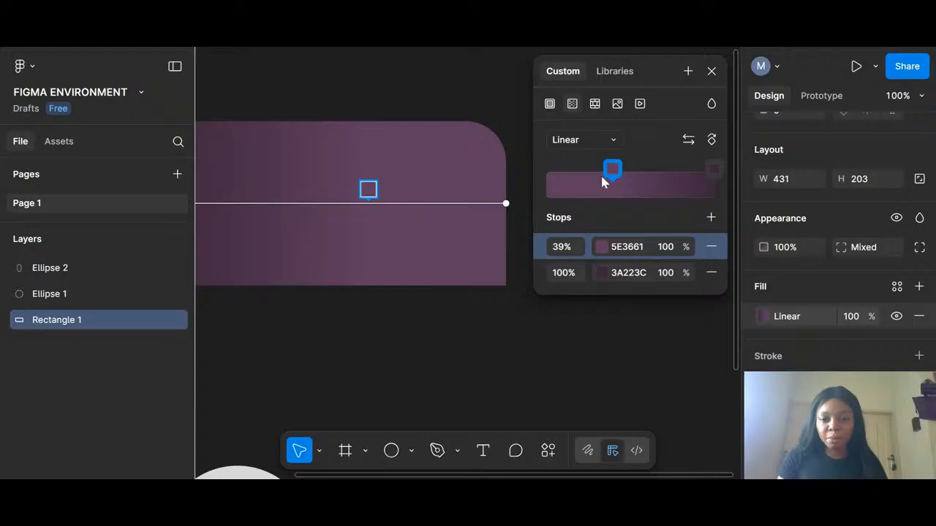
Step: Move the 39% gradient stop to 1%, and add a dark green stop (394E2C) at 51%
left_click_drag(601, 180, 548, 175)
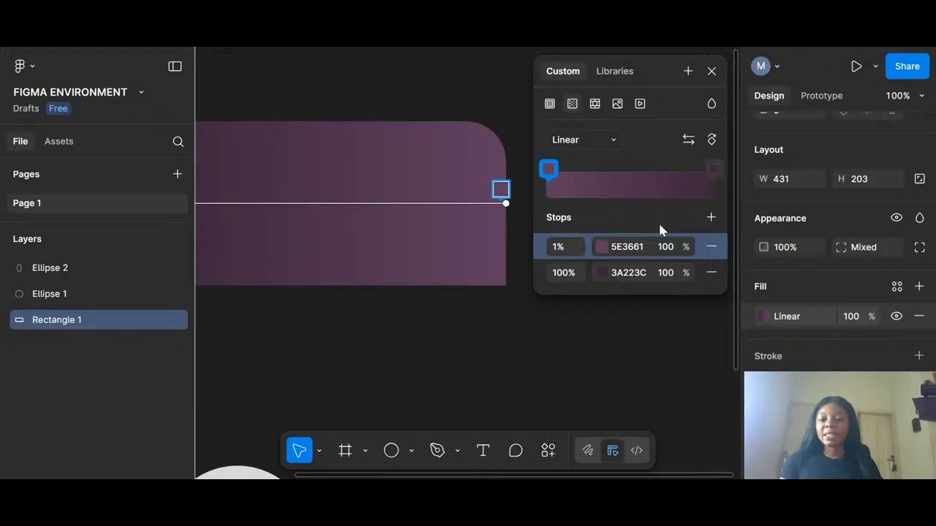
left_click(711, 218)
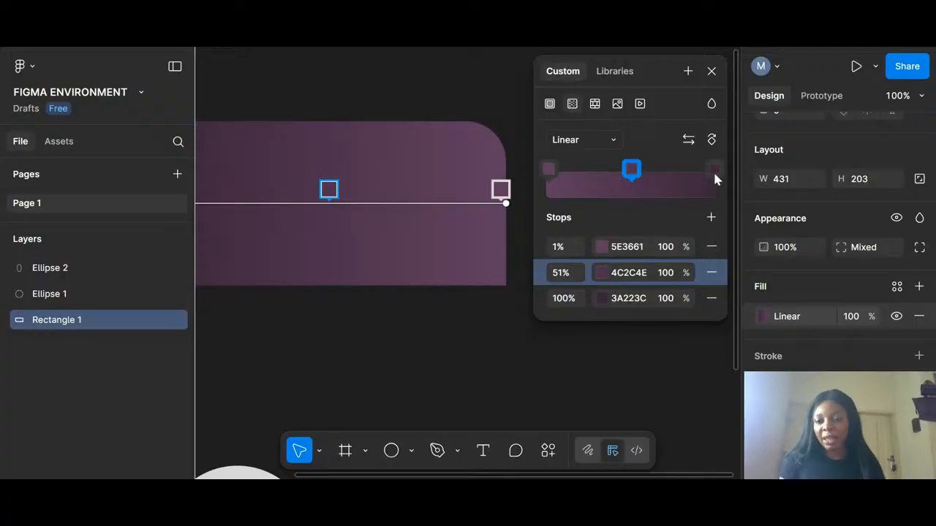
left_click(604, 274)
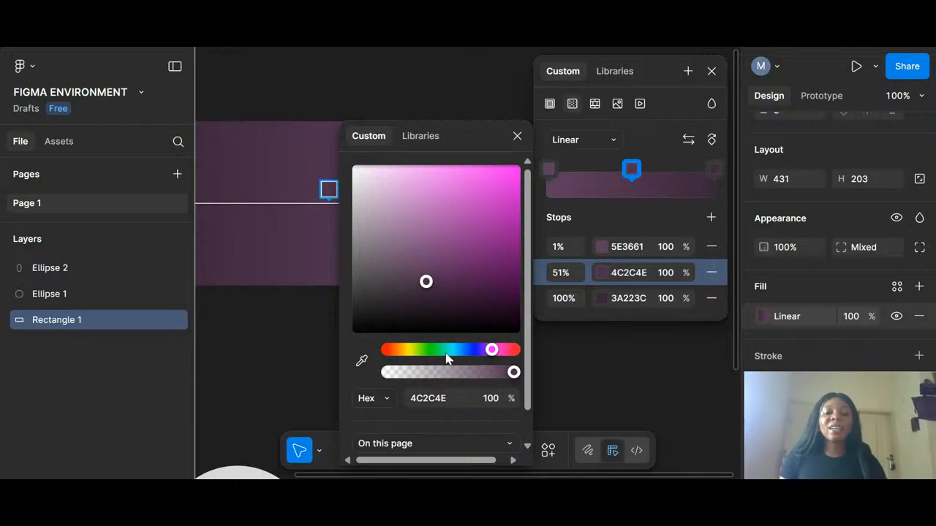
left_click_drag(448, 357, 421, 355)
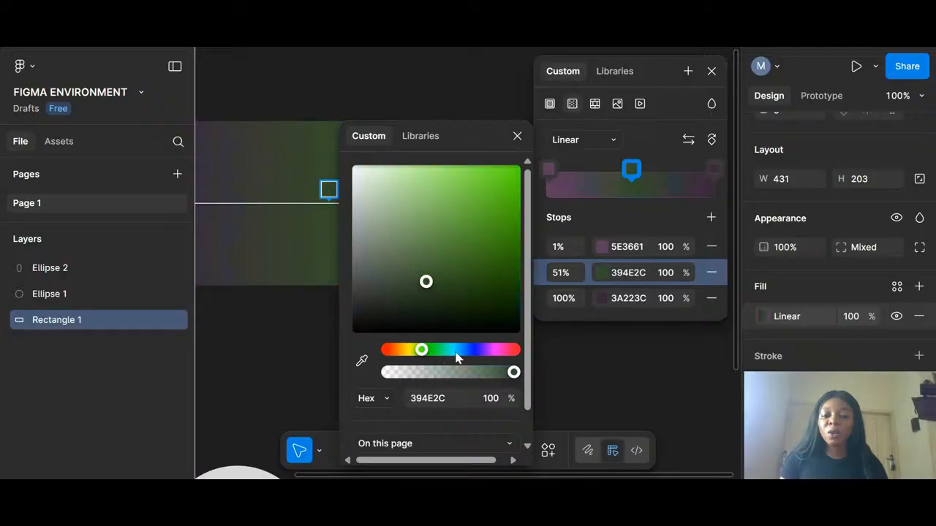
right_click(458, 347)
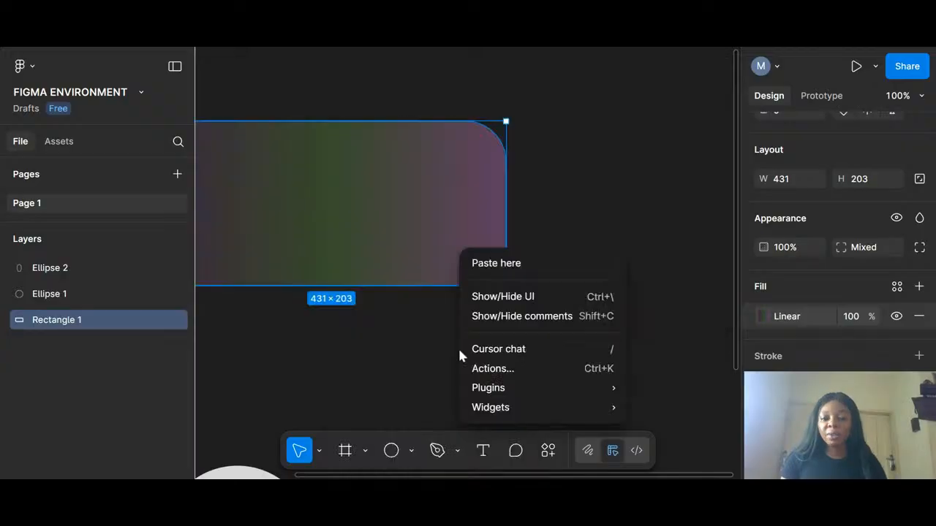
Step: Change the 51% gradient stop's colour to bright green 9DF963 with 58% opacity
left_click(769, 320)
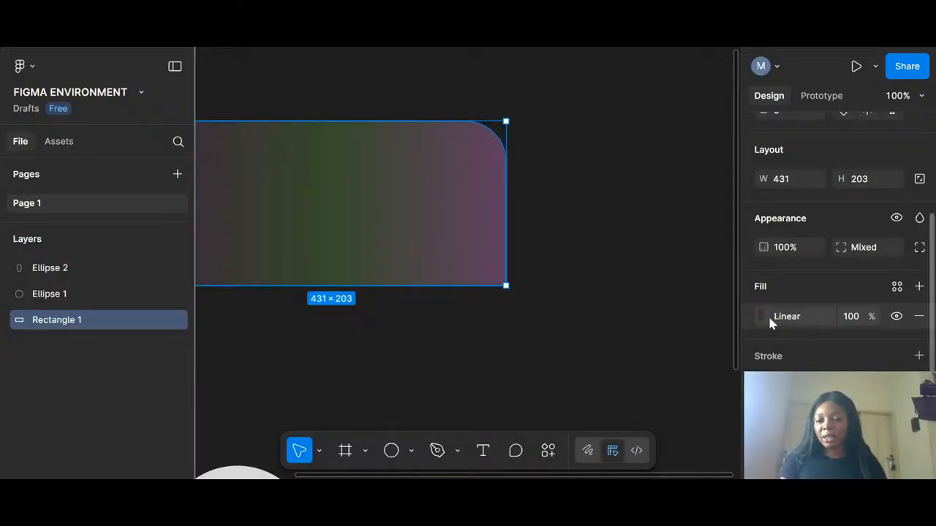
left_click(765, 317)
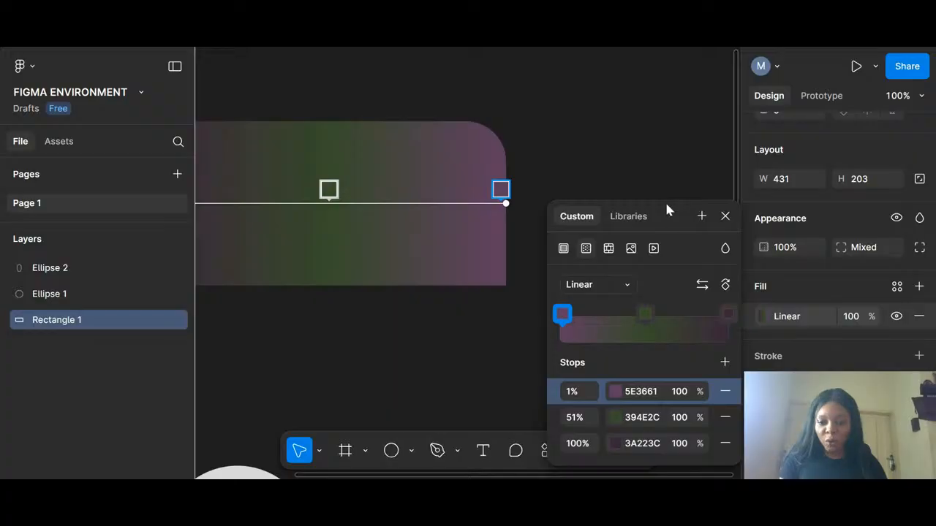
left_click_drag(664, 201, 657, 79)
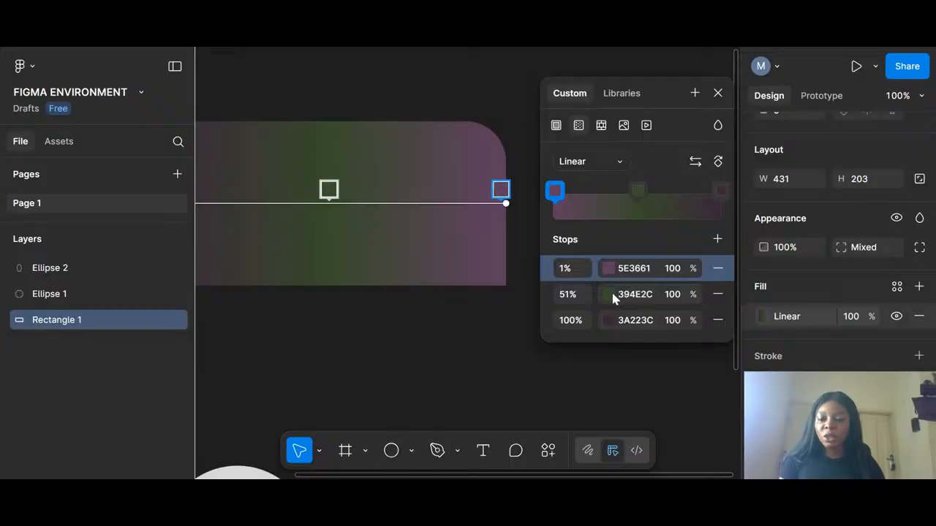
left_click(638, 191)
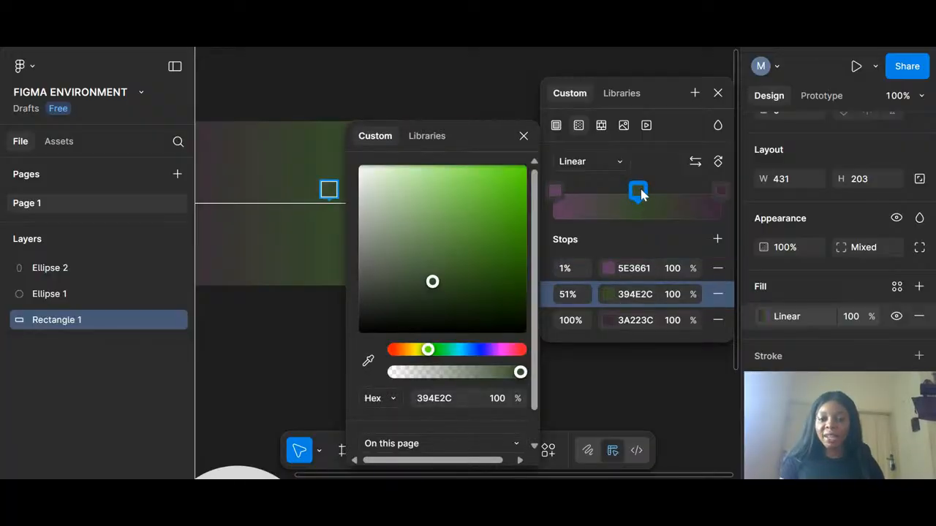
left_click(459, 169)
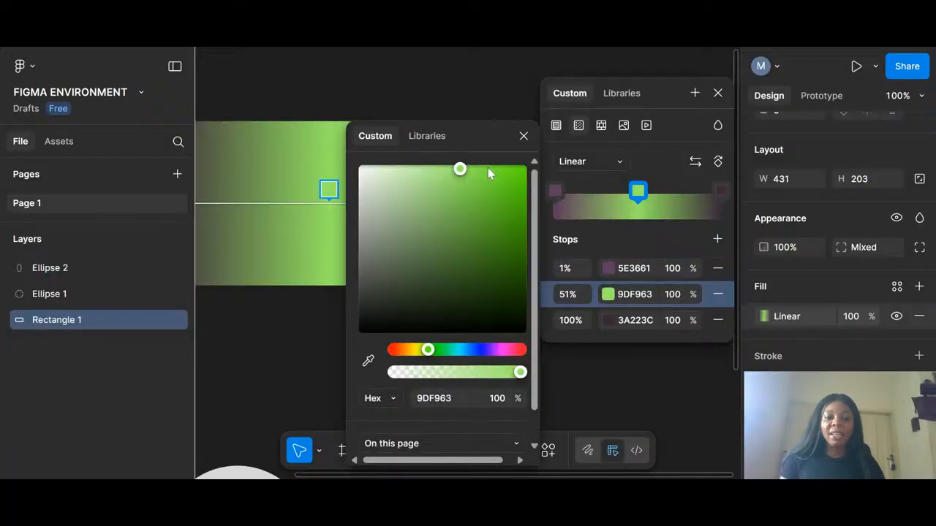
left_click(468, 375)
Step: Change the colour of the purple gradient stop at 100% to red DE1418
left_click(720, 190)
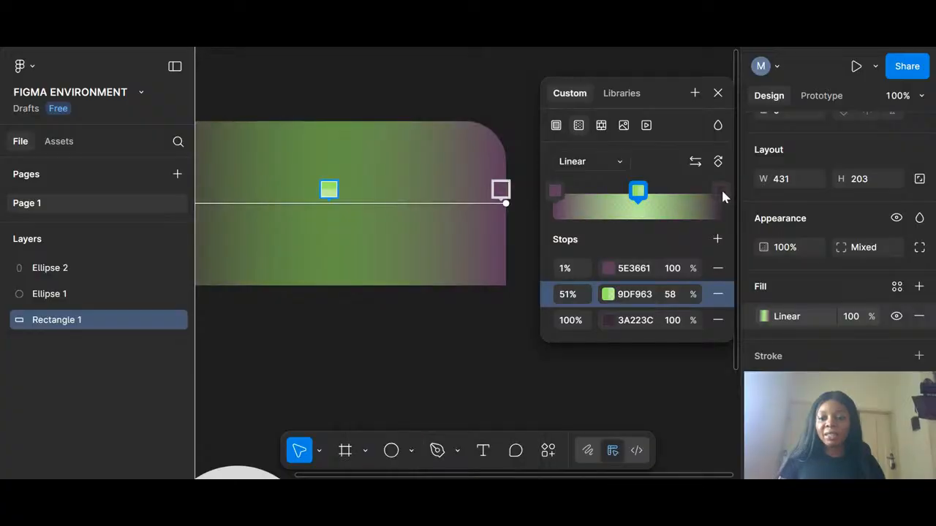
left_click(721, 192)
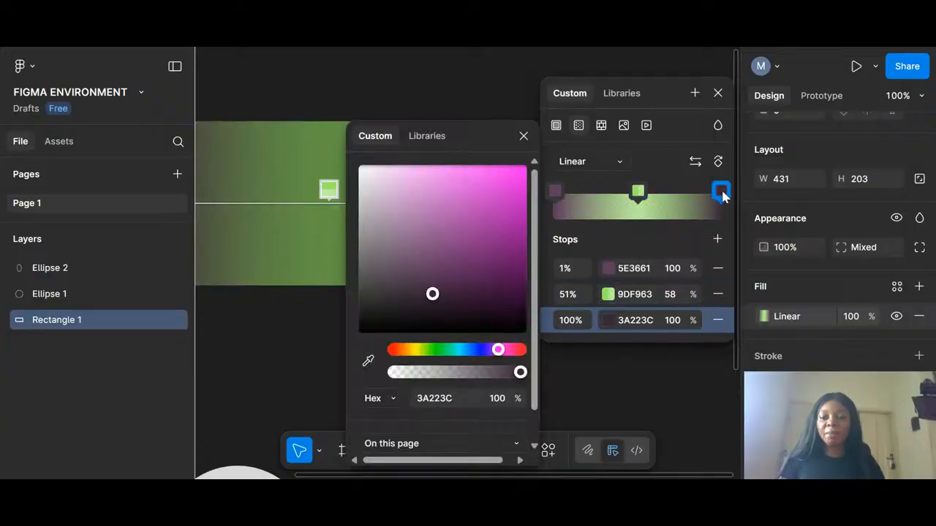
left_click(522, 351)
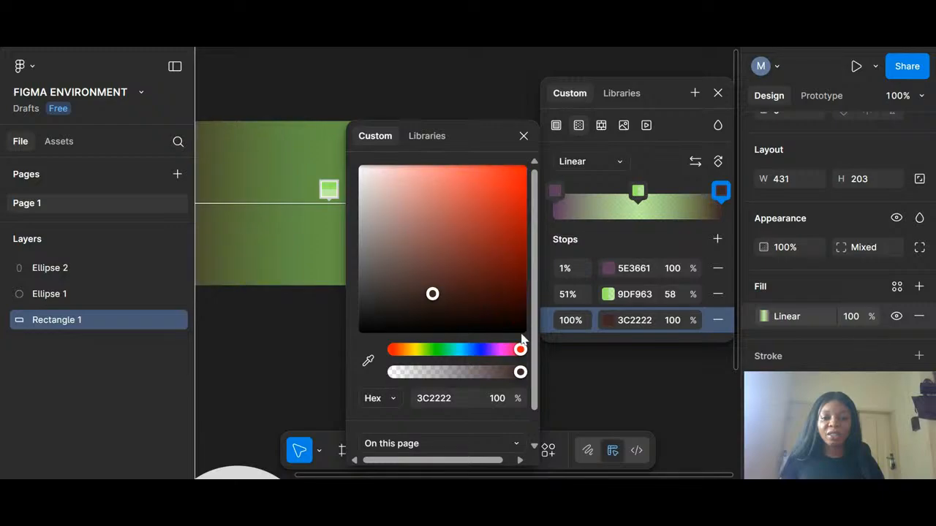
left_click_drag(522, 339, 680, 256)
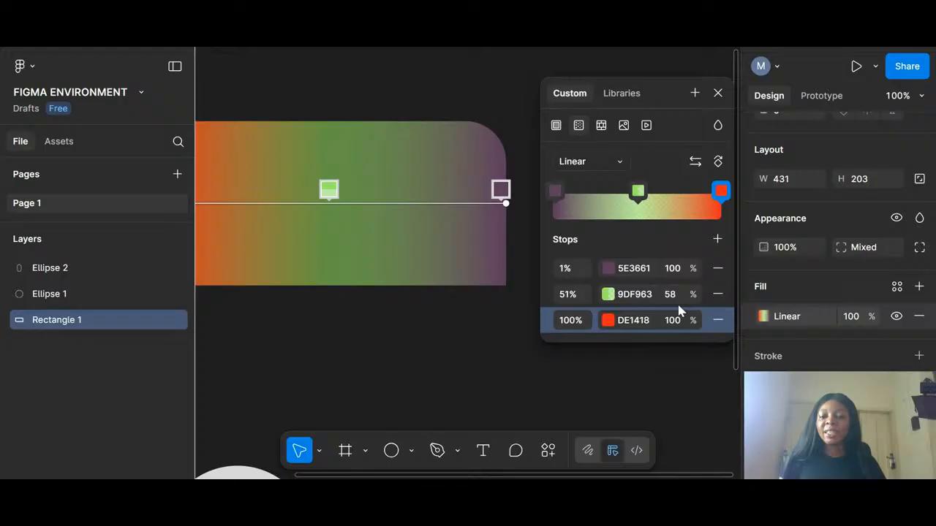
Step: Set the green gradient stop's opacity to 64%
left_click(677, 294)
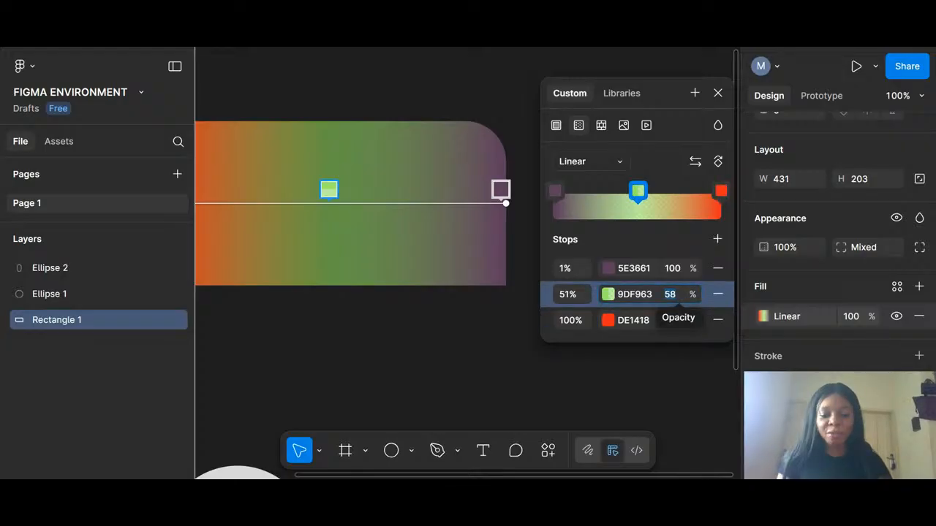
type("64")
key("Return")
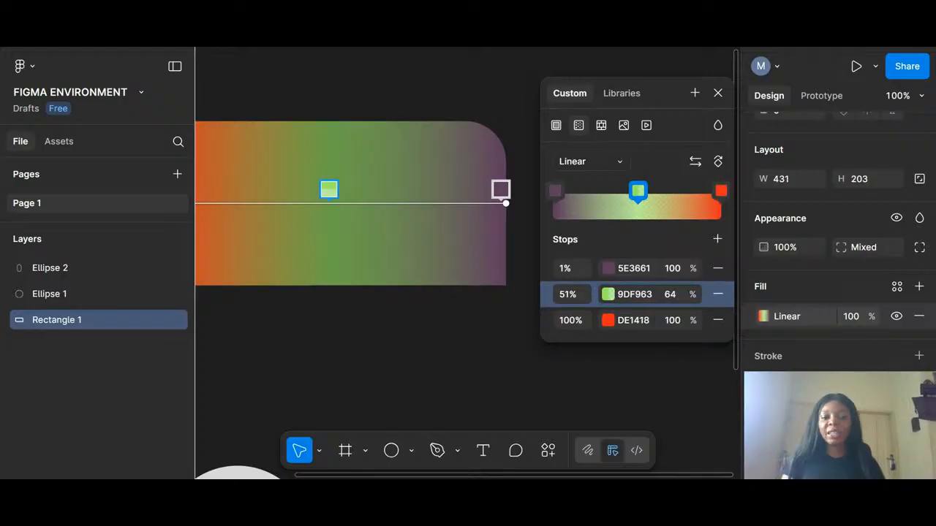
Step: Set the green gradient stop's position to 100% and inspect the rectangle's far end
left_click(571, 297)
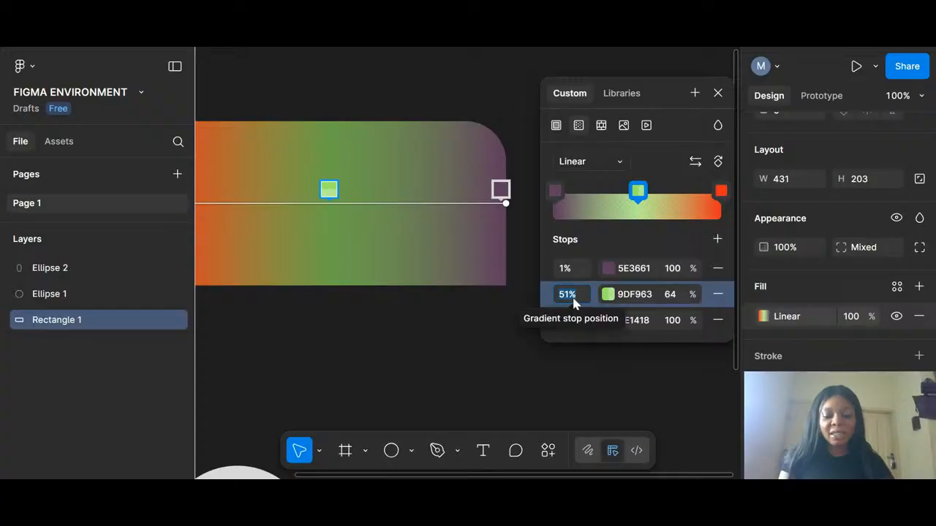
type("100")
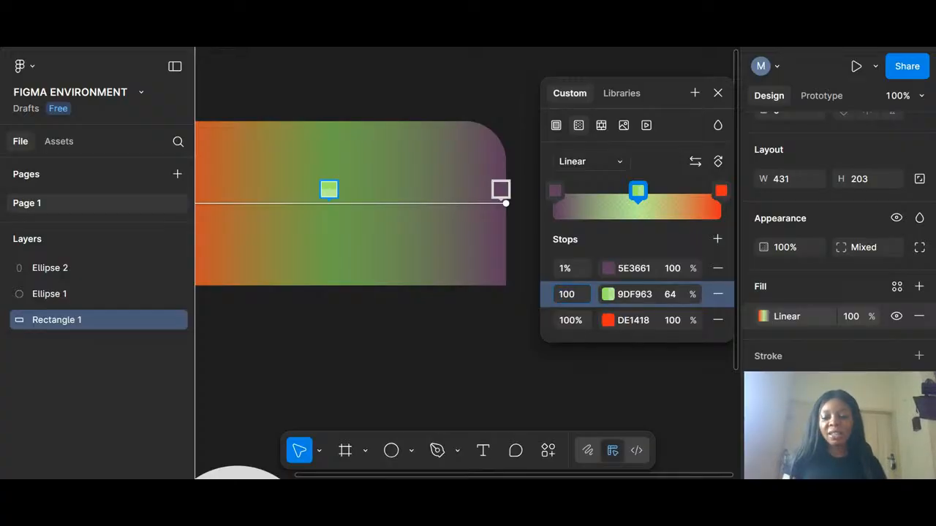
key("Return")
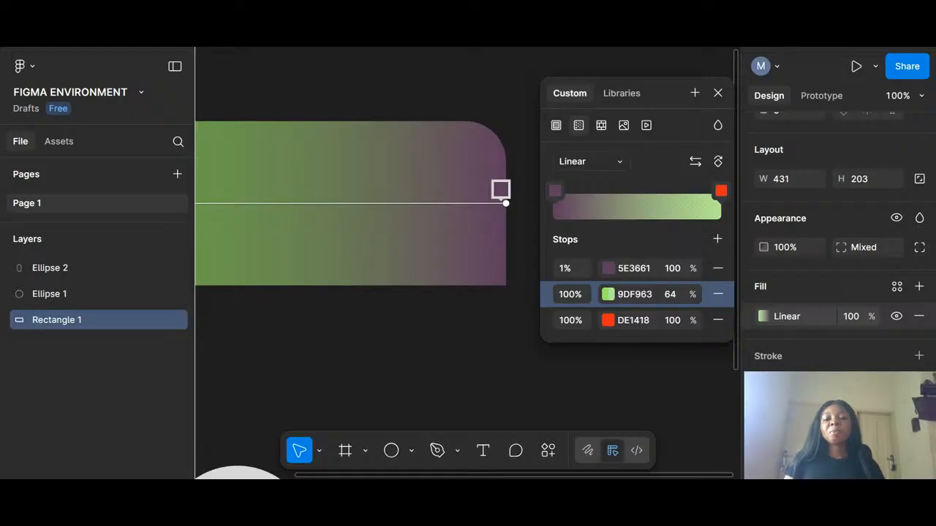
scroll(394, 304, "left", 3)
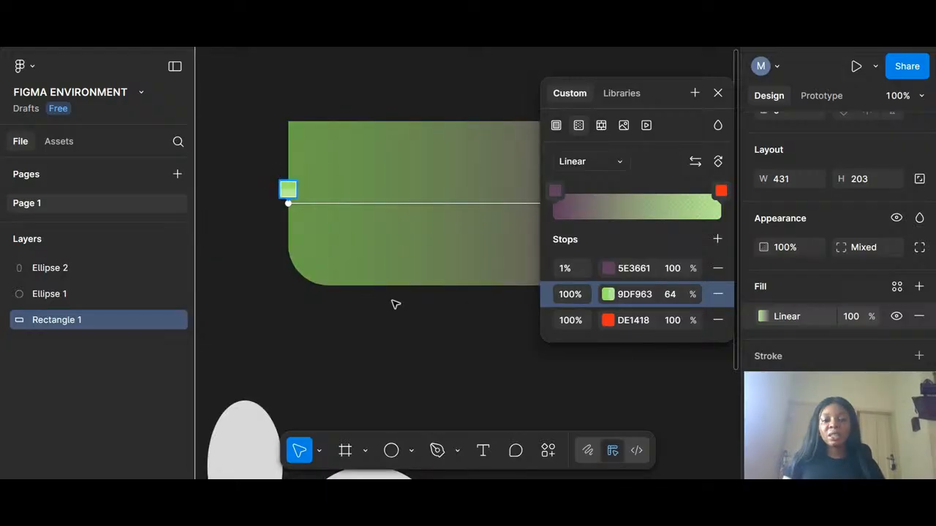
scroll(395, 304, "right", 2)
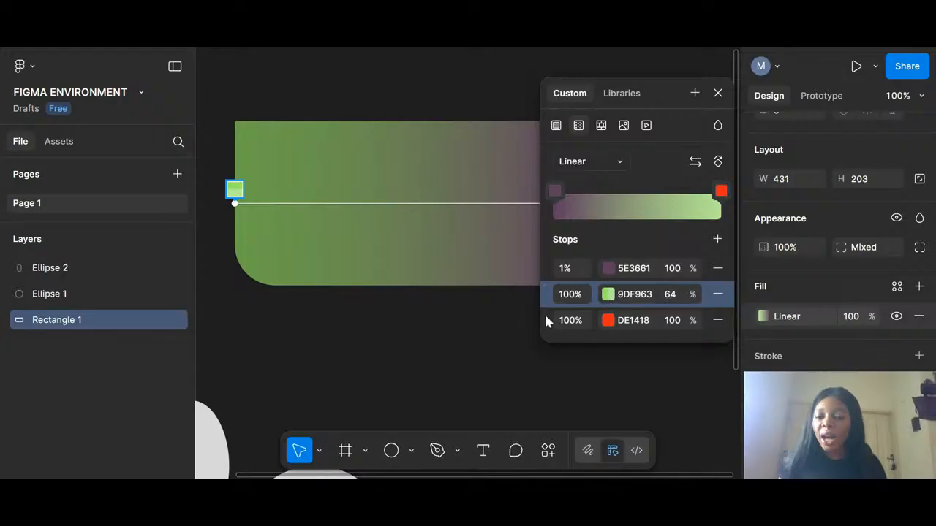
Step: Return the green gradient stop to position 51%
left_click(578, 292)
type("5")
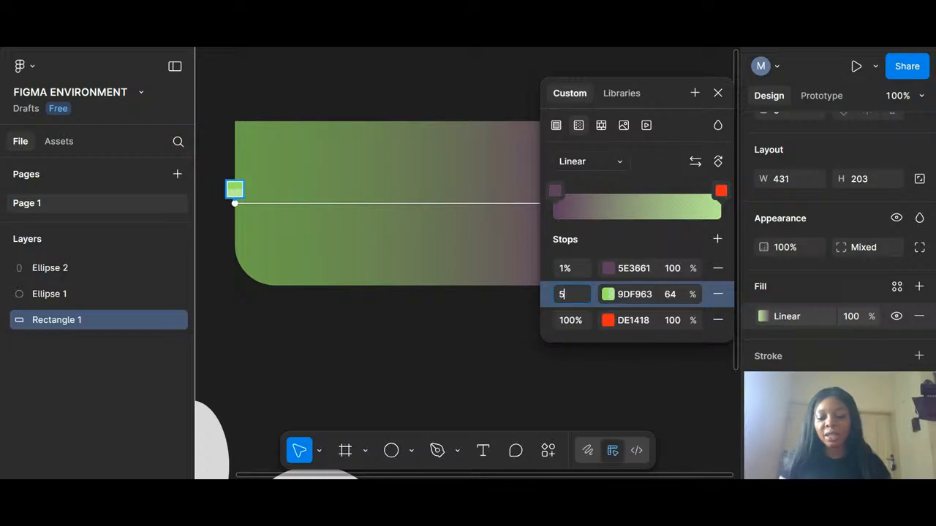
type("1")
key("Return")
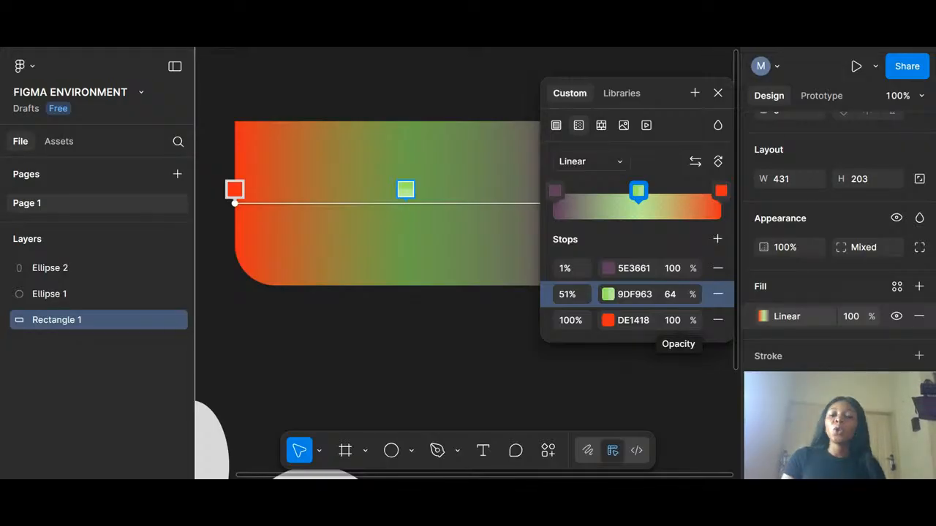
Step: Set the green gradient stop's opacity to 100%
left_click(677, 300)
type("10")
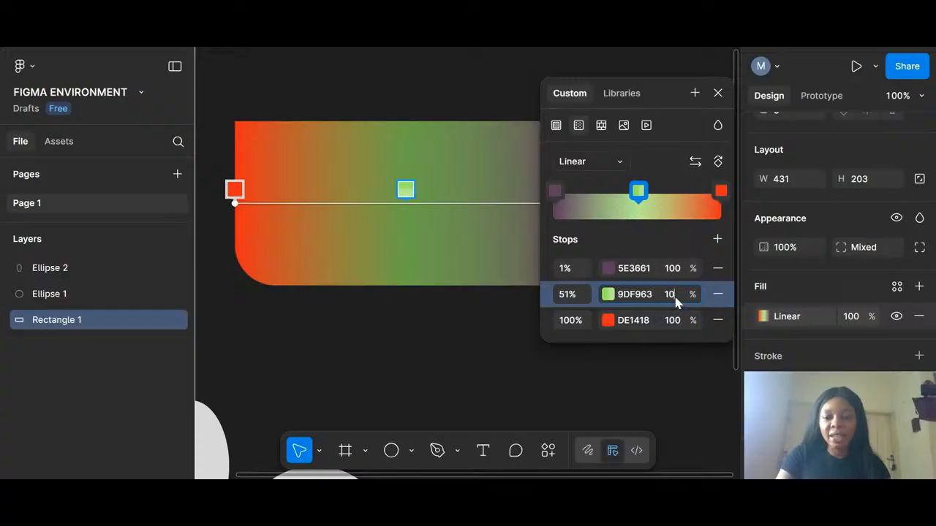
type("0")
key("Return")
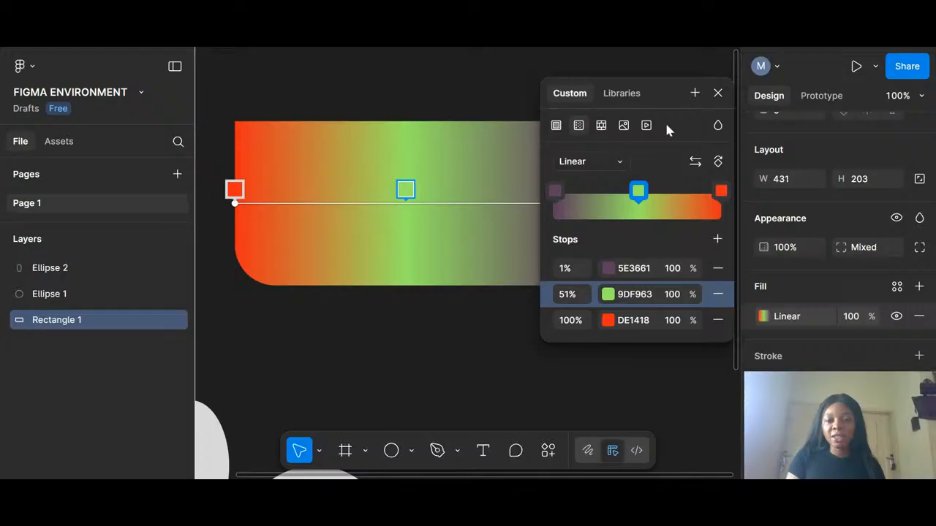
Step: Move the fill settings so more of the rectangle shows, and set the green gradient stop's position to 100%
left_click_drag(665, 88, 673, 214)
mouse_move(410, 197)
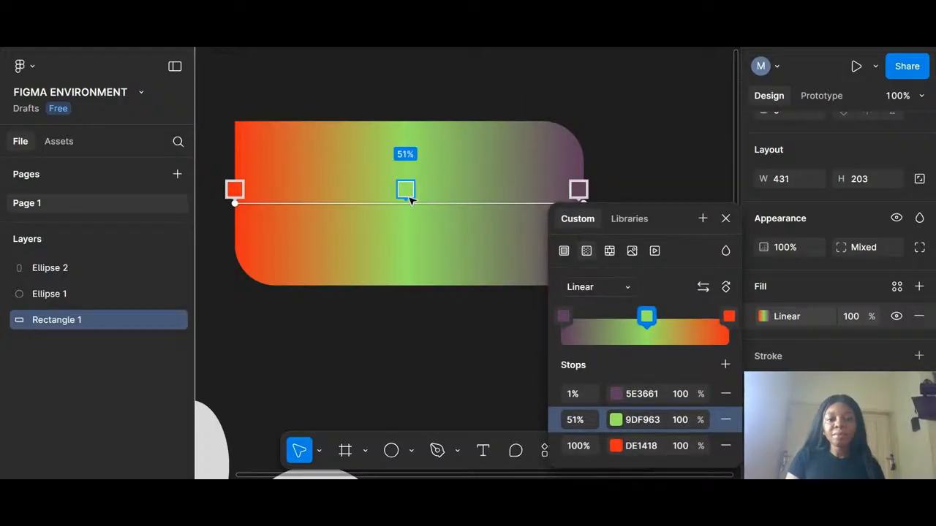
scroll(438, 204, "down", 2)
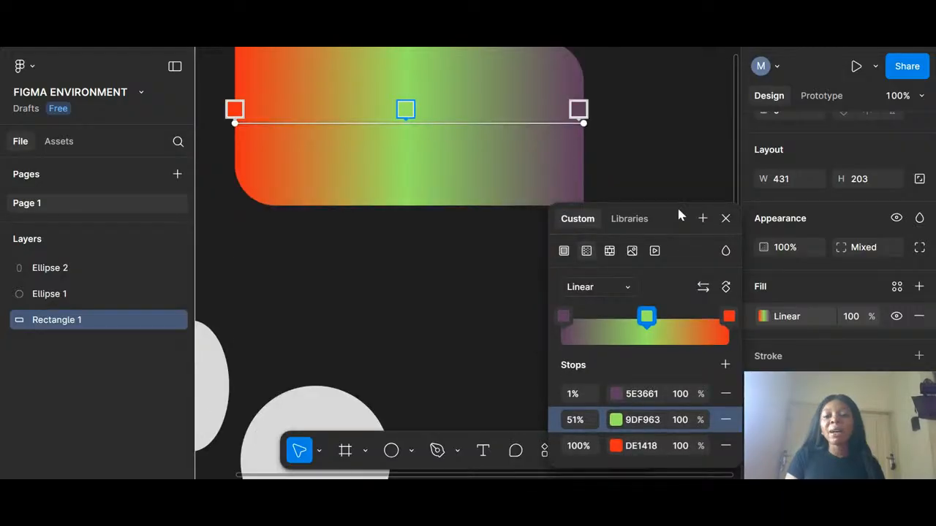
left_click_drag(681, 181, 680, 184)
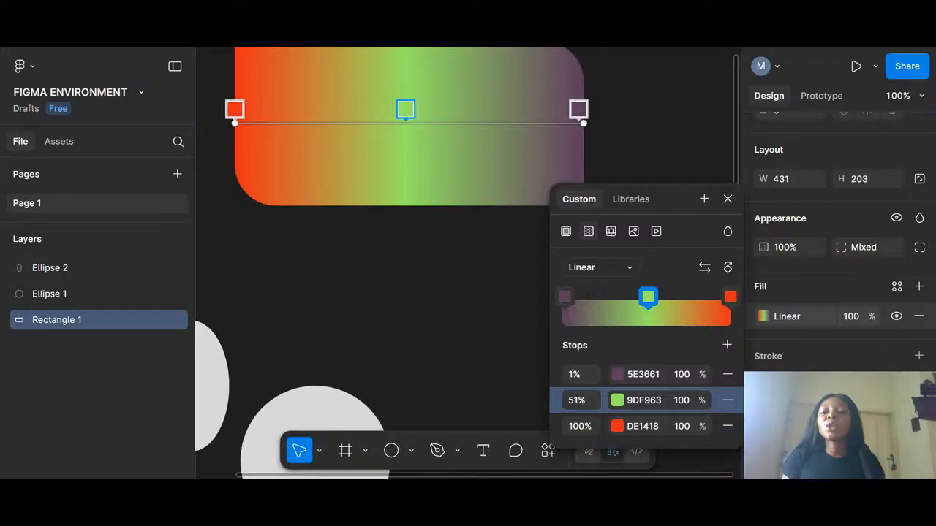
left_click_drag(677, 196, 679, 157)
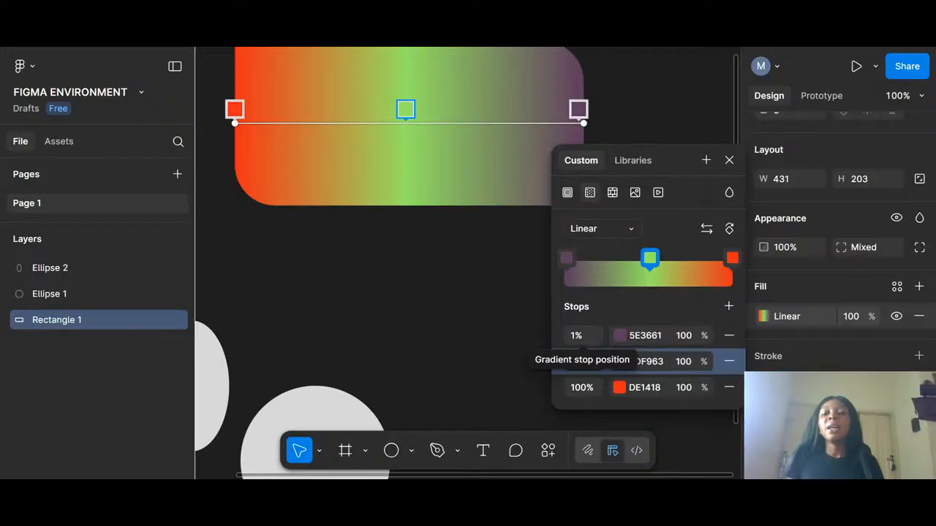
left_click(587, 362)
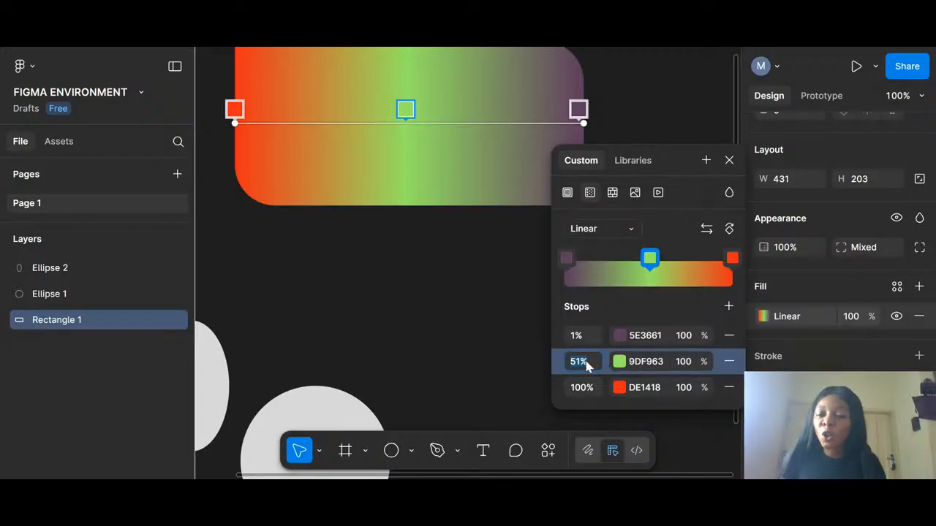
type("100")
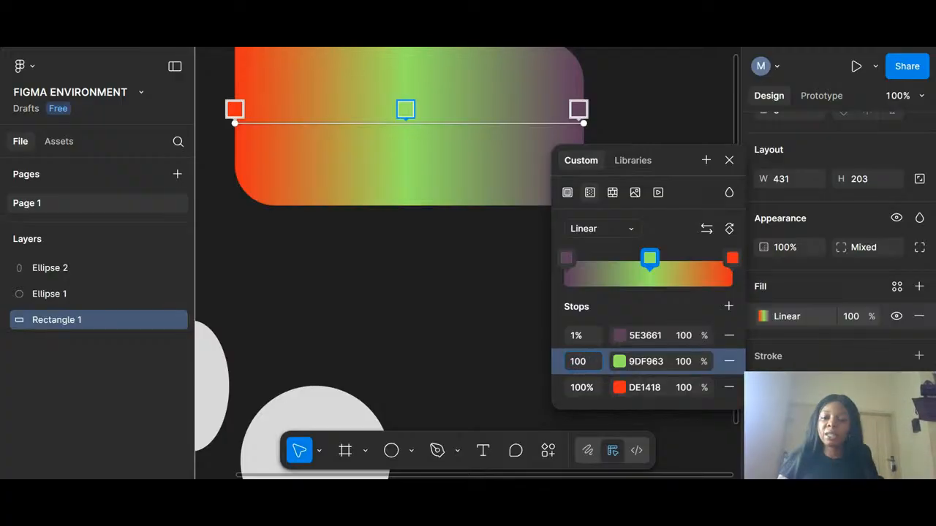
key("Return")
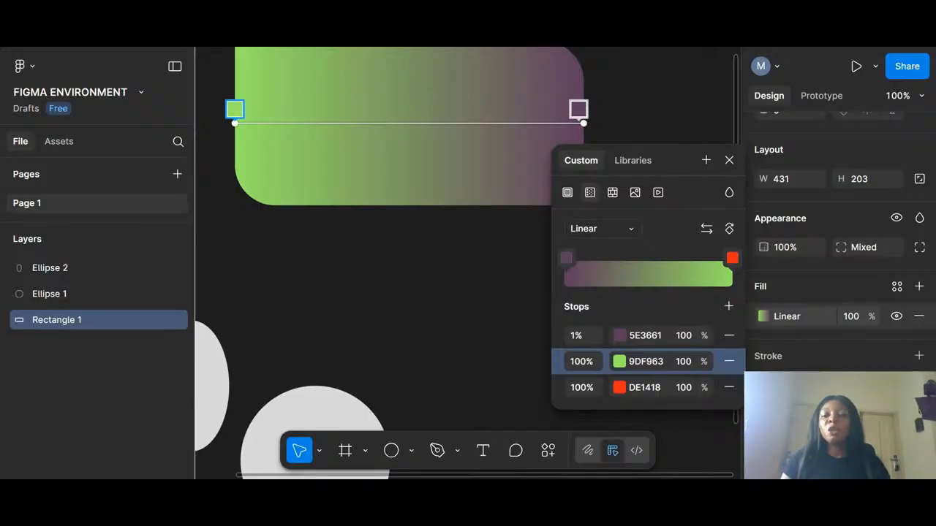
Step: Set the green gradient stop's position to 43%
left_click(587, 362)
type("43")
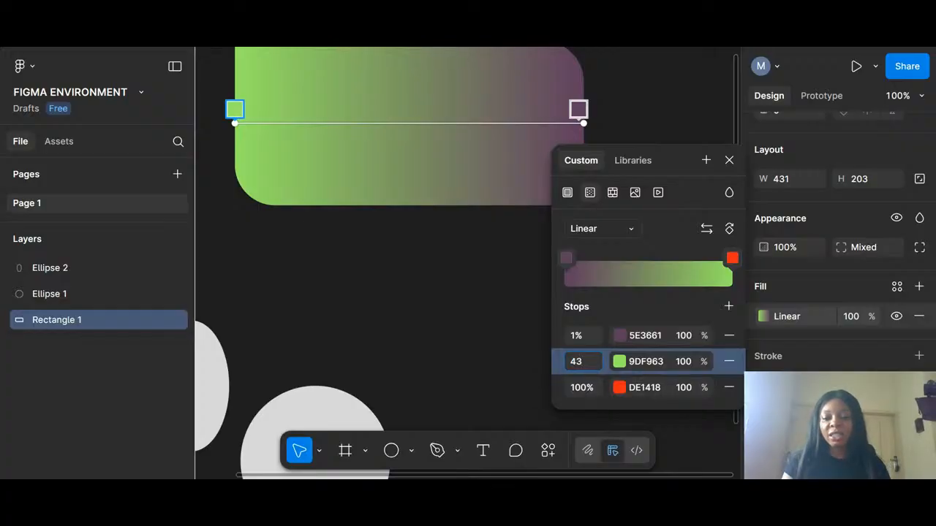
key("Return")
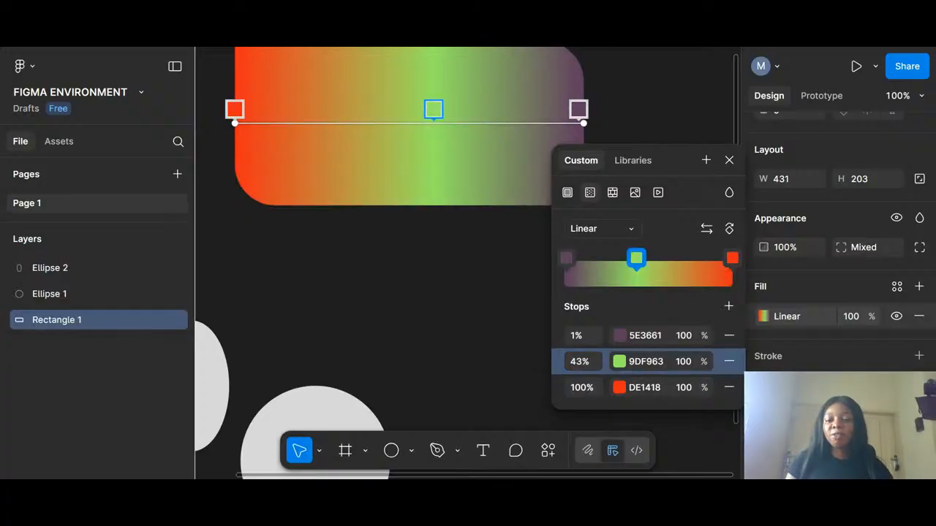
Step: Set the purple gradient stop's position to 100%
left_click(588, 339)
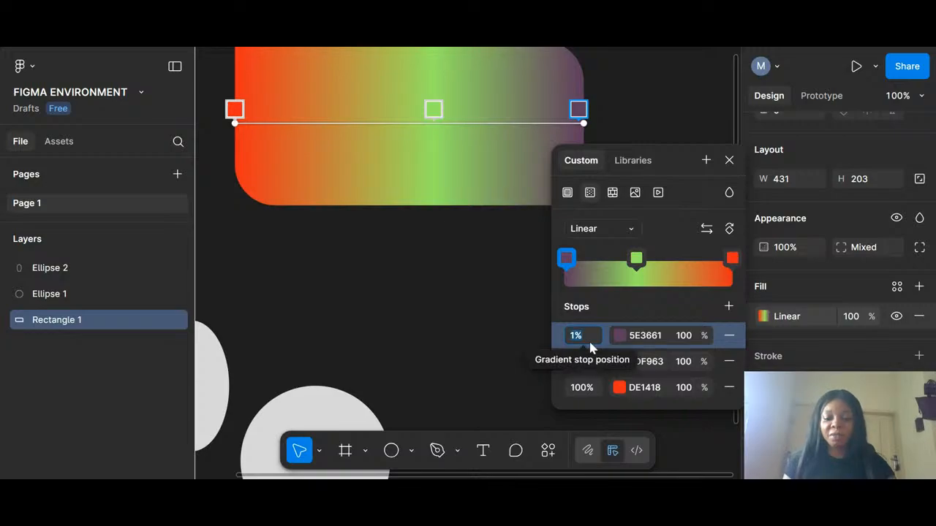
key("BackSpace")
type("00")
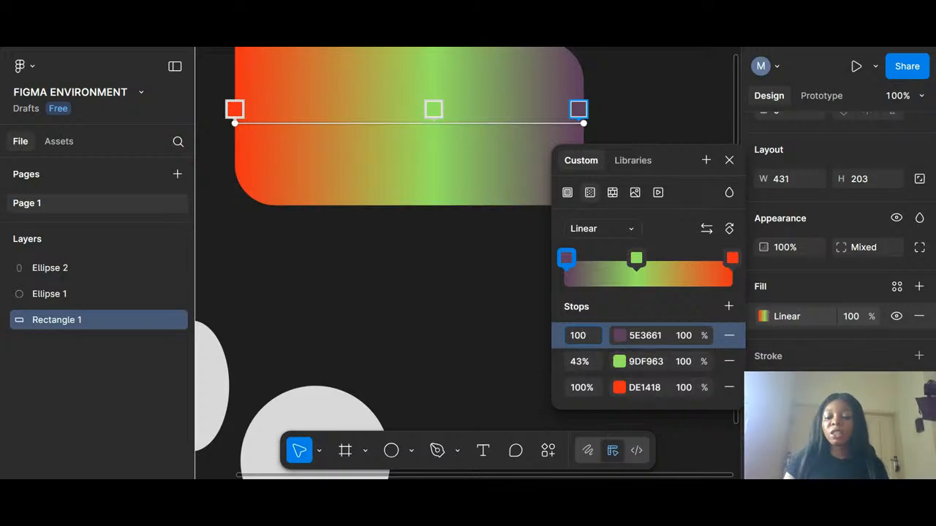
key("Return")
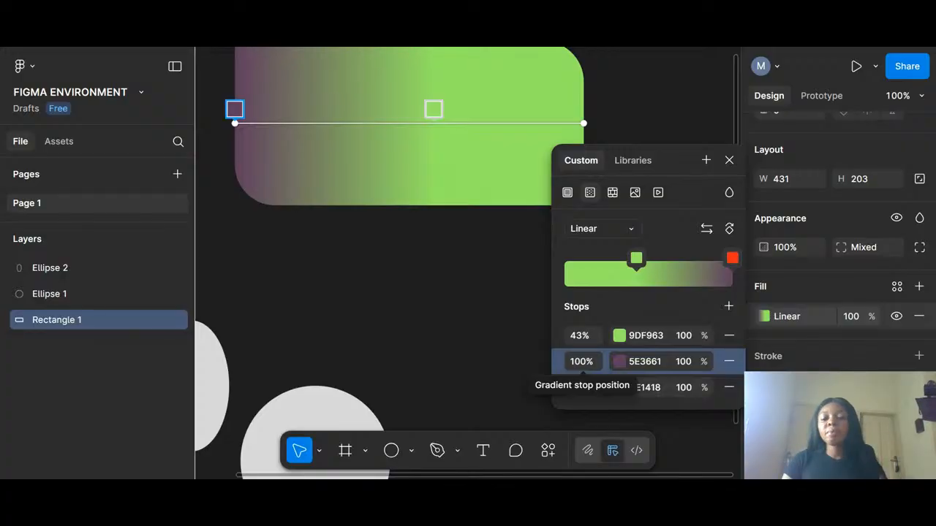
Step: Return the purple gradient stop's position to 1%
left_click(589, 365)
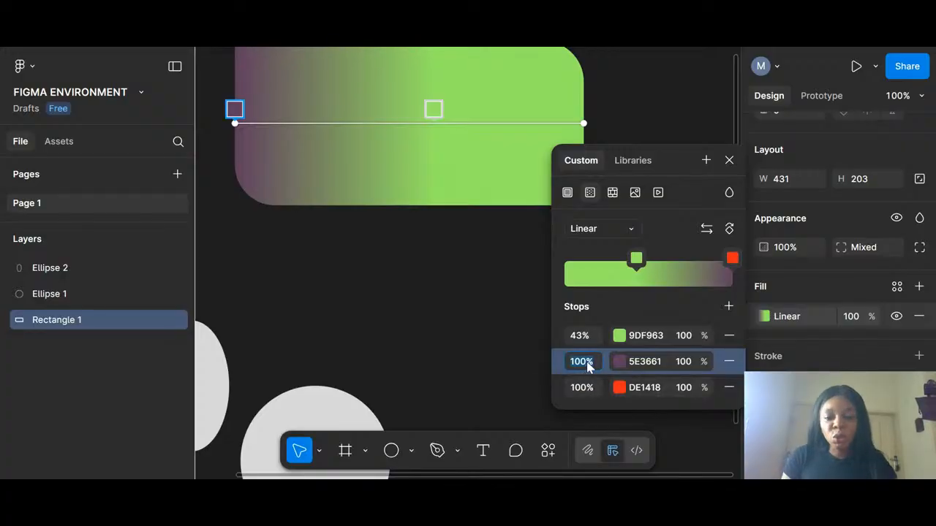
type("1")
key("Return")
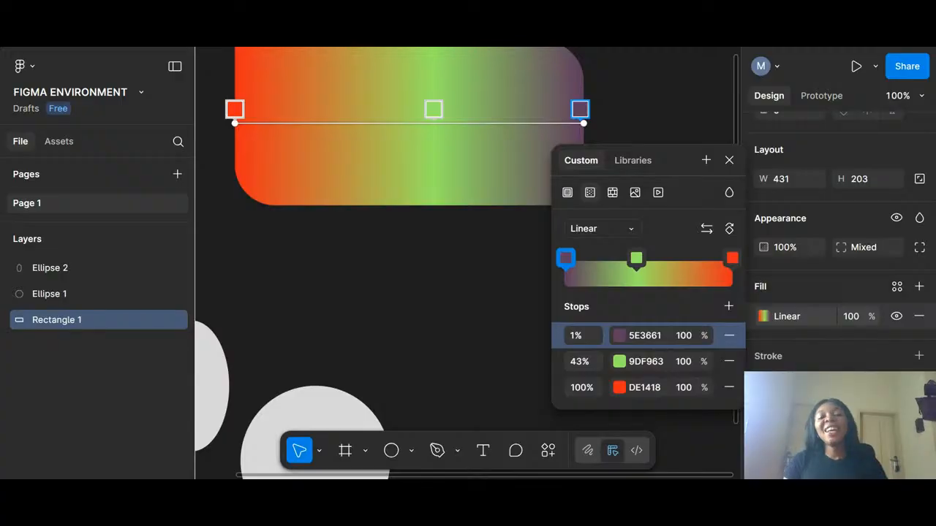
Step: Try the Radial and Angular gradient types on the rectangle's fill
left_click(635, 233)
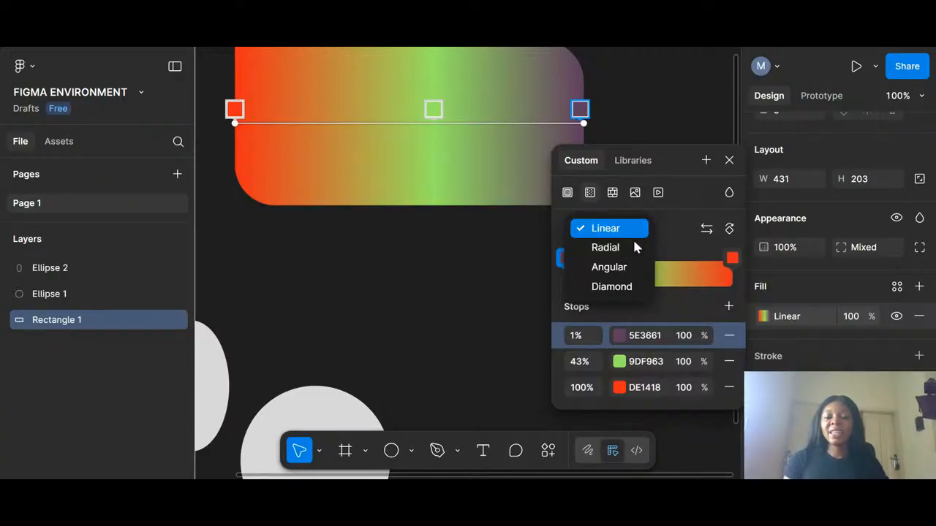
left_click(633, 252)
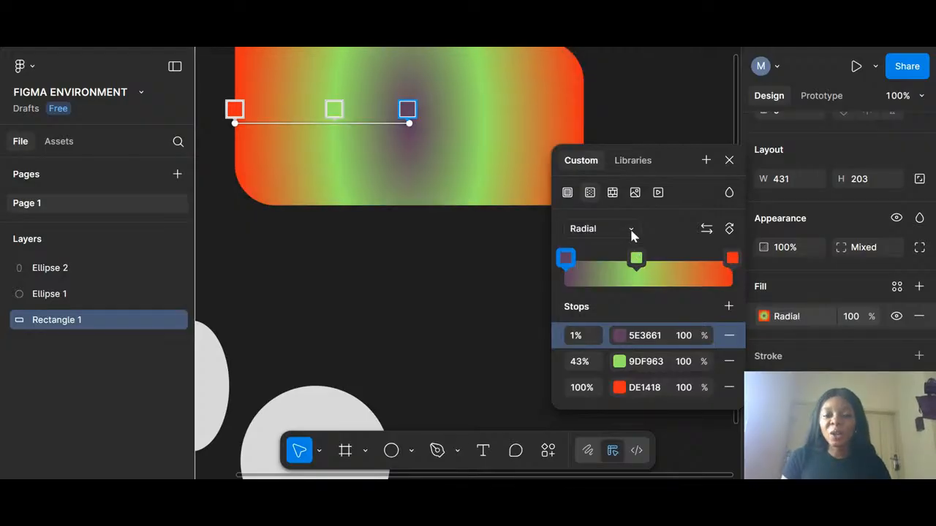
left_click(629, 228)
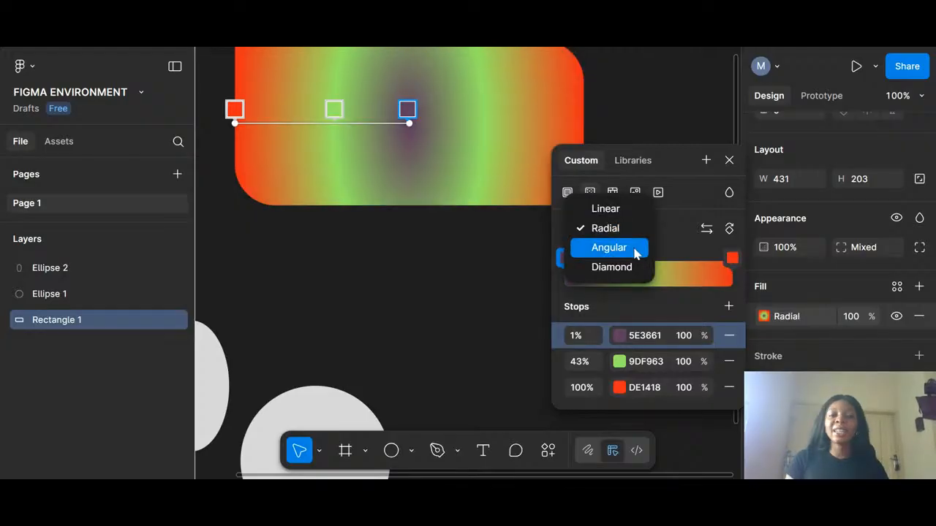
left_click(633, 252)
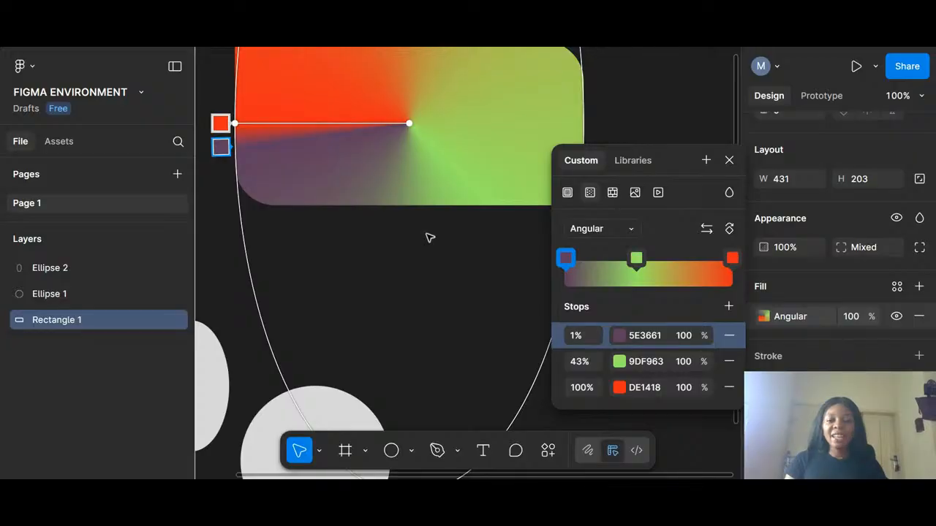
scroll(428, 236, "up", 3)
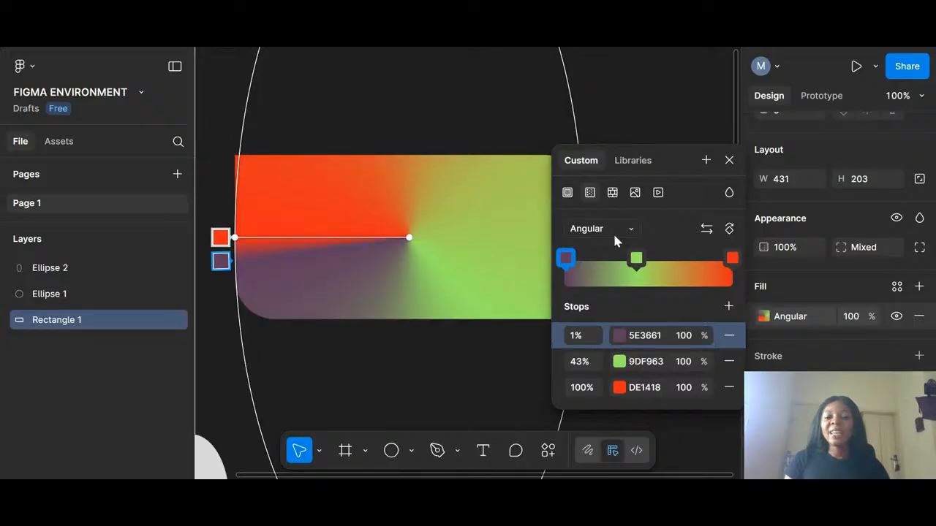
Step: Change the rectangle's gradient type to Diamond and move the fill settings clear of the rectangle
left_click(614, 231)
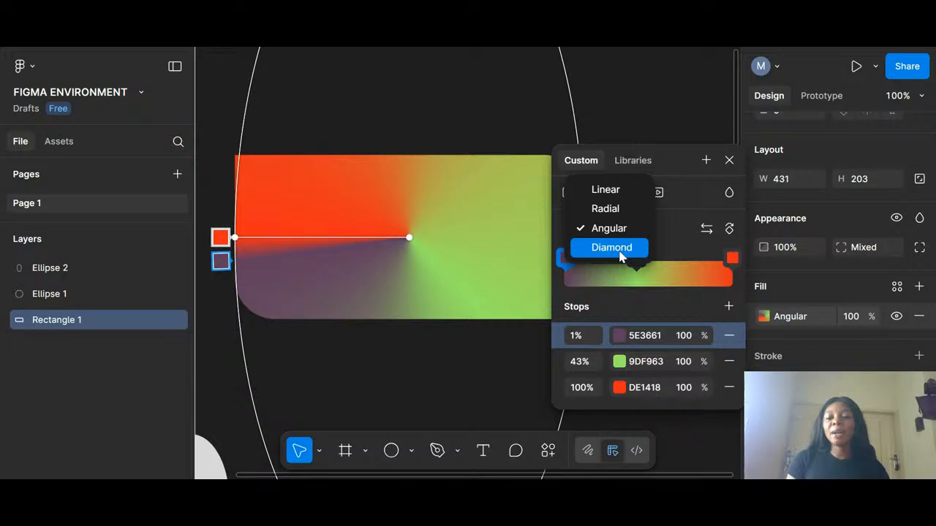
left_click(612, 248)
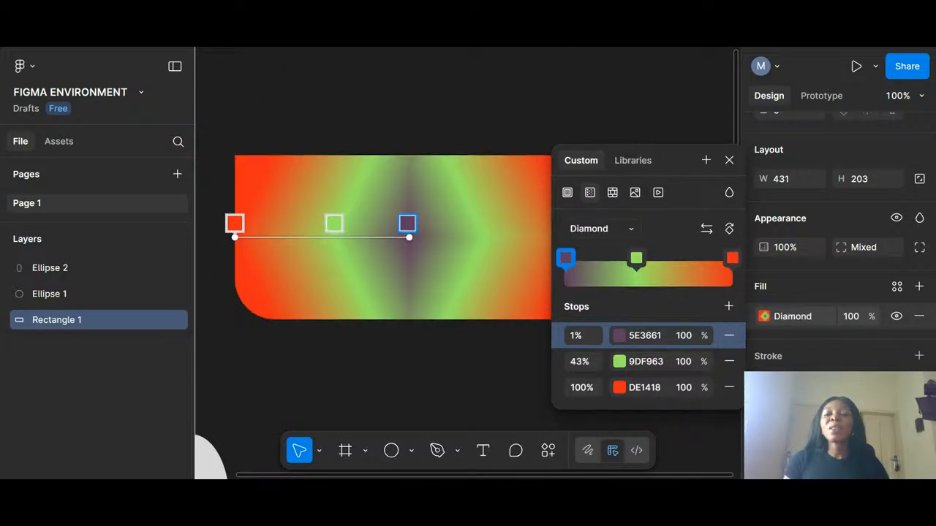
left_click_drag(679, 148, 750, 143)
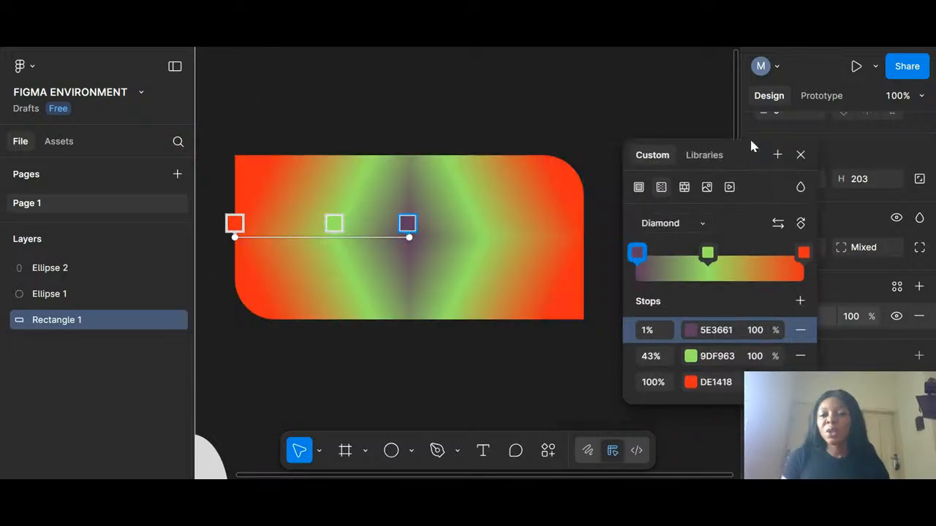
Step: View the colour settings of the green and red gradient stops, closing each without changes
left_click(707, 253)
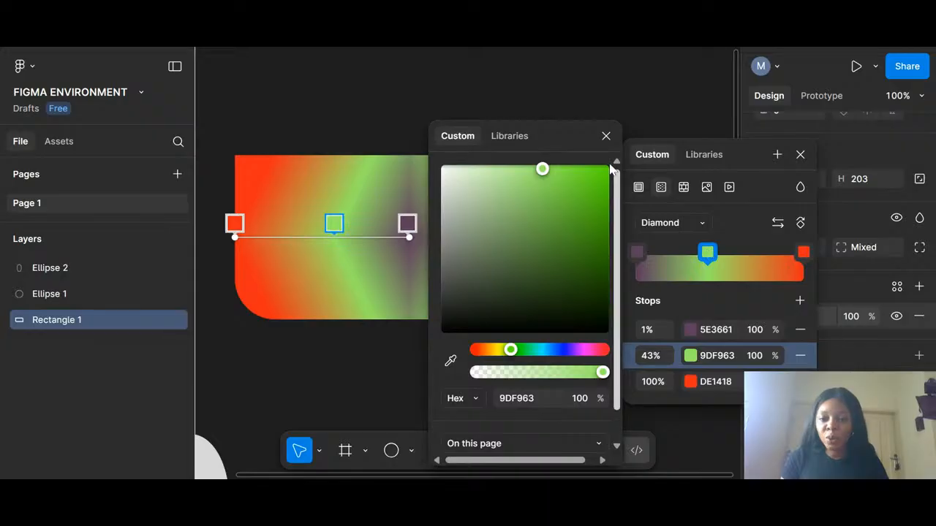
left_click(606, 138)
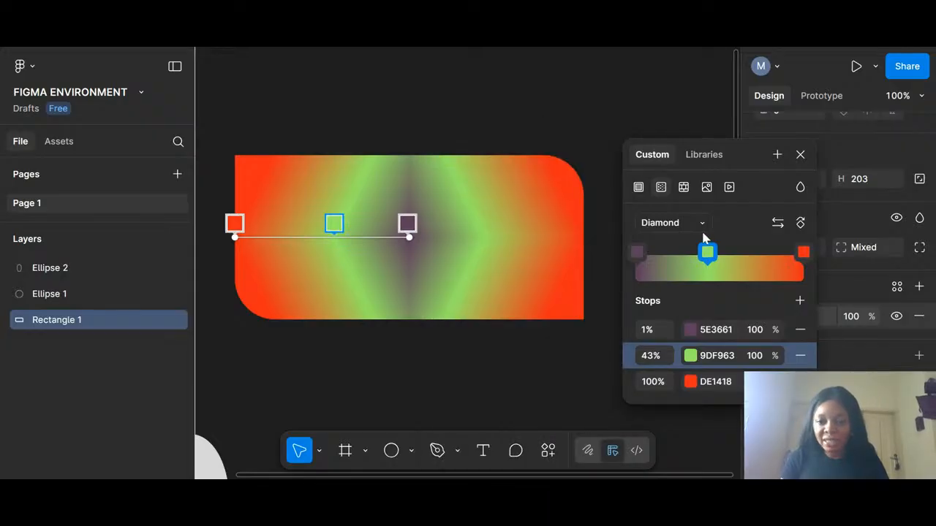
left_click(802, 254)
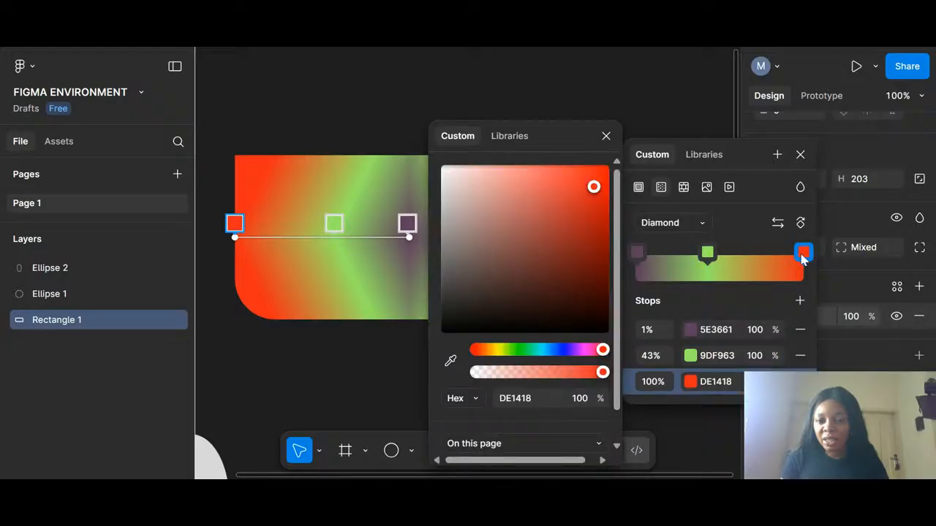
left_click(606, 136)
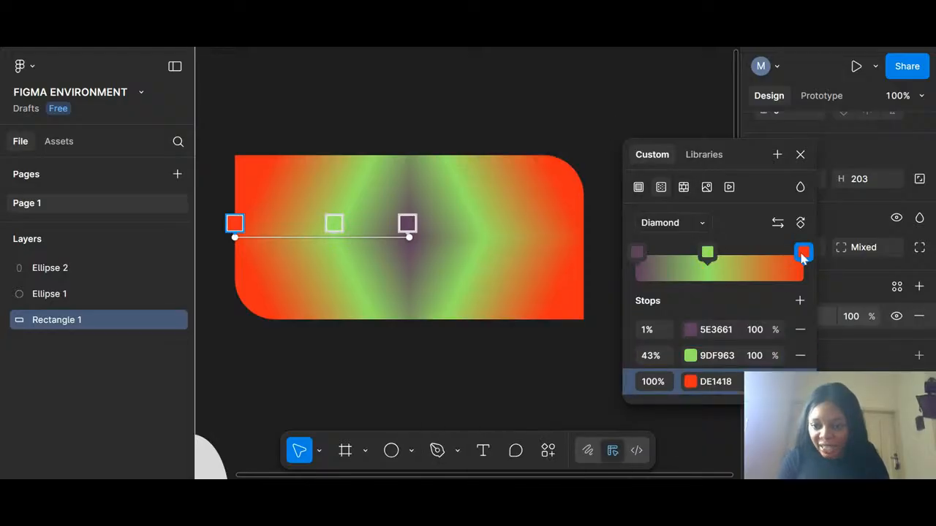
Step: Slide the red gradient stop back and forth along the gradient, leaving it at 68%
left_click_drag(802, 256, 743, 263)
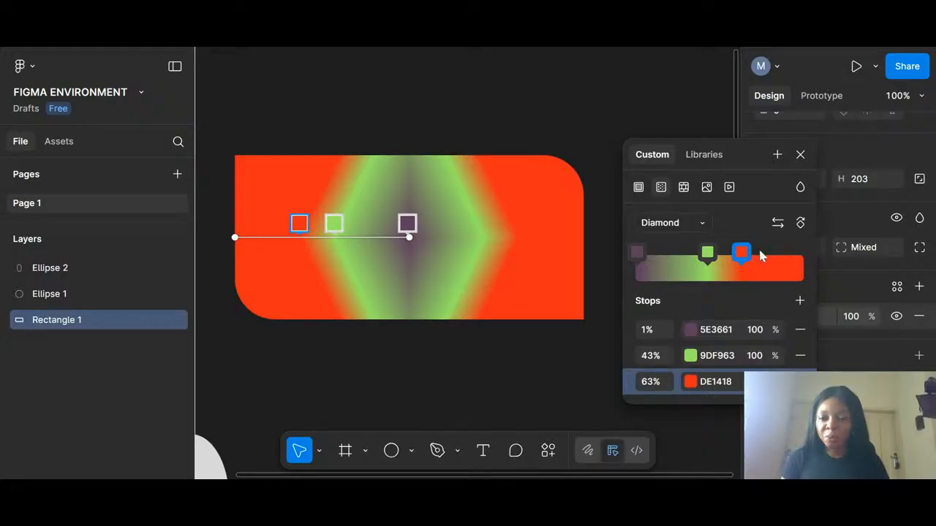
mouse_move(749, 254)
left_mouse_down()
mouse_move(764, 254)
mouse_move(742, 256)
left_mouse_up()
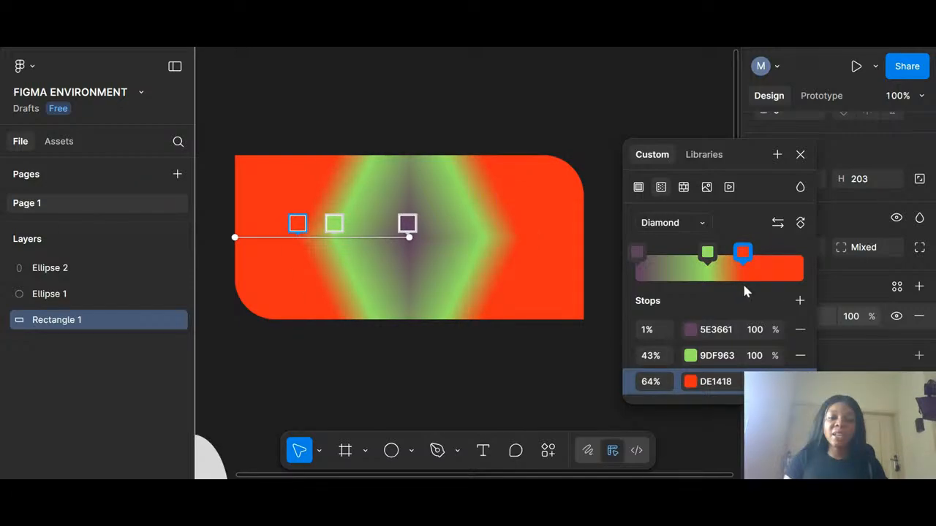
left_click_drag(742, 253, 772, 252)
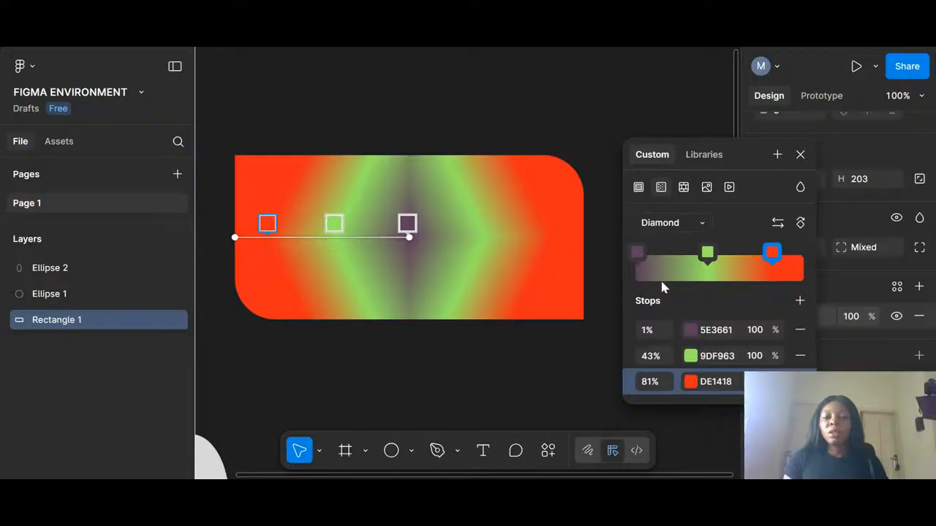
key("ctrl+z")
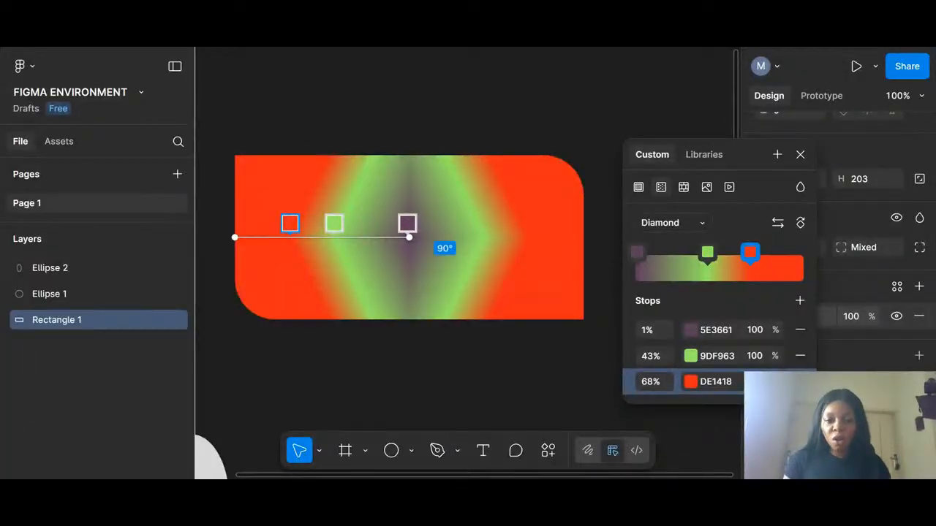
Step: Rotate the diamond gradient on the canvas to a slight tilt, and move its purple end above the rectangle's upper edge
left_click_drag(435, 176, 478, 242)
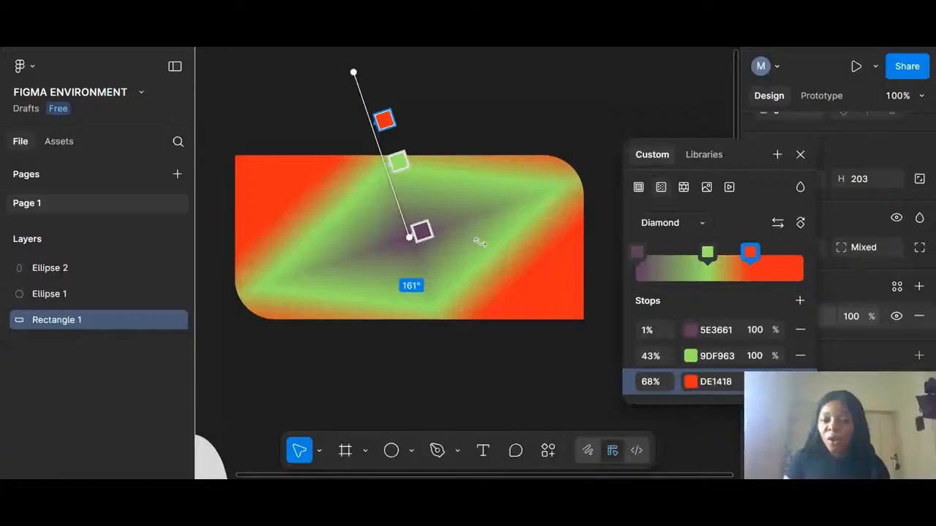
left_click_drag(479, 243, 412, 246)
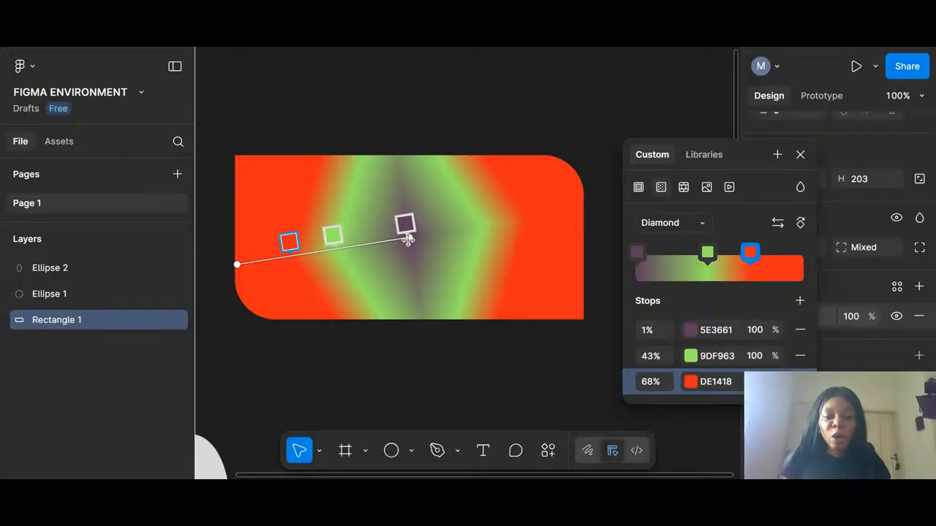
left_click_drag(407, 239, 459, 230)
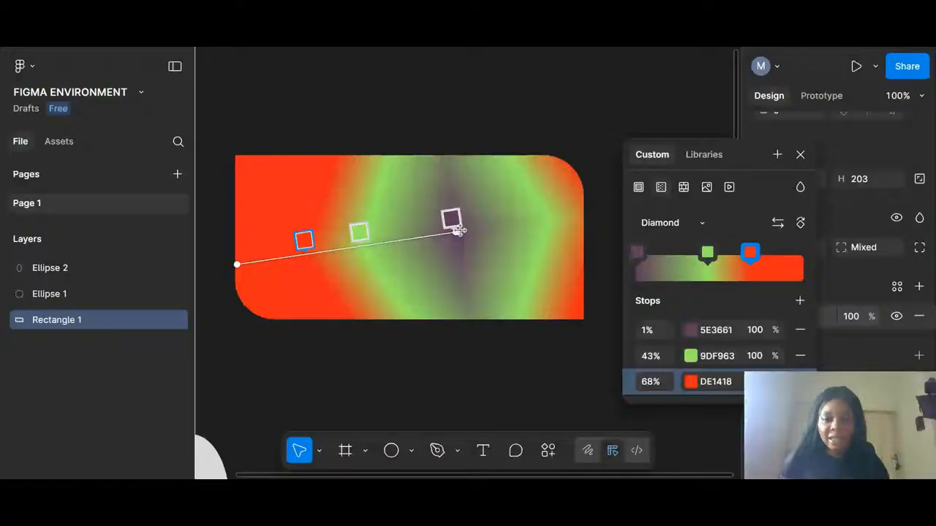
left_click_drag(458, 230, 563, 180)
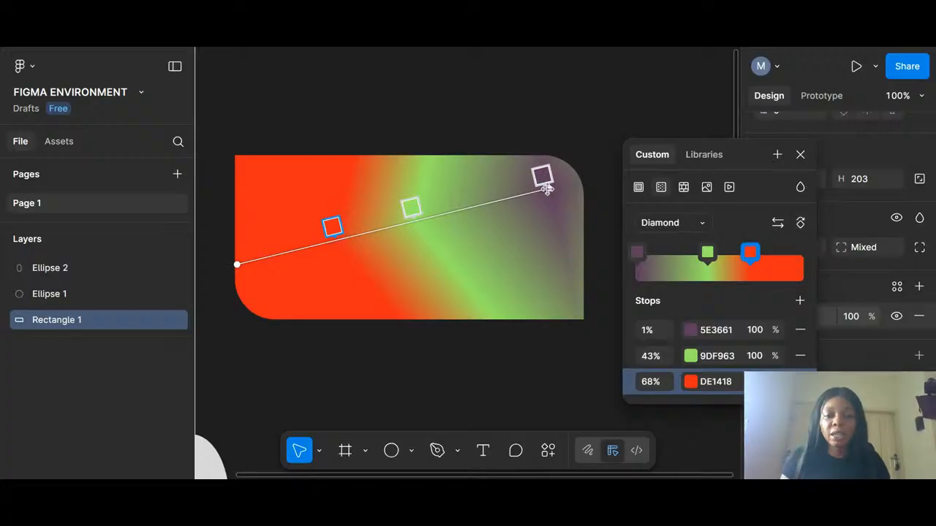
left_click_drag(546, 190, 510, 100)
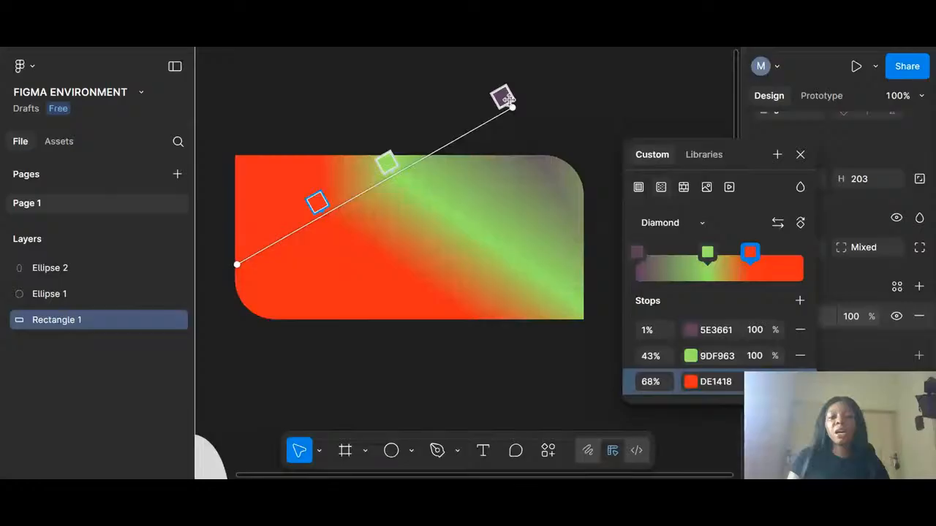
left_click_drag(510, 101, 518, 86)
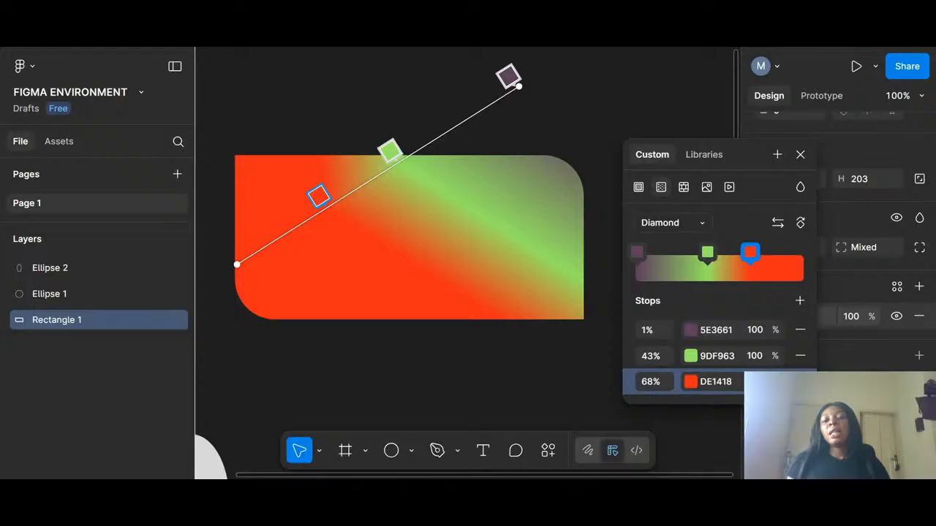
Step: Flip the gradient back and forth, leaving its stops reversed with red at 32% and purple at 99%, and rotate it once
left_click(777, 224)
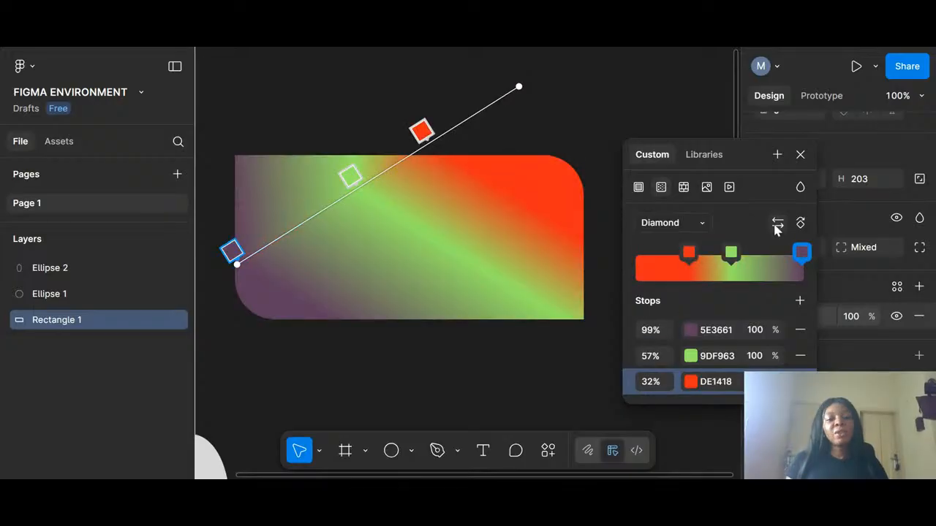
left_click(777, 226)
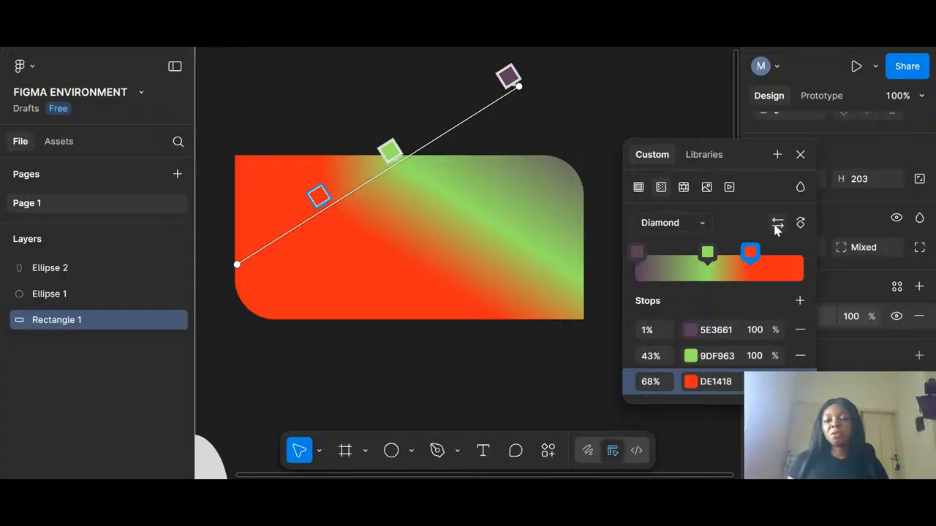
left_click(777, 227)
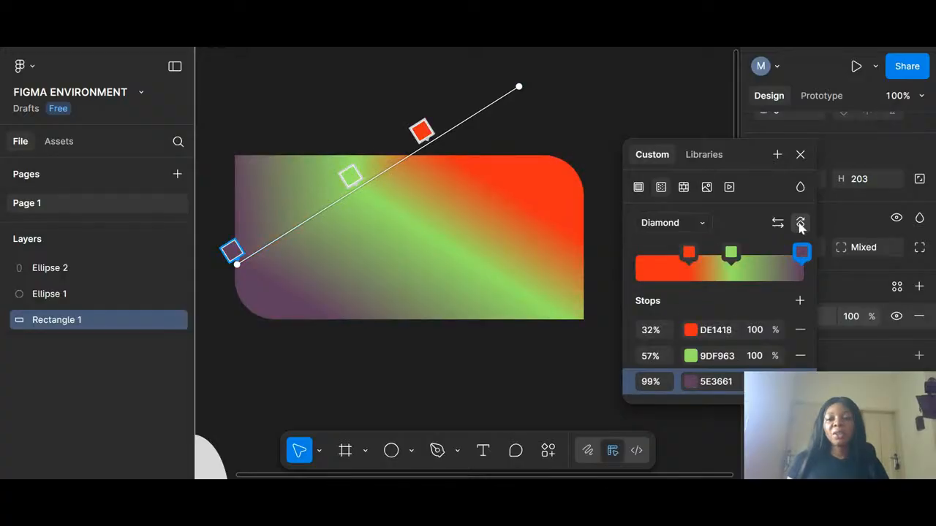
left_click(799, 227)
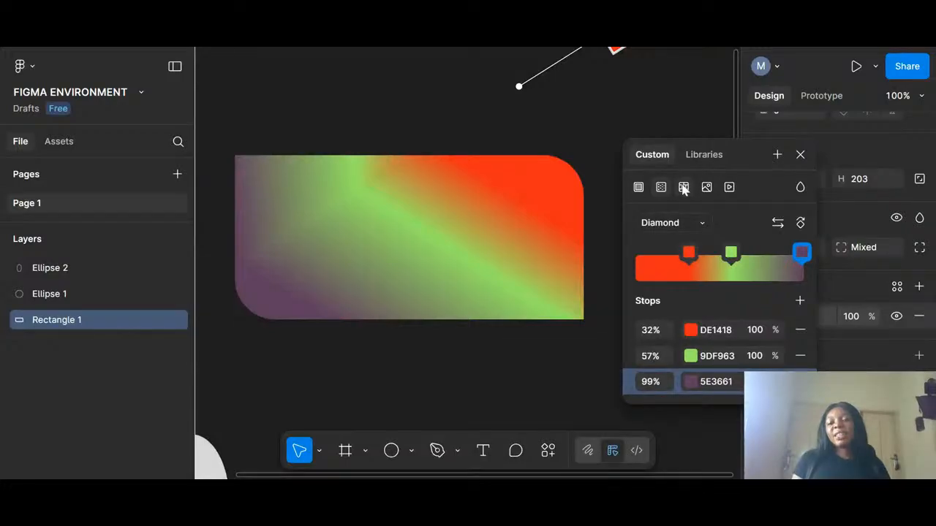
Step: Switch the rectangle's fill from gradient to a pattern
left_click(684, 188)
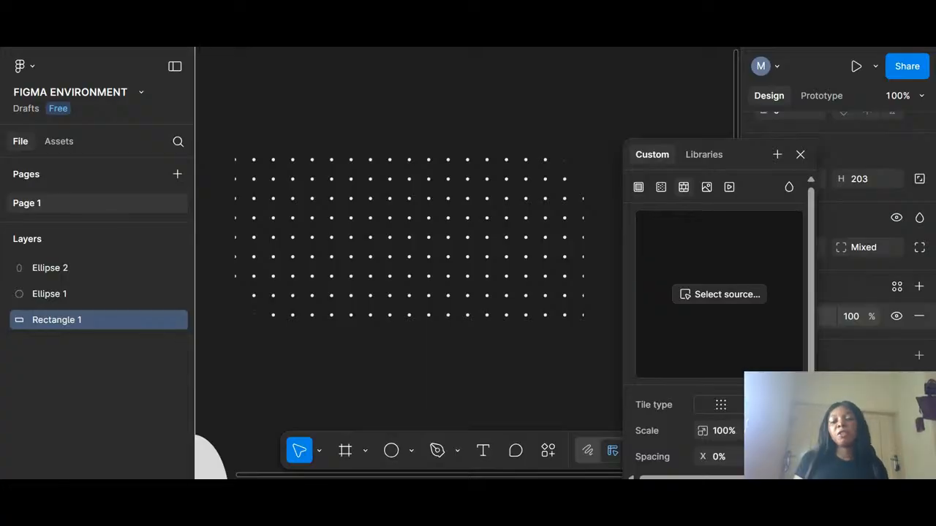
Step: Give the rounded rectangle the food menu image as its fill and scale it with the Fit mode
left_click(708, 189)
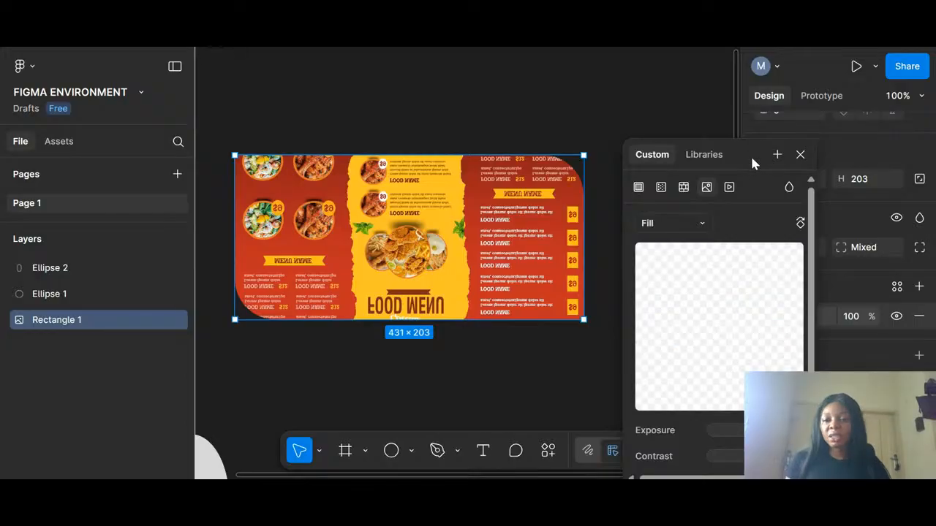
left_click_drag(751, 157, 745, 95)
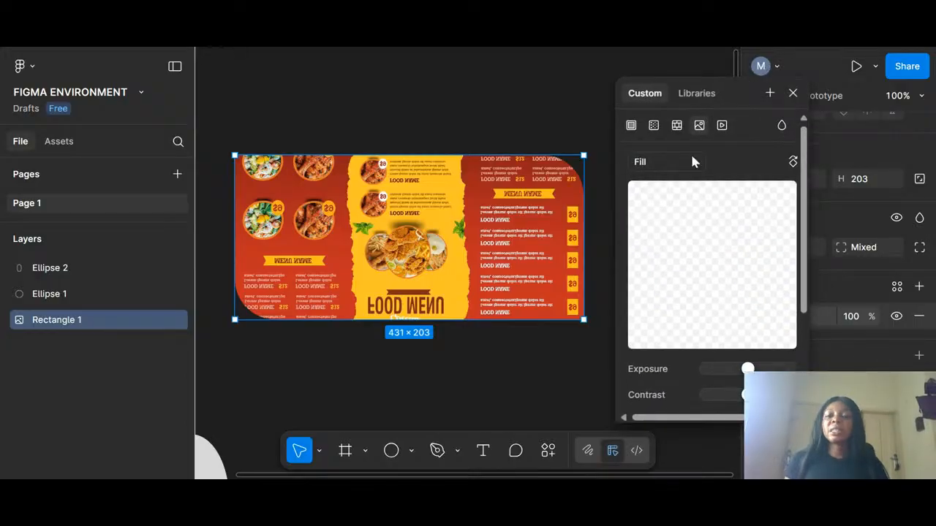
left_click(691, 161)
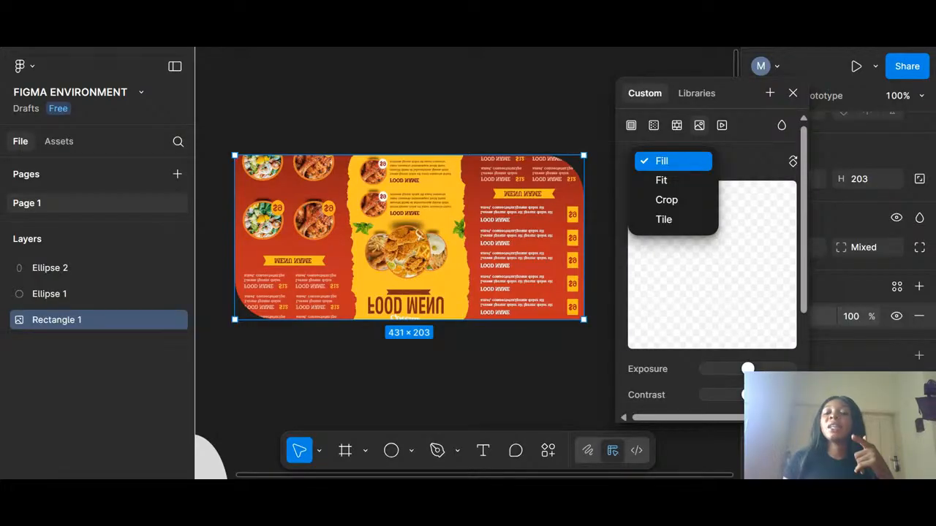
left_click(690, 180)
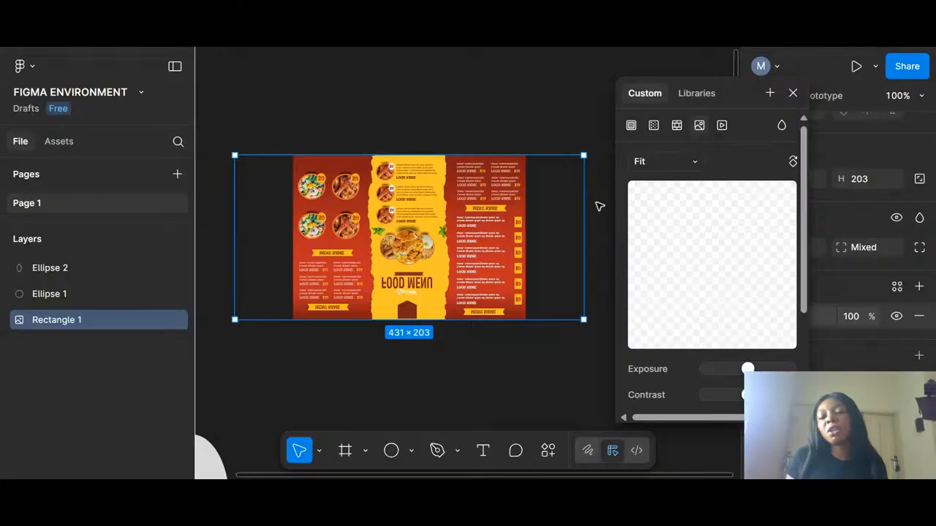
Step: Switch the image fill to Crop and trim both sides of the rectangle to a size of about 276 × 203
left_click(687, 167)
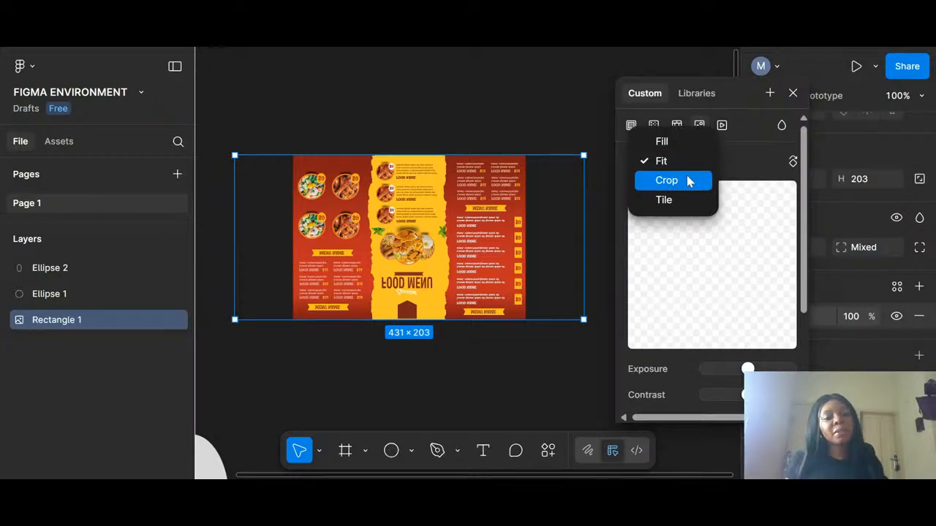
left_click(687, 181)
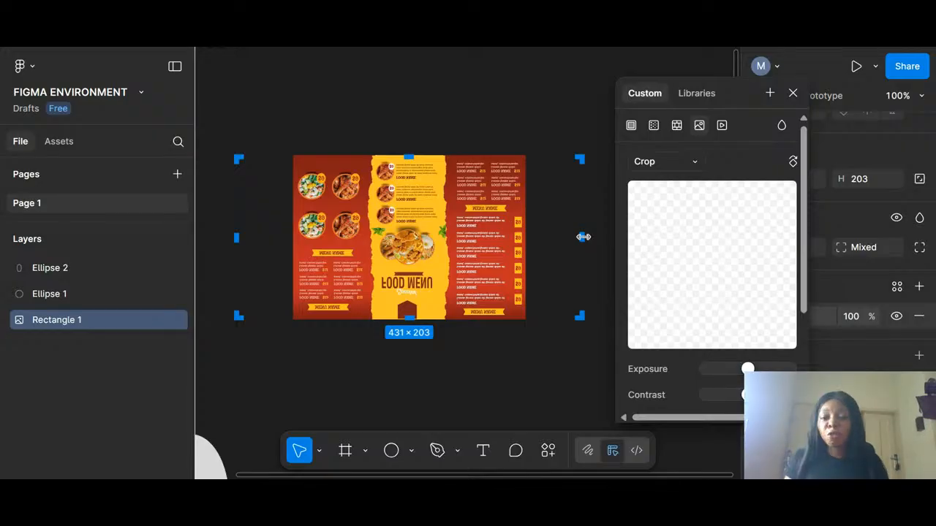
left_click_drag(582, 236, 515, 232)
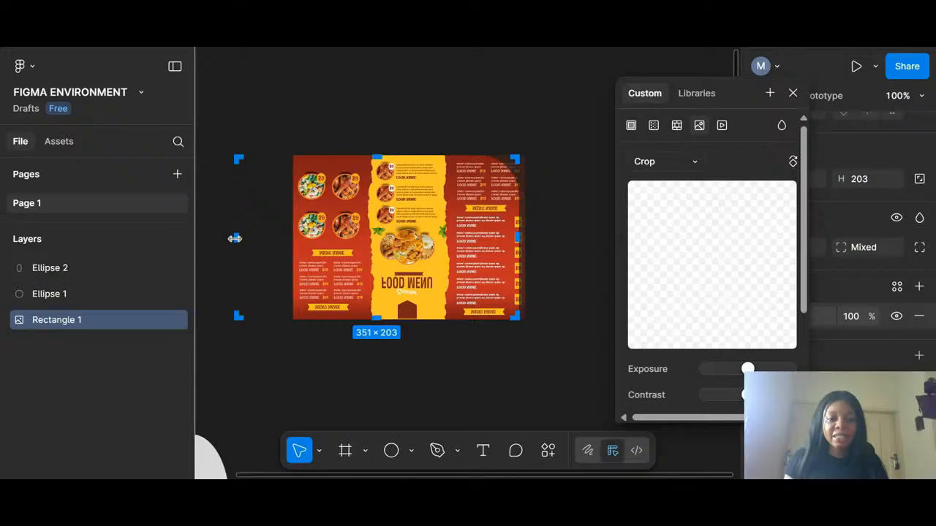
left_click_drag(234, 238, 295, 248)
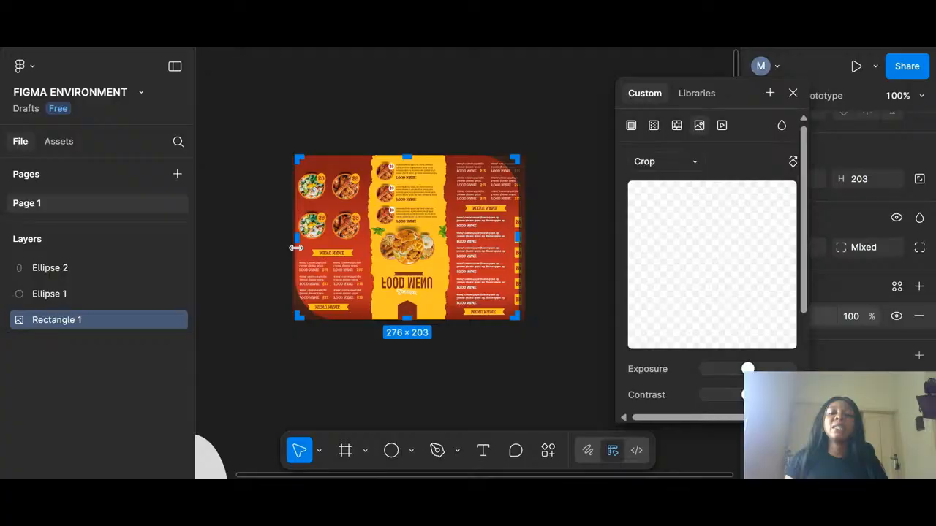
Step: Switch the image fill to Tile and try tile scales of 12% and 3%
left_click(691, 164)
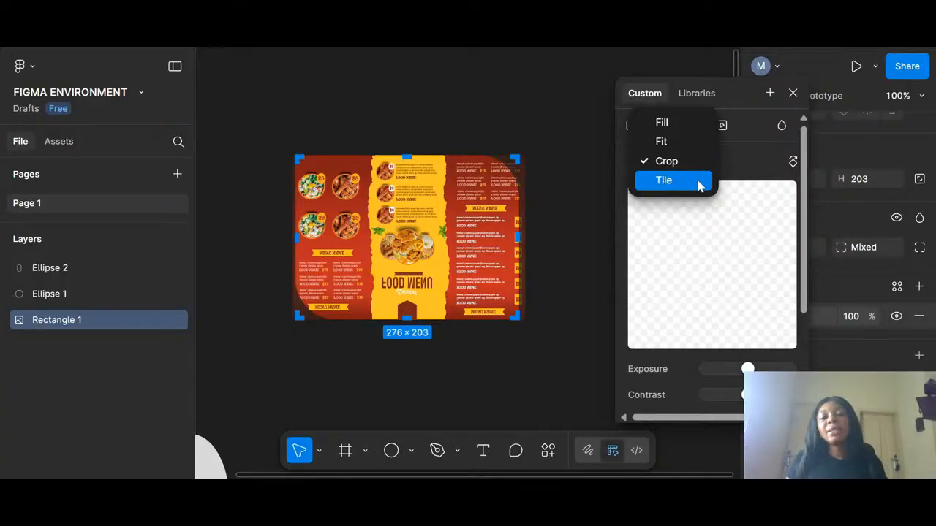
left_click(698, 187)
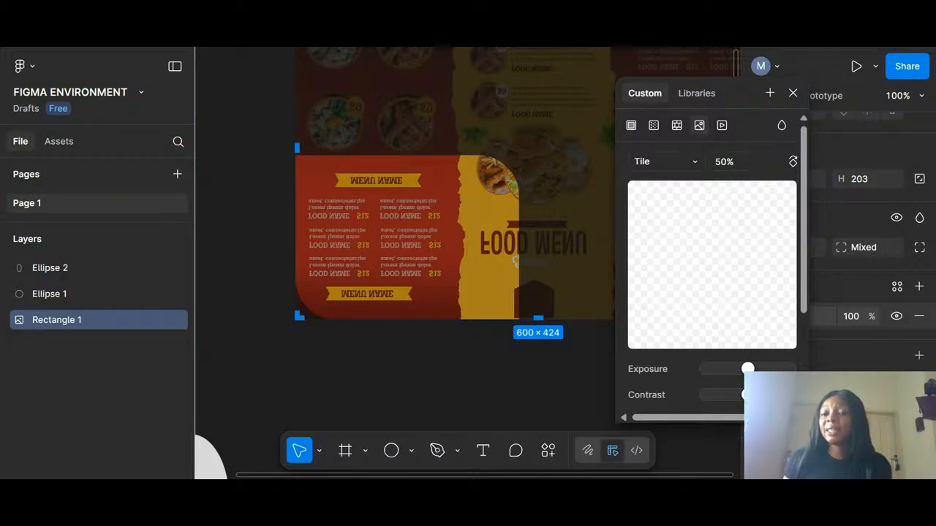
left_click(729, 163)
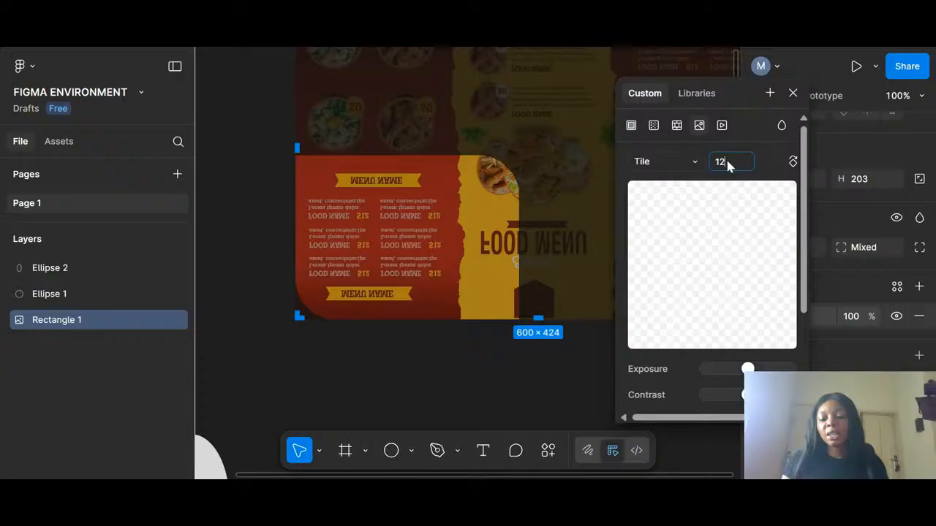
key("Return")
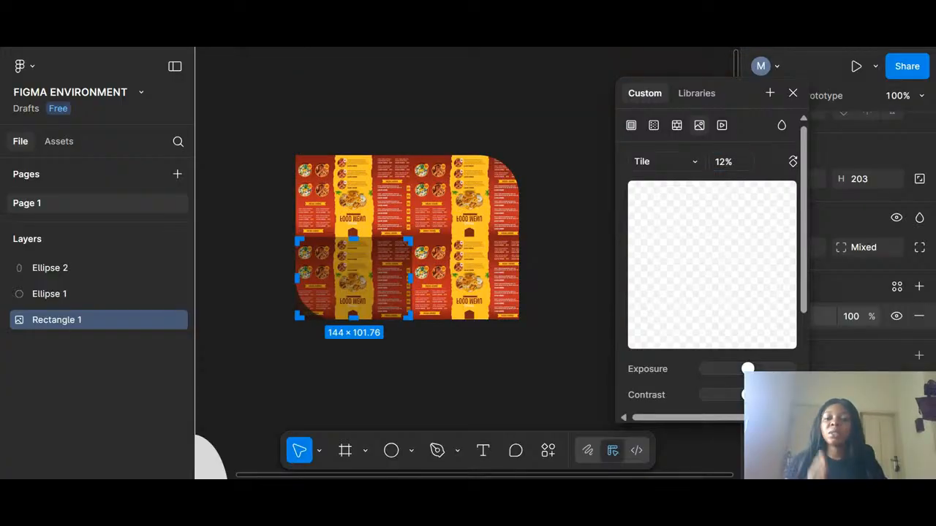
left_click(727, 163)
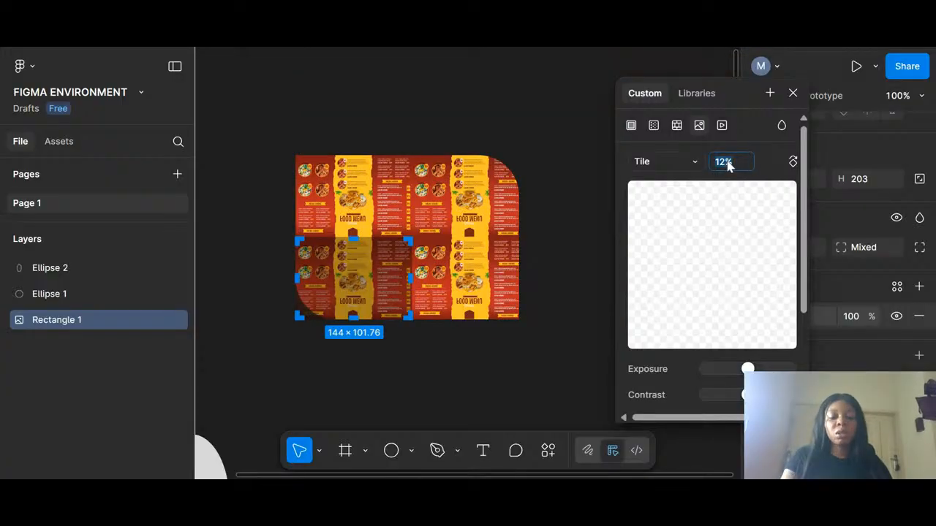
type("3")
key("Return")
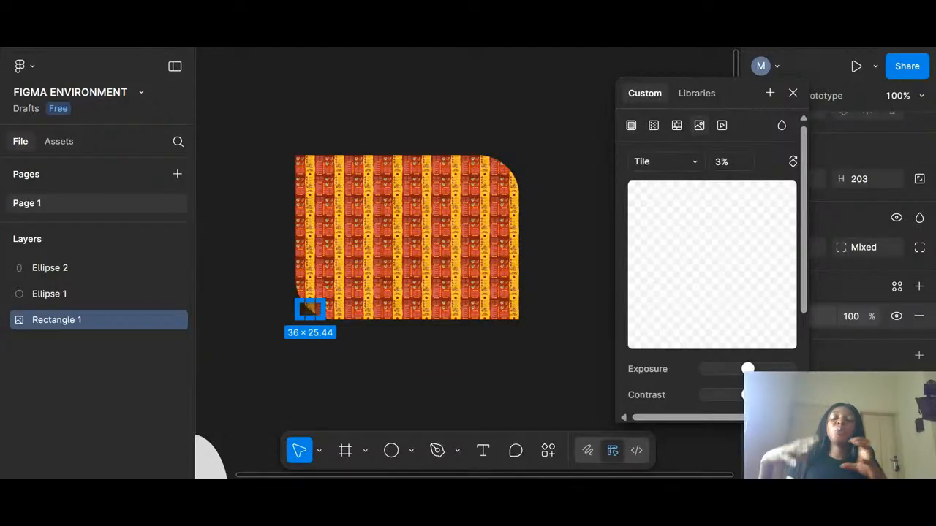
Step: Set the image's tile scale to 100%, and return the image to the Fill scaling mode
left_click(735, 167)
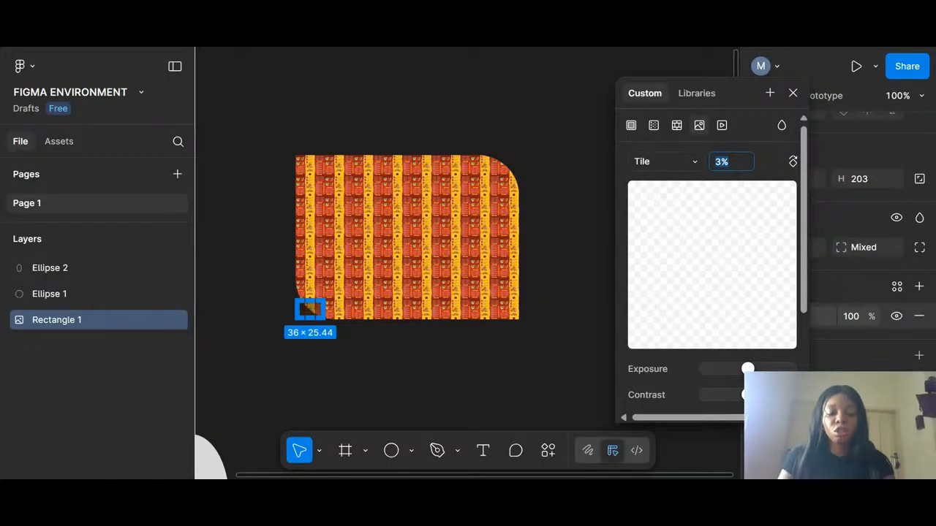
type("100")
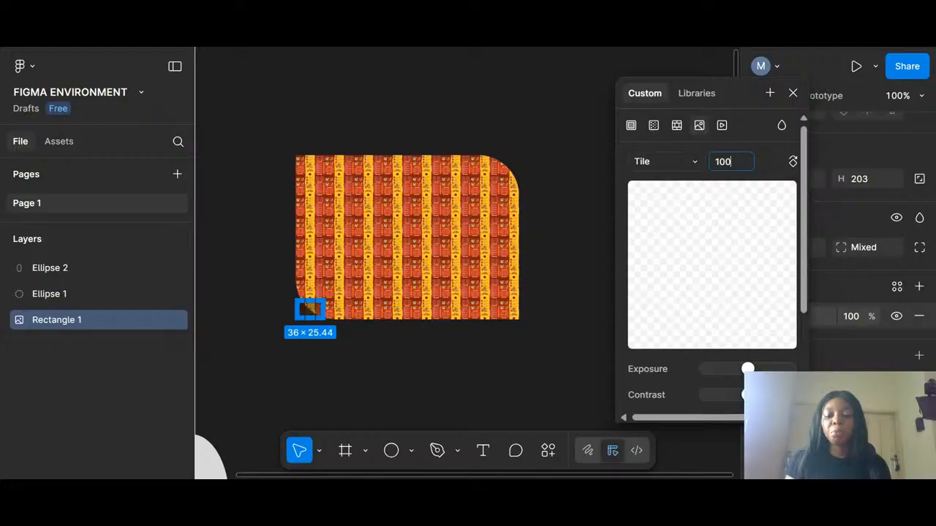
key("Return")
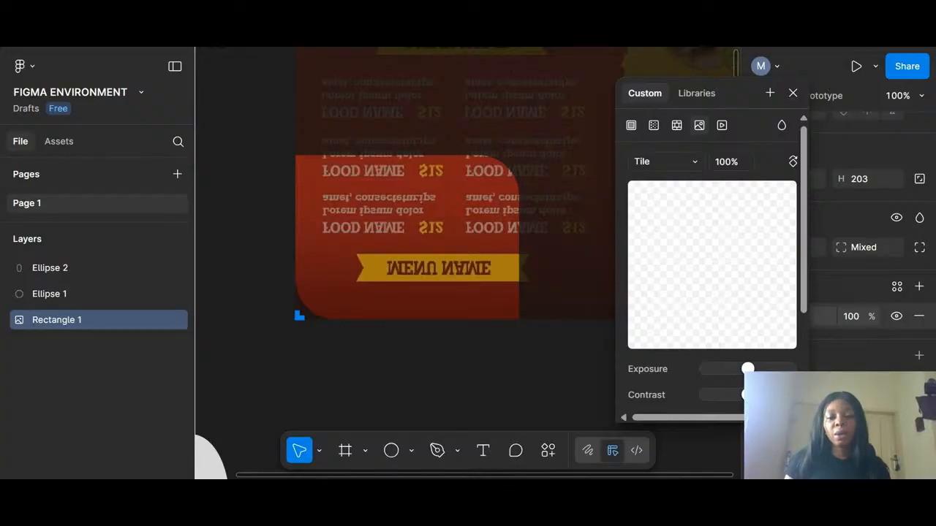
left_click(695, 162)
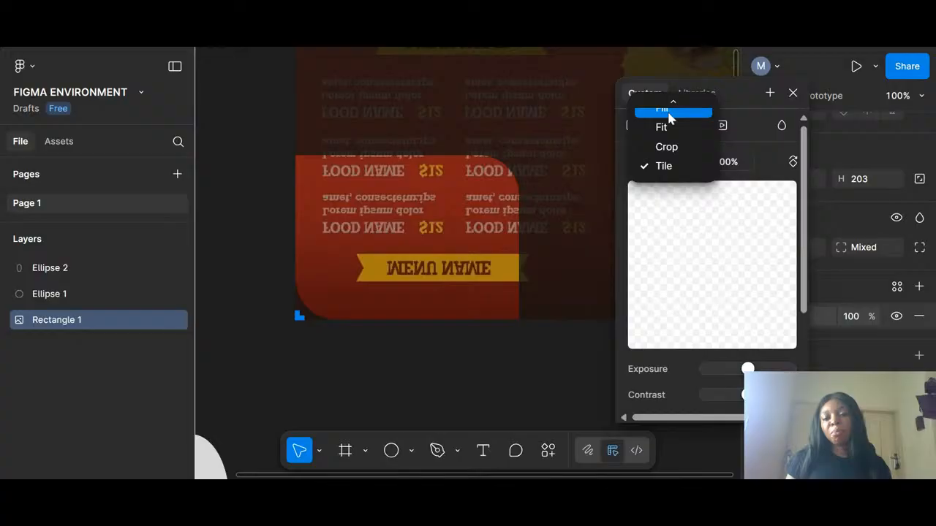
left_click(669, 112)
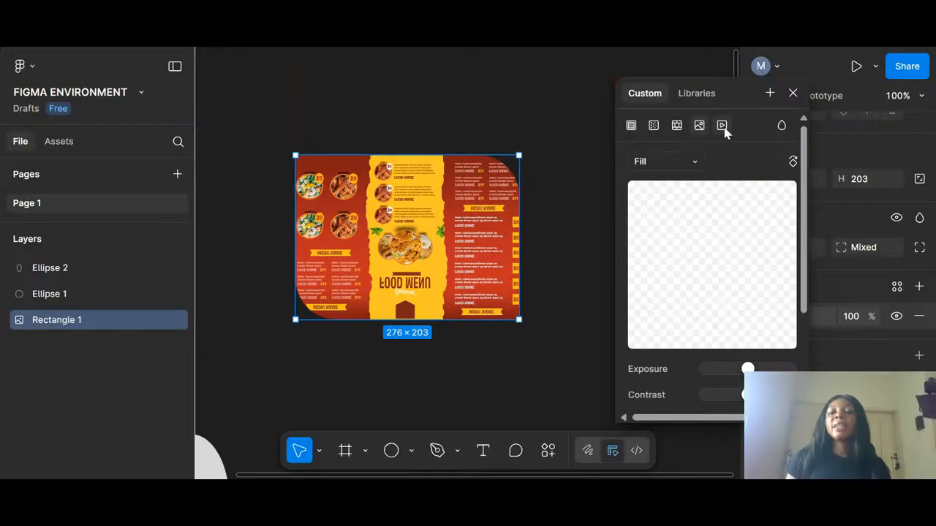
Step: Try a video fill on the rectangle and replace it with a solid green colour, 2CB782
left_click(722, 126)
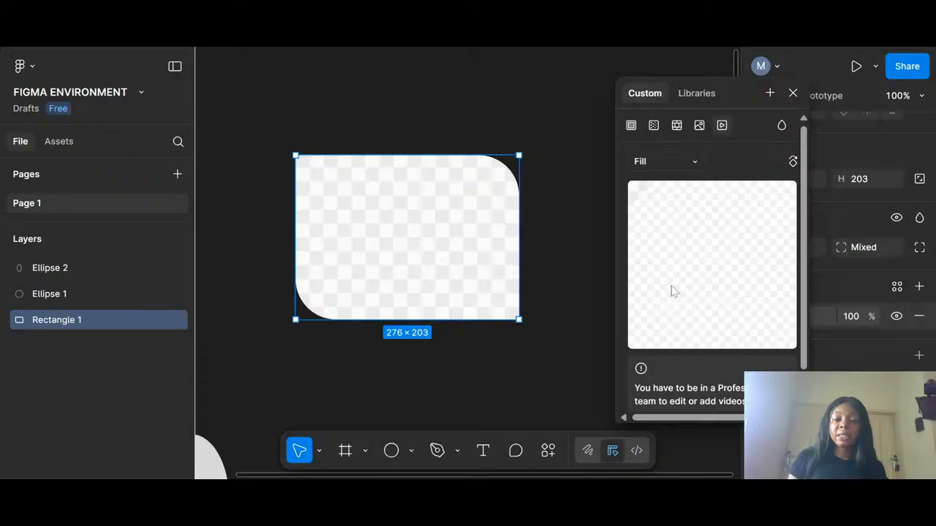
left_click(631, 127)
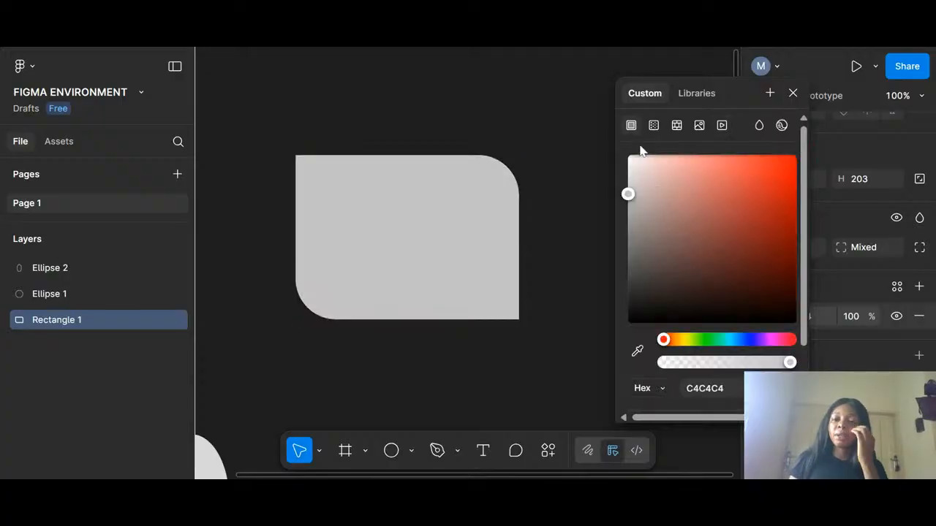
left_click(709, 340)
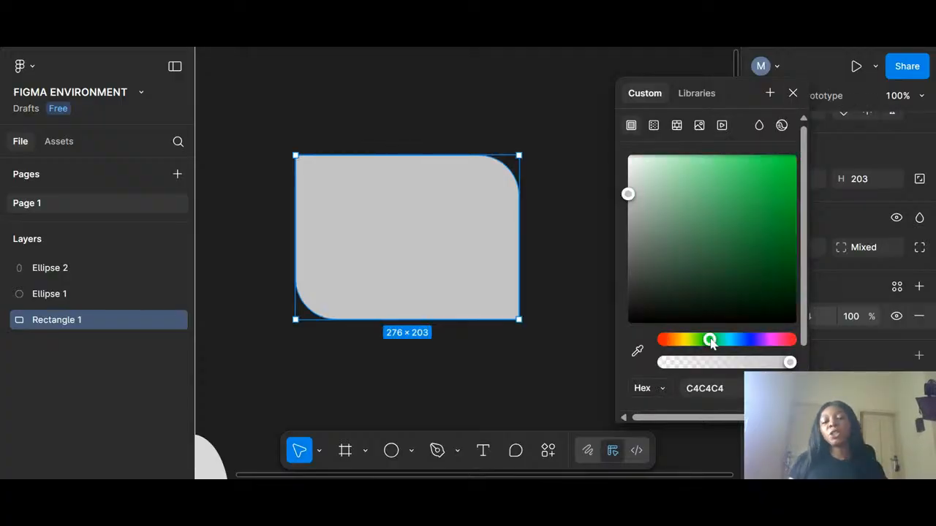
left_click(756, 203)
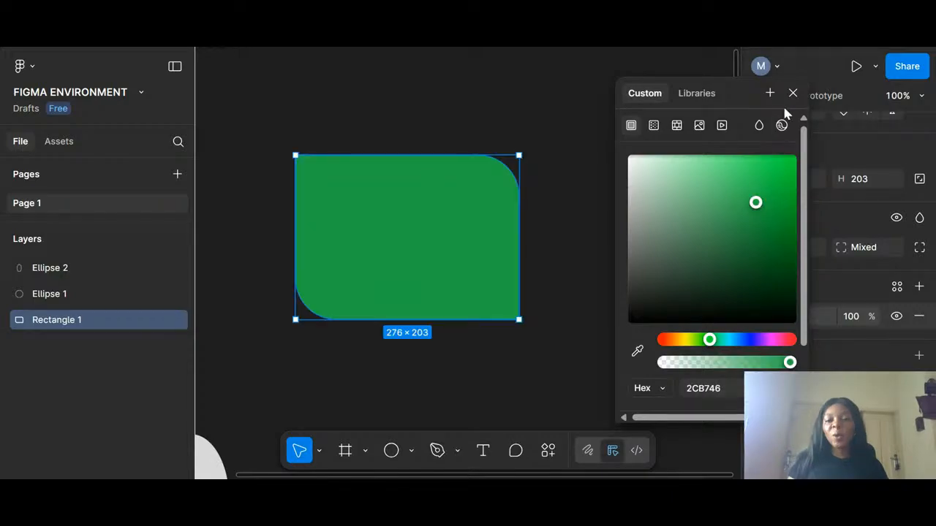
scroll(756, 251, "down", 2)
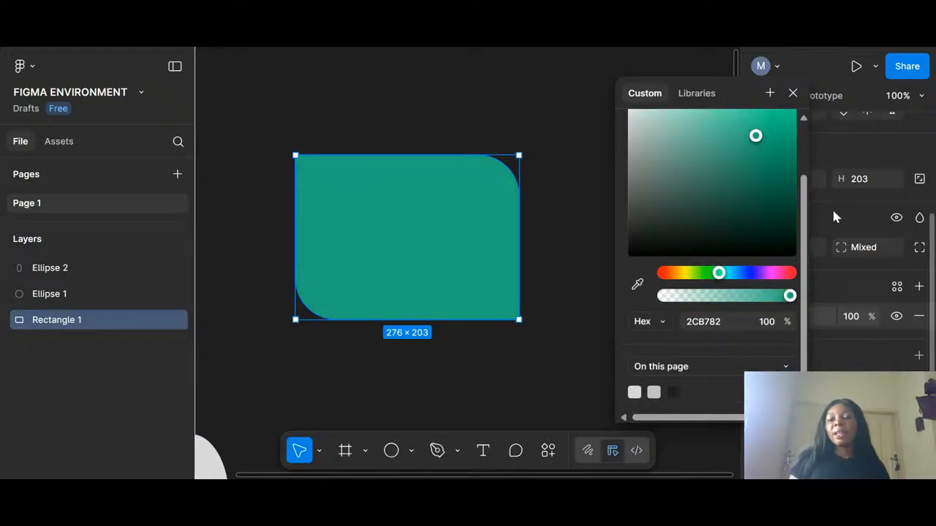
left_click(792, 94)
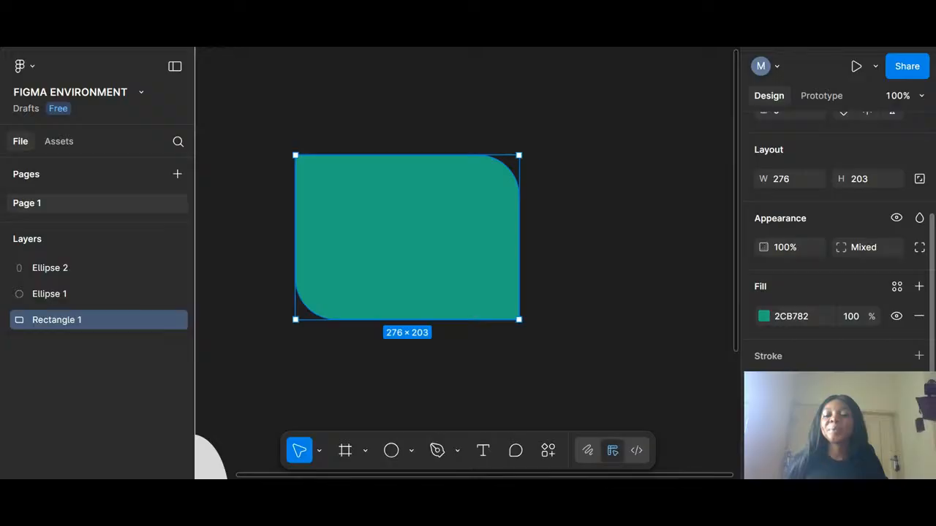
Step: View the rectangle's fill colour settings, and hide and show the green fill
left_click(764, 316)
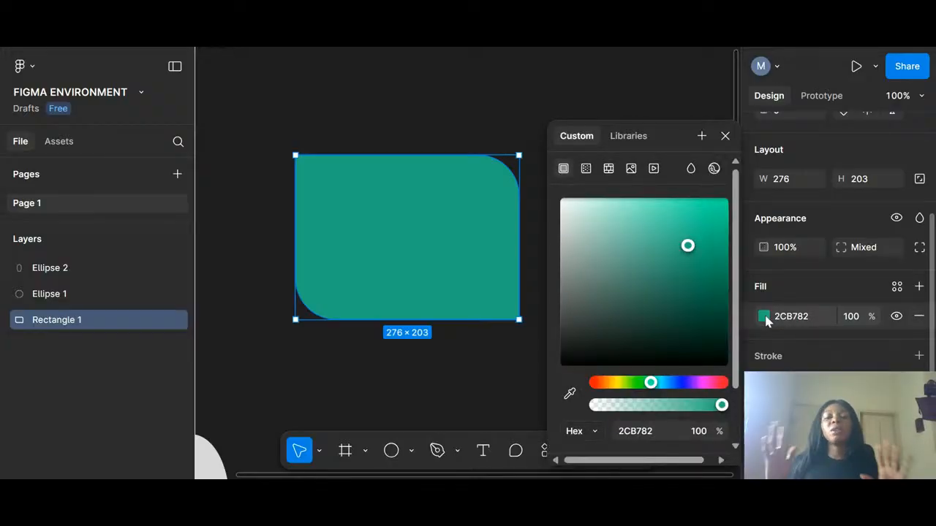
left_click(725, 136)
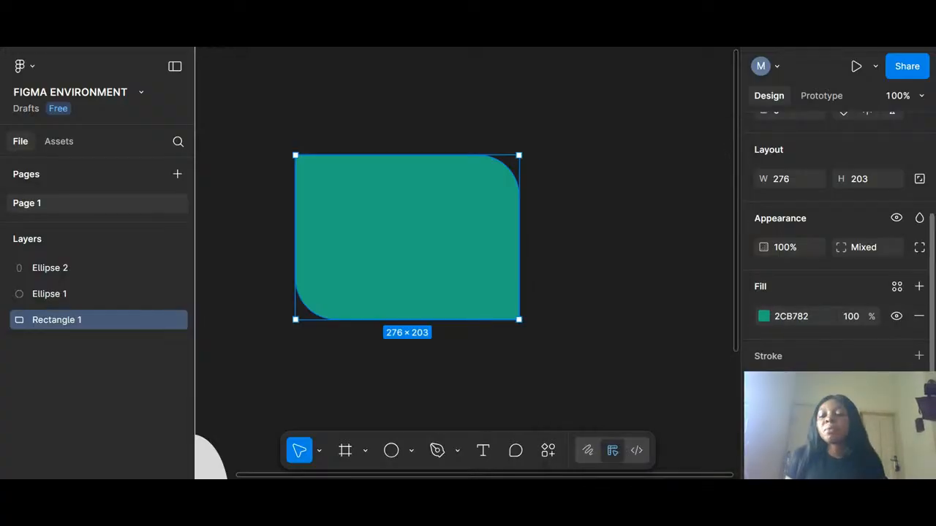
left_click(897, 317)
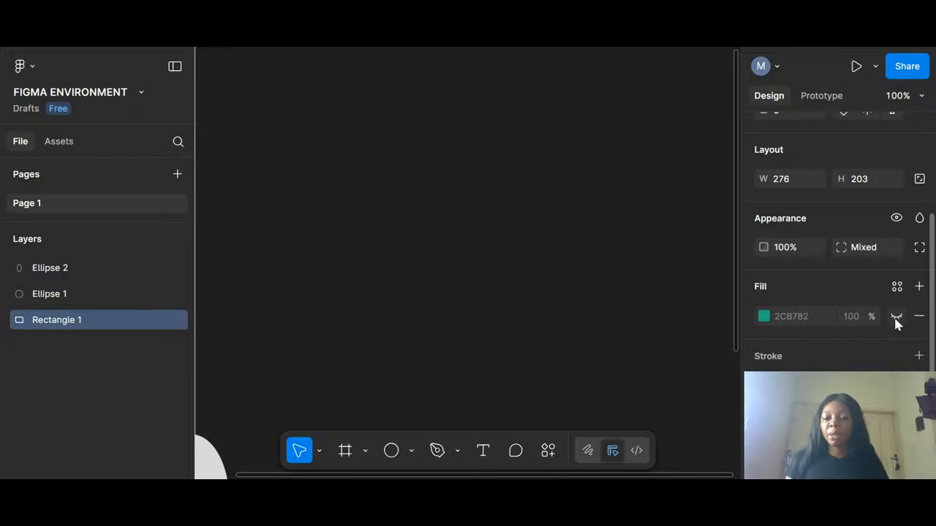
left_click(897, 317)
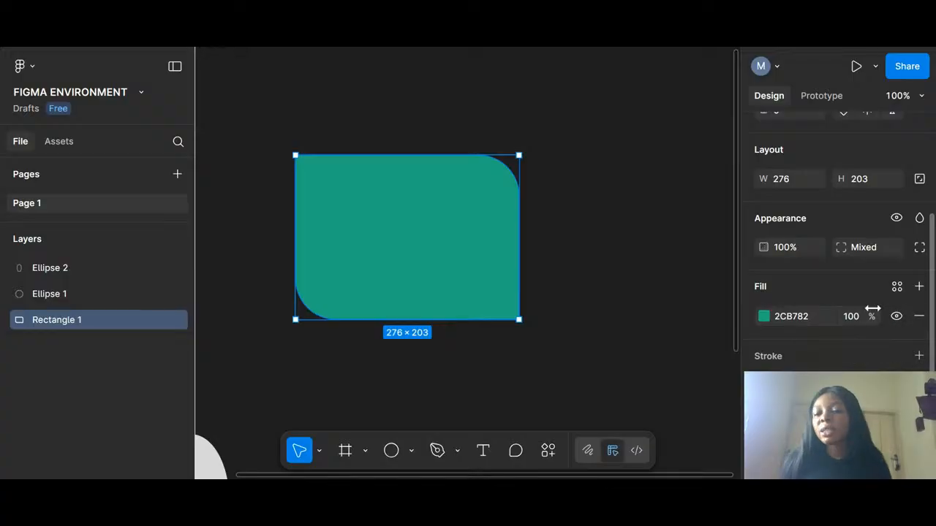
Step: Add four extra fill layers in black at 20% opacity above the rectangle's green fill
double_click(923, 289)
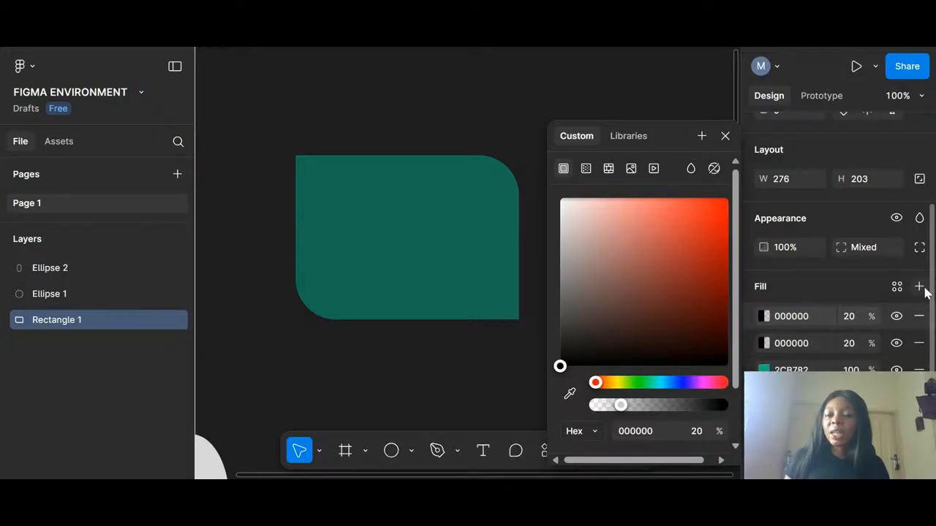
left_click(922, 290)
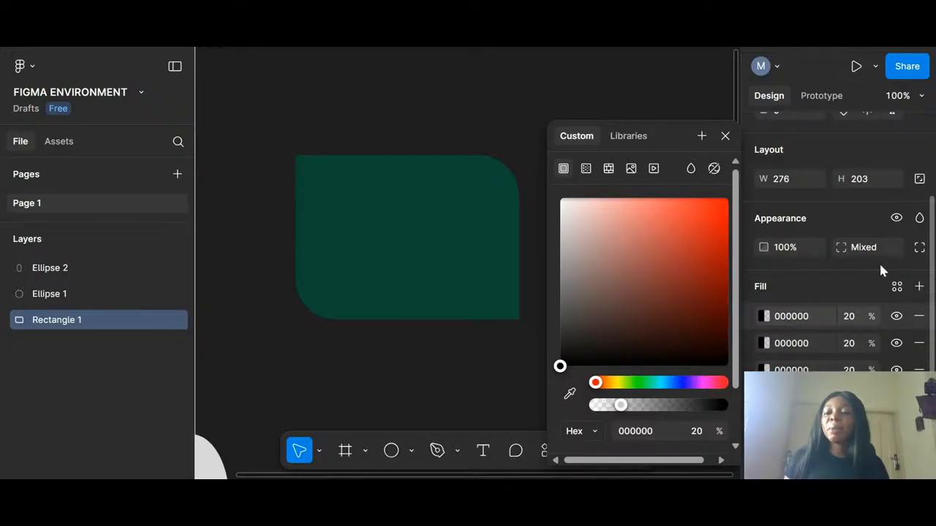
scroll(881, 270, "down", 3)
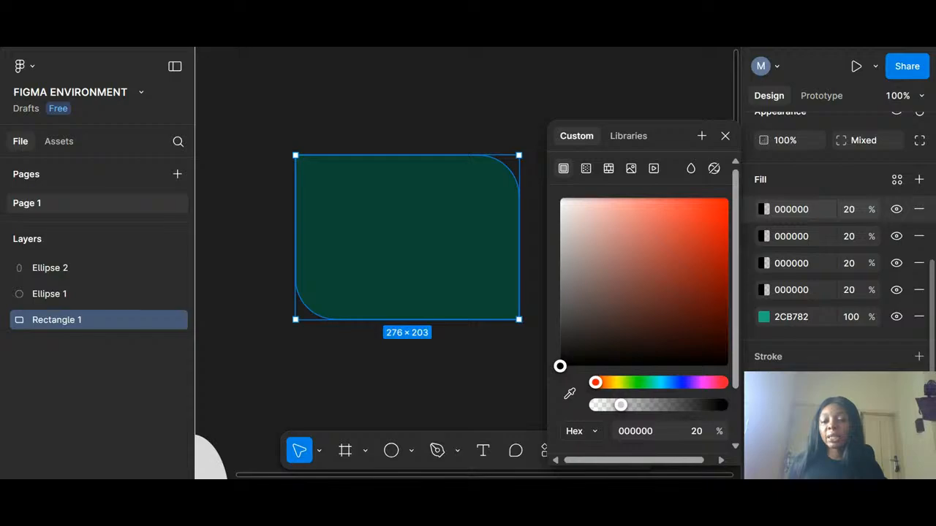
Step: Try the rectangle's topmost black fill layer in white, FFFFFF, at 12% opacity
left_click(803, 211)
type("FFFFFFF")
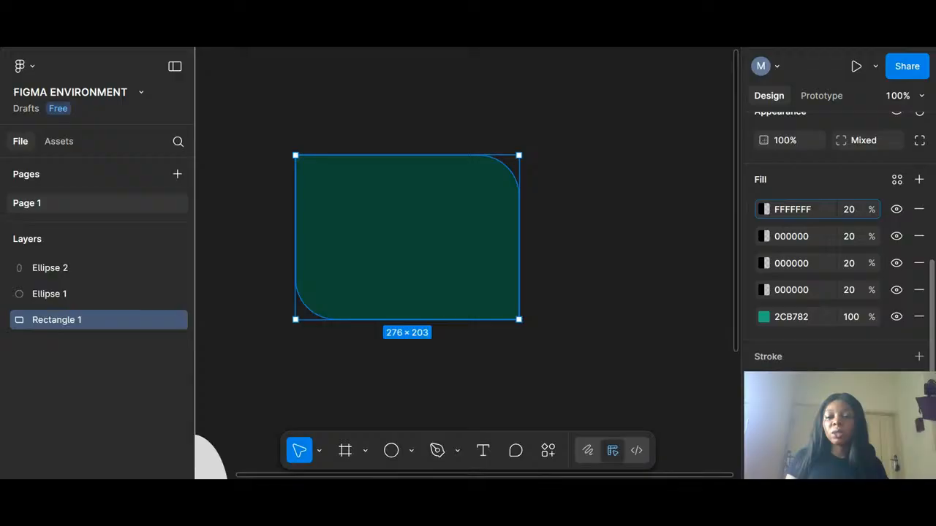
key("Return")
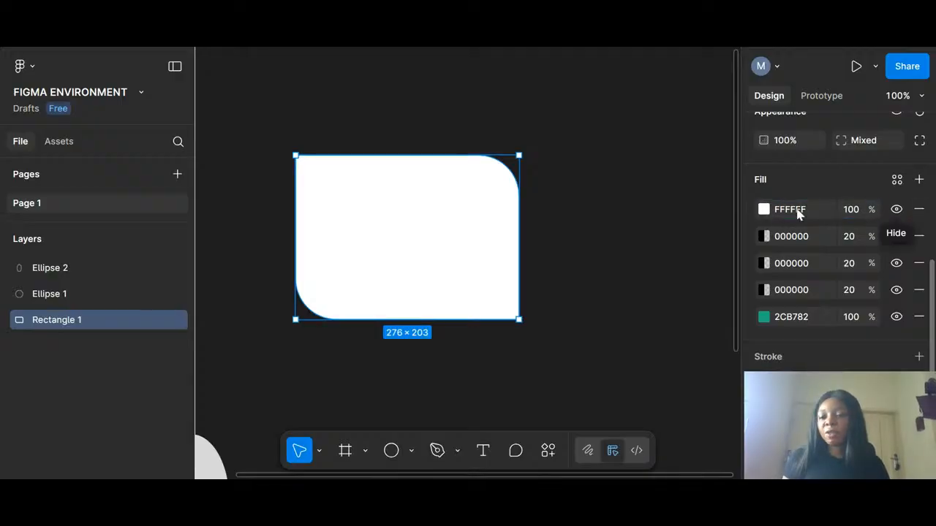
left_click(852, 210)
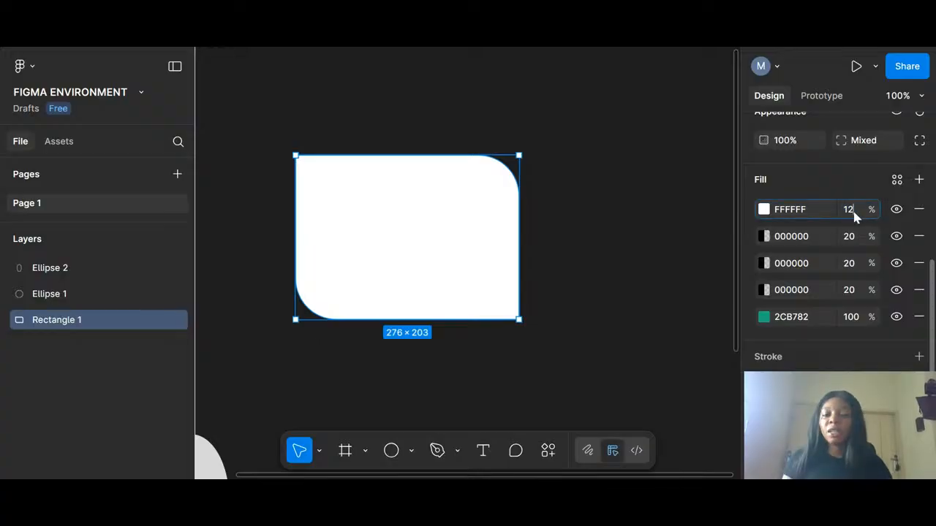
key("Return")
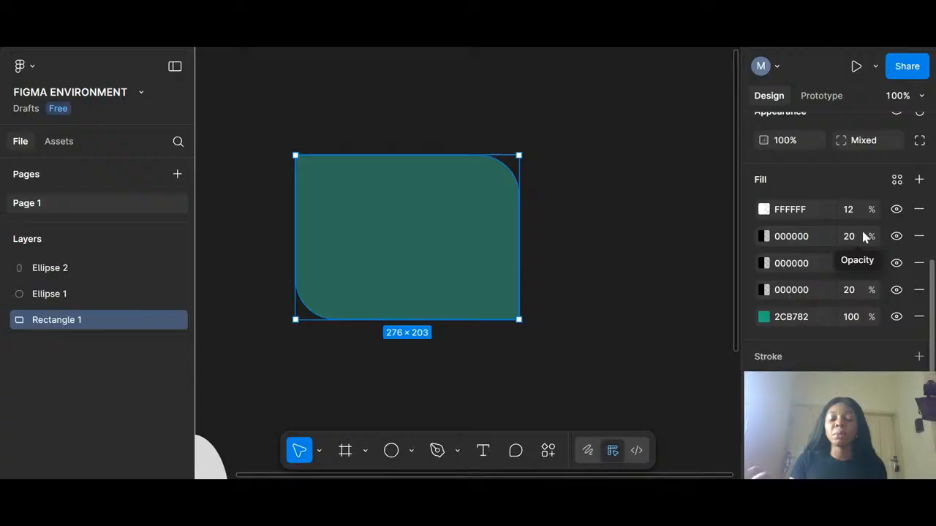
Step: Delete the rectangle's two topmost fill layers and hide the two remaining black ones above the green fill
left_click(920, 210)
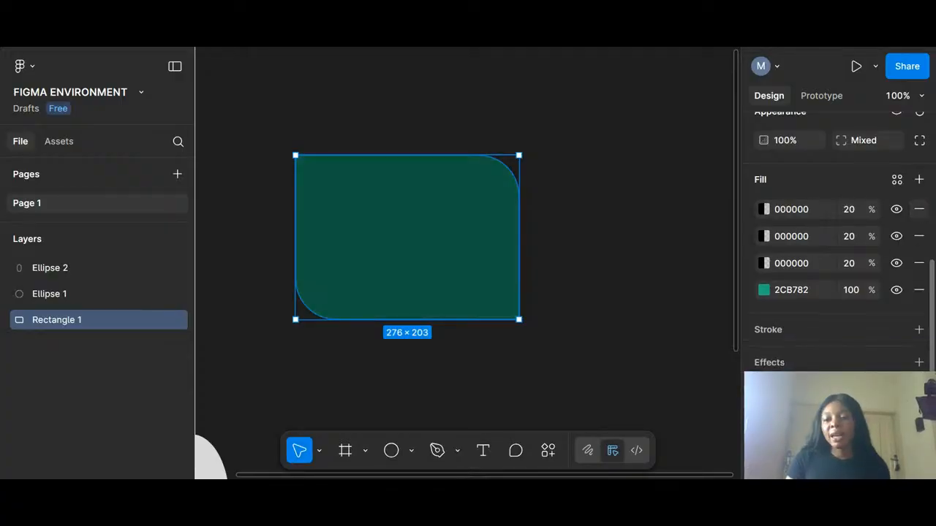
left_click(919, 210)
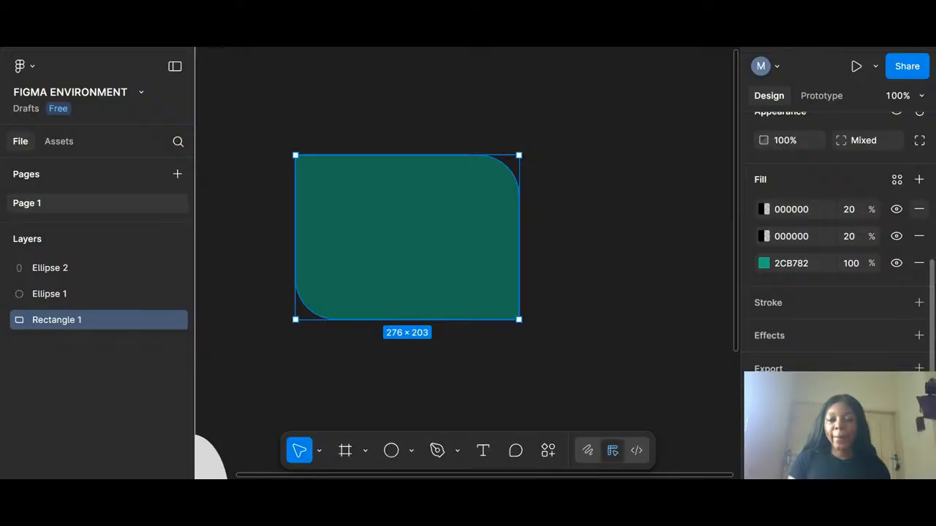
left_click(897, 210)
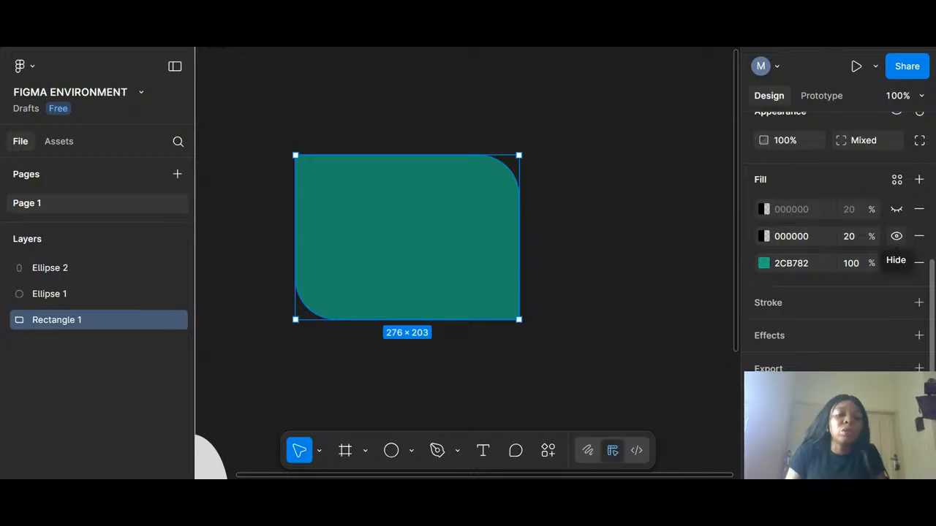
left_click(896, 236)
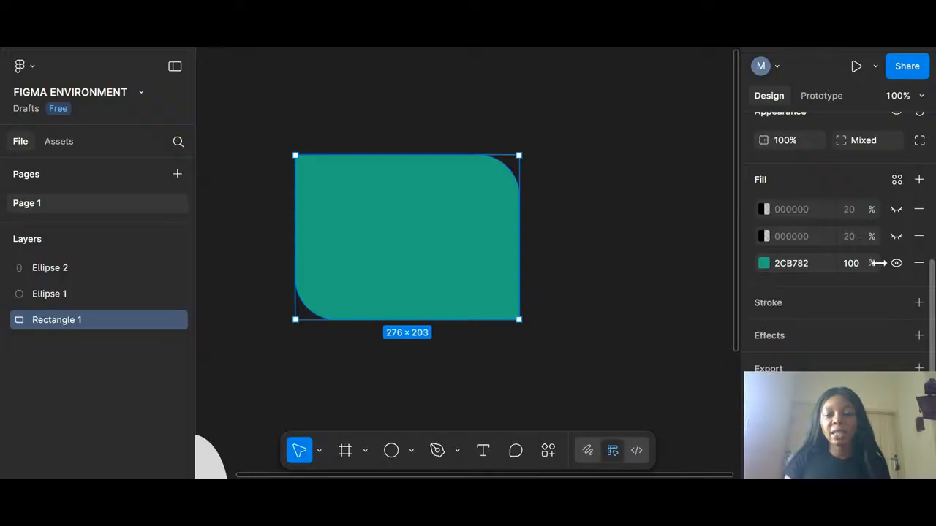
Step: Add a black inside stroke to the rectangle and set its weight to 12
left_click(780, 310)
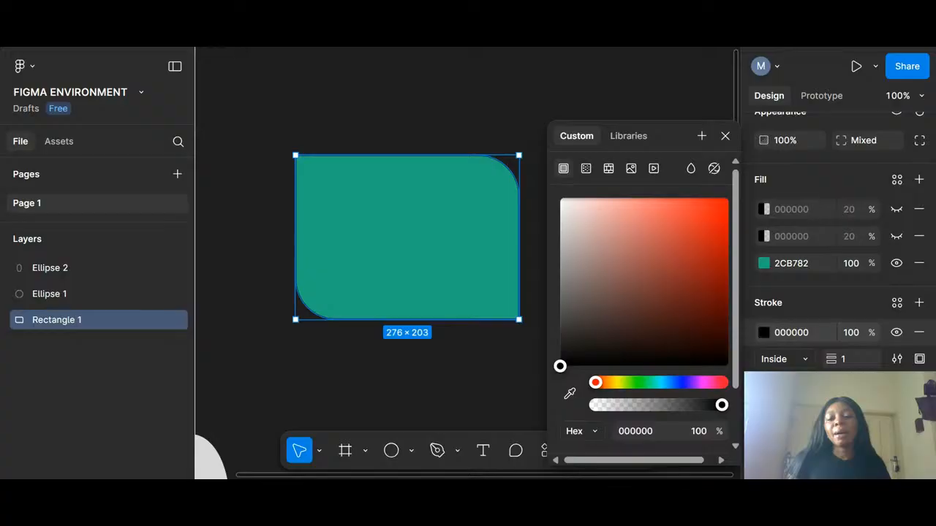
left_click(844, 359)
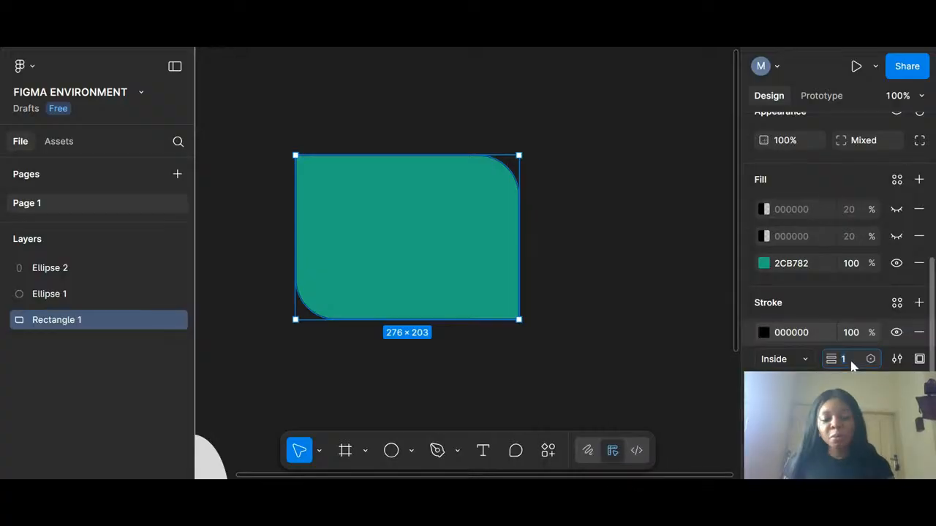
type("12")
key("Return")
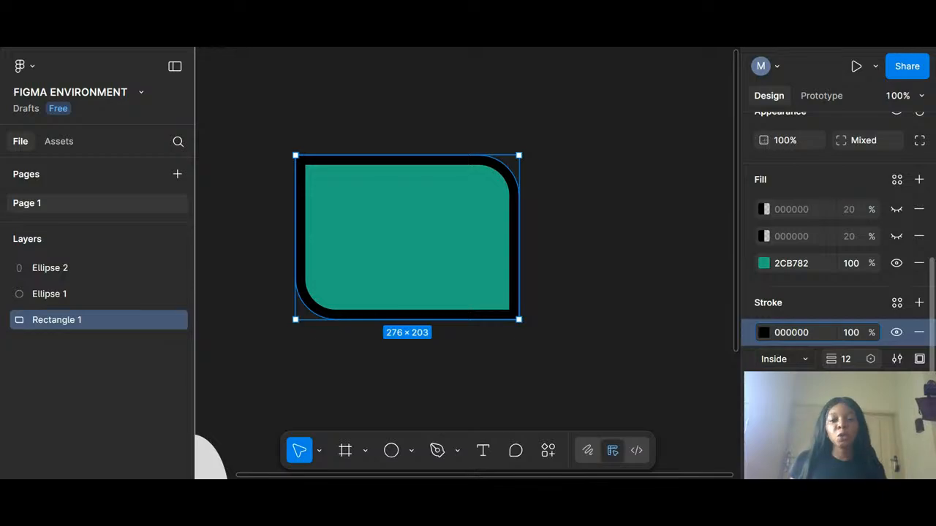
Step: Set the rectangle's stroke weight to 1 and deselect the rectangle
left_click(848, 359)
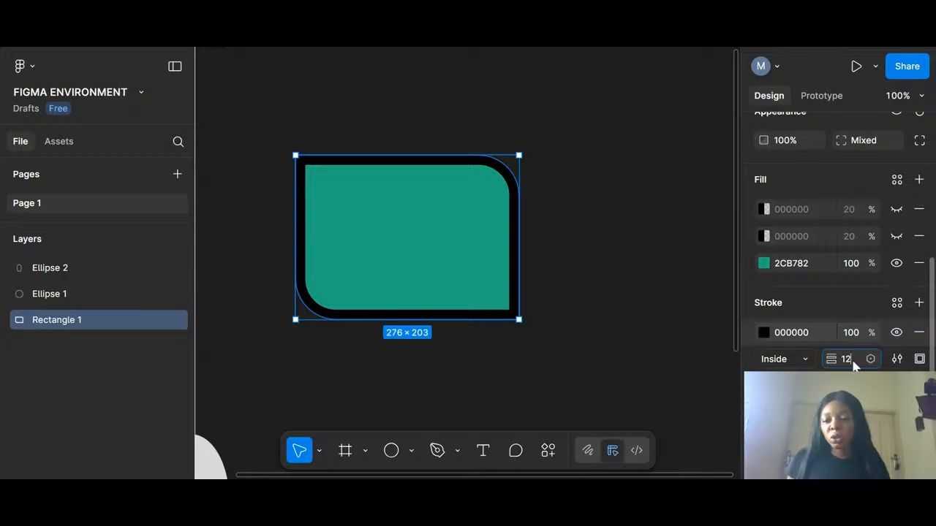
type("1")
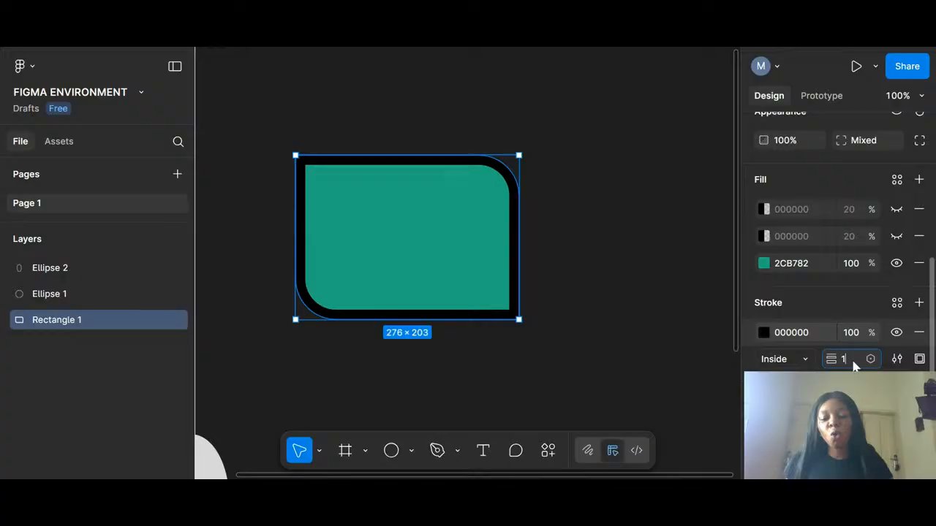
key("Return")
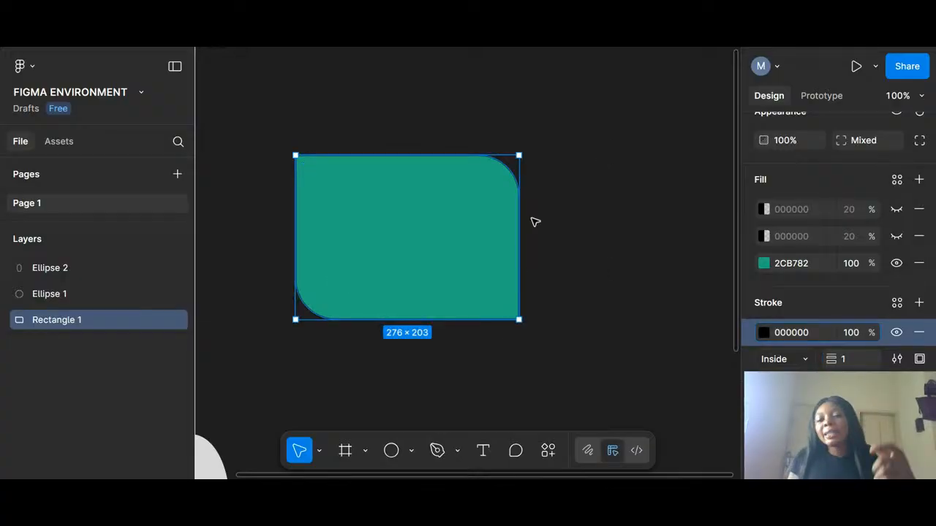
left_click(672, 232)
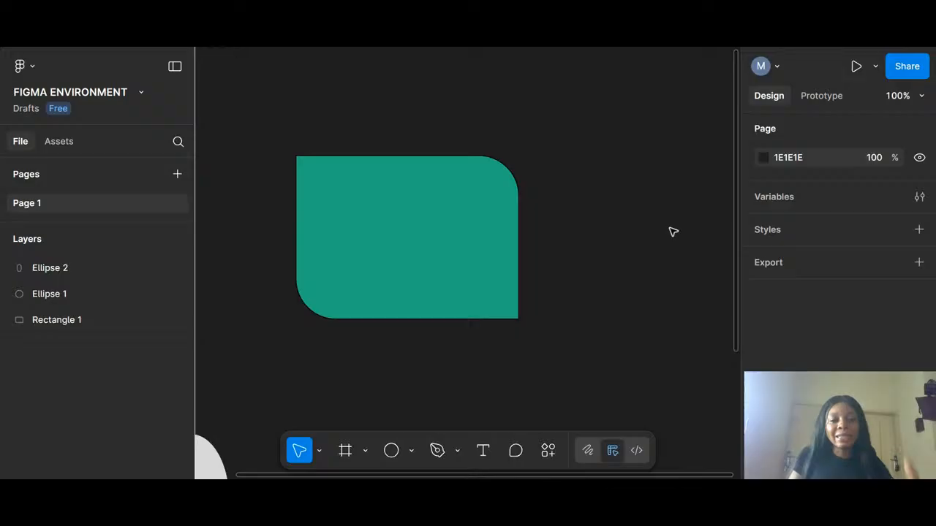
Step: Try the page background in brownish grey, 605656, and restore it to 1E1E1E
scroll(672, 231, "up", 1)
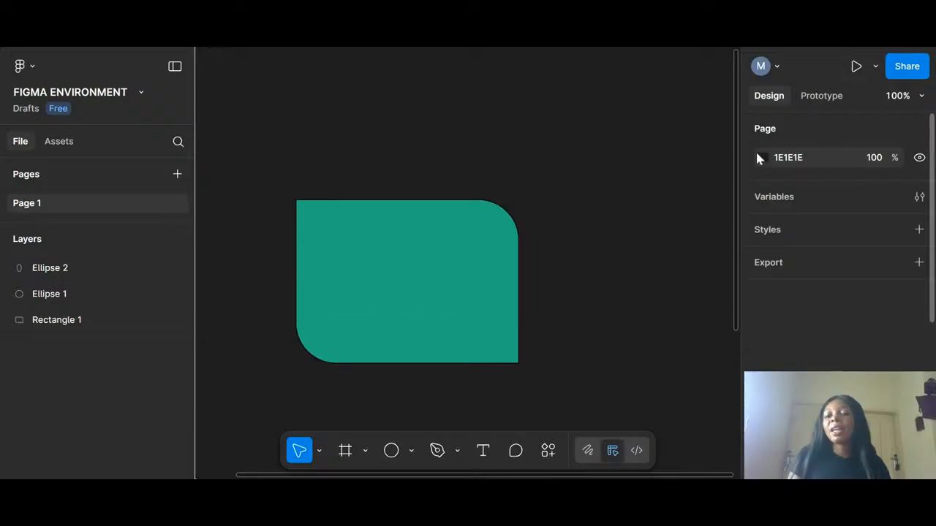
left_click(762, 157)
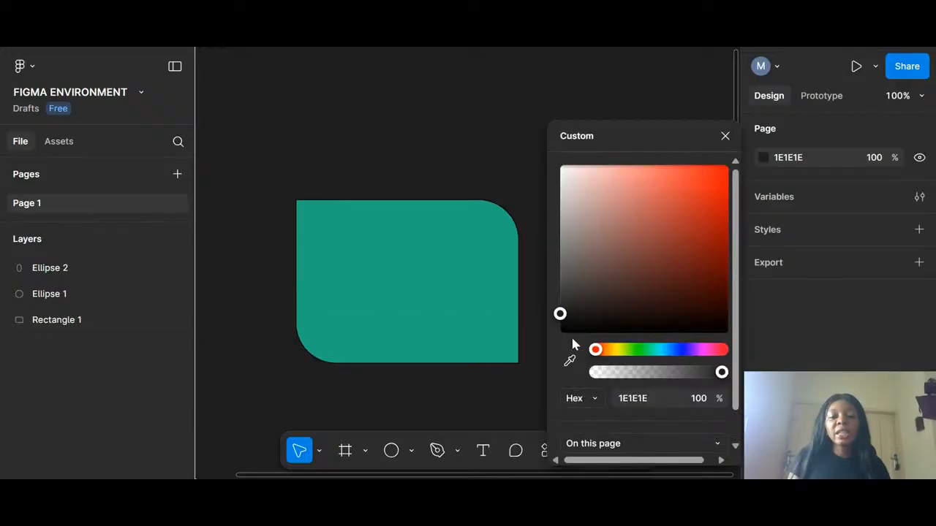
left_click(577, 270)
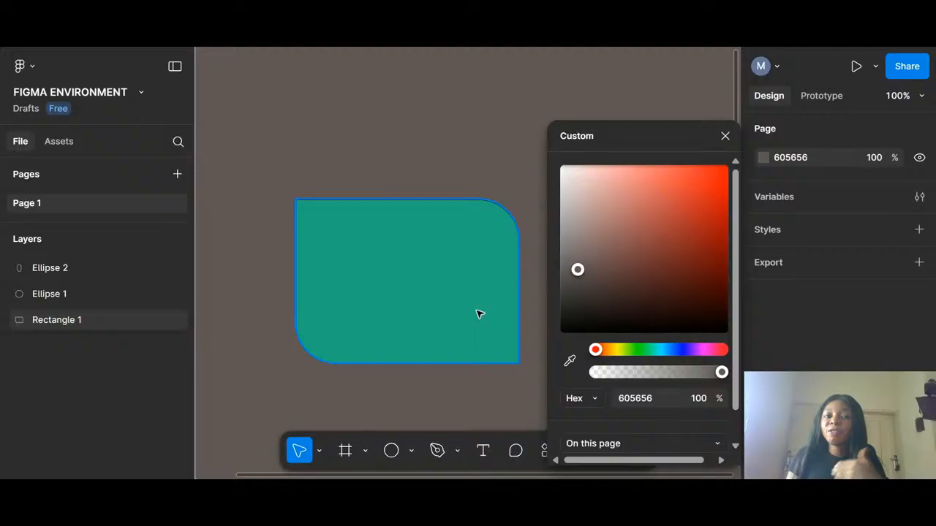
scroll(473, 232, "up", 1)
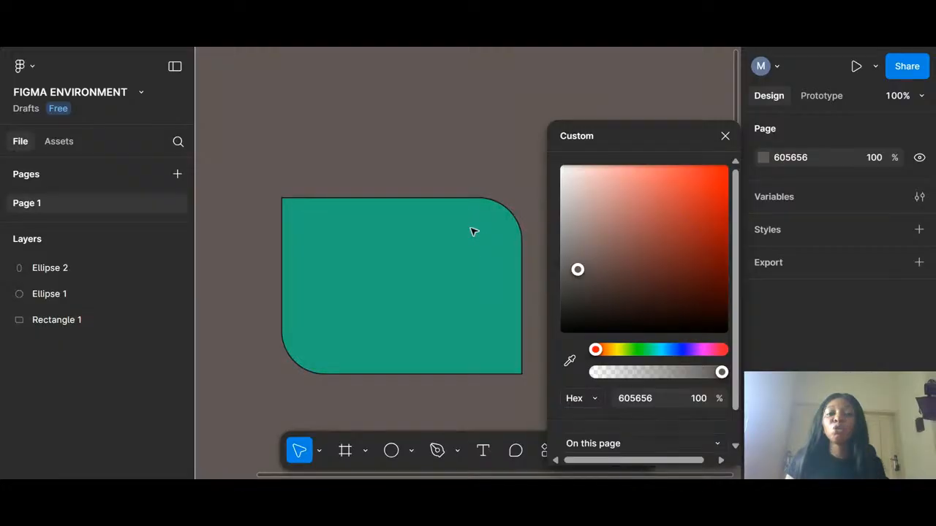
scroll(473, 232, "up", 3)
left_click(635, 398)
type("1")
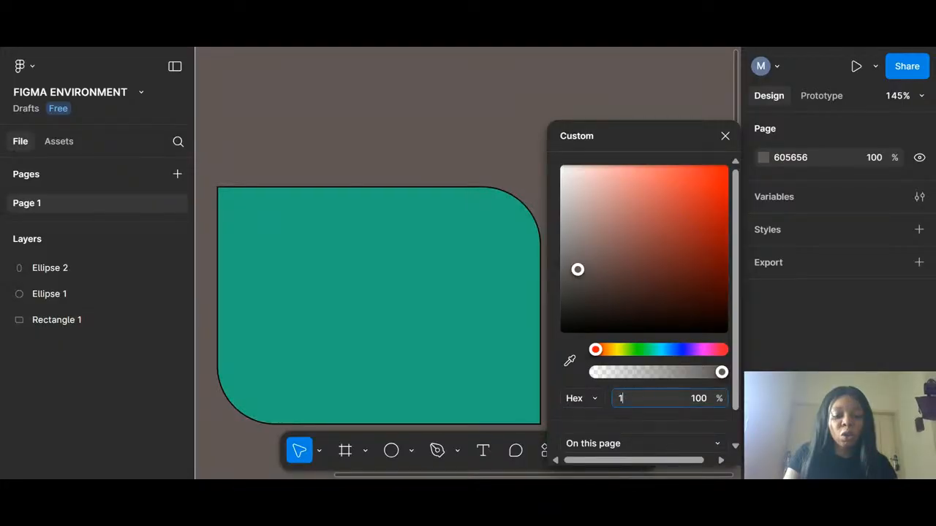
type("E1E1E")
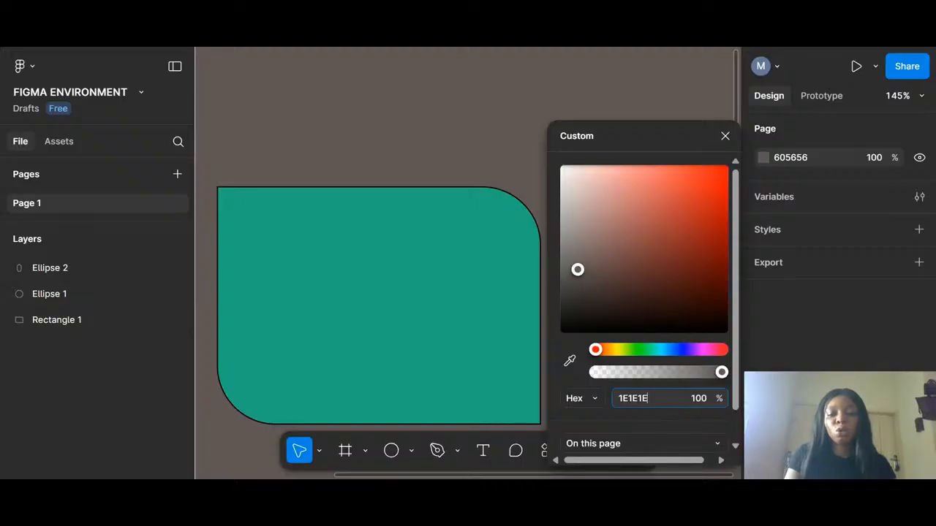
key("Return")
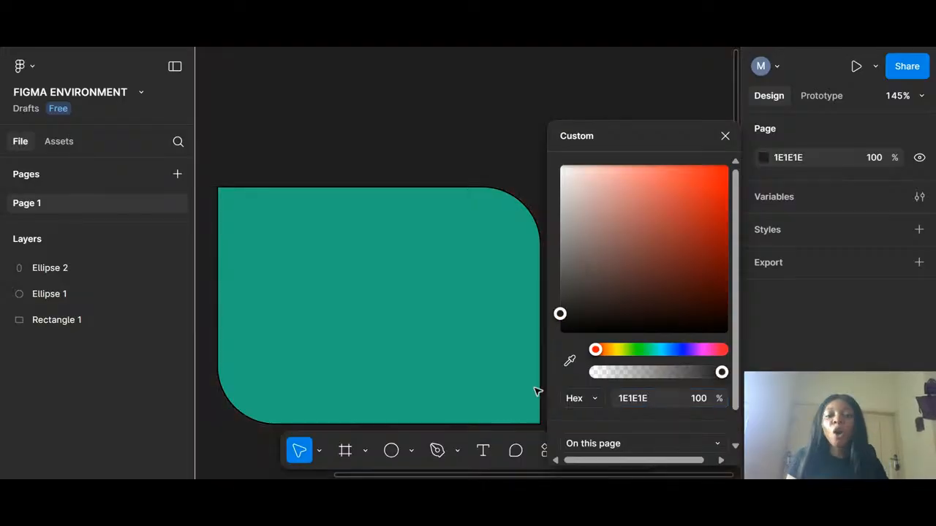
left_click(723, 136)
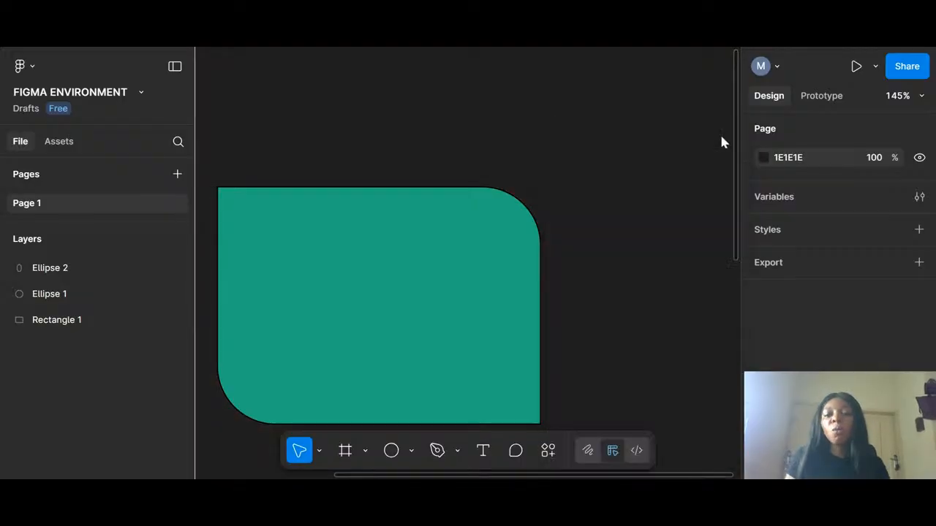
Step: Change the rectangle's stroke colour to white, FFFFFF, after trying pale red, green and blue tints
left_click(516, 270)
scroll(476, 234, "down", 4)
scroll(475, 234, "left", 4)
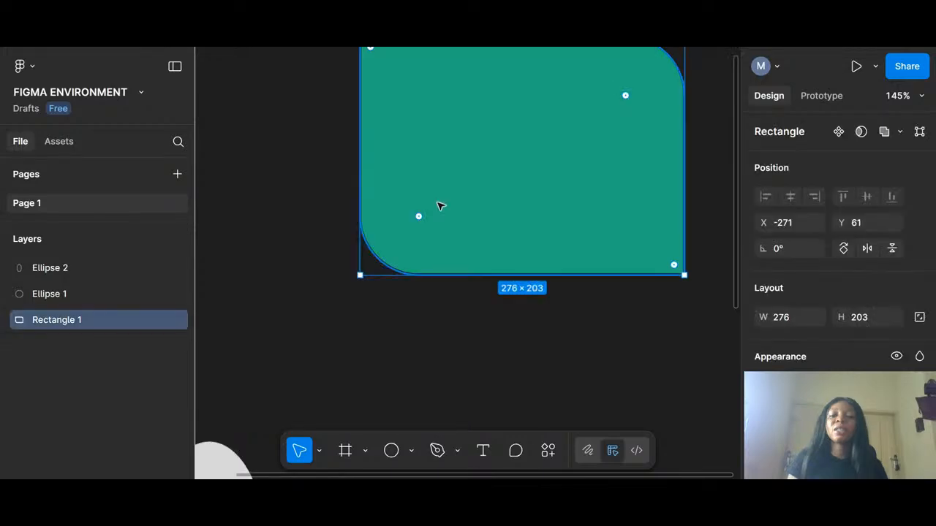
scroll(440, 206, "up", 3)
scroll(440, 206, "right", 3)
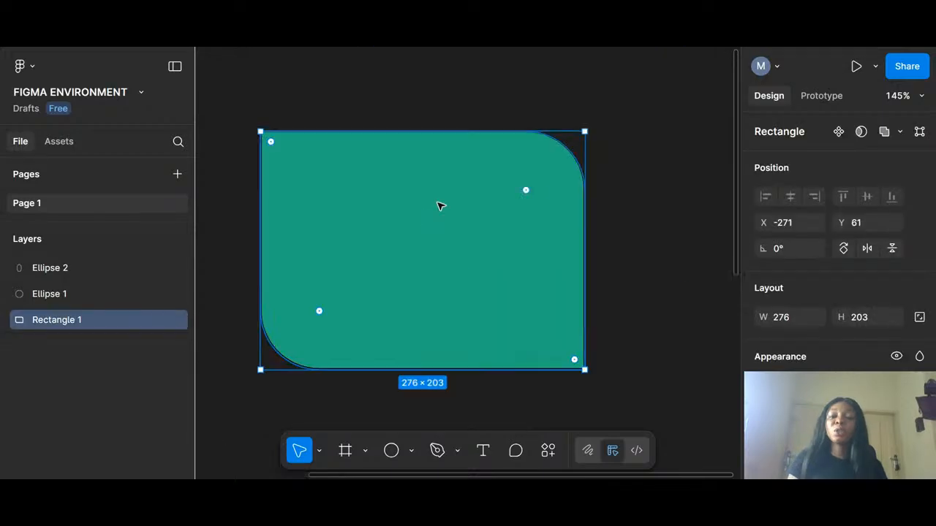
scroll(440, 207, "right", 2)
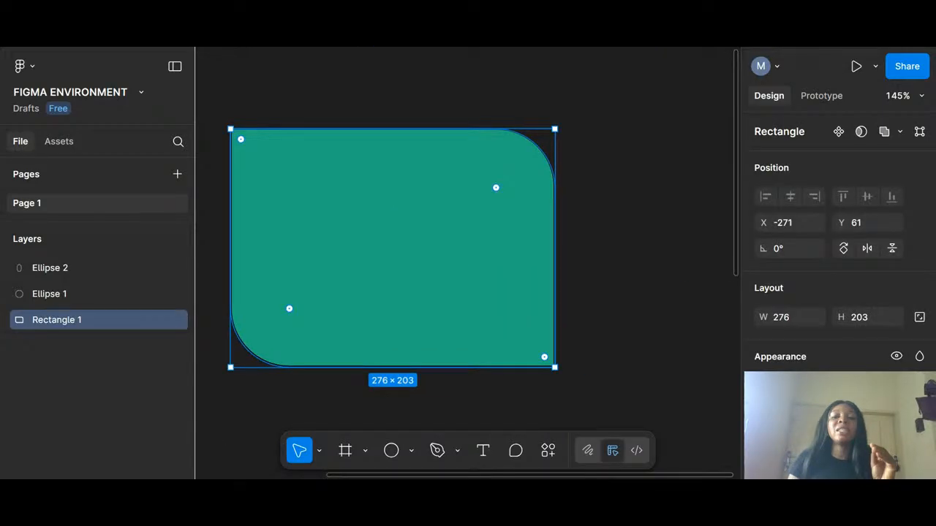
scroll(393, 248, "down", 1)
scroll(872, 284, "down", 5)
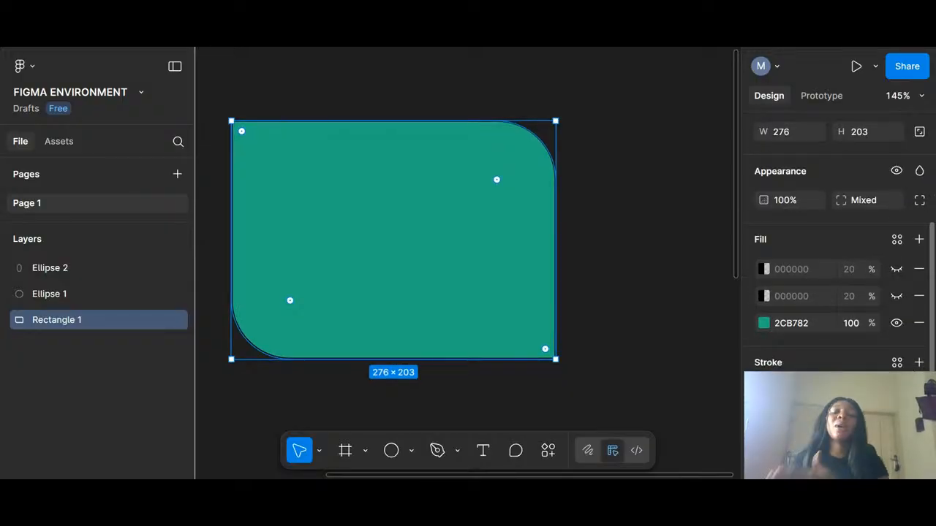
scroll(837, 256, "down", 2)
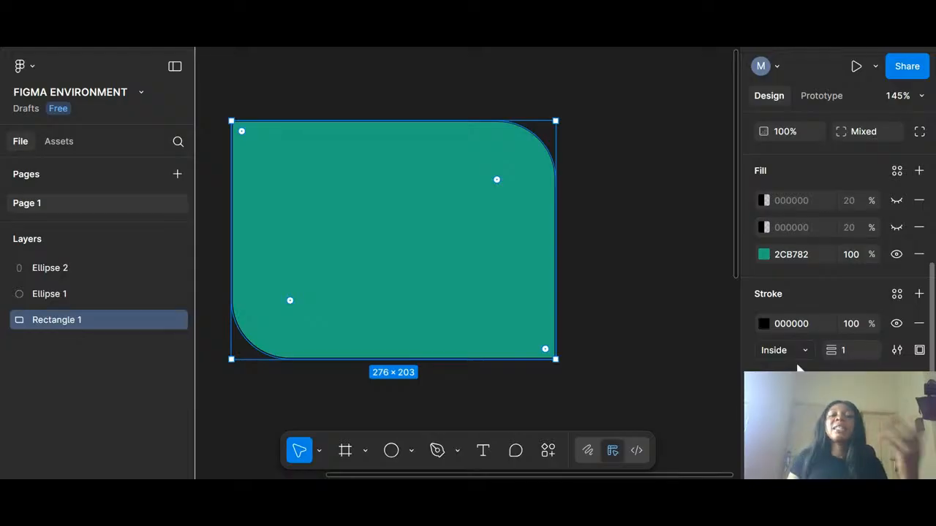
left_click(764, 323)
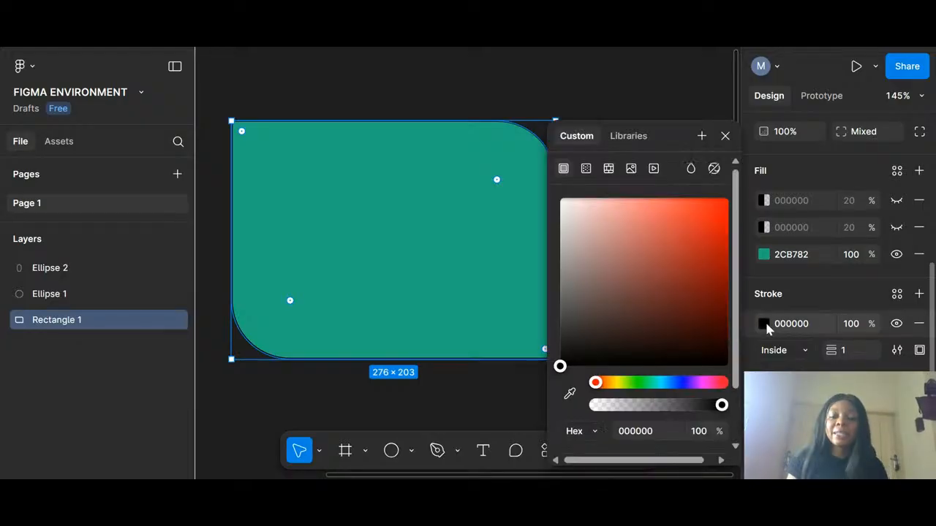
left_click(578, 205)
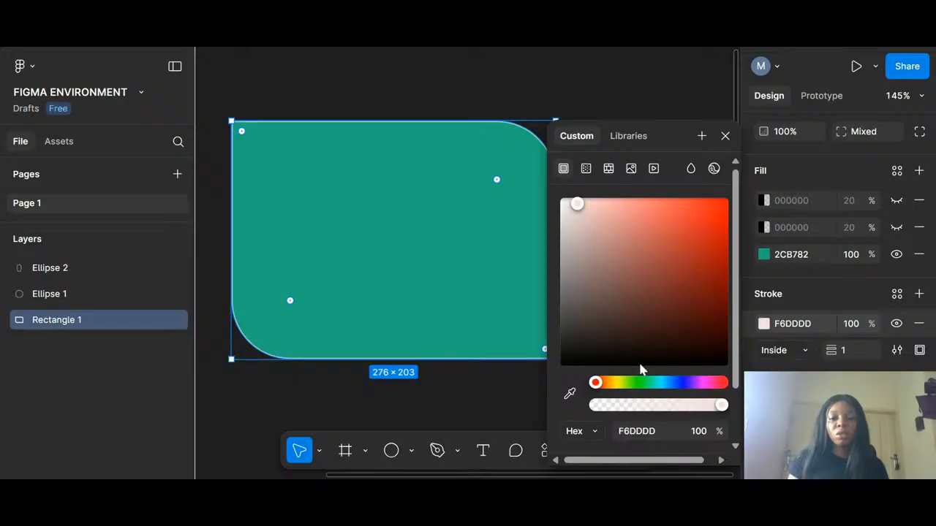
left_click(640, 383)
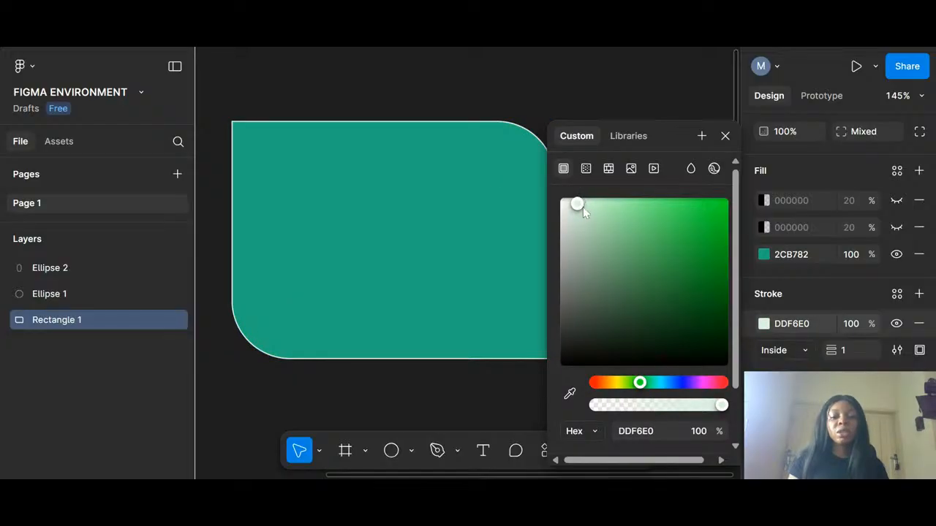
left_click(680, 382)
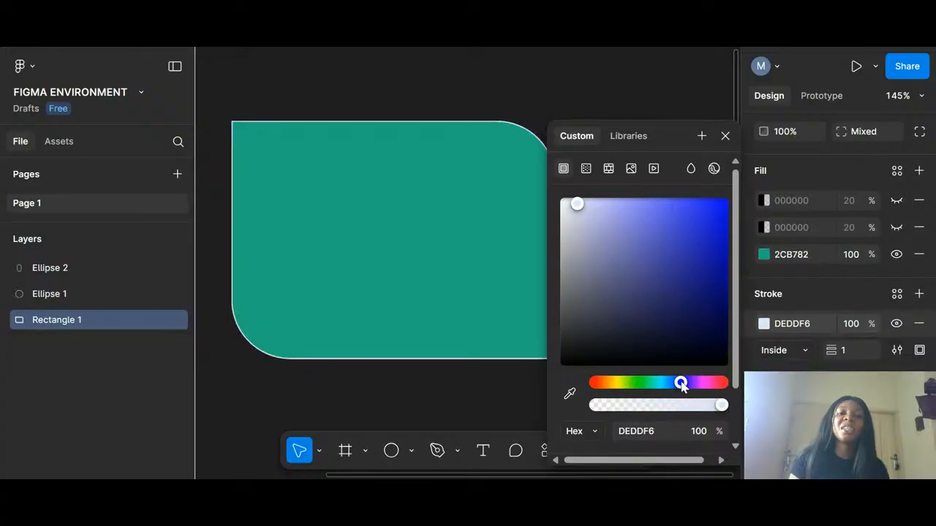
left_click_drag(576, 204, 546, 194)
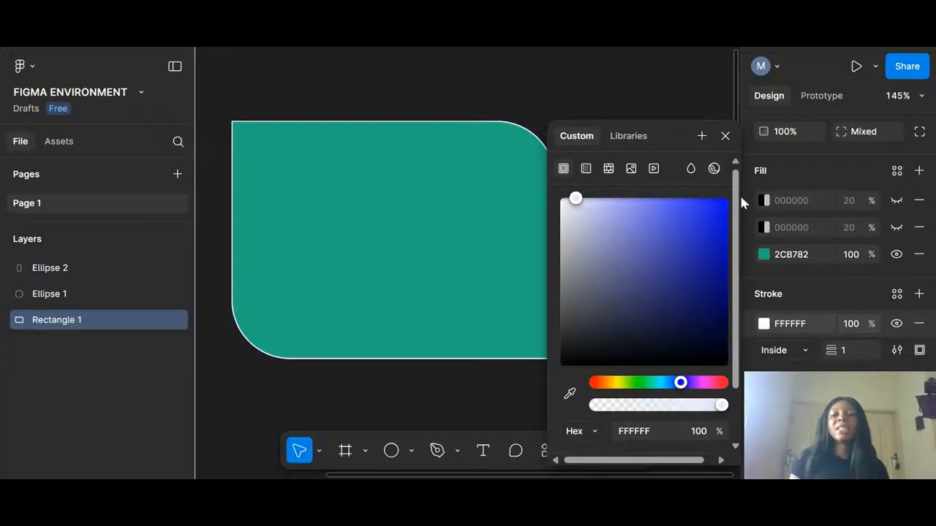
key("Escape")
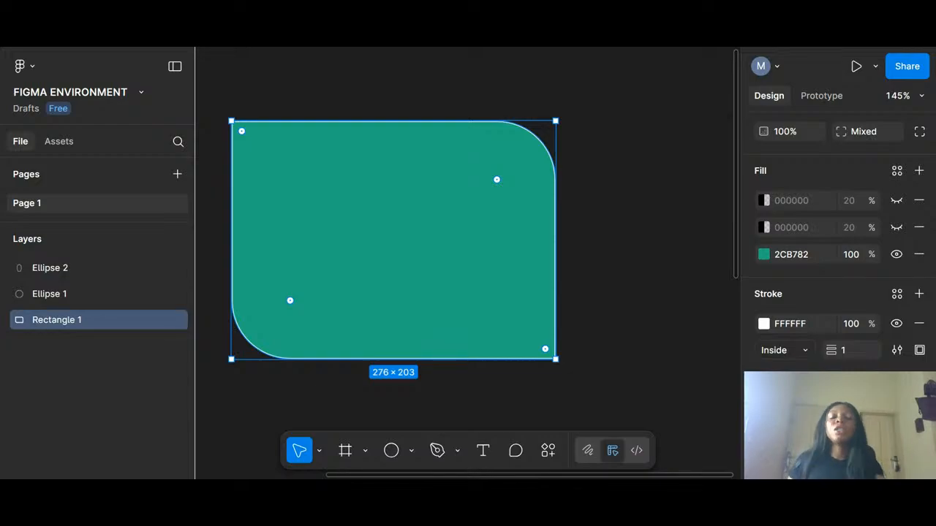
Step: Set the rectangle's stroke weight to 18 after trying 24
left_click(853, 352)
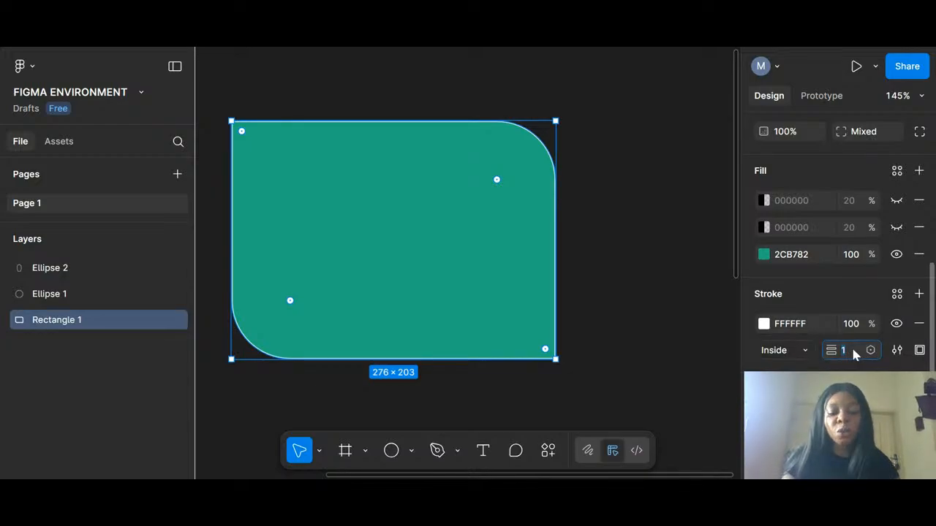
type("24")
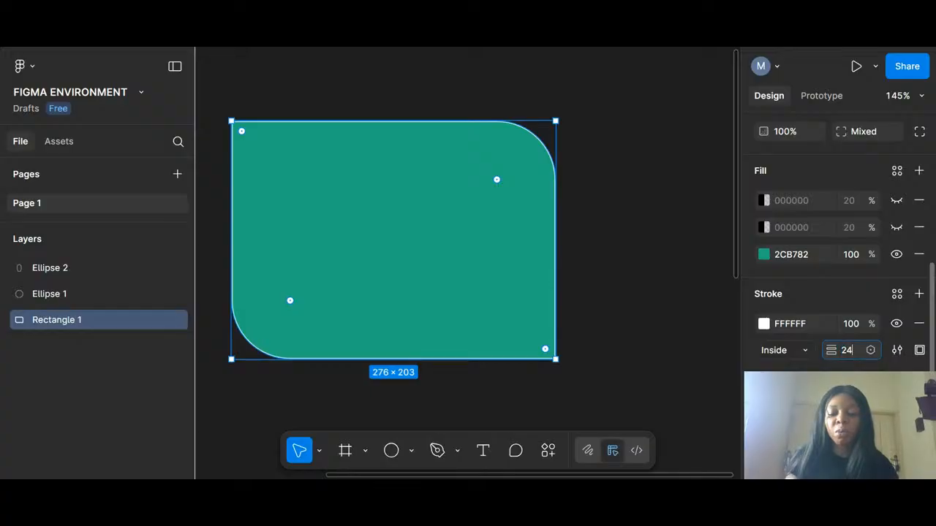
key("Return")
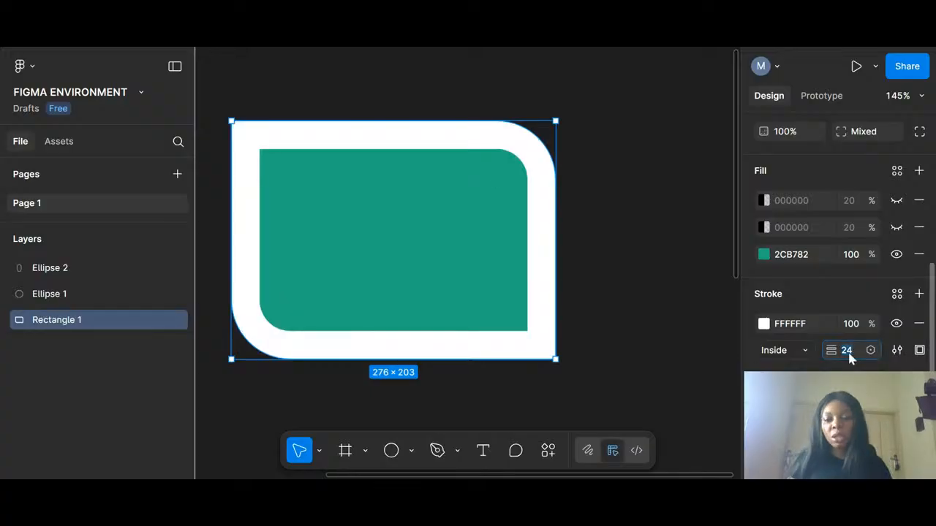
type("18")
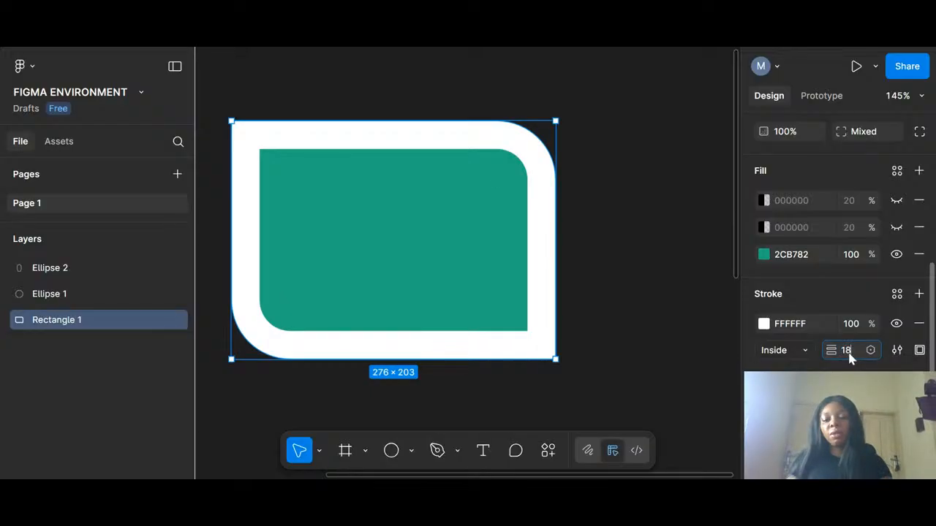
key("Return")
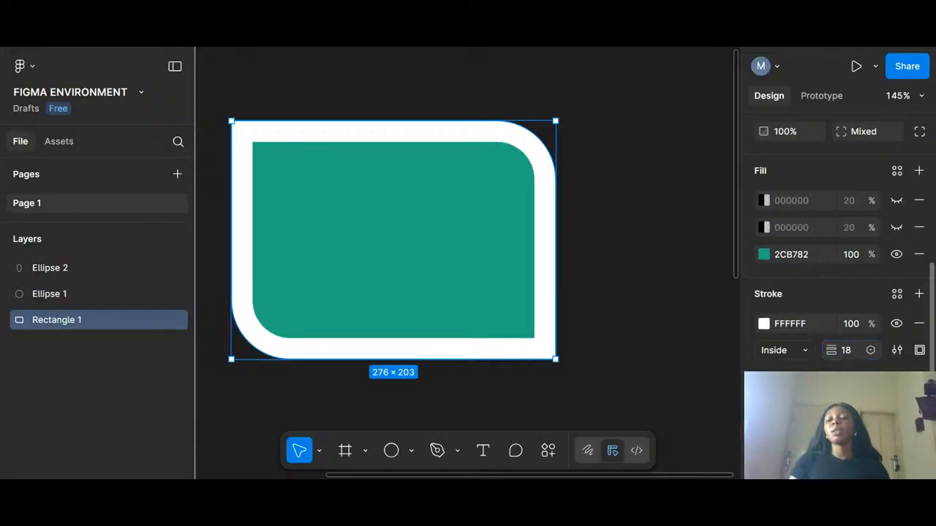
Step: Try a linear gradient on the rectangle's stroke with the 0% stop in dark red, 711010
left_click(762, 324)
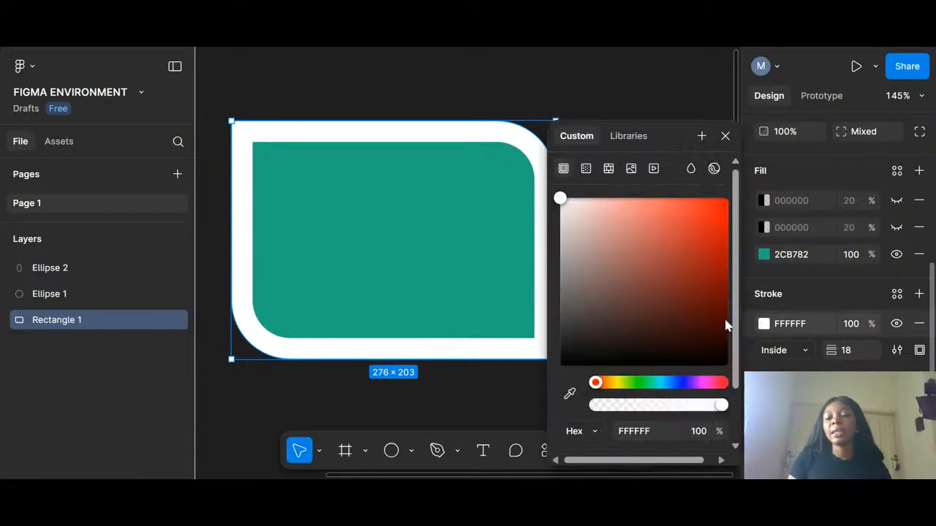
left_click(586, 169)
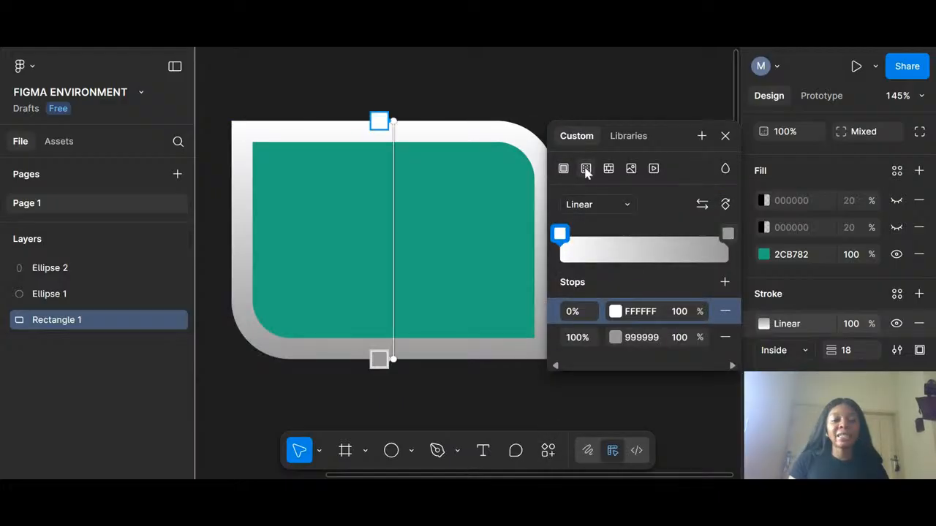
left_click(614, 312)
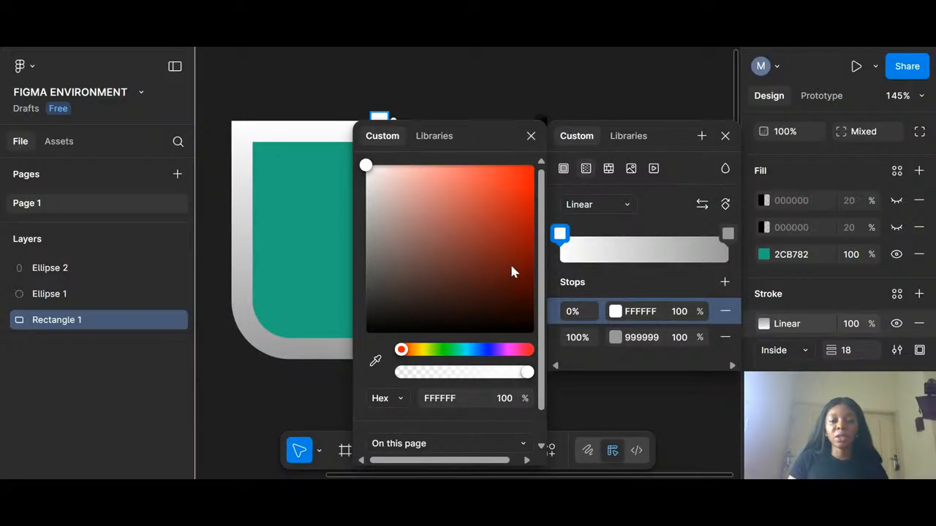
left_click(510, 259)
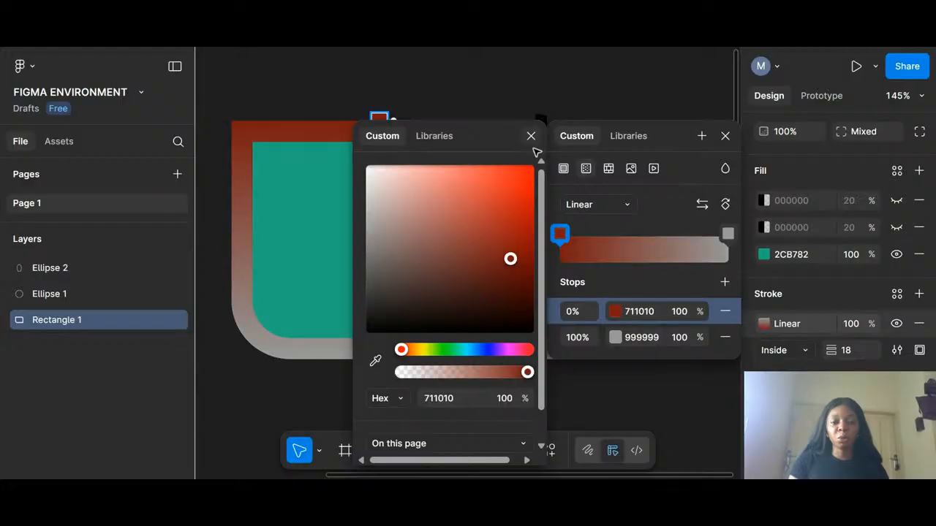
left_click(531, 136)
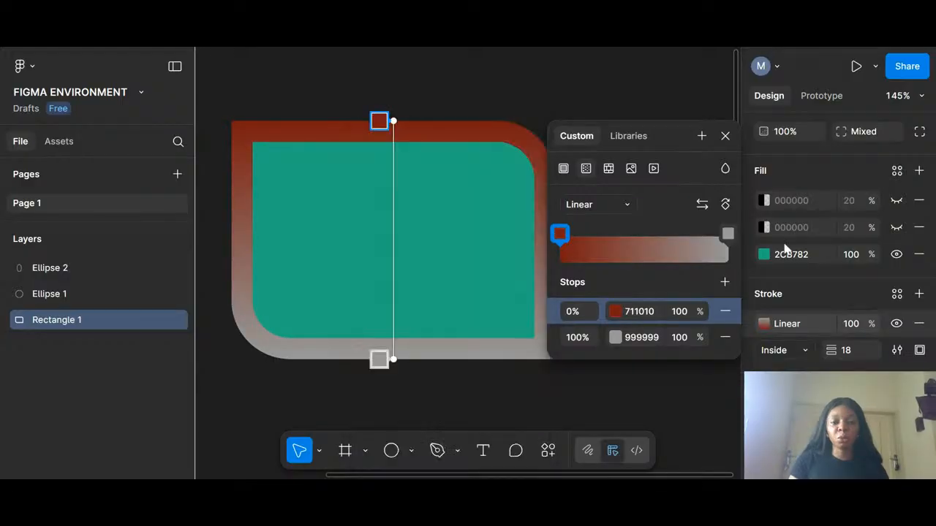
Step: Add a gradient stop at 48% to the stroke and colour it blue, 4D59D7
left_click(640, 240)
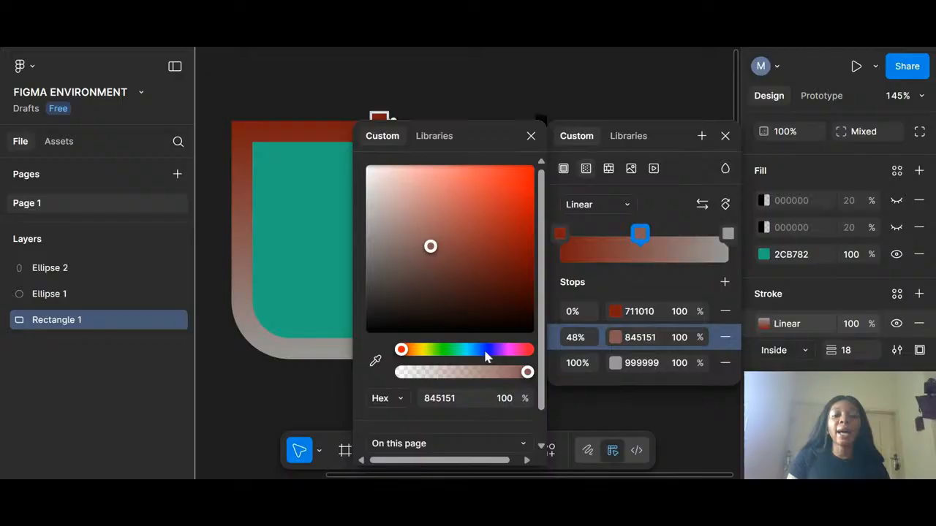
left_click(486, 356)
left_click(588, 169)
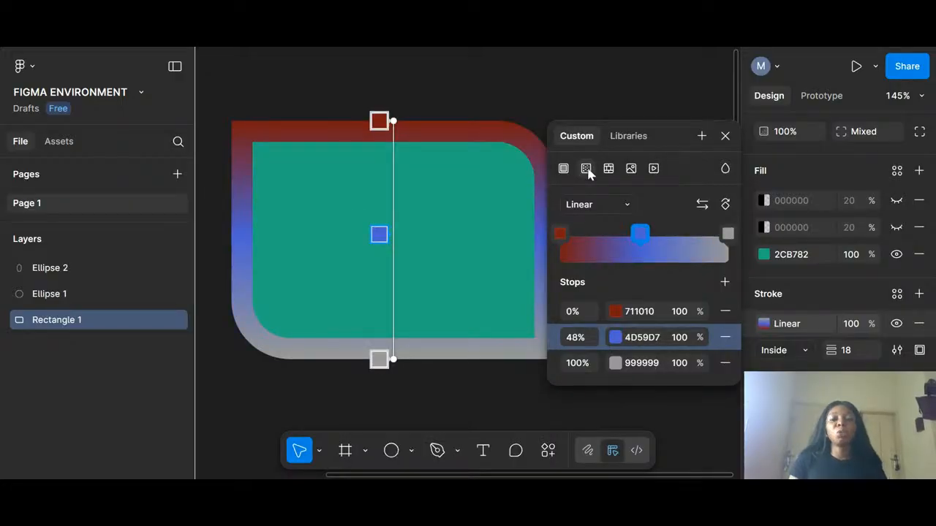
Step: Change the stroke from gradient to the red and yellow food menu image, trying the video paint type as well
left_click(630, 169)
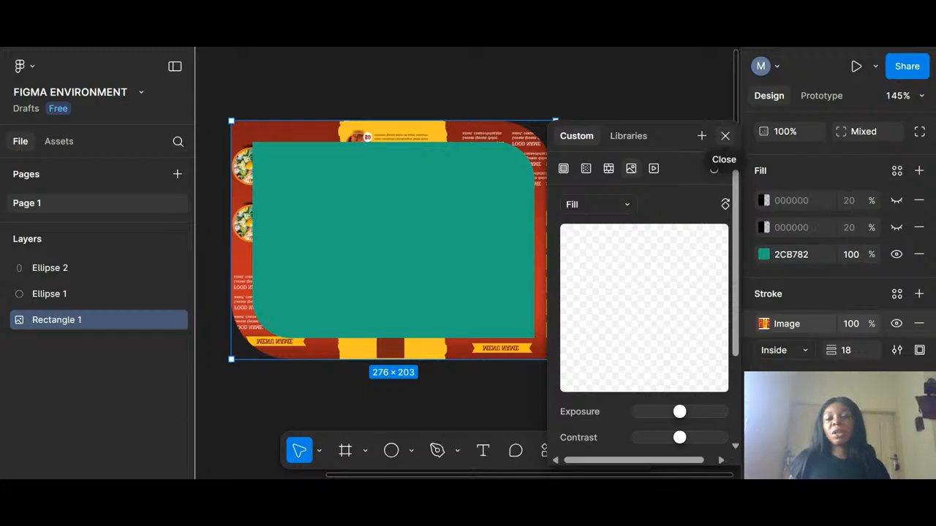
left_click(654, 168)
left_click(631, 168)
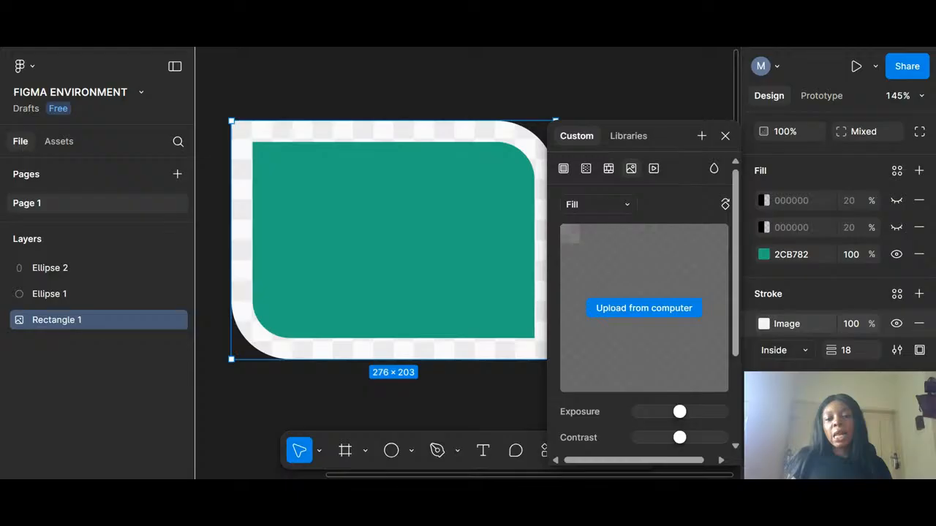
left_click(725, 136)
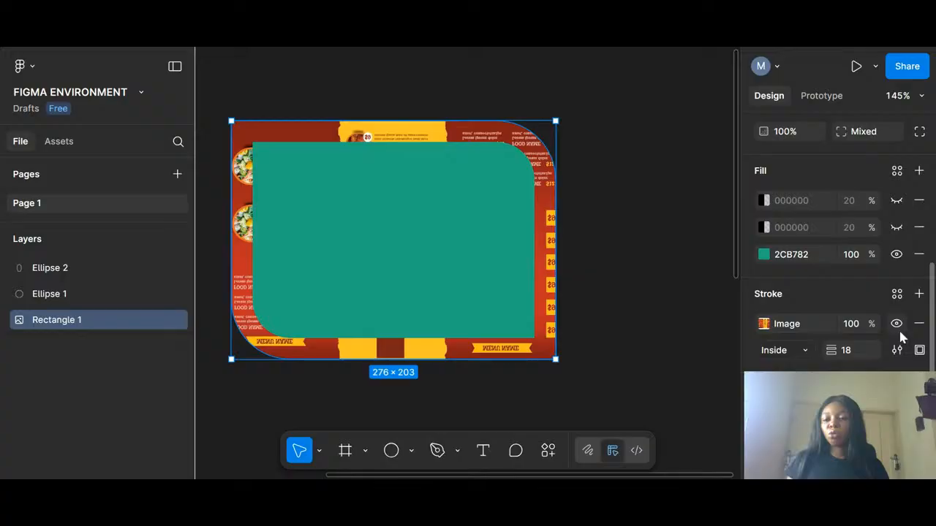
Step: Set the image stroke's opacity to 24%
left_click(850, 326)
type("24")
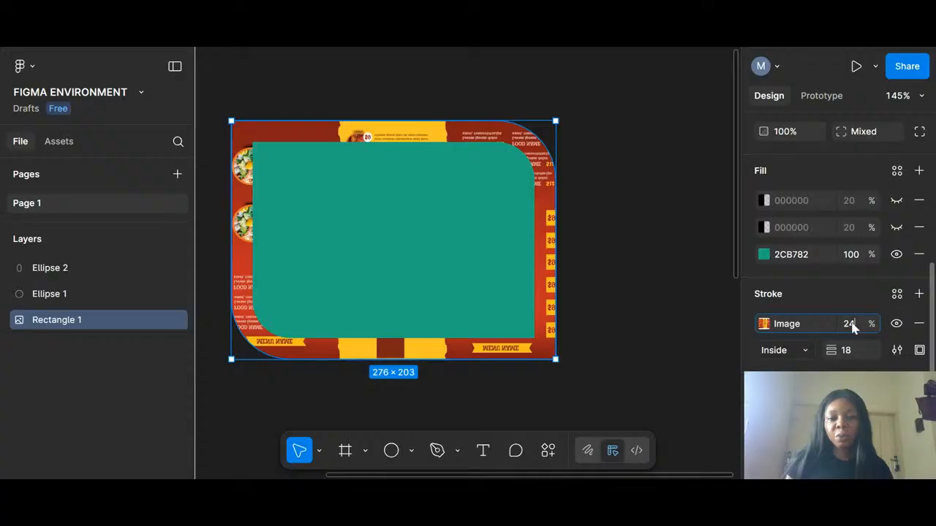
key("Return")
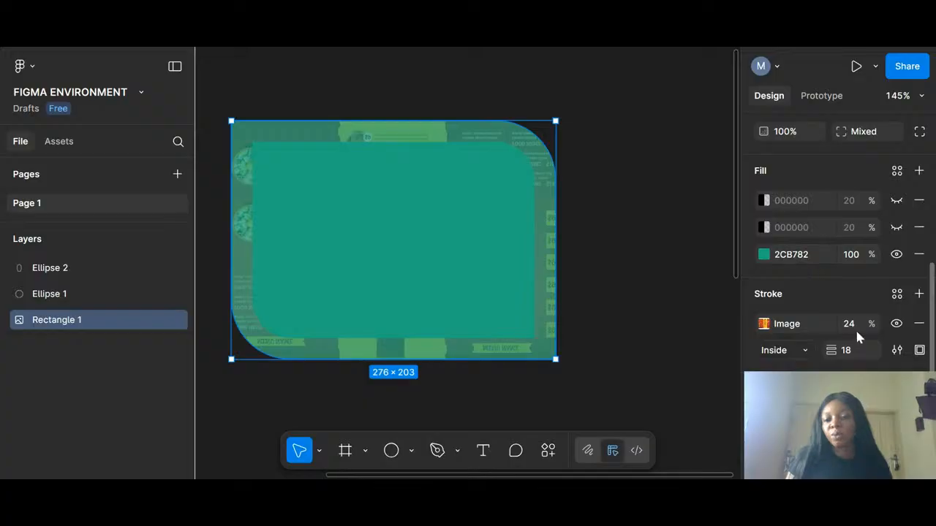
Step: Hide the image stroke, show it again and set its opacity to 100%
left_click(896, 325)
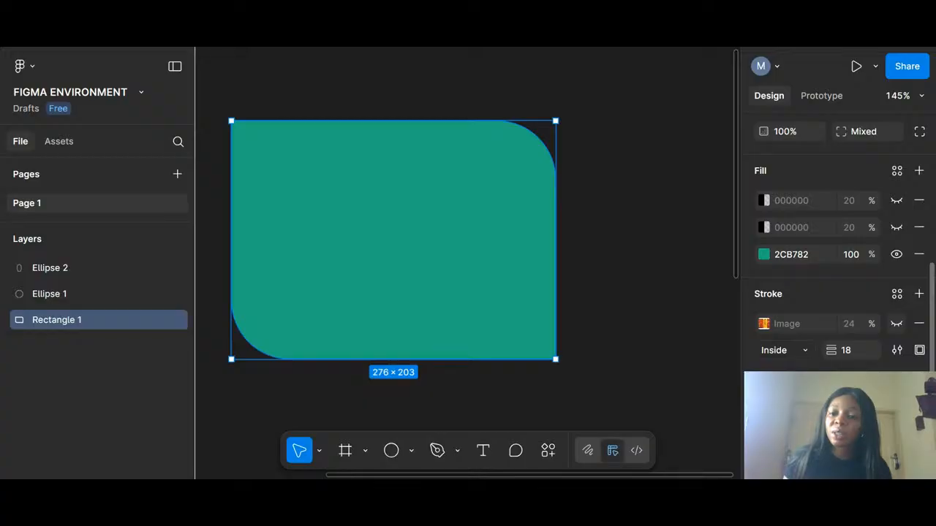
left_click(896, 323)
left_click(849, 324)
type("100")
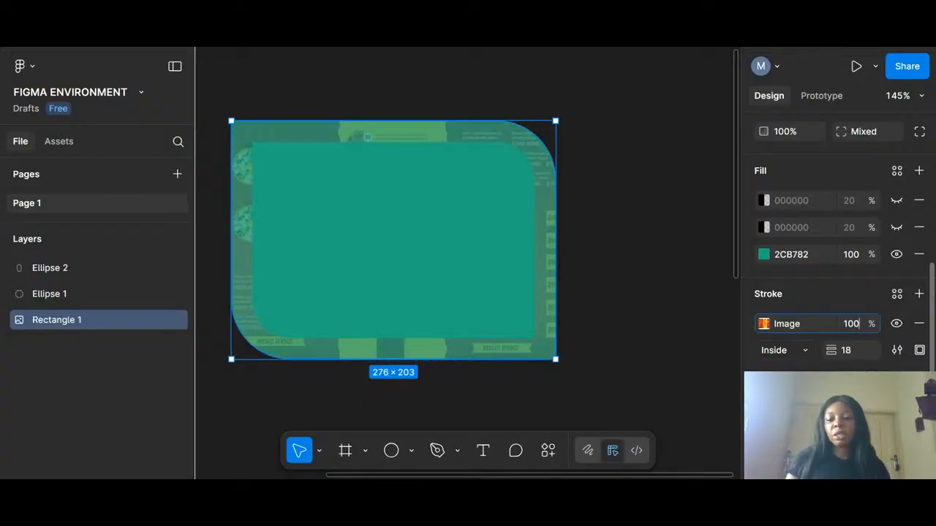
Step: Toggle the visibility of the green 2CB782 fill several times, leaving it hidden
left_click(896, 255)
left_click(896, 255)
left_click(896, 255)
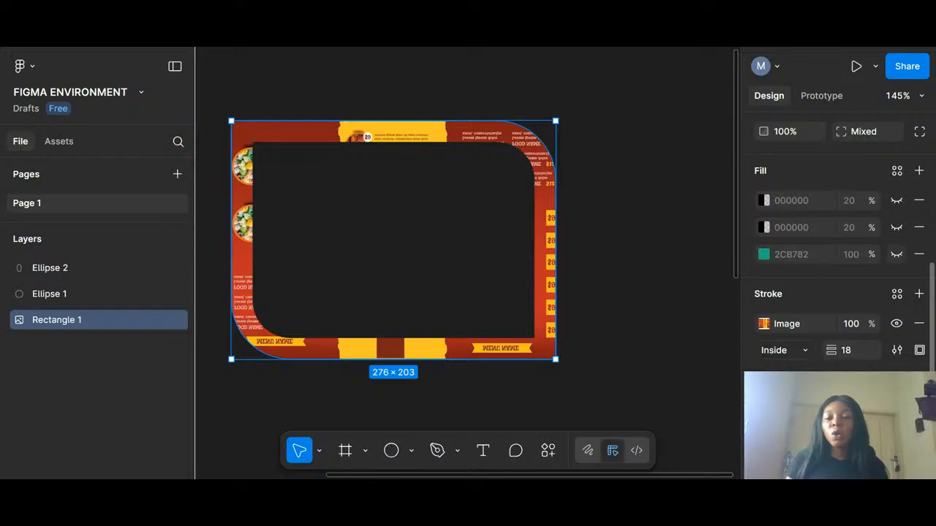
left_click(896, 254)
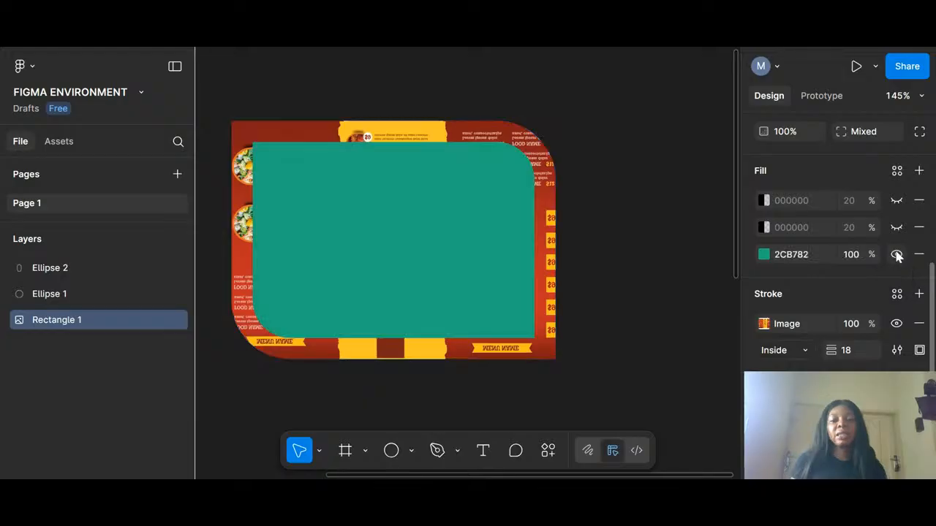
left_click(897, 254)
Step: Set the image stroke's opacity to 12% and compare it with the rectangle's overall opacity setting
left_click(851, 324)
type("12")
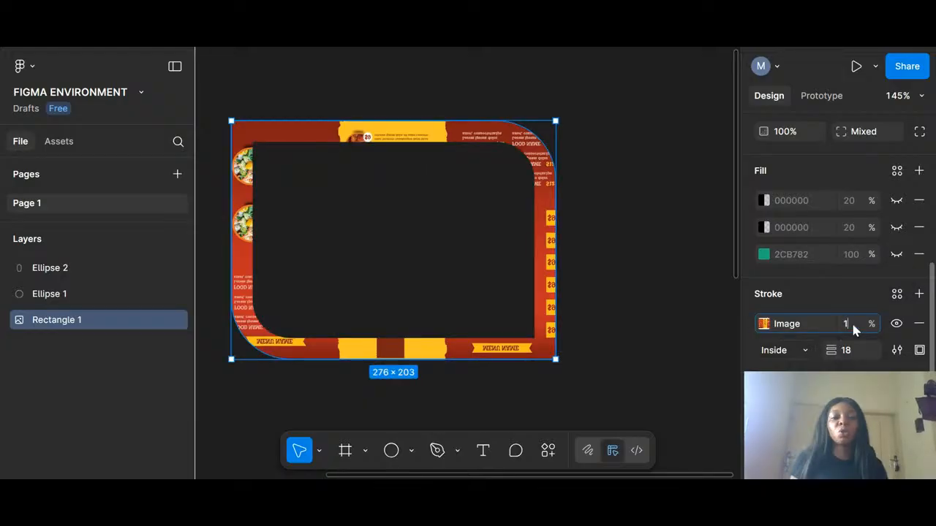
key("Return")
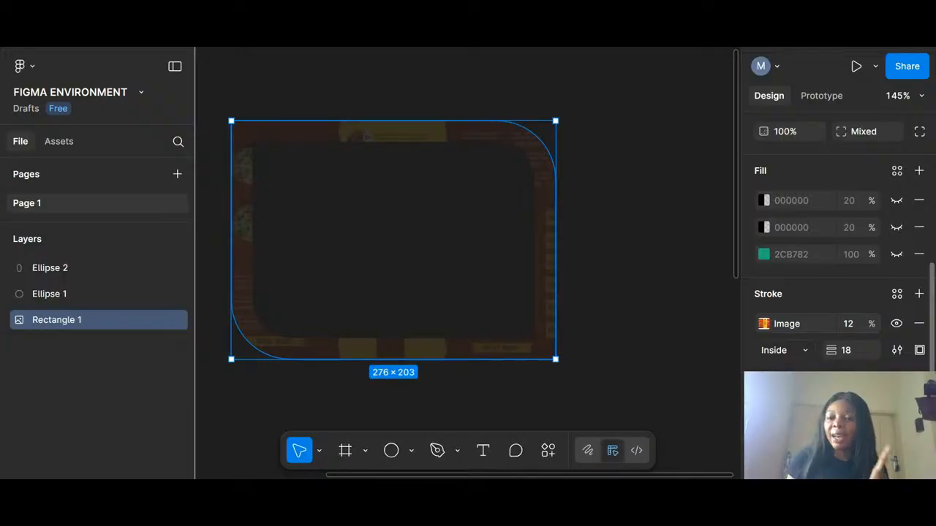
scroll(842, 231, "up", 2)
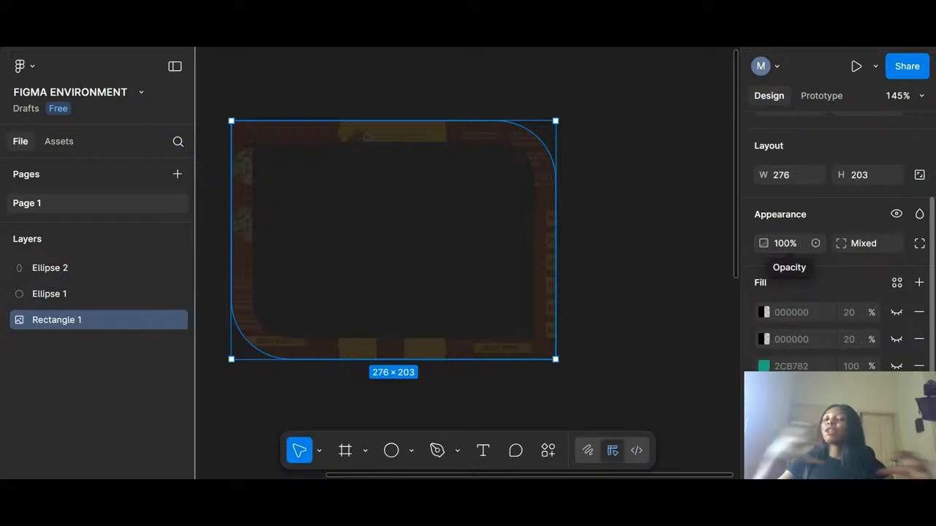
scroll(833, 249, "down", 3)
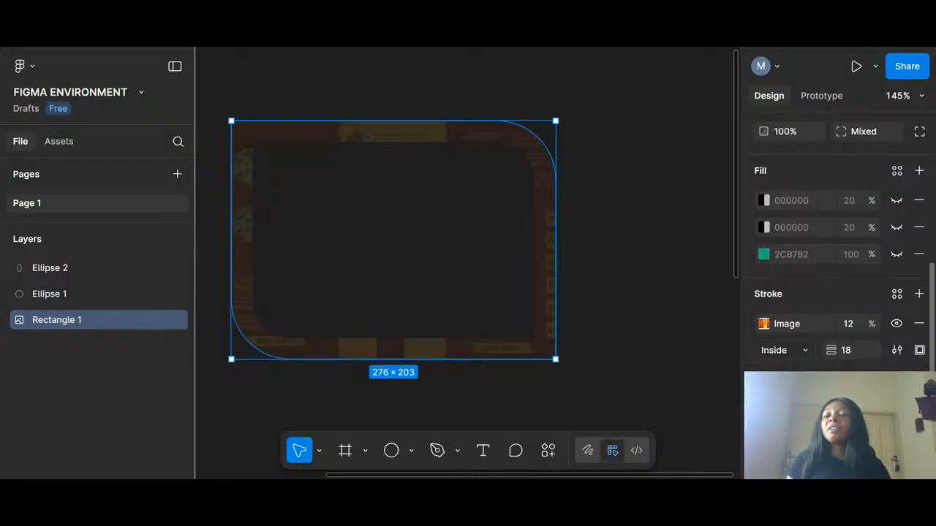
Step: Show the green 2CB782 fill and restore the image stroke's opacity to 100%
left_click(896, 254)
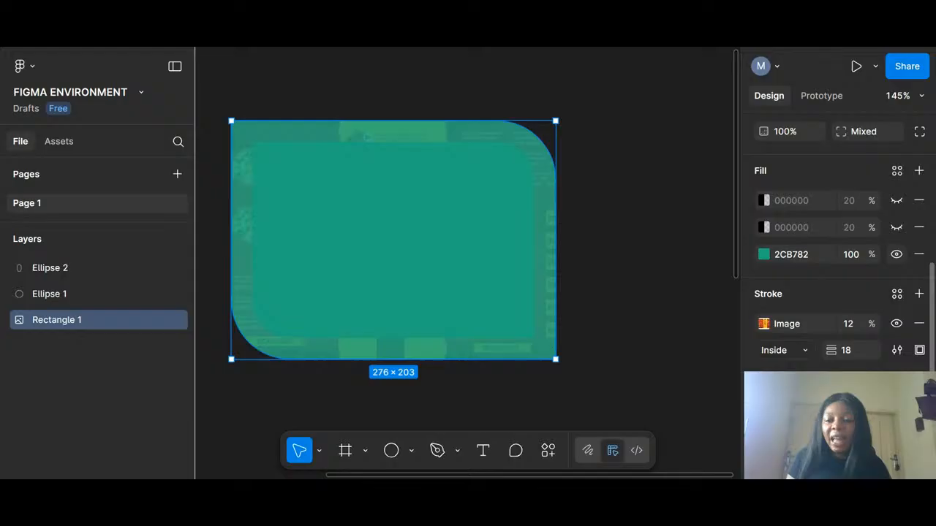
left_click(849, 326)
type("10")
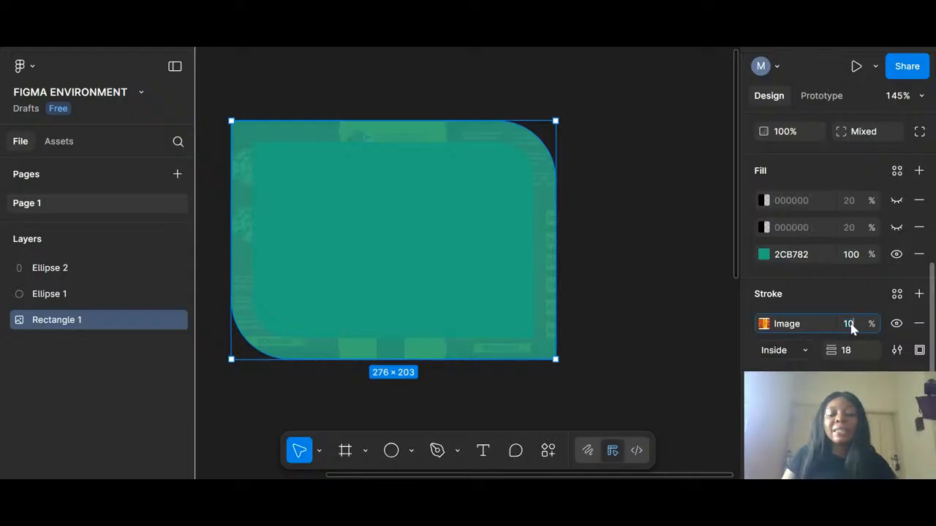
type("0")
key("Return")
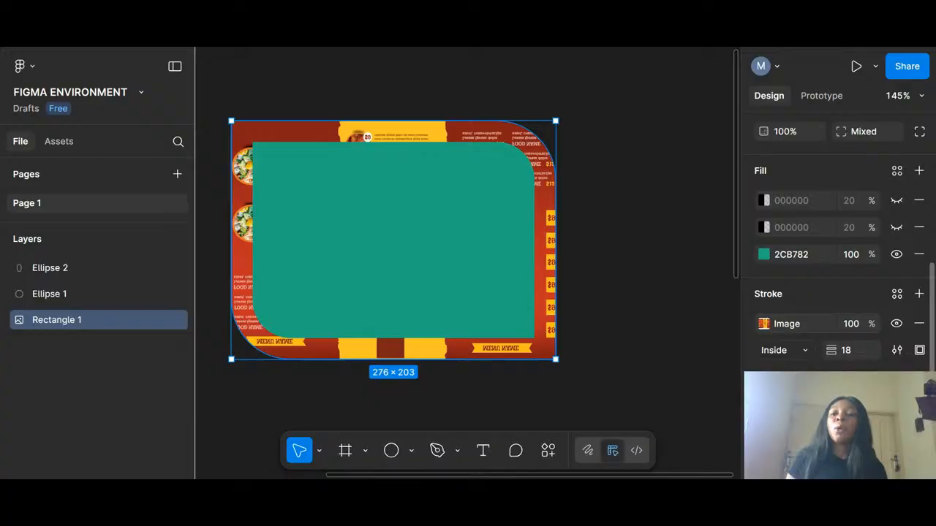
Step: Try stacking extra black stroke fills, 000000 at 20%, above the rectangle's image stroke
scroll(804, 190, "up", 1)
scroll(790, 149, "up", 1)
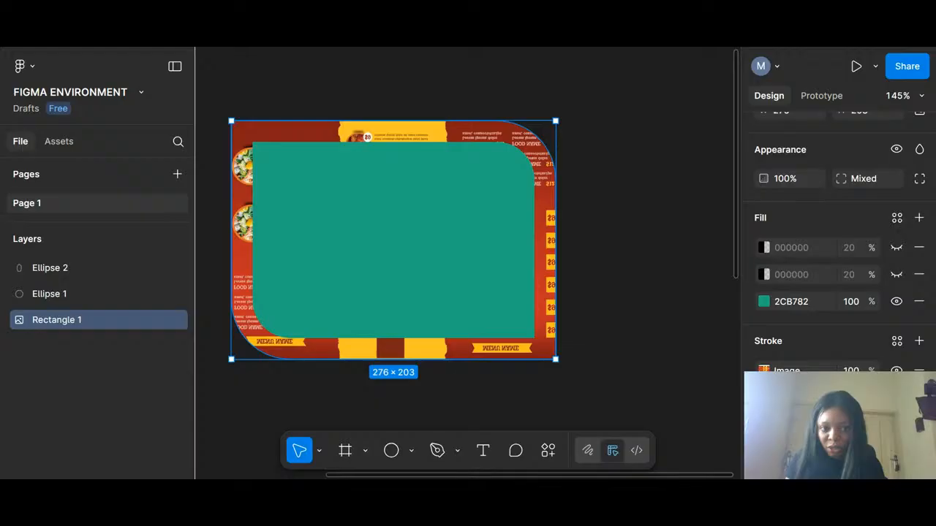
scroll(835, 361, "down", 1)
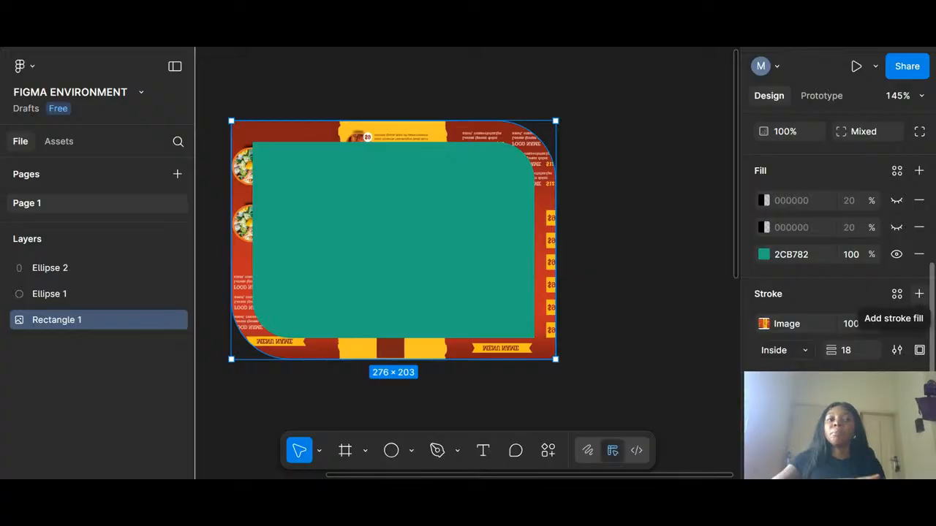
left_click(919, 294)
left_click(919, 294)
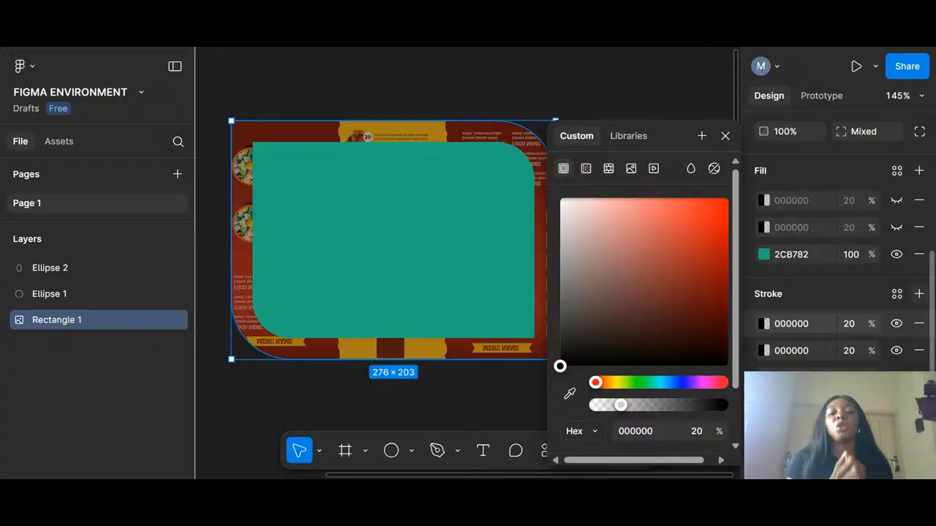
Step: Remove all the rectangle's stroke fills and undo the removal of the image stroke
left_click(918, 324)
left_click(919, 324)
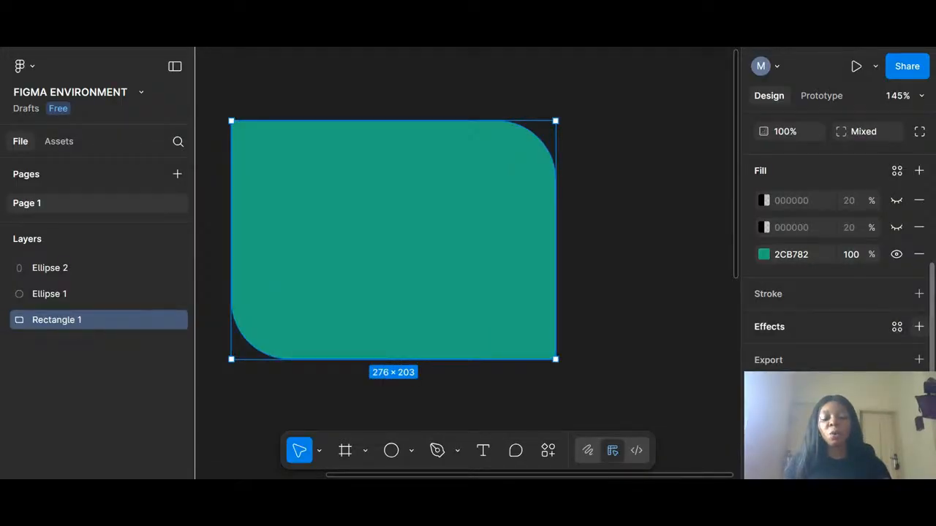
key("ctrl+z")
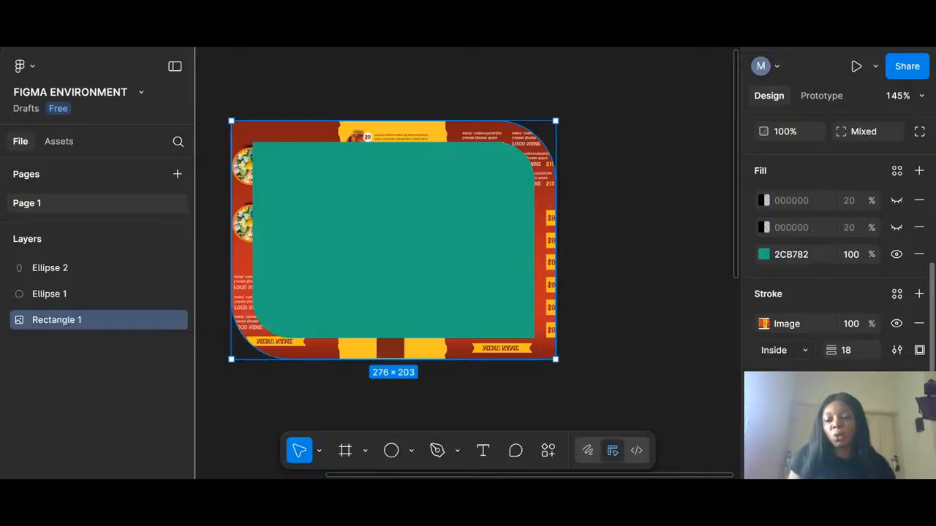
Step: Set the rectangle's stroke position to Center
left_click(802, 353)
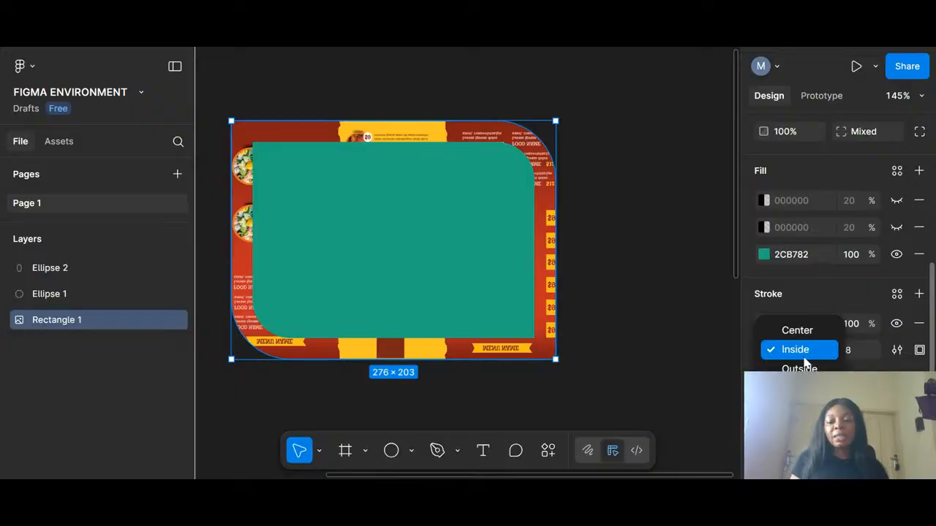
left_click(802, 332)
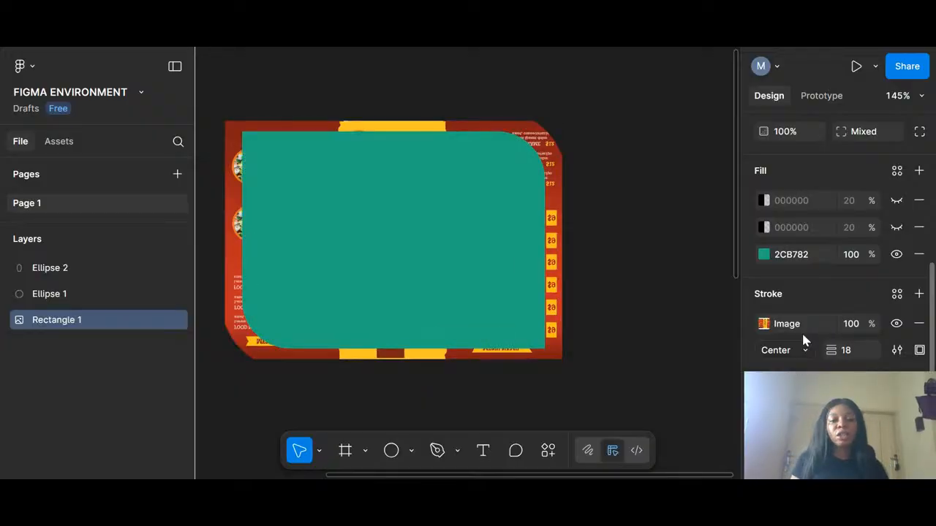
Step: Set the rectangle's stroke position to Outside and its stroke weight to 12
left_click(802, 352)
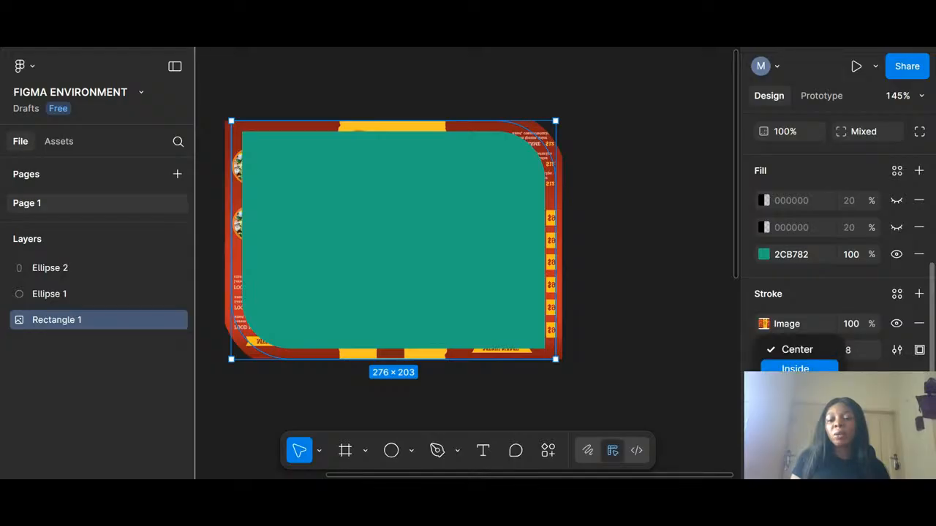
left_click(797, 387)
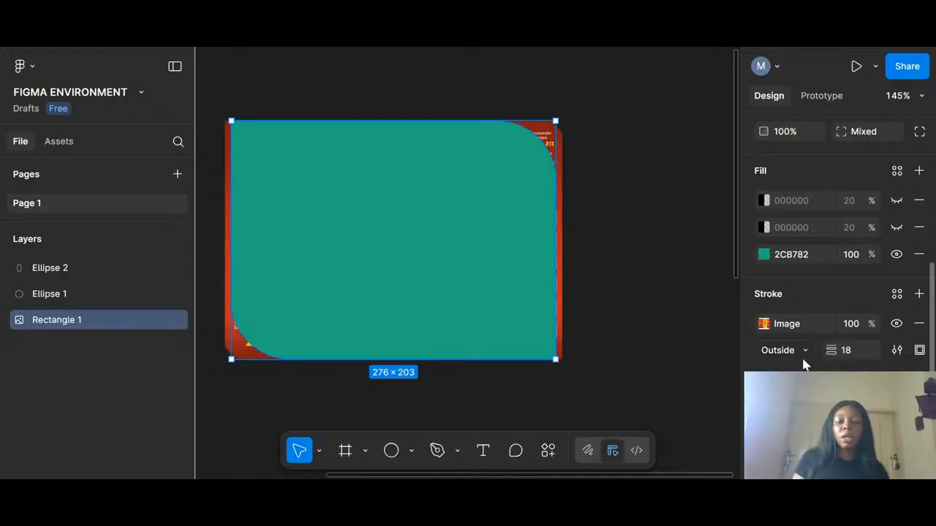
left_click(846, 350)
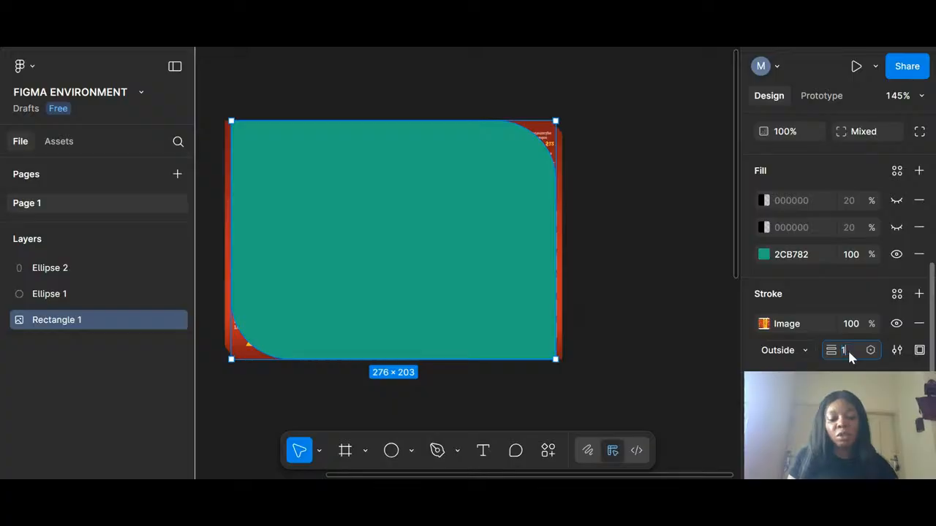
type("12")
key("Return")
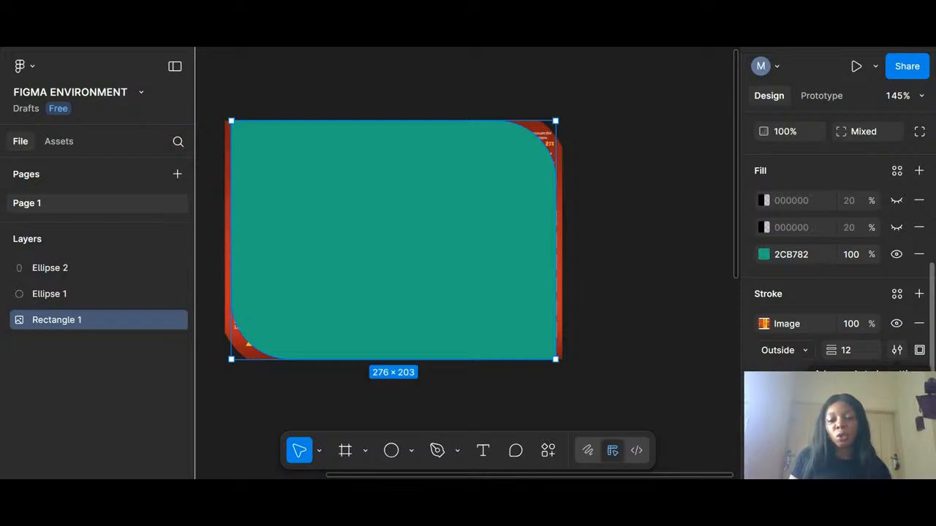
Step: Replace the rectangle's image stroke with the solid colour 711010
left_click(896, 350)
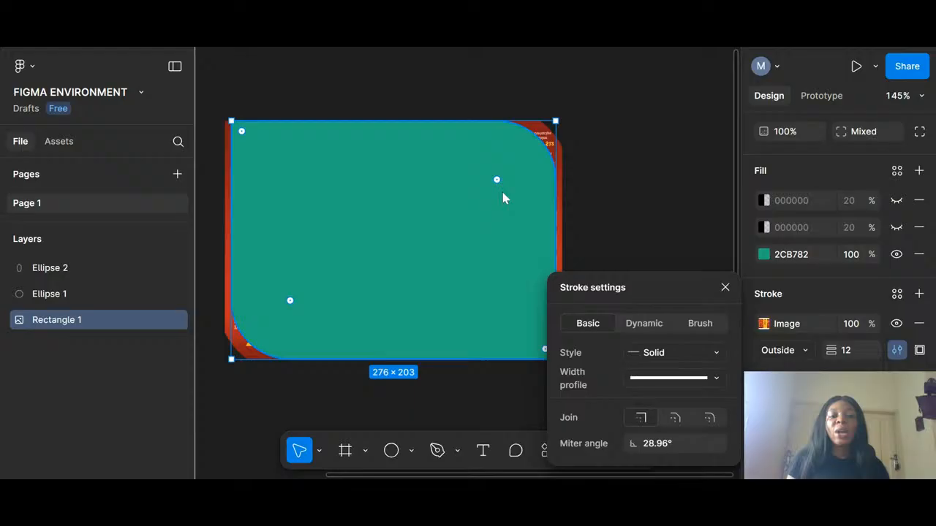
scroll(503, 197, "down", 3)
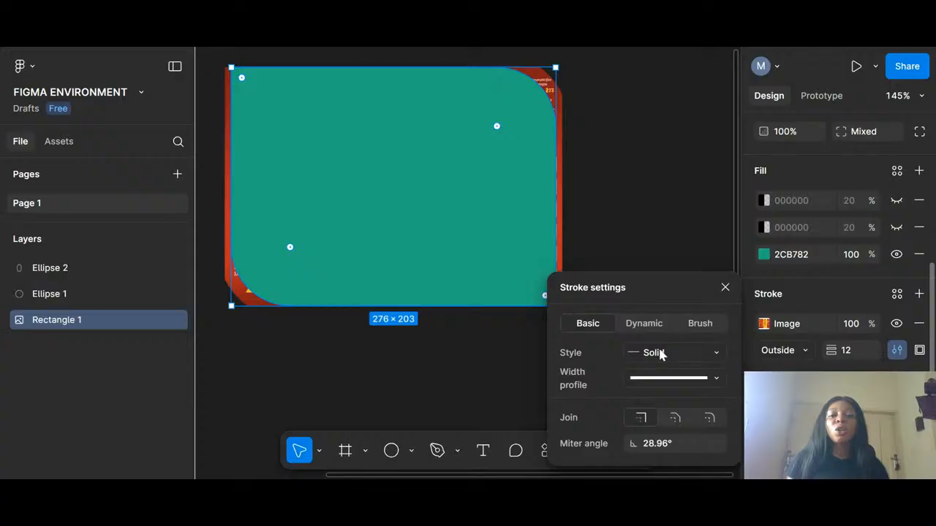
left_click(763, 324)
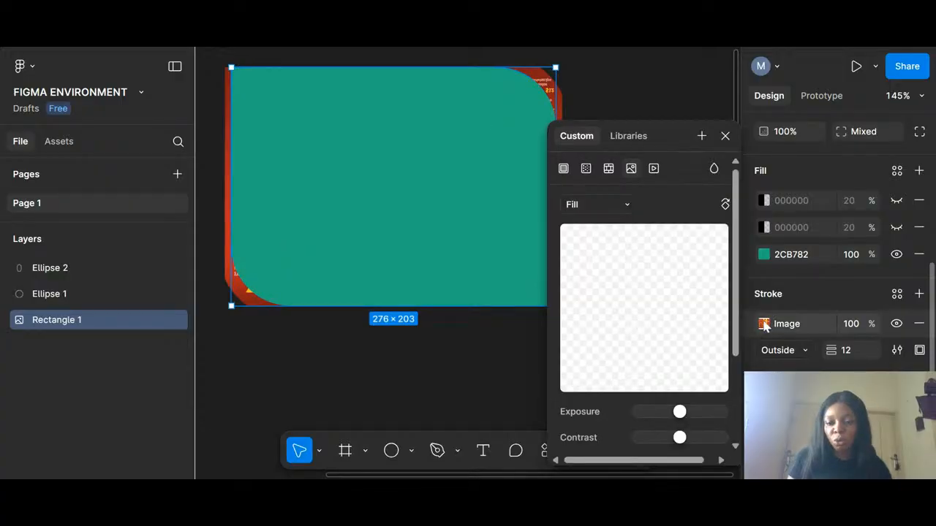
left_click(562, 169)
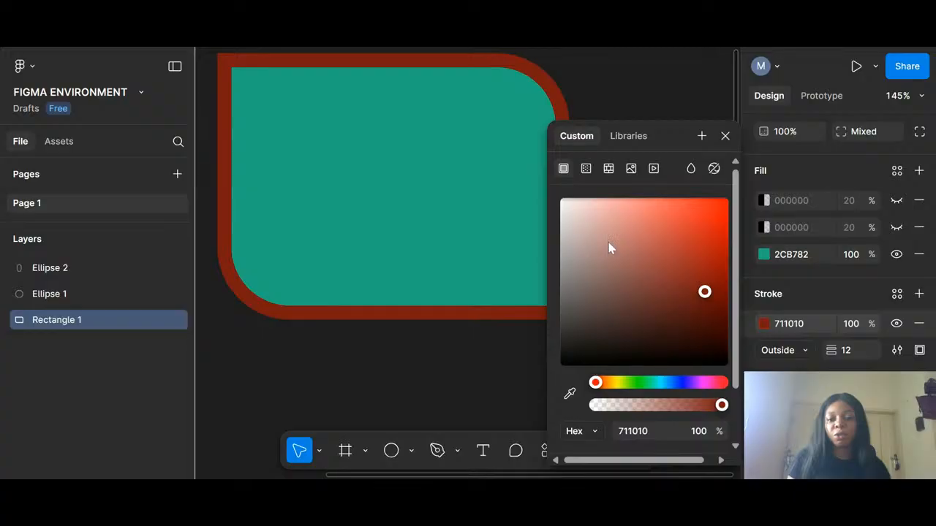
key("Escape")
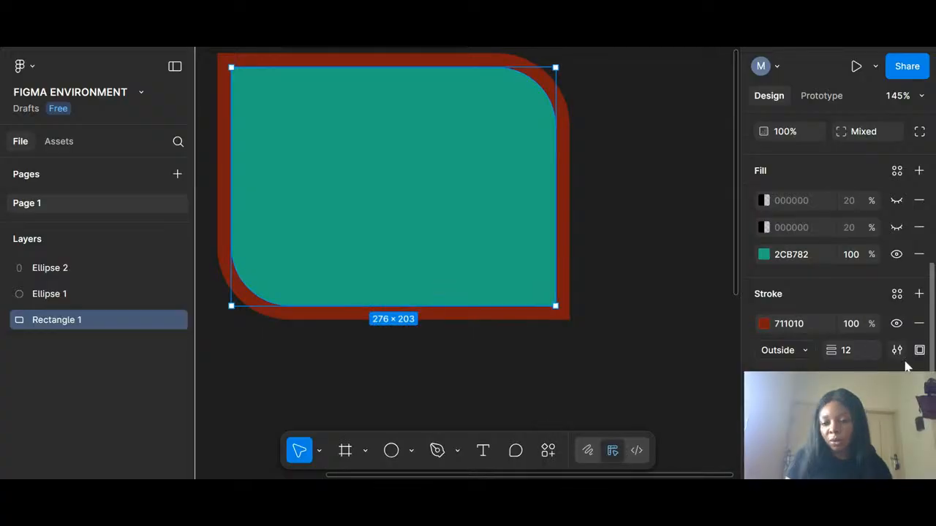
Step: Try the Dashed stroke style on the rectangle and return it to Solid
left_click(897, 352)
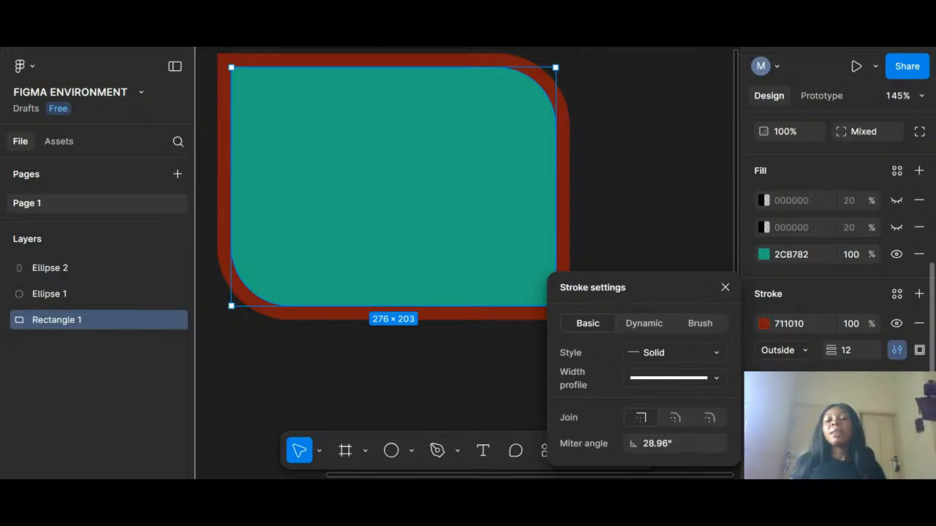
left_click(703, 355)
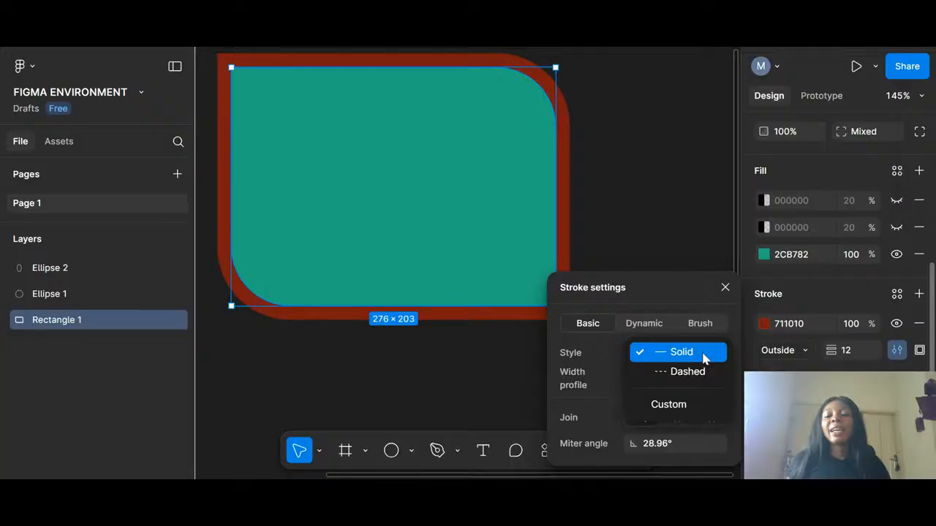
left_click(704, 373)
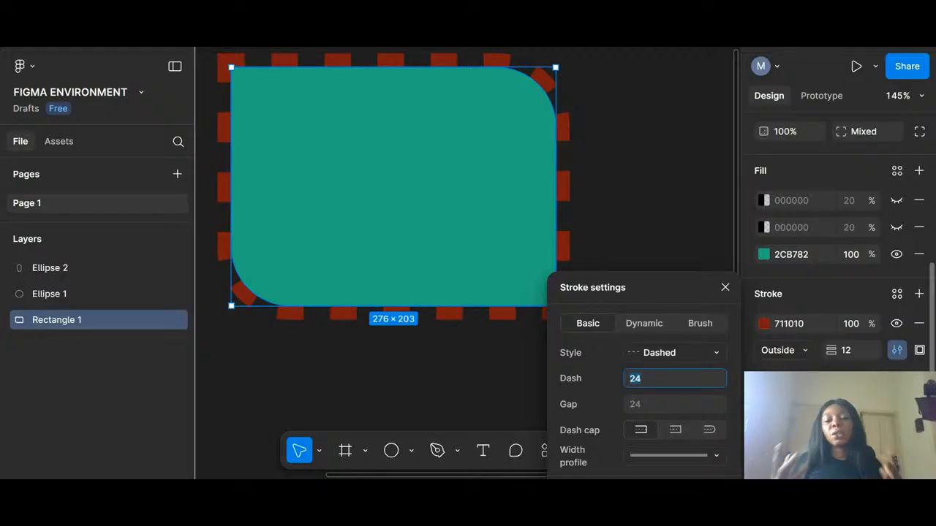
left_click(698, 349)
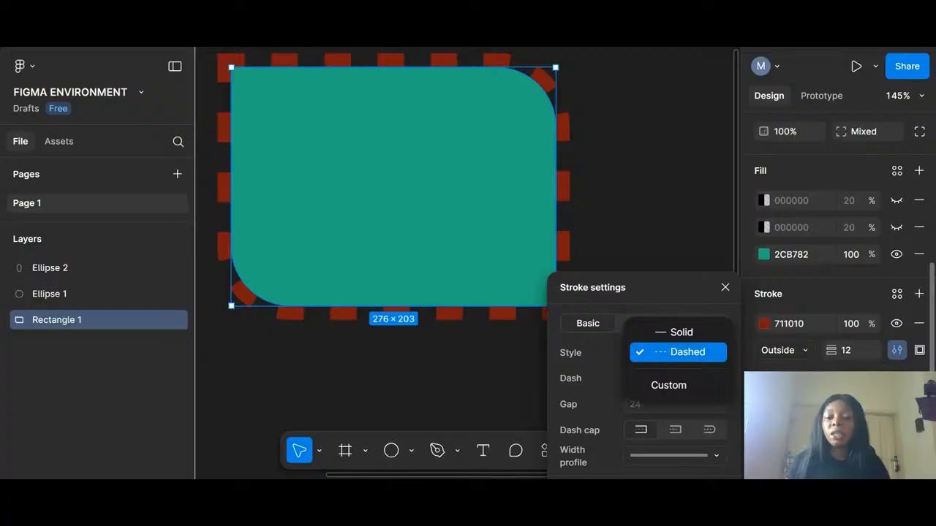
left_click(704, 333)
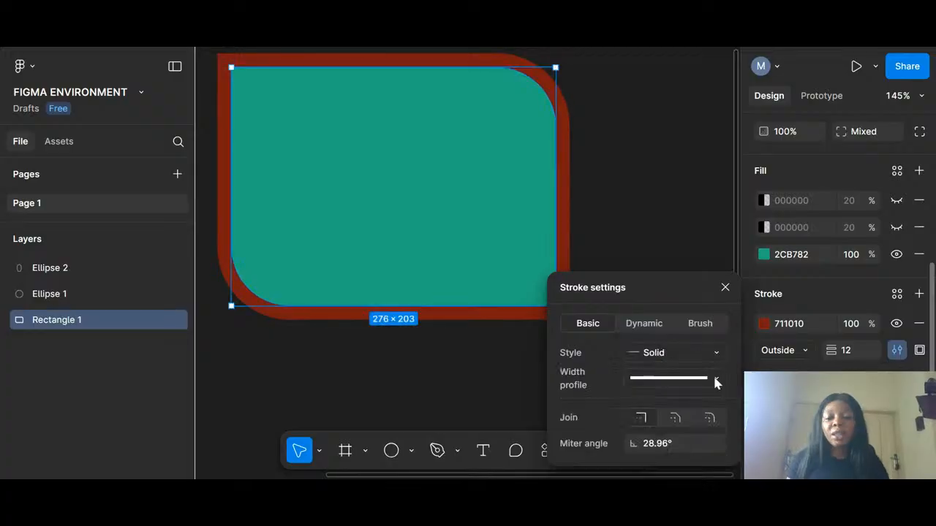
Step: Try the two tapered width profiles on the rectangle's stroke, first the fully pointed one, then the blunt-ended one
left_click(712, 374)
left_click(712, 375)
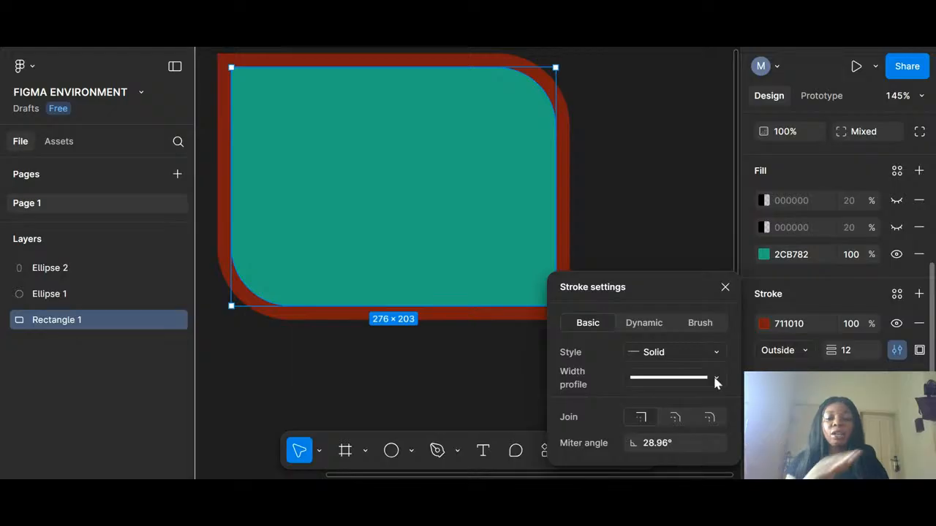
left_click(715, 380)
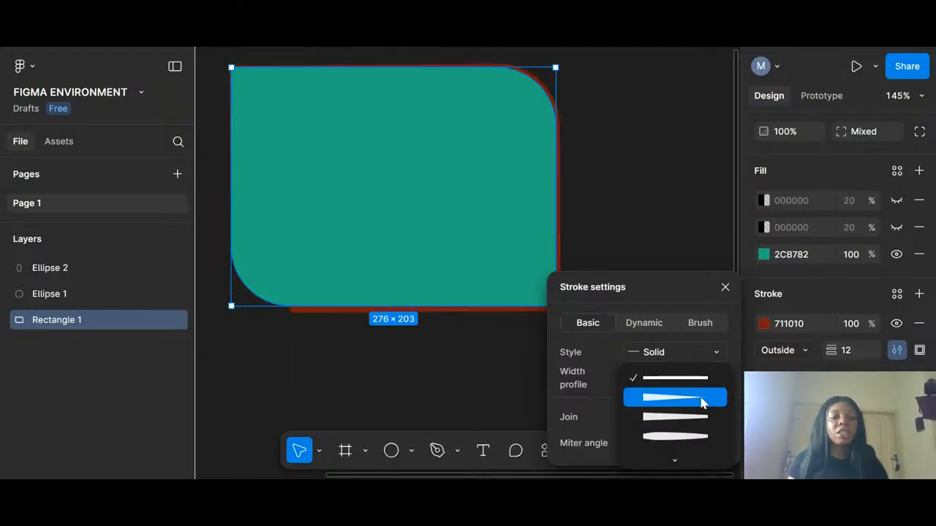
left_click(701, 401)
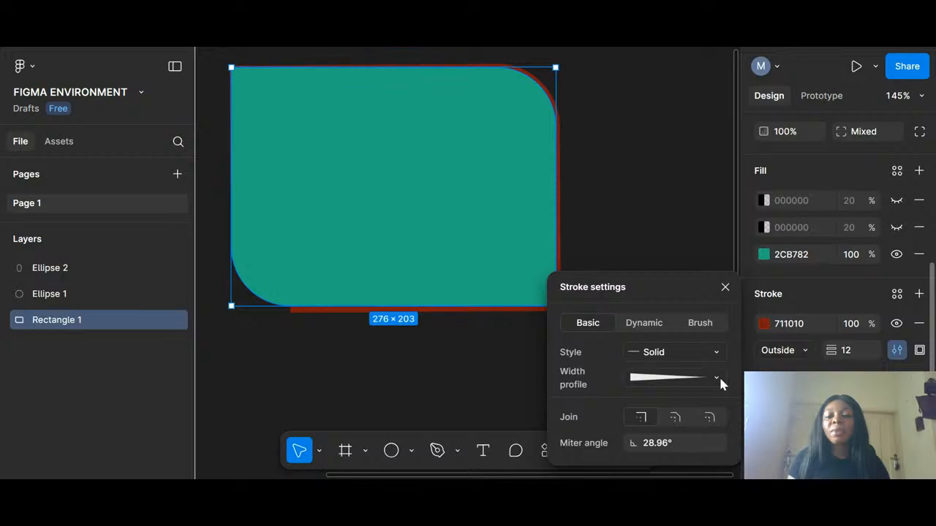
left_click(717, 384)
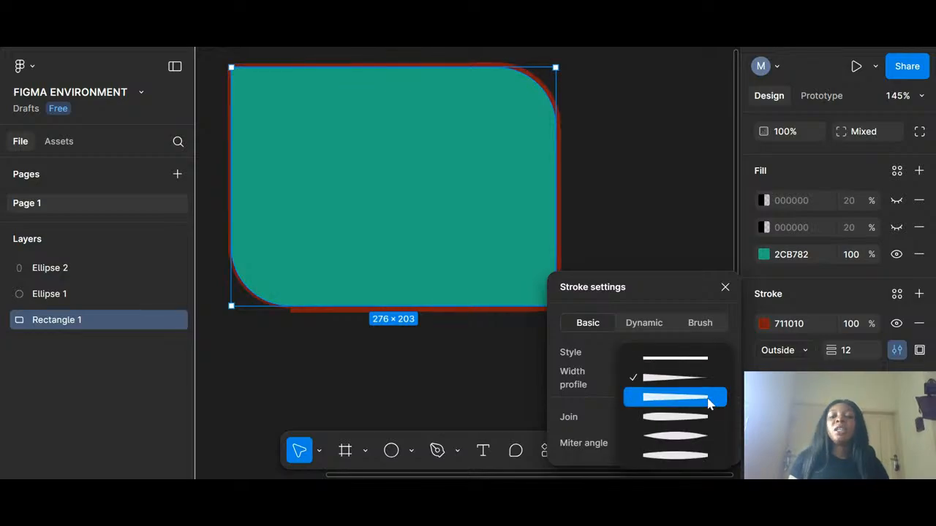
left_click(707, 401)
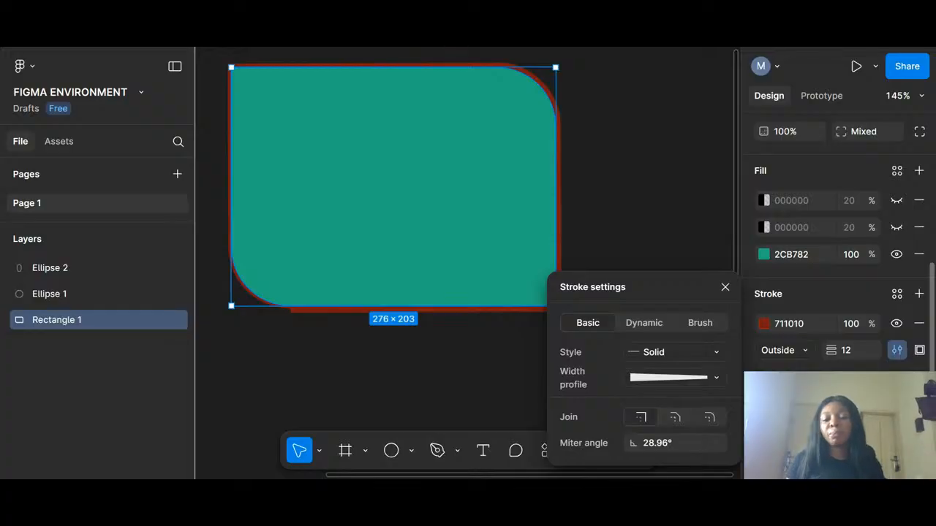
Step: Try the bulging and lens-shaped width profiles on the rectangle's stroke, and restore the uniform profile
left_click(716, 379)
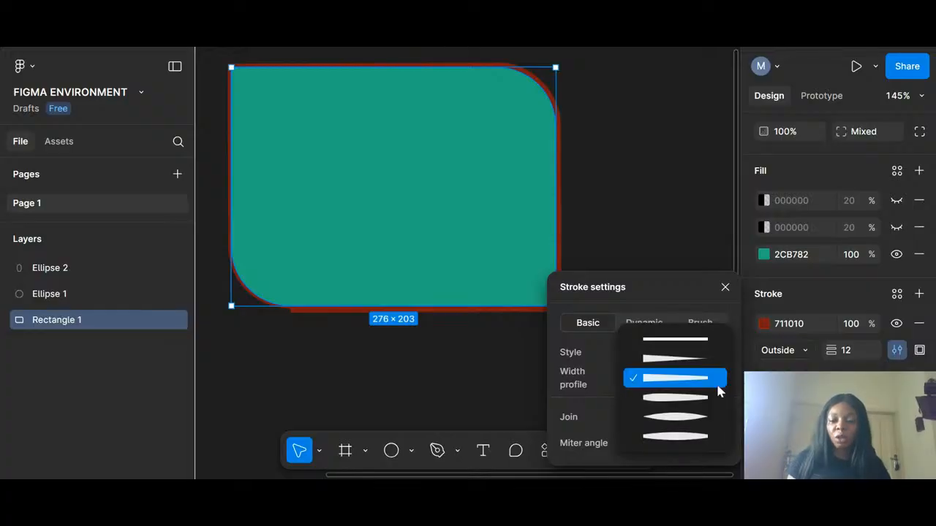
left_click(717, 392)
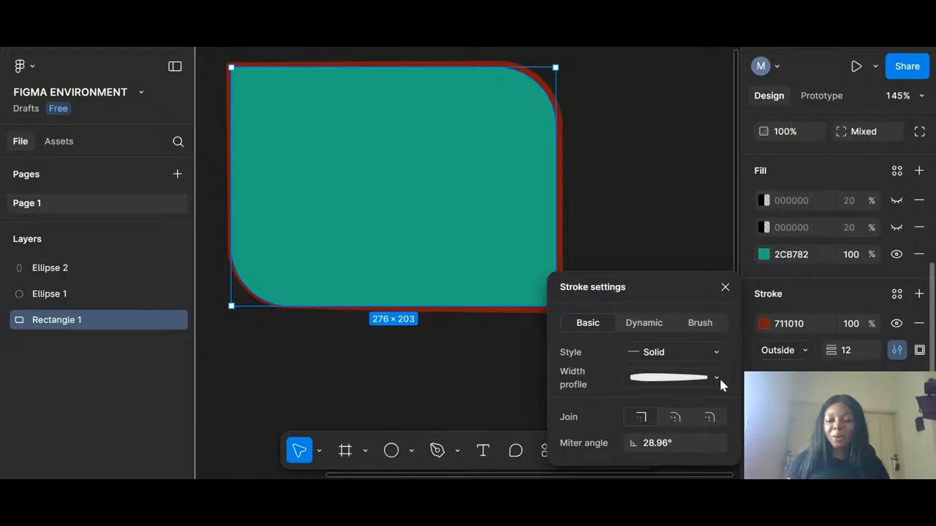
left_click(717, 380)
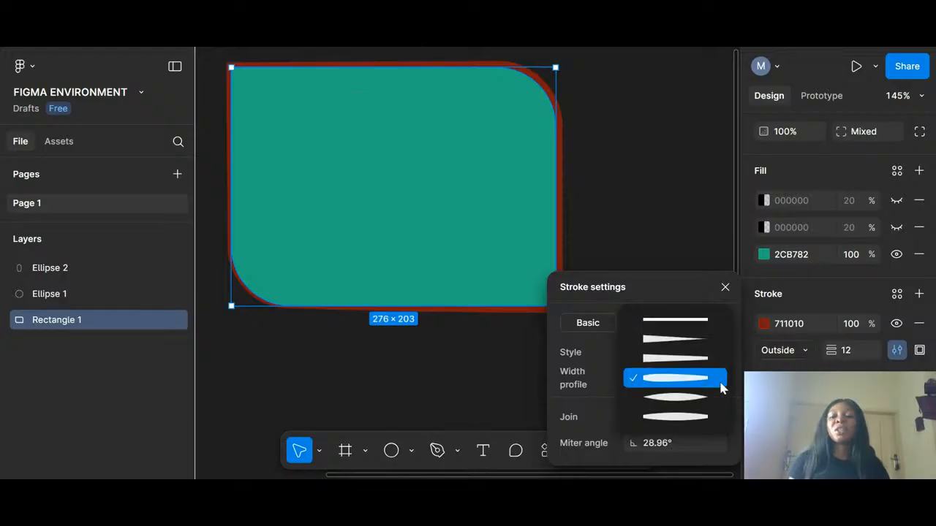
left_click(718, 396)
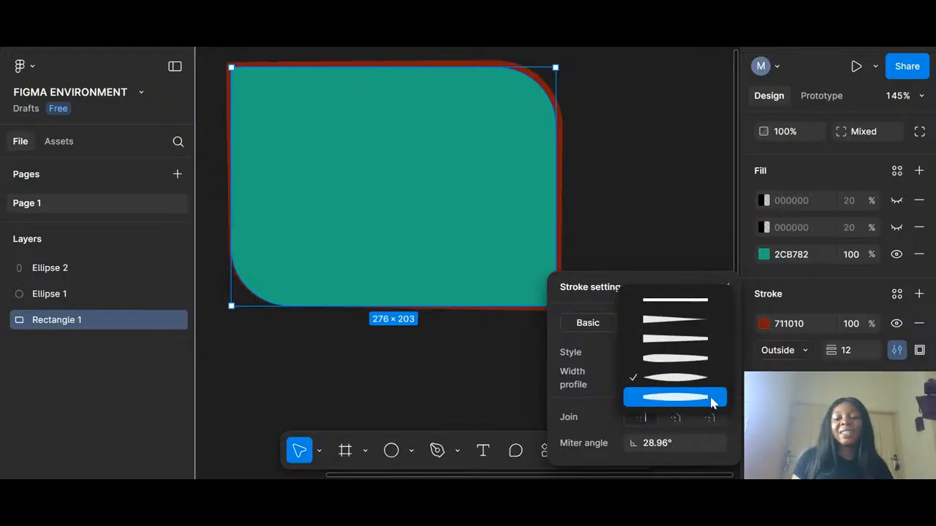
left_click(710, 398)
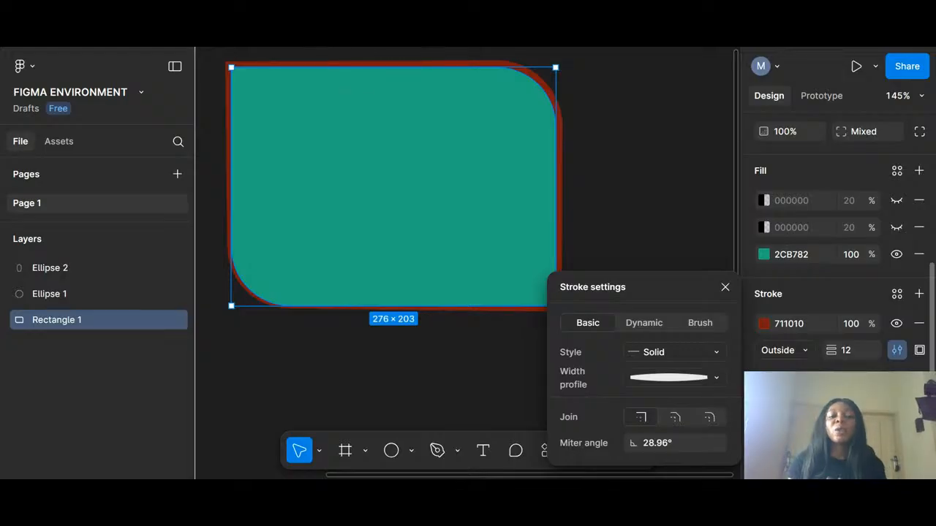
left_click(717, 381)
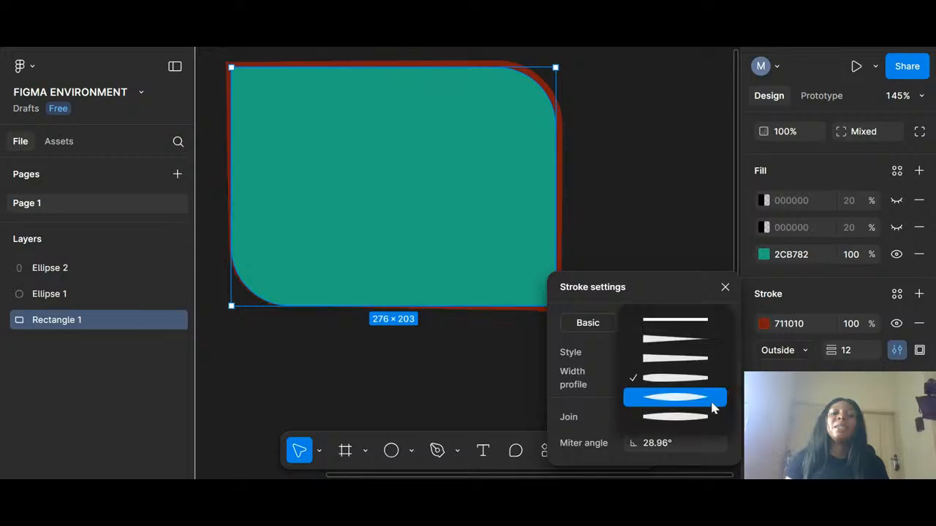
left_click(710, 398)
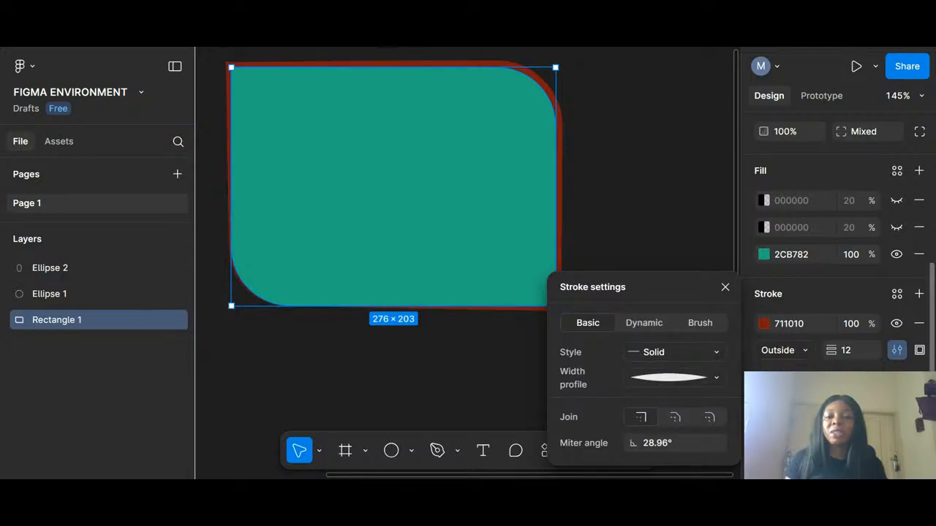
left_click(710, 380)
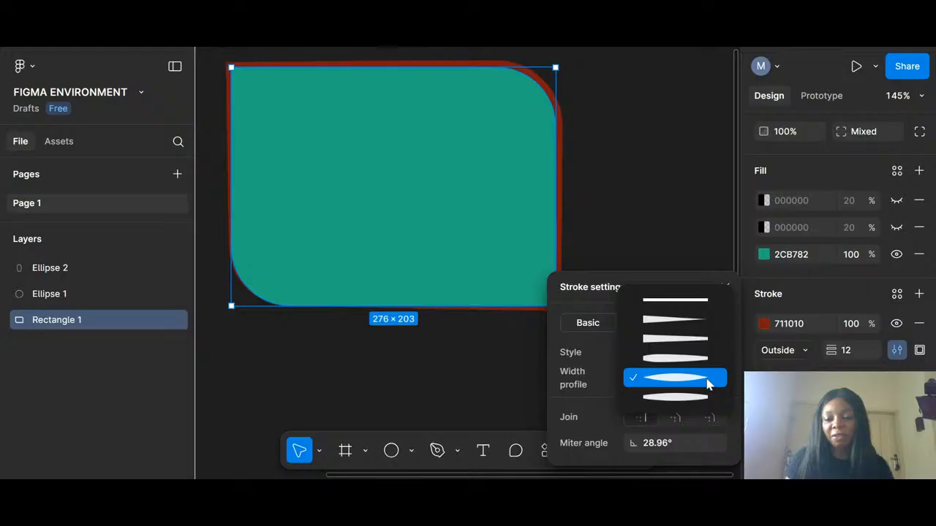
left_click(683, 308)
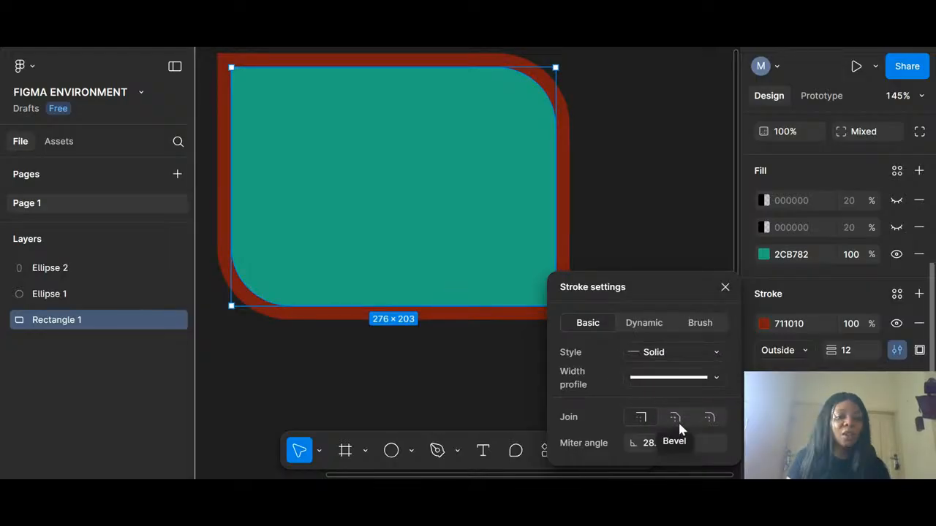
Step: Try the Bevel and rounded joins on the rectangle's stroke corners and return to the miter join
left_click(679, 427)
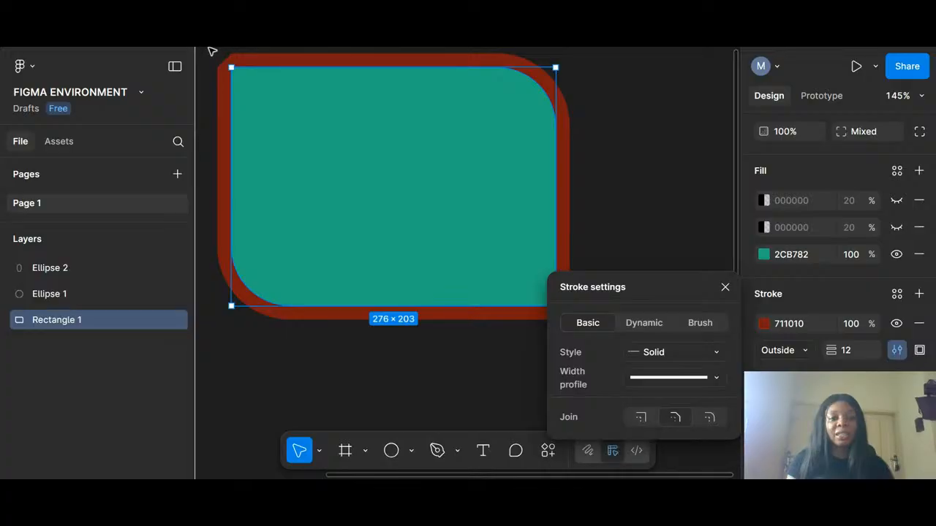
mouse_move(223, 71)
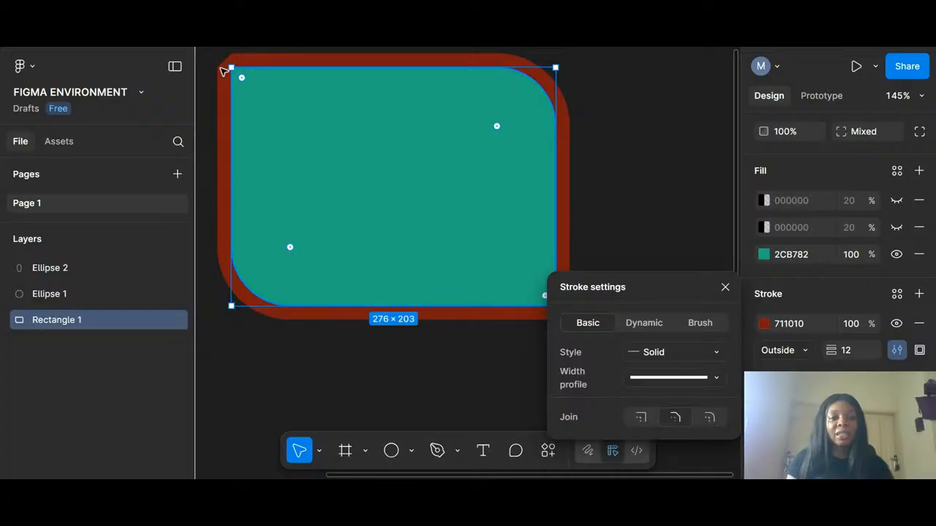
left_click(709, 420)
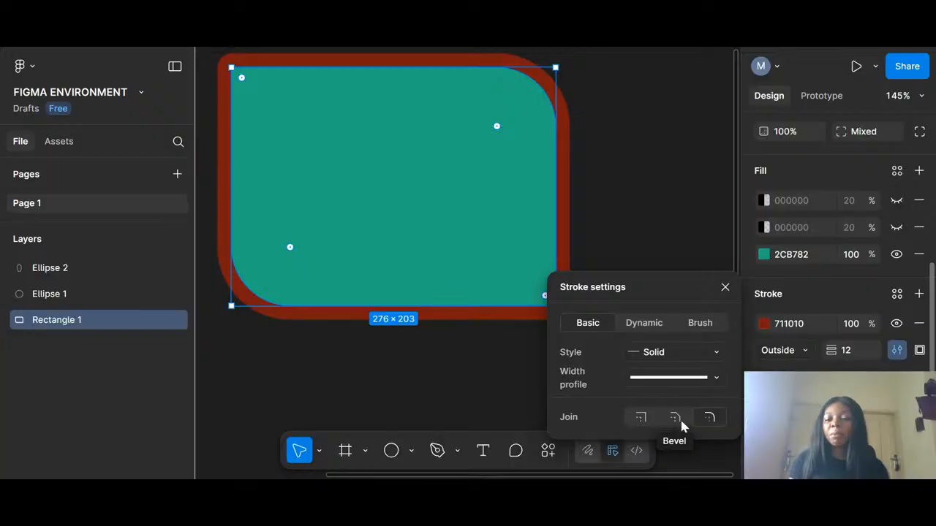
left_click(640, 418)
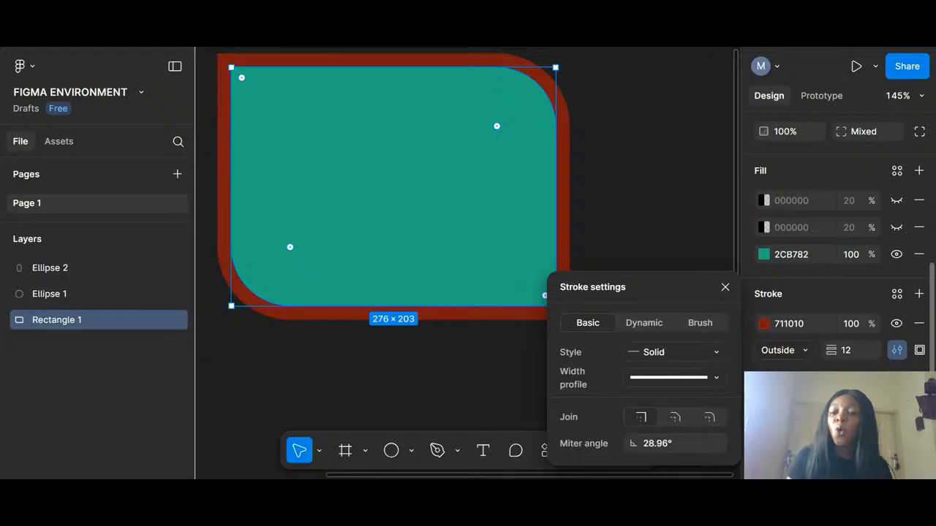
Step: Set the rectangle's stroke position to Inside, keeping the advanced stroke settings open
left_click(804, 353)
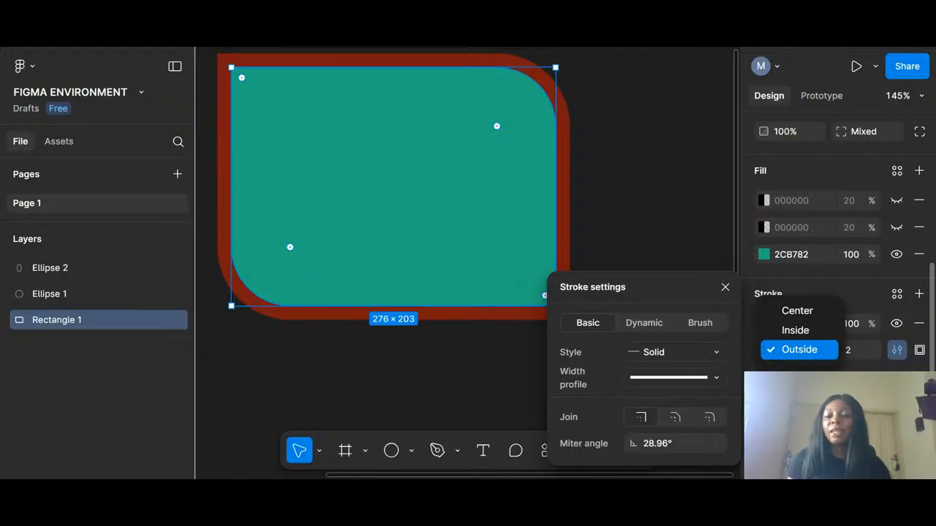
left_click(797, 330)
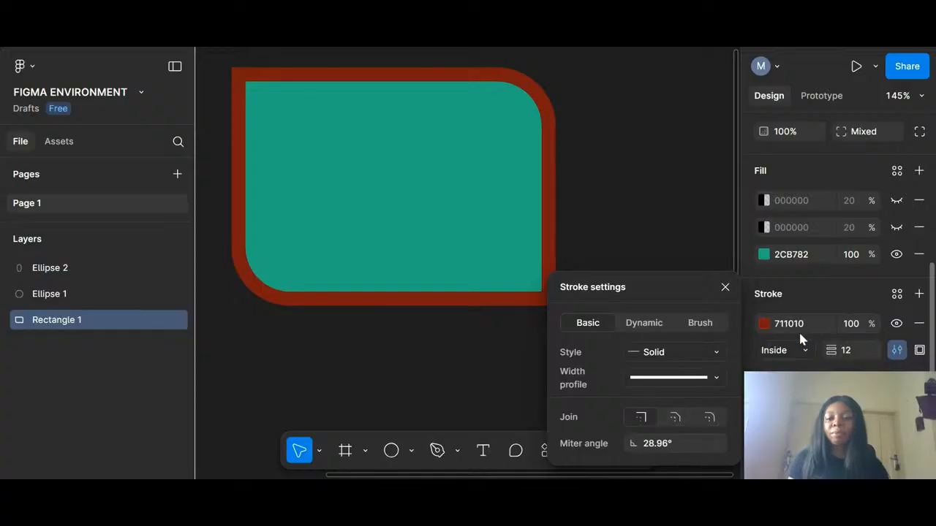
left_click(895, 351)
left_click(895, 350)
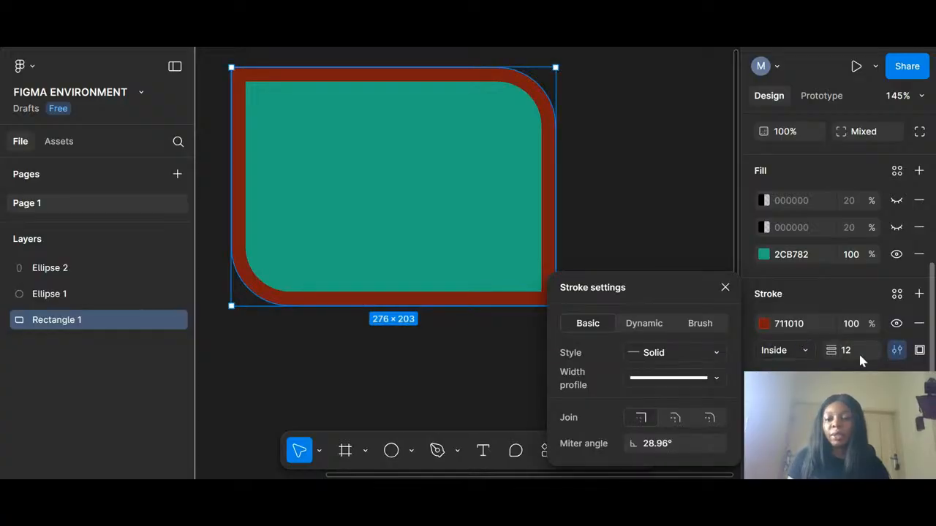
Step: Set the rectangle's stroke position to Center and change the stroke style to Dashed
left_click(807, 354)
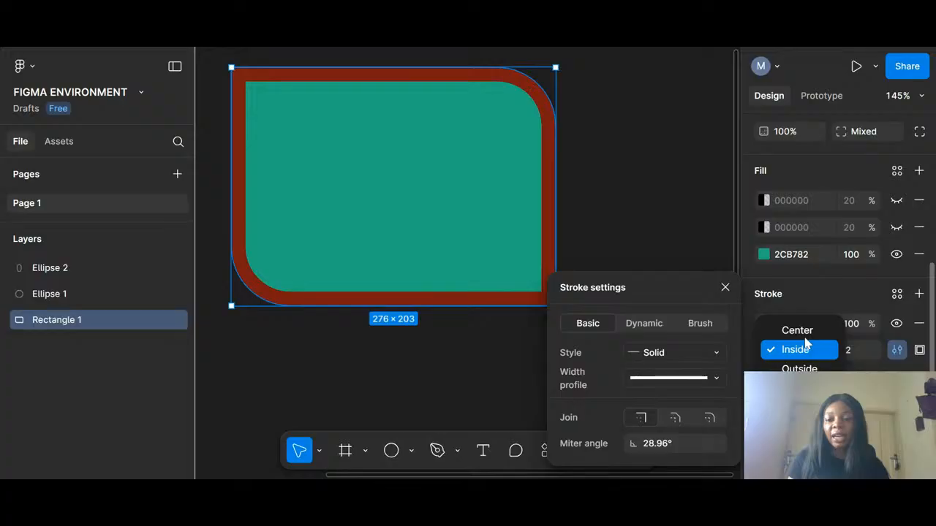
left_click(800, 332)
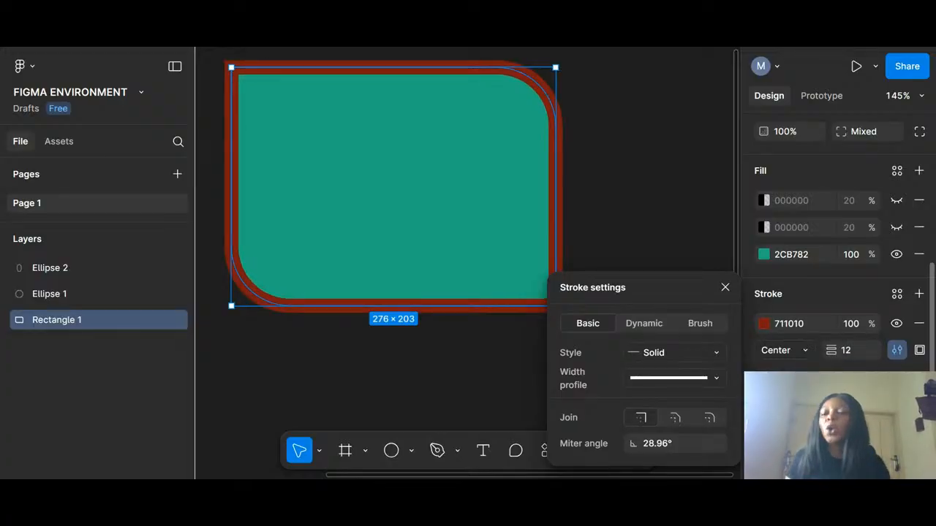
left_click(715, 353)
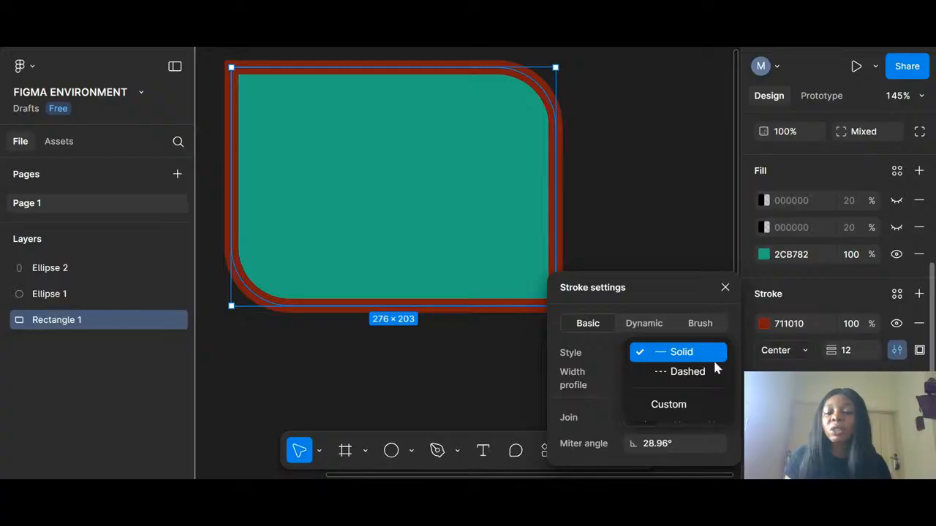
left_click(713, 373)
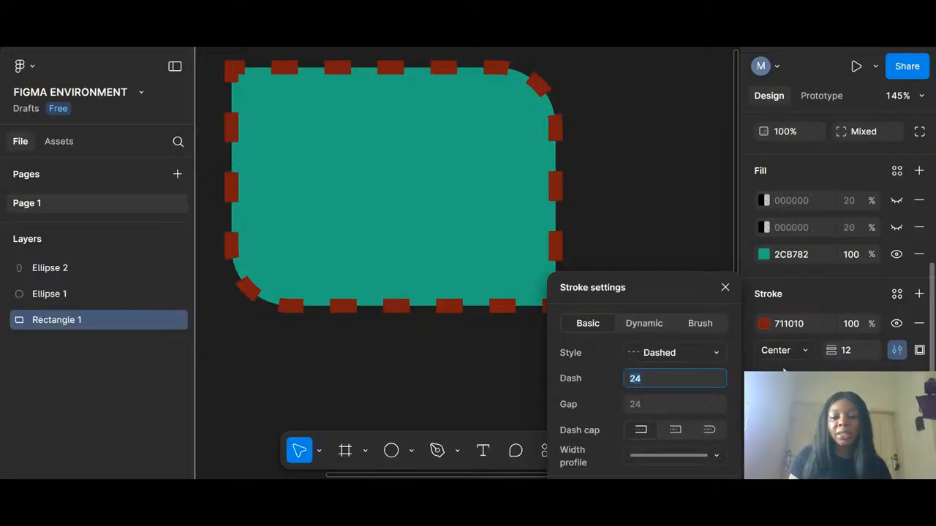
Step: Try the dashed stroke in the Inside position and set it to Outside
left_click(806, 354)
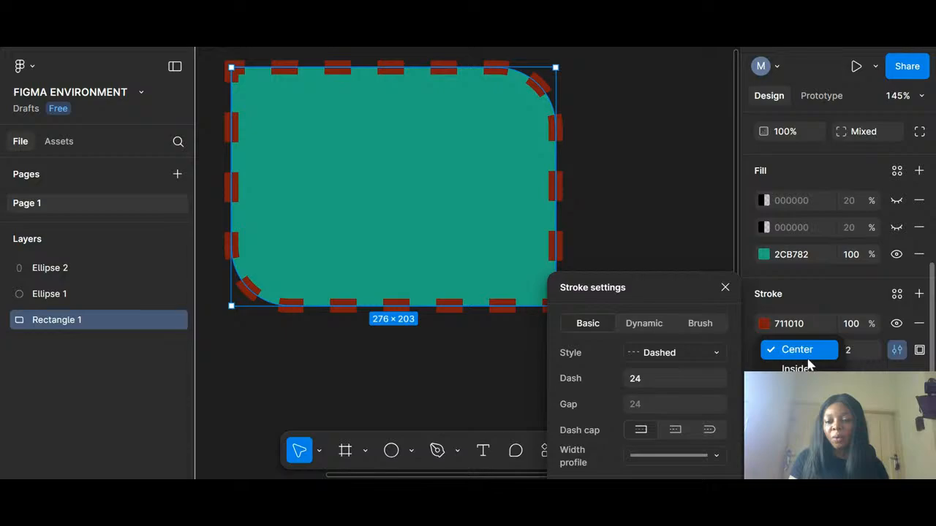
left_click(807, 364)
left_click(799, 347)
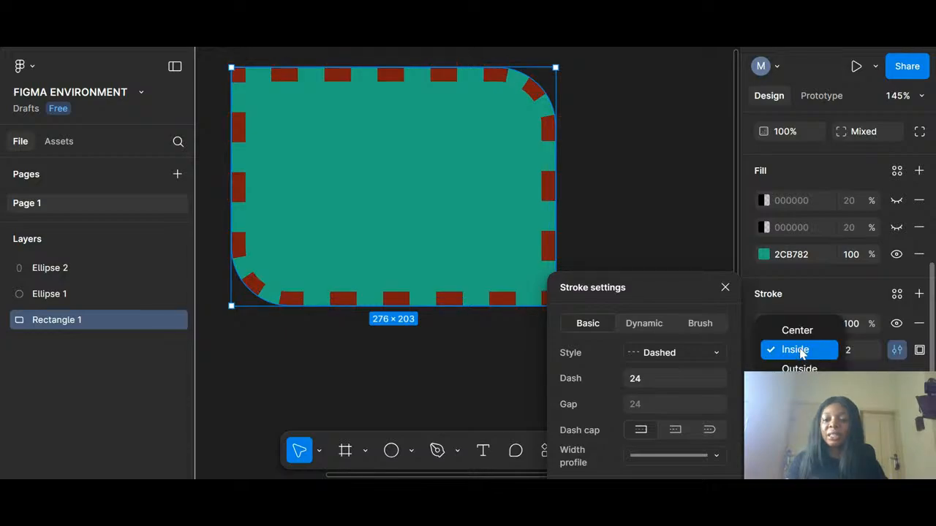
left_click(799, 368)
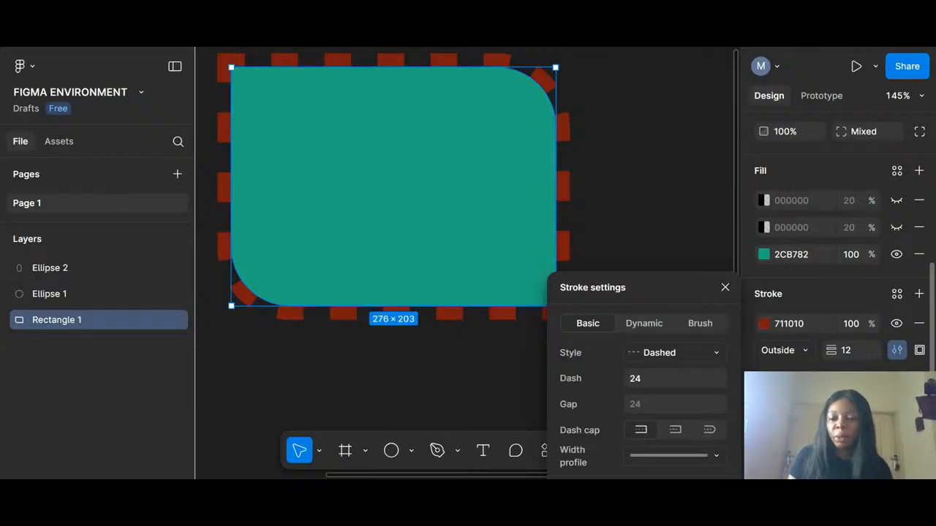
Step: Switch the rectangle's stroke to the Dynamic type, try a high frequency, and set the frequency to 31%
left_click(715, 353)
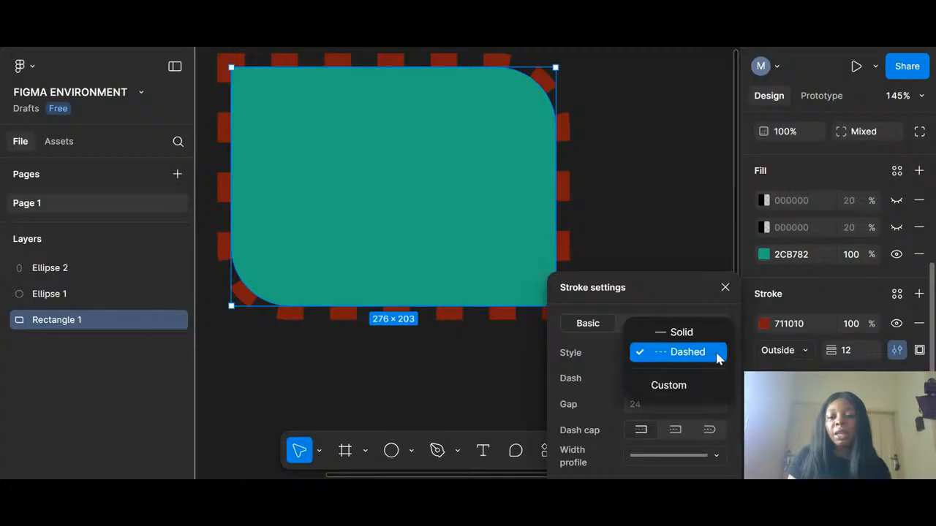
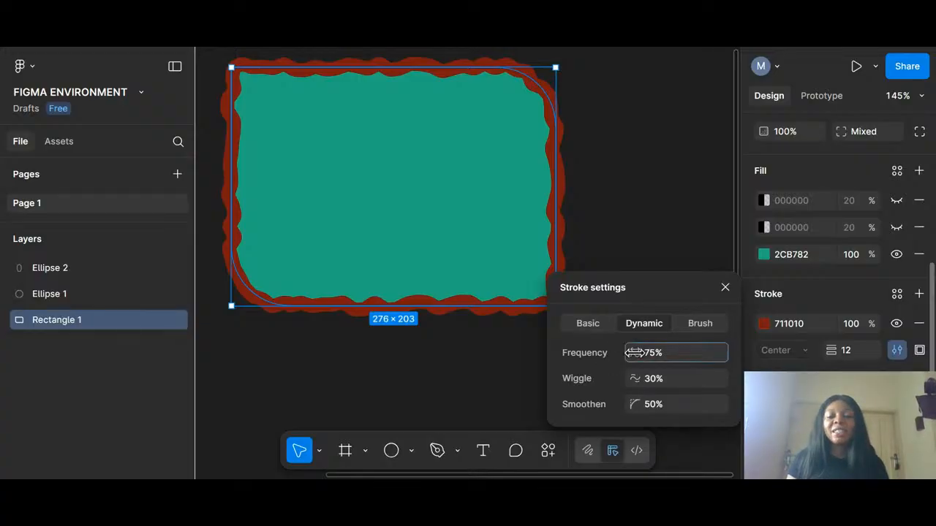
left_click_drag(633, 352, 823, 351)
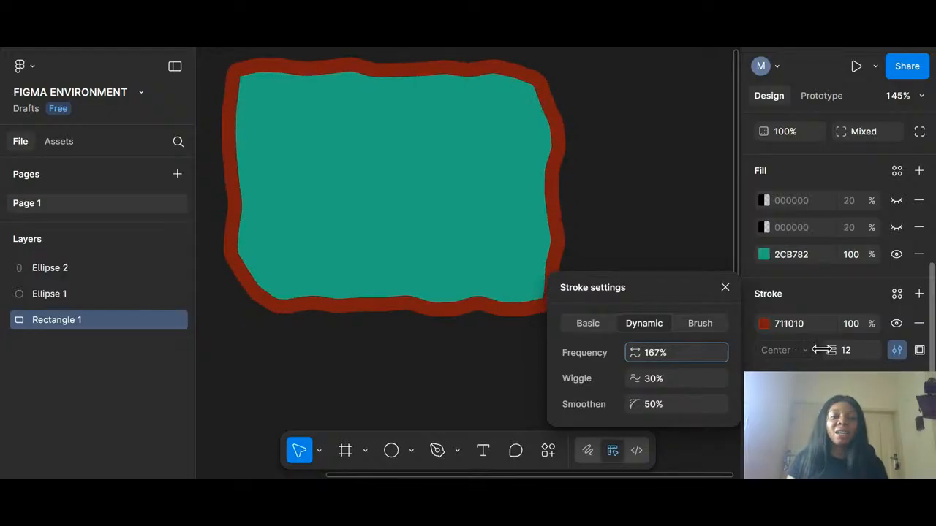
mouse_move(823, 350)
left_mouse_down()
mouse_move(845, 352)
mouse_move(518, 331)
mouse_move(550, 333)
left_mouse_up()
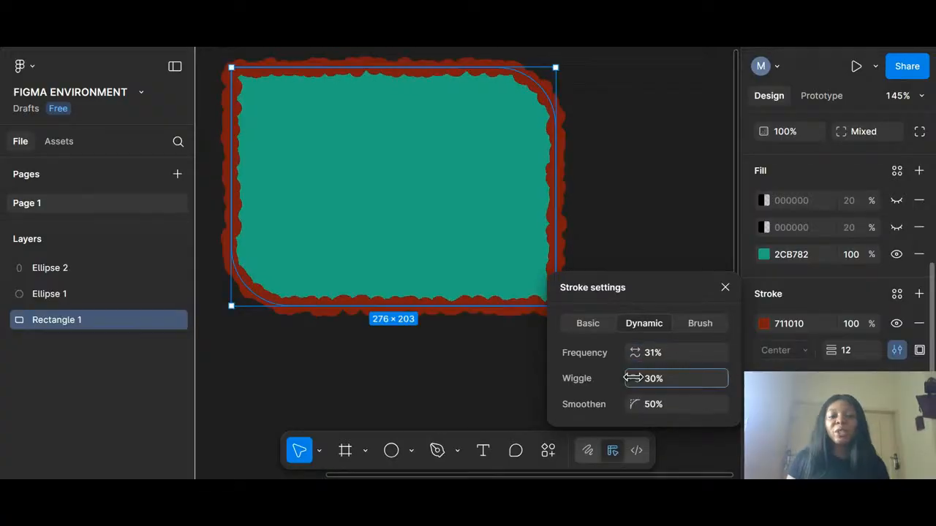
Step: Try wiggle strengths up to 675% on the dynamic stroke, set Wiggle to 86%, and raise Smoothen to 100%
left_click_drag(636, 378, 671, 378)
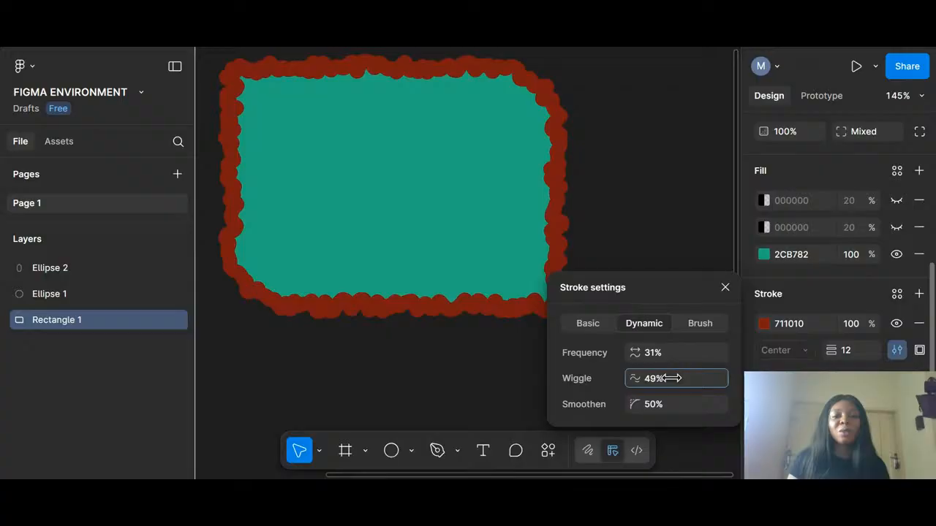
mouse_move(671, 378)
left_mouse_down()
mouse_move(891, 378)
mouse_move(50, 385)
mouse_move(445, 263)
mouse_move(350, 271)
left_mouse_up()
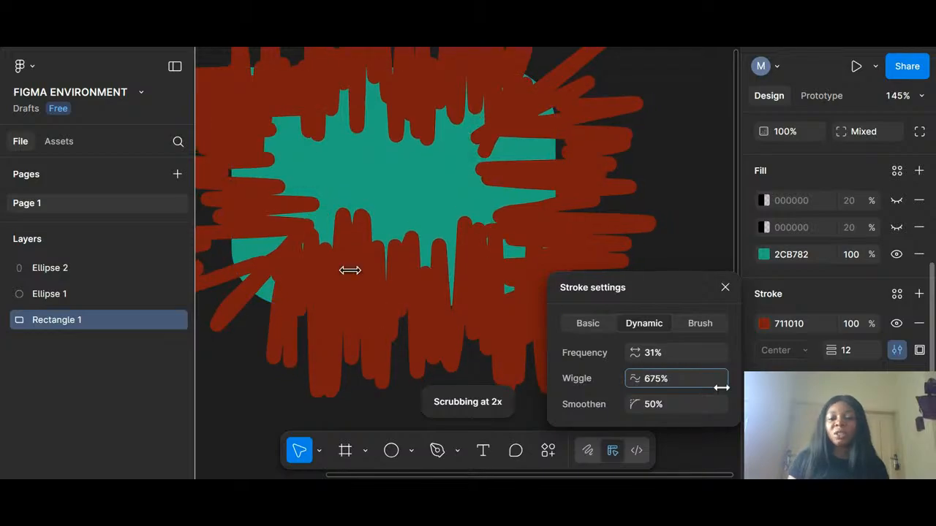
type("1")
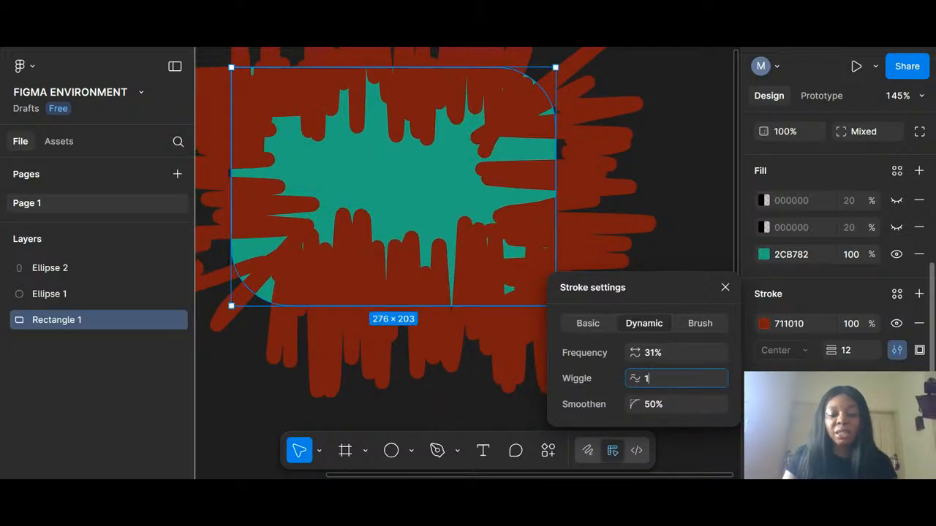
key("BackSpace")
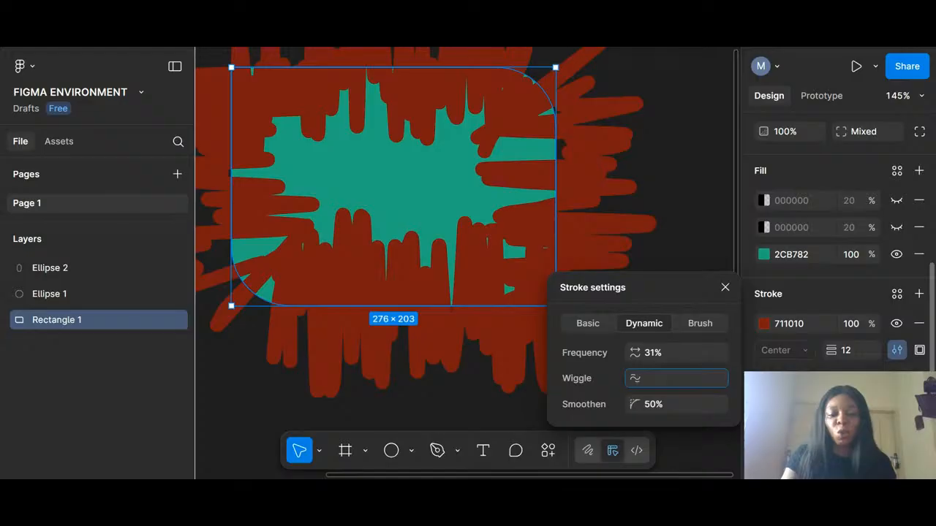
type("86")
key("Return")
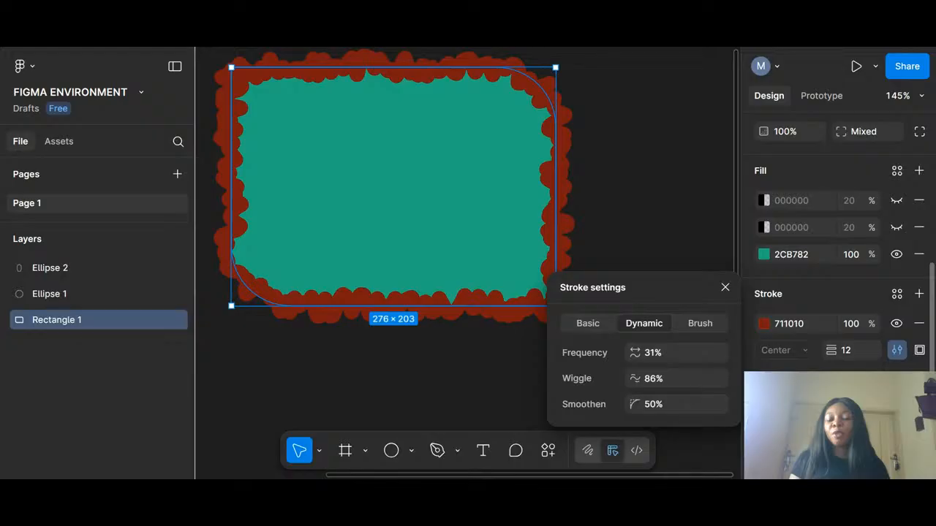
left_click_drag(634, 405, 630, 403)
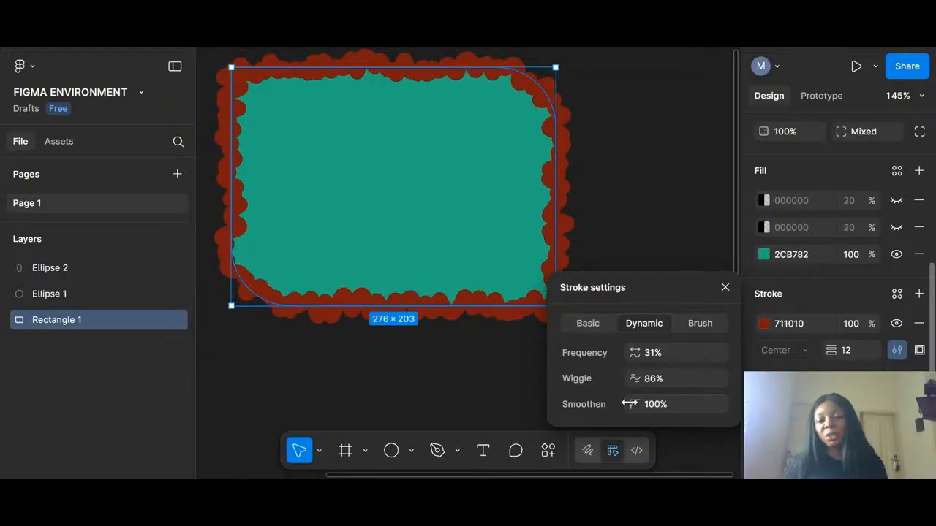
Step: Switch the rectangle's stroke to the Brush type and apply the Spaghetti Western brush
left_click(701, 328)
left_click(717, 356)
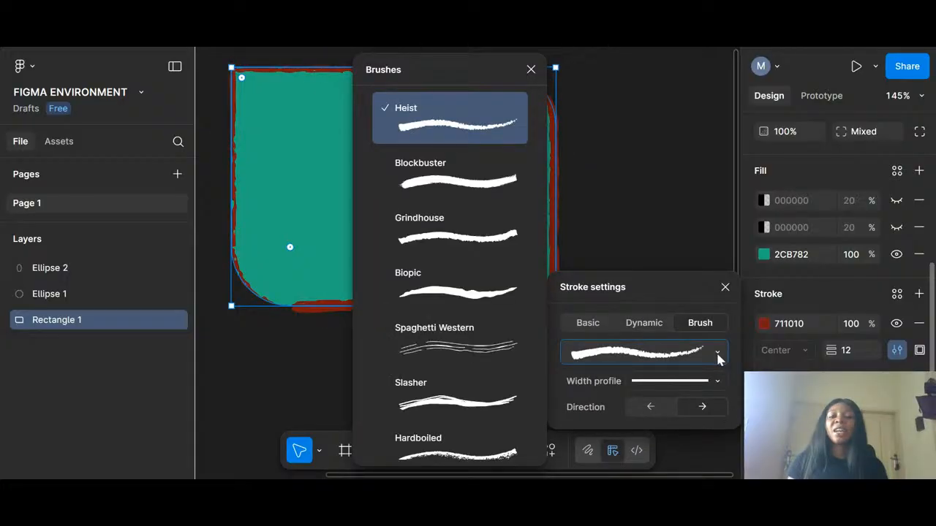
scroll(446, 305, "down", 1)
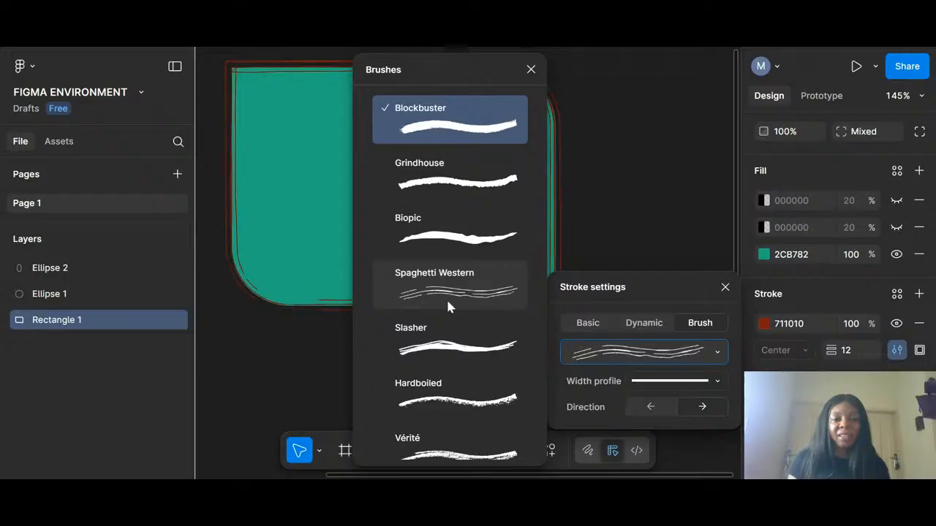
left_click(448, 305)
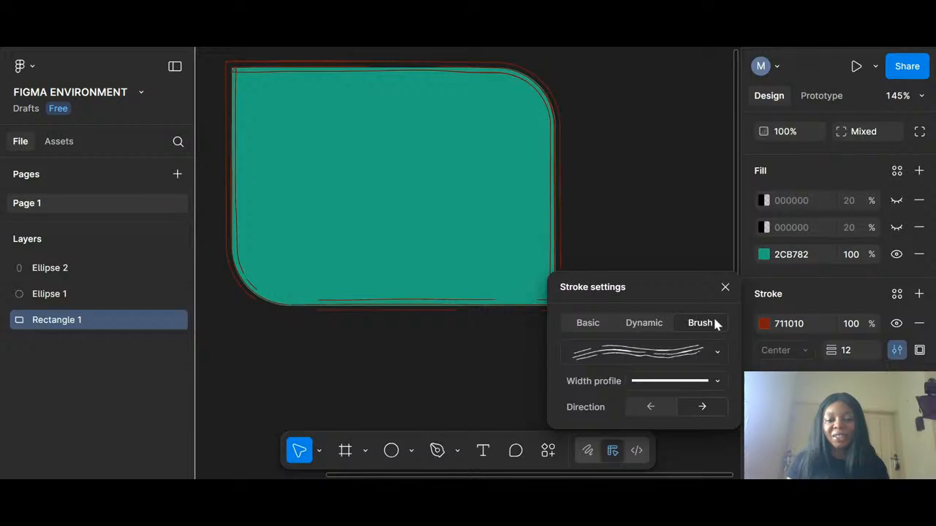
Step: Try the Propaganda and New Wave brushes on the rectangle's stroke and return to the Heist brush
left_click(716, 351)
scroll(450, 359, "down", 1)
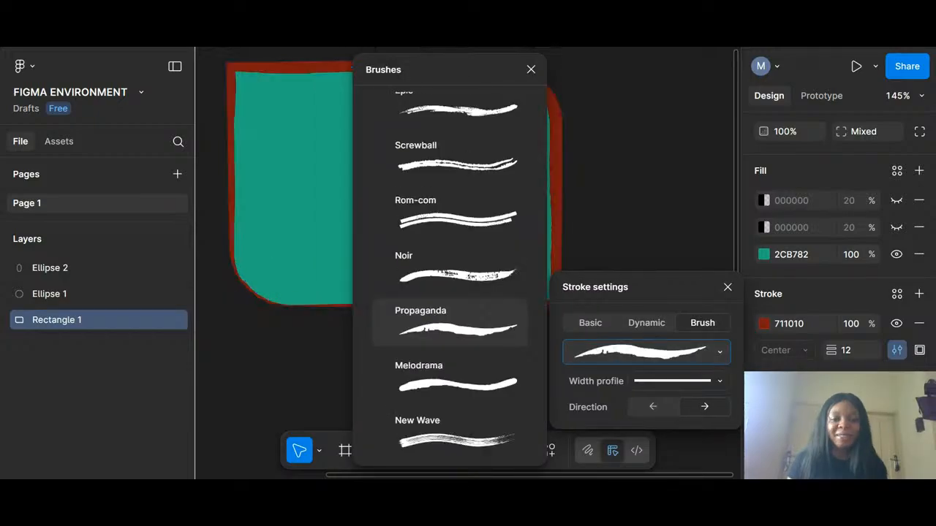
left_click(452, 433)
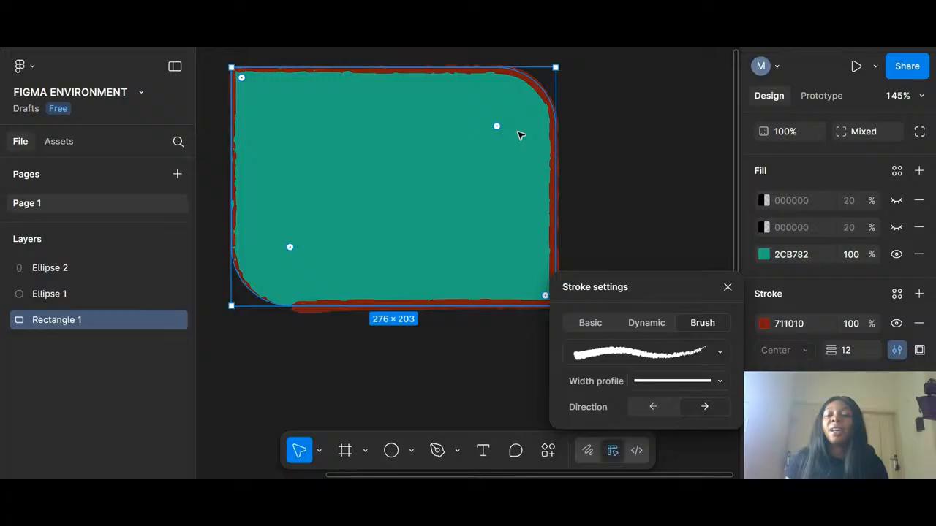
Step: Move the stroke settings dialog higher on the canvas and apply the blunt-ended lens width profile to the brush stroke
left_click_drag(667, 285, 648, 127)
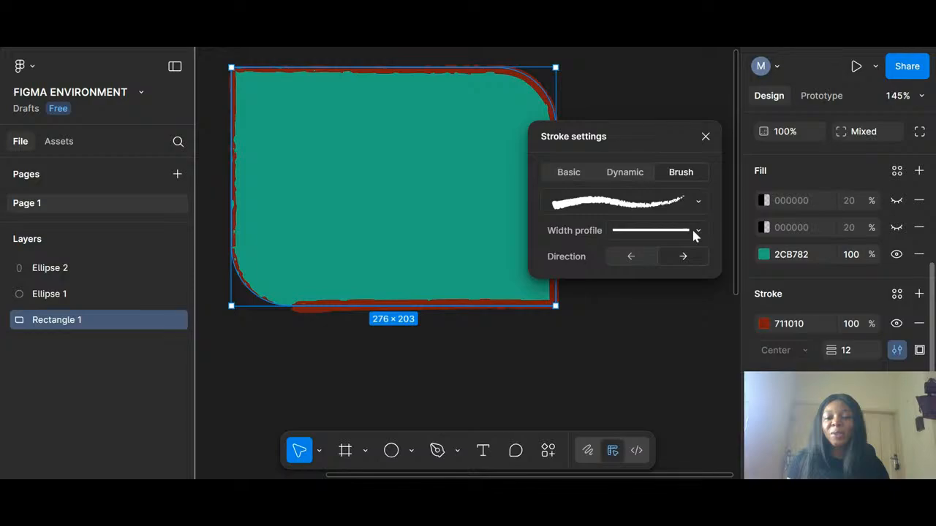
left_click(693, 230)
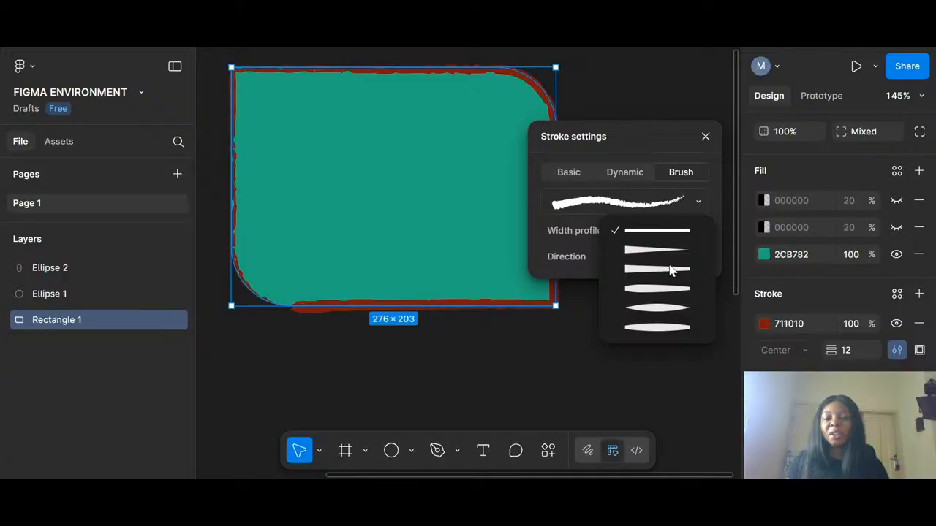
left_click(666, 331)
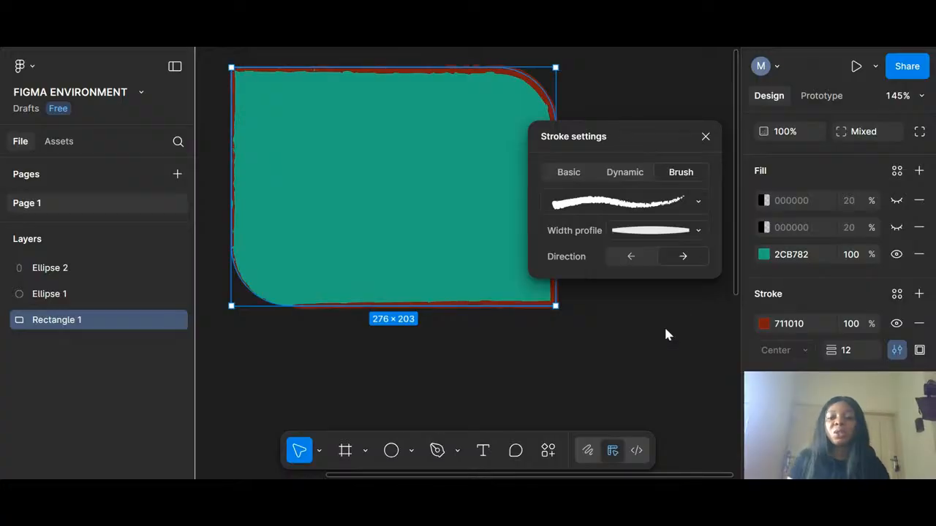
Step: Try the Backward and Forward brush directions, return the stroke to the Basic type, and close the stroke settings
left_click(626, 257)
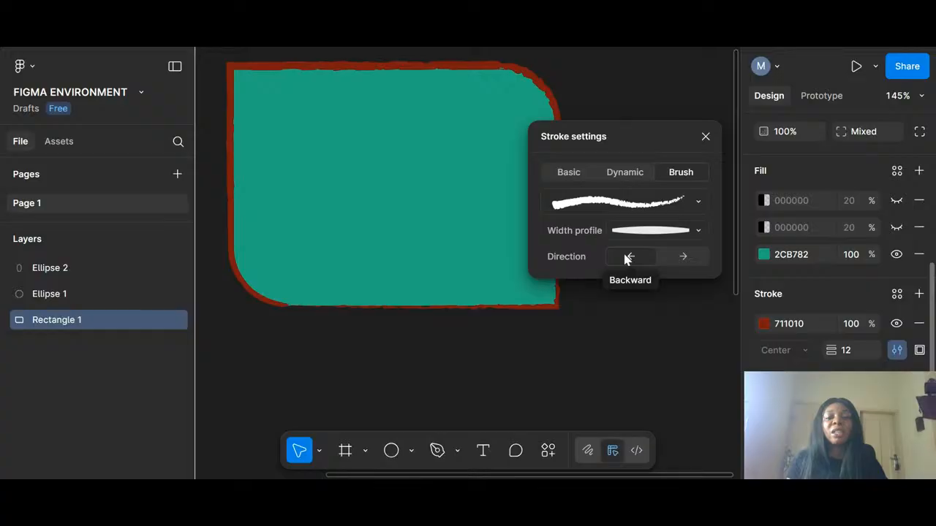
left_click(674, 257)
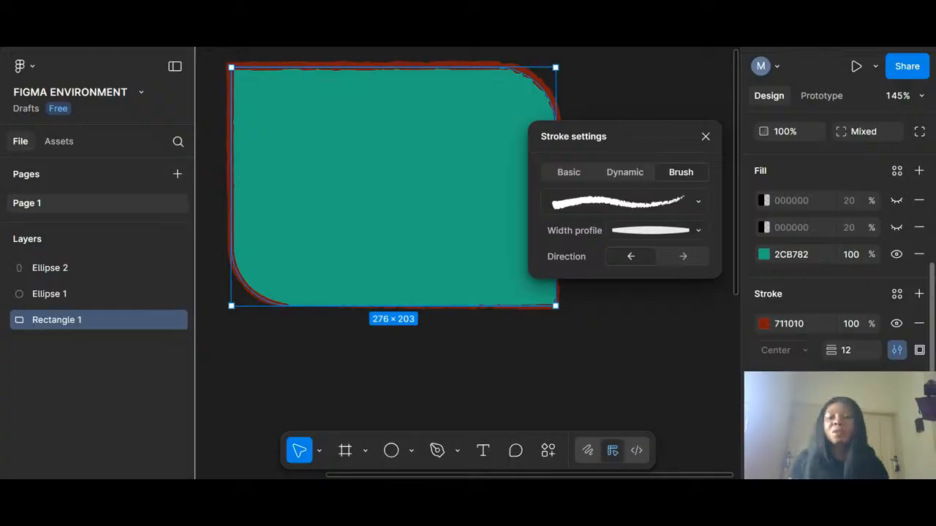
left_click(896, 350)
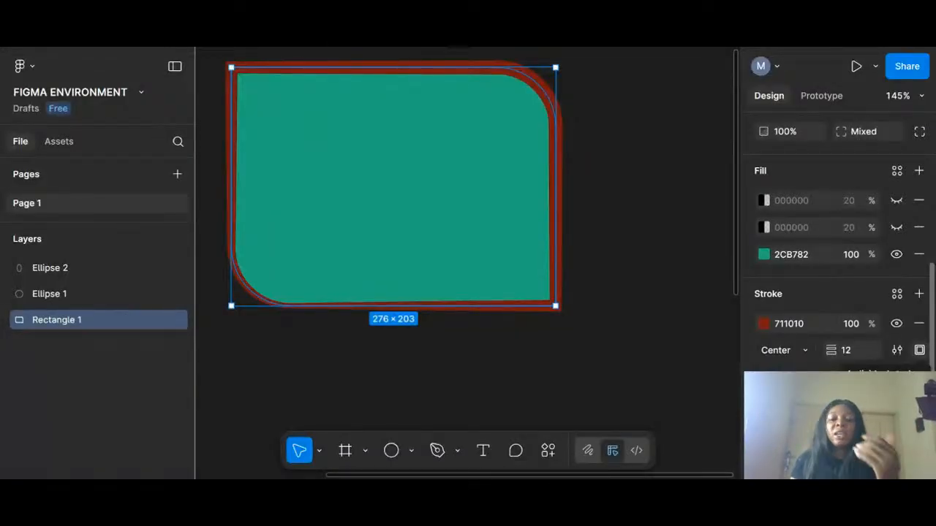
Step: Restrict the rectangle's stroke to single sides, trying Top and Bottom and ending with Left
left_click(919, 350)
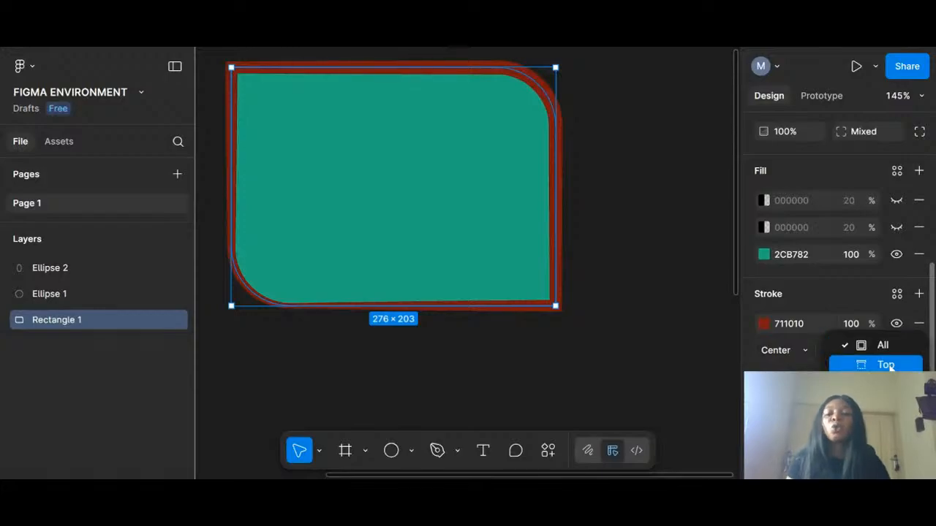
left_click(888, 365)
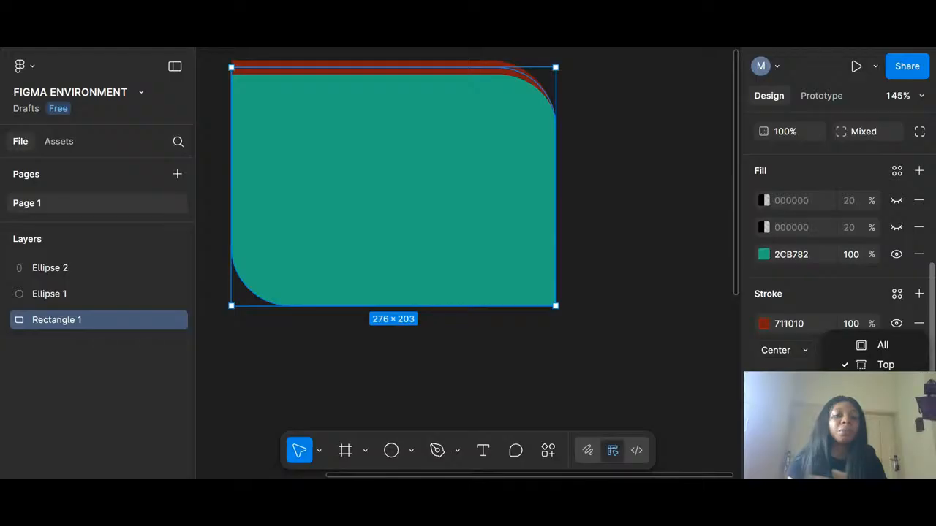
left_click(889, 384)
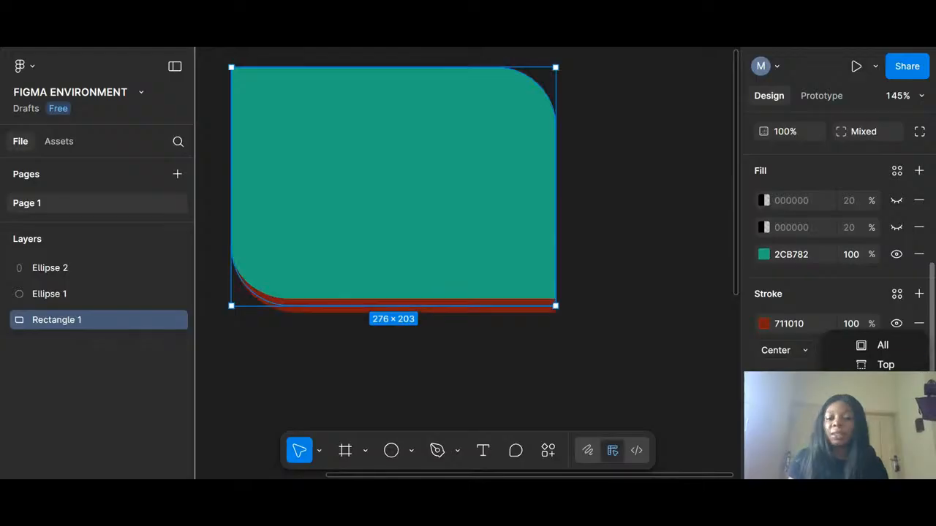
left_click(886, 404)
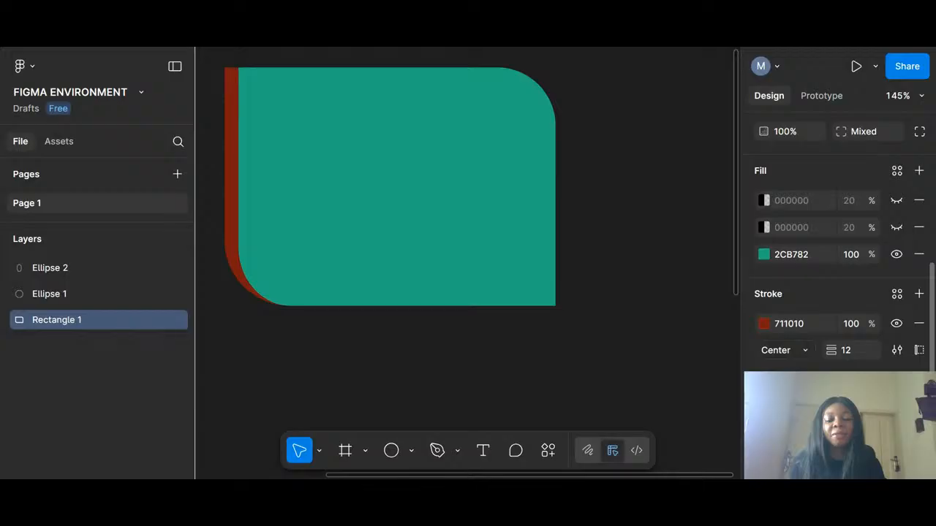
Step: Switch the rectangle to custom per-side strokes and add a stroke weight on its right side
left_click(919, 350)
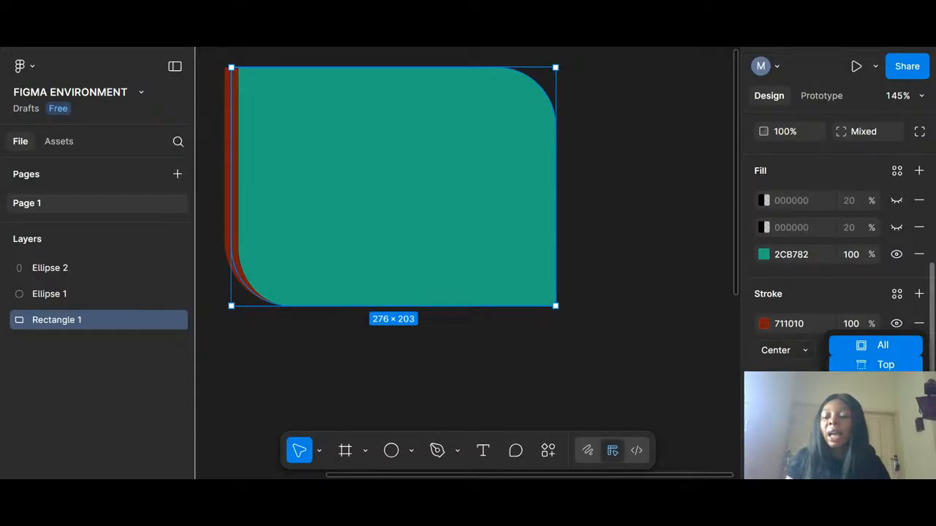
left_click(875, 446)
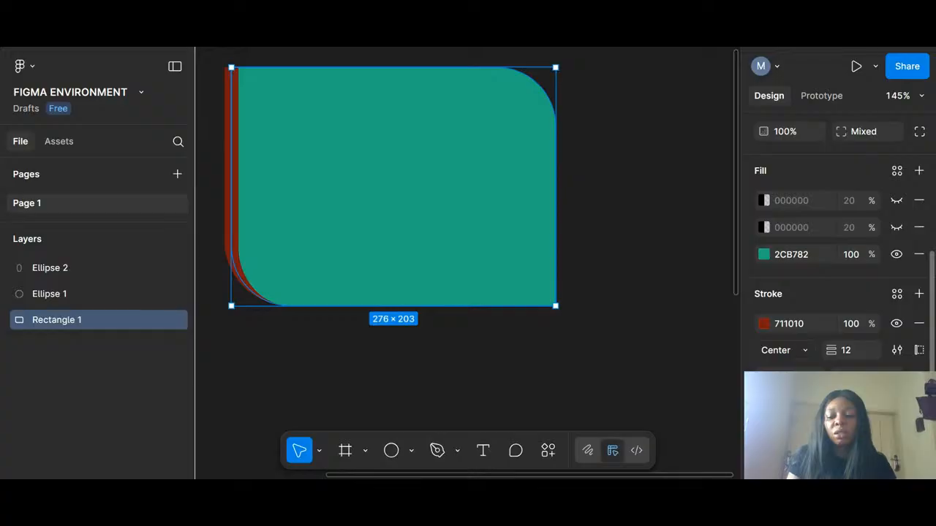
key("Return")
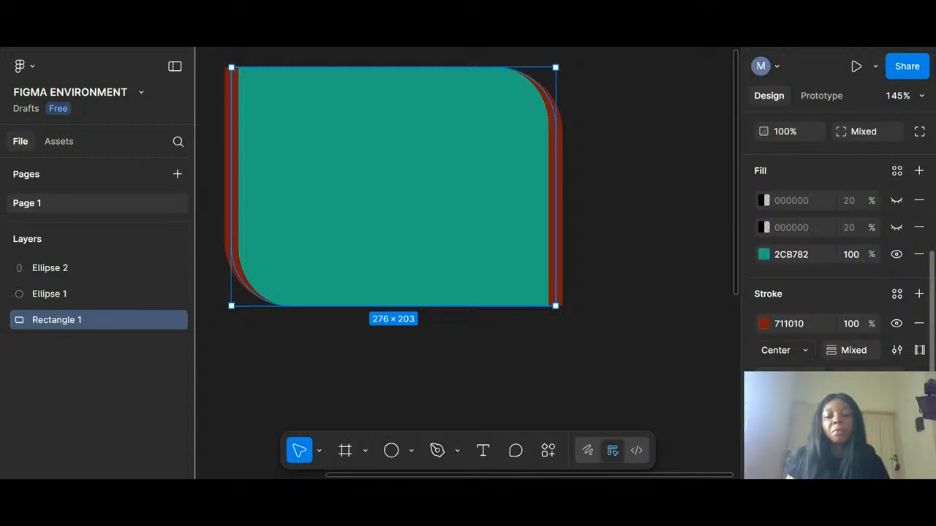
Step: Set the rectangle's custom stroke weights to 8 on the right, 4 on the bottom and 0.5 on the top side
key("Return")
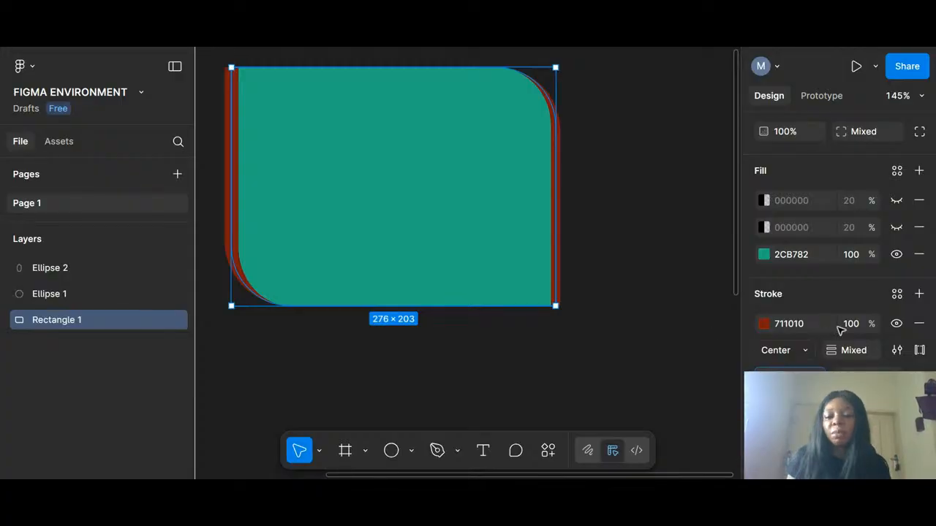
left_click(816, 377)
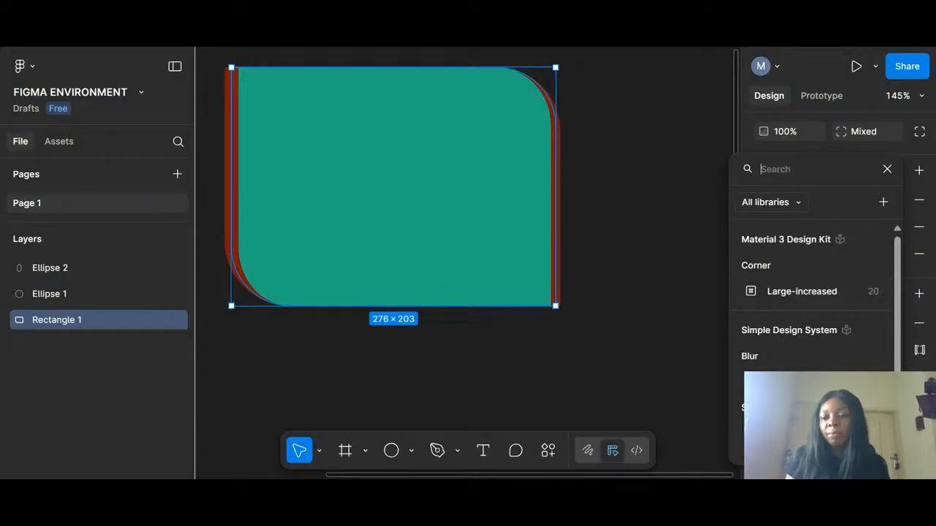
key("Escape")
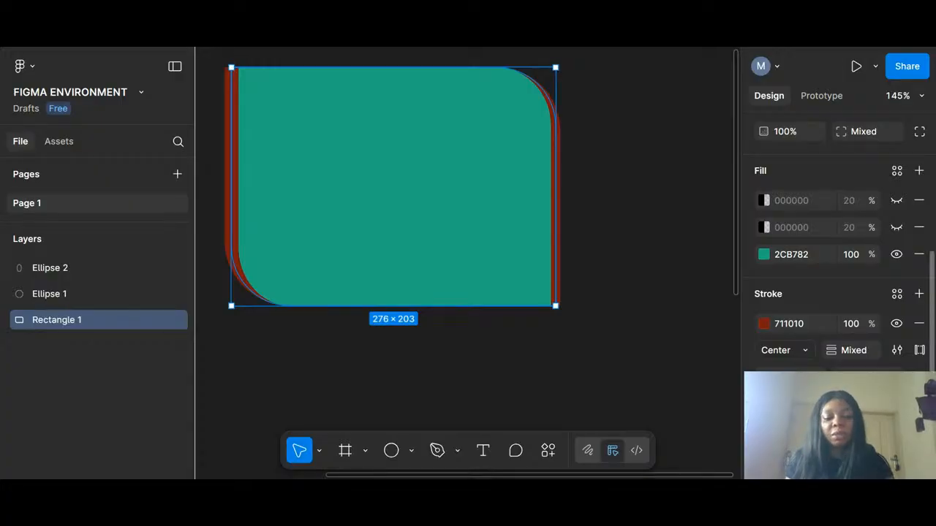
left_click(856, 376)
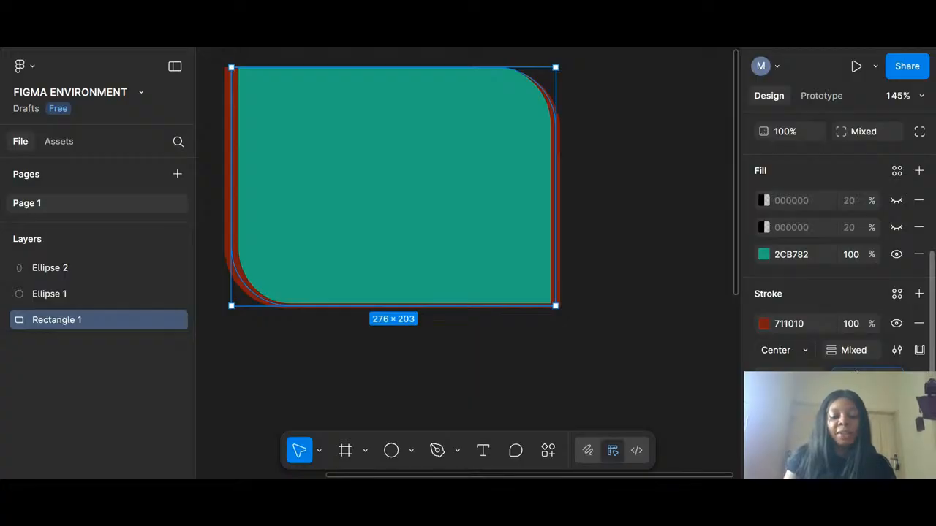
left_click(657, 392)
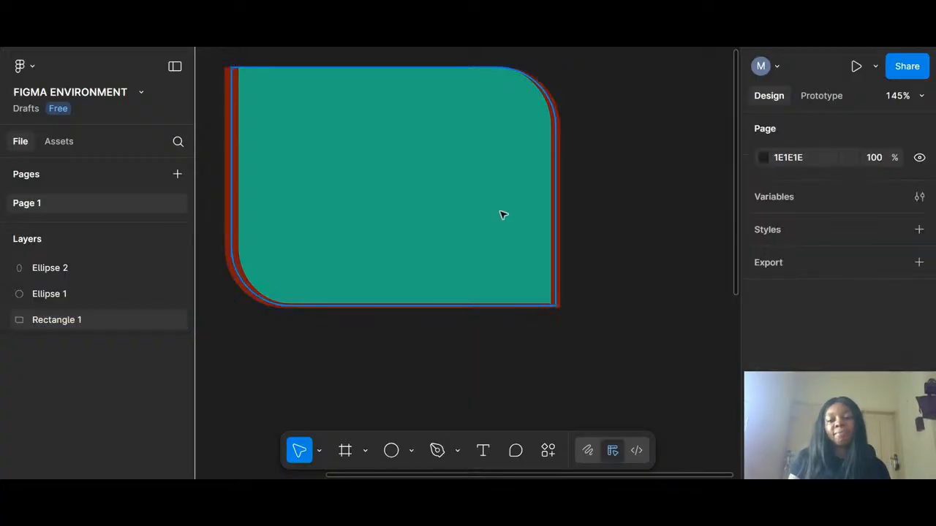
left_click(504, 255)
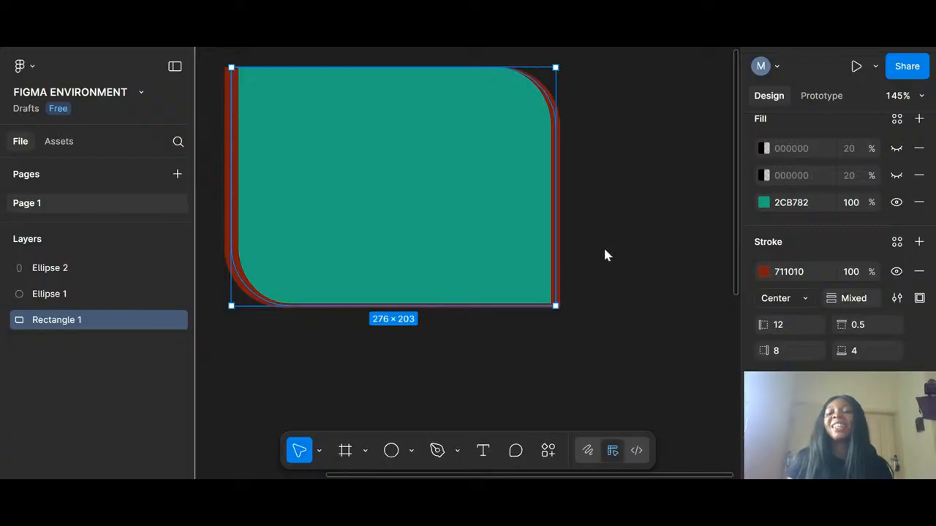
left_click(655, 358)
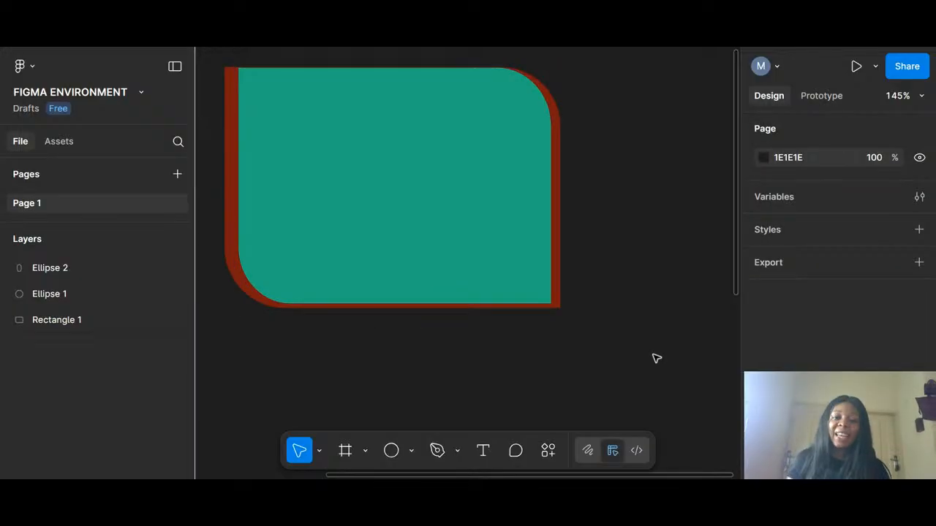
Step: Change the fill colour of the grey circle below the rectangle to blue 3EA1B7
left_click(514, 207)
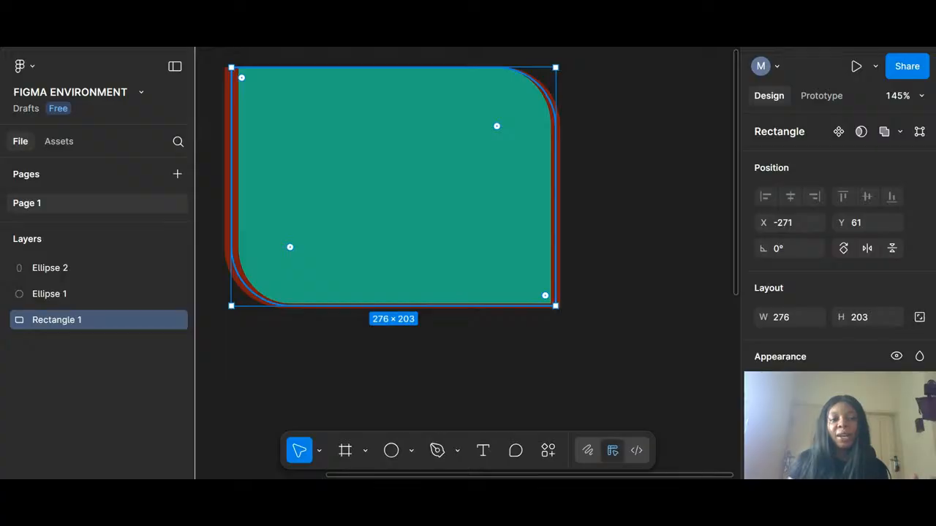
scroll(379, 236, "down", 5)
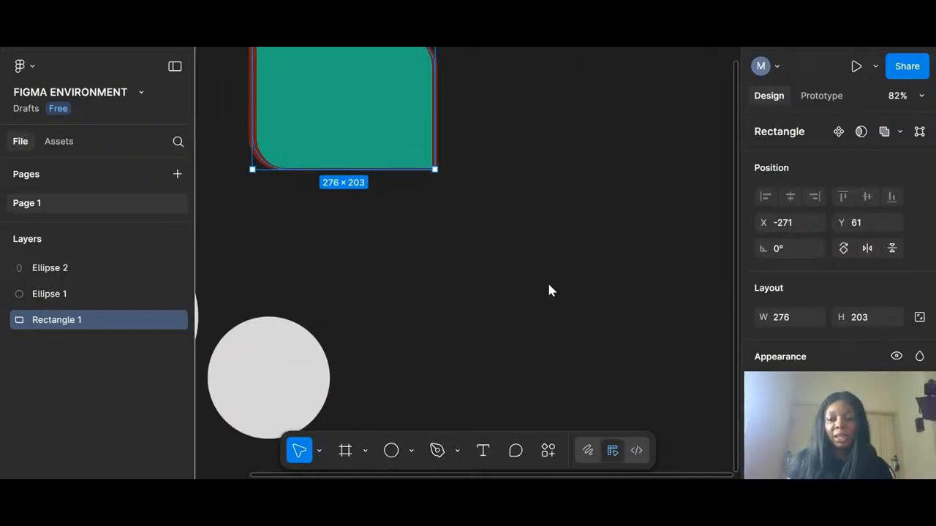
scroll(366, 326, "down", 2)
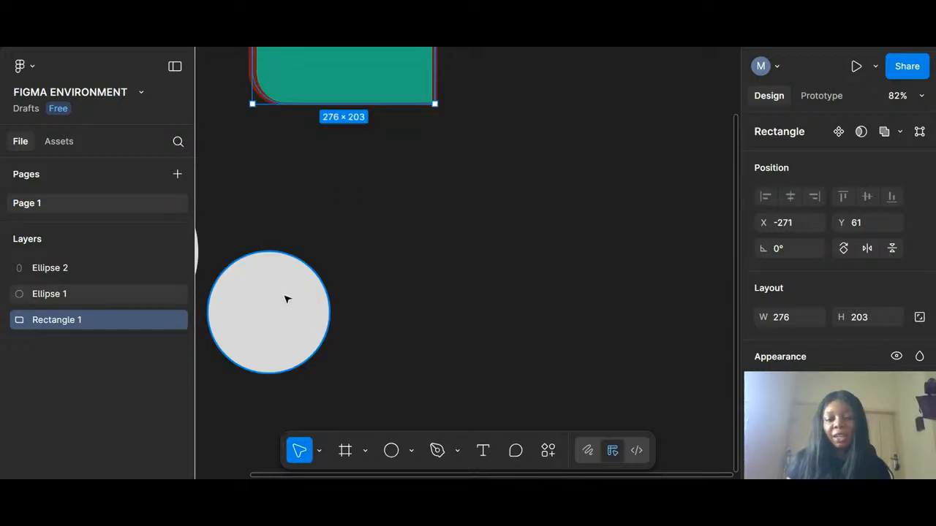
left_click(287, 299)
scroll(864, 286, "down", 2)
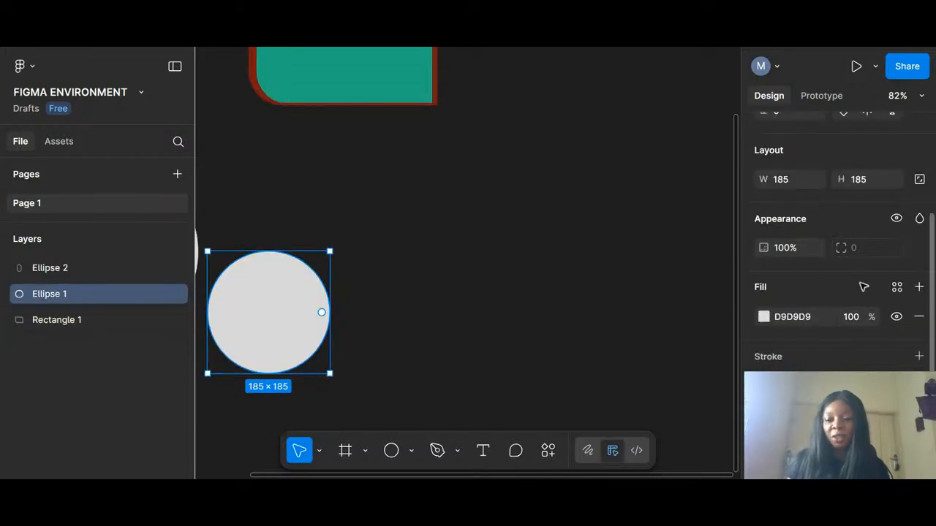
left_click(763, 316)
left_click(671, 255)
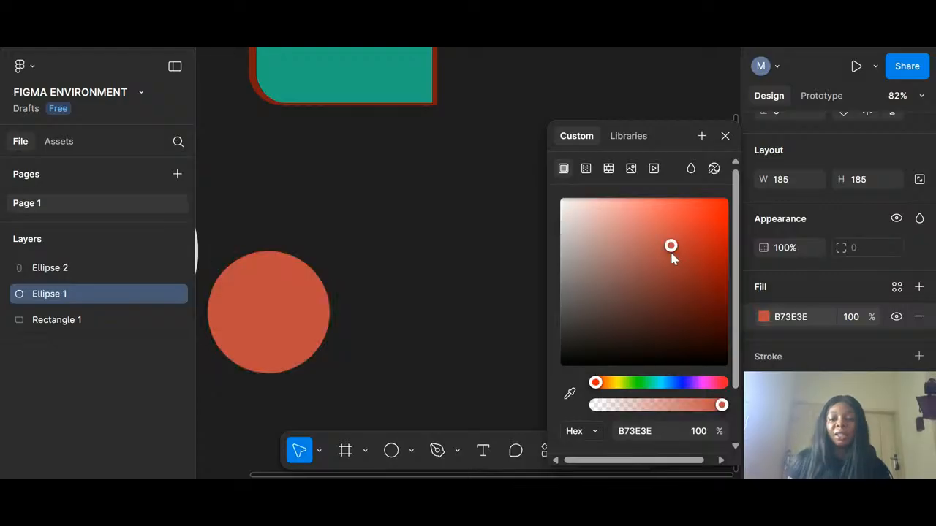
left_click(662, 383)
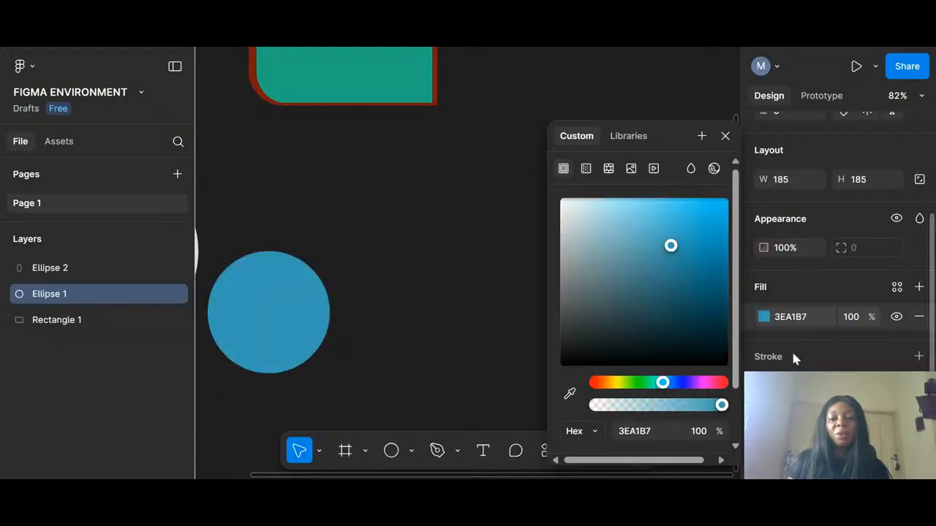
Step: Add a thick black stroke to the blue circle and move the circle up to just below the green rectangle
left_click(788, 358)
left_click(783, 368)
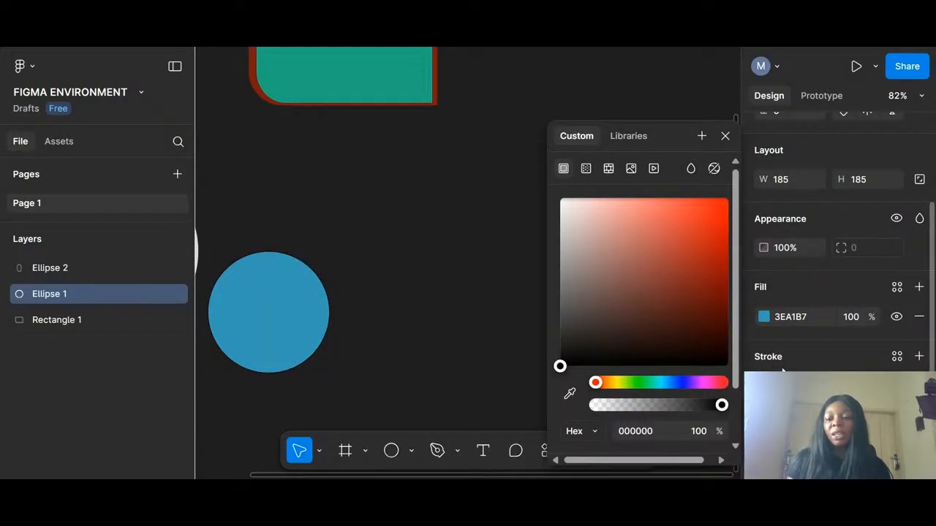
left_click_drag(841, 416, 871, 415)
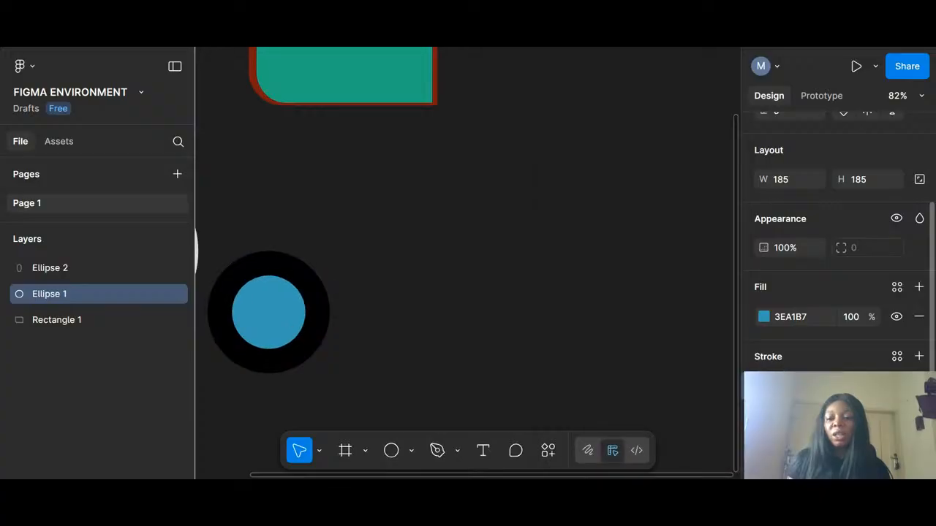
left_click_drag(329, 331, 501, 244)
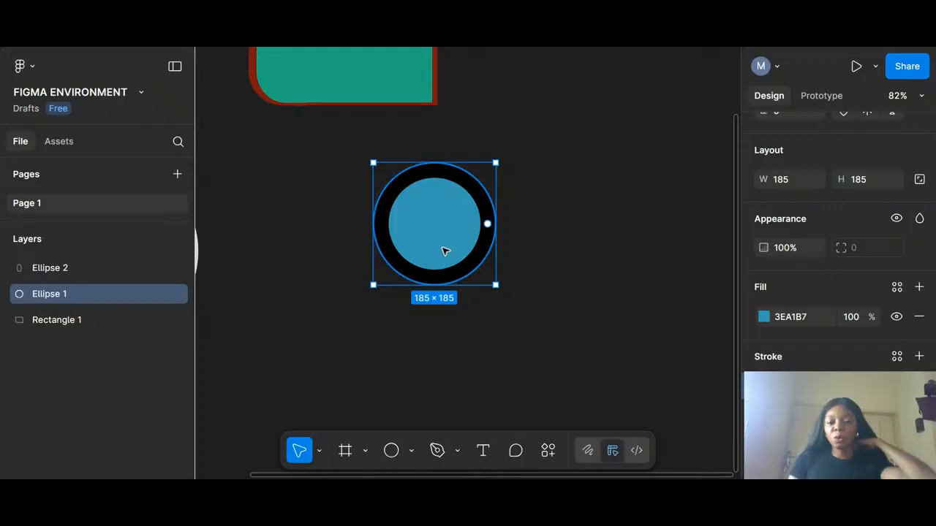
Step: Cut a wedge out of the circle with its arc control at a sweep of about -89%, and remove its black stroke
scroll(444, 251, "up", 3)
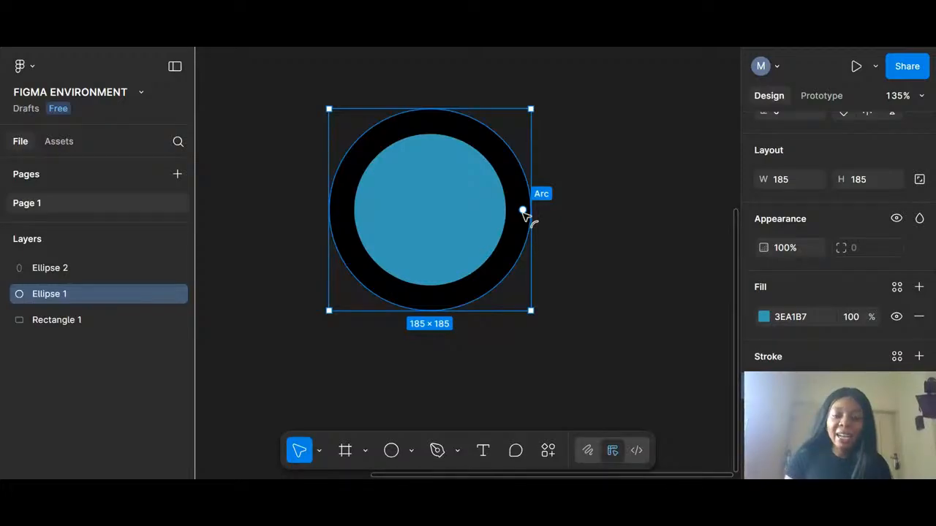
left_click_drag(523, 214, 510, 253)
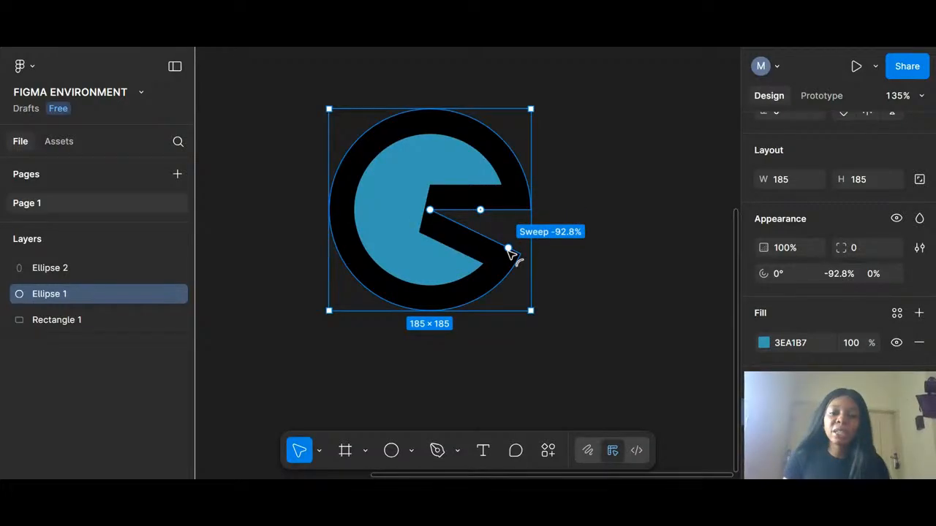
left_click_drag(508, 250, 498, 267)
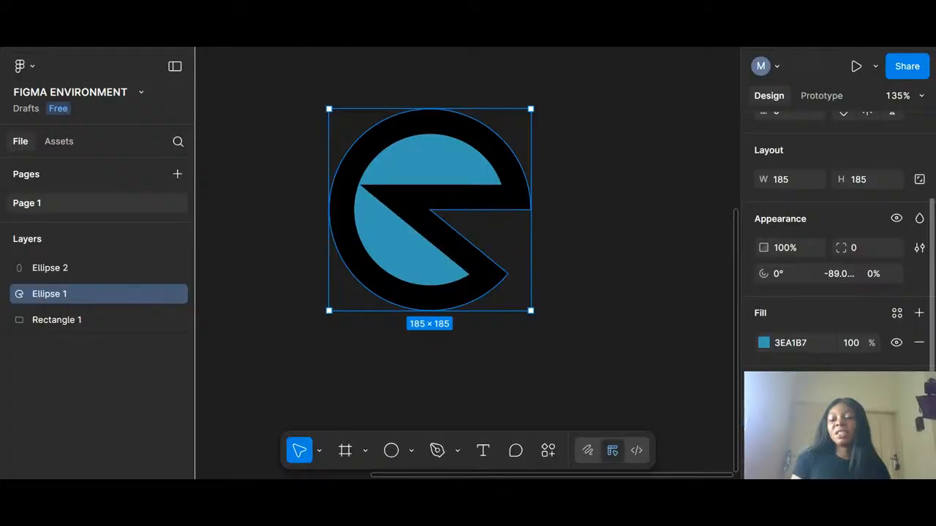
left_click(919, 413)
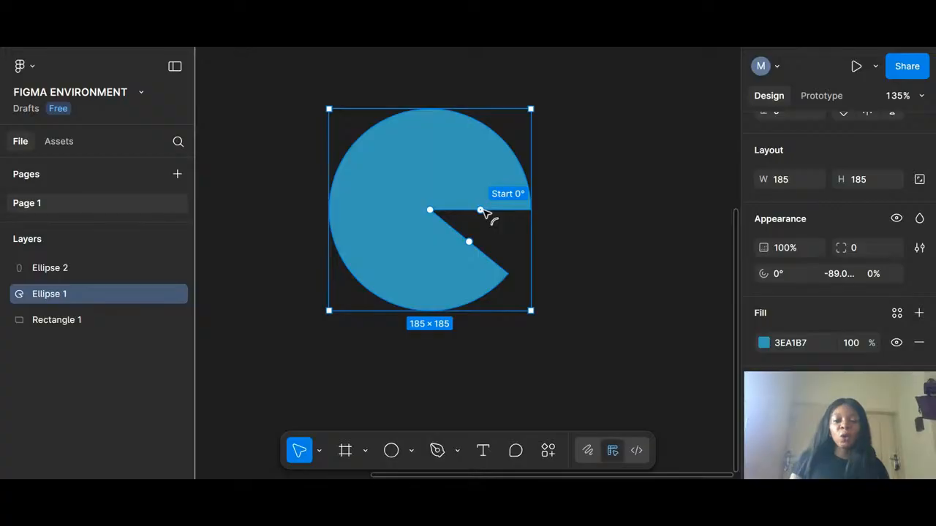
Step: Rotate the arc's start to about -40.5° and reduce its sweep to -12.5% so only a narrow slice remains
left_click_drag(481, 210, 472, 175)
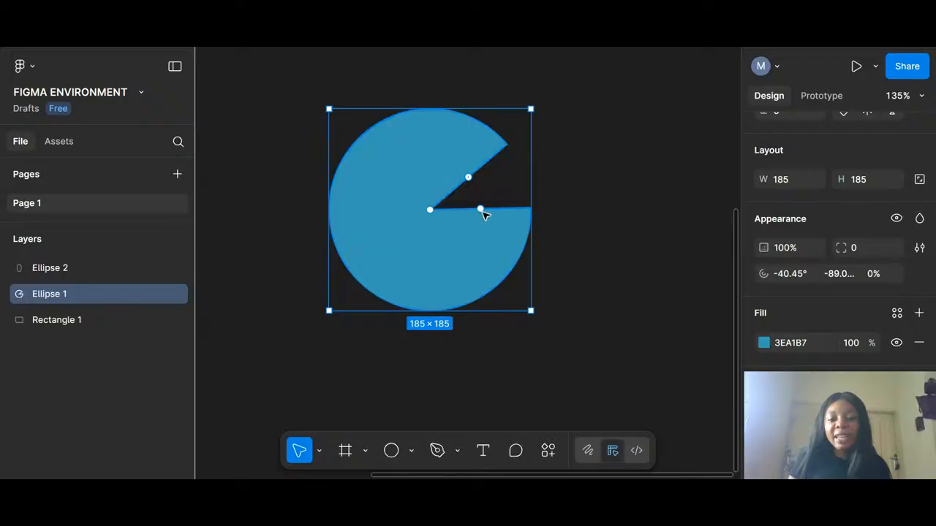
mouse_move(480, 209)
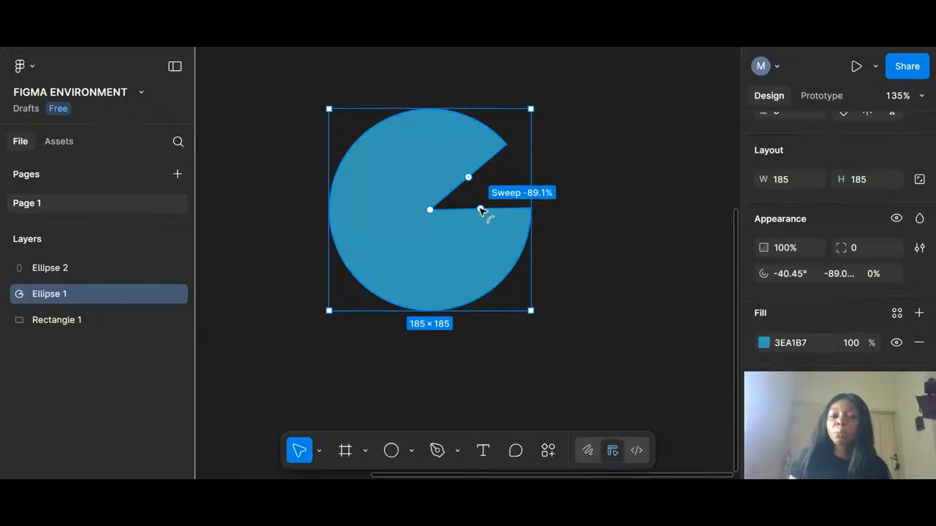
mouse_move(470, 180)
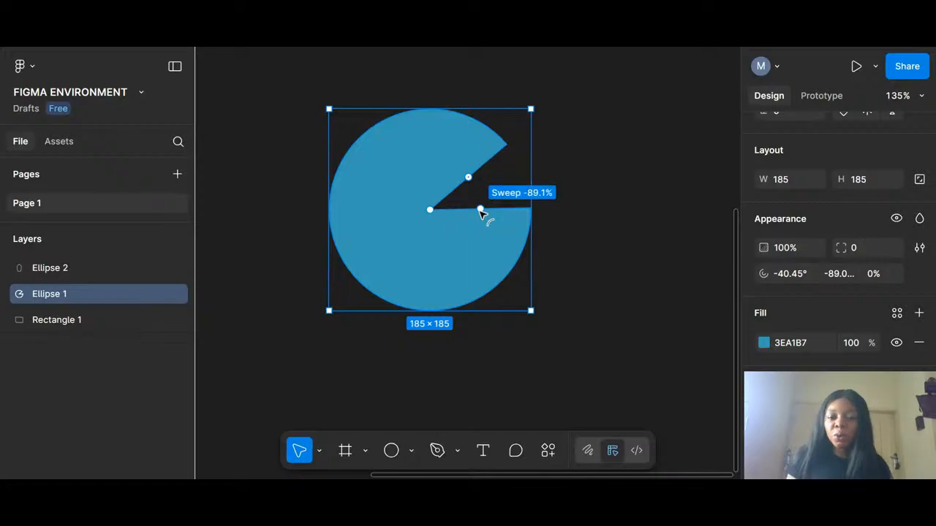
left_click_drag(480, 210, 439, 119)
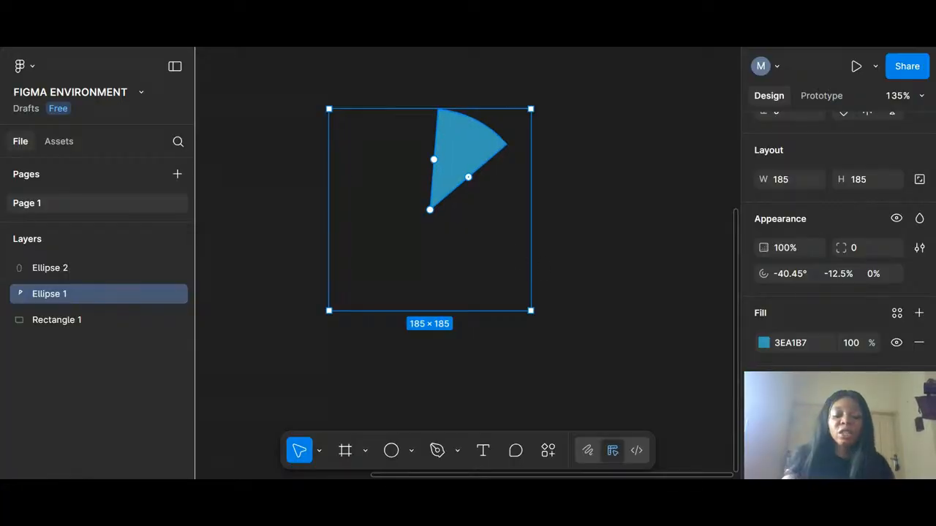
Step: Duplicate the slice, rotate the copy about 74° around its tip, and repeat the duplication to form a five-blade pinwheel
key("ctrl+d")
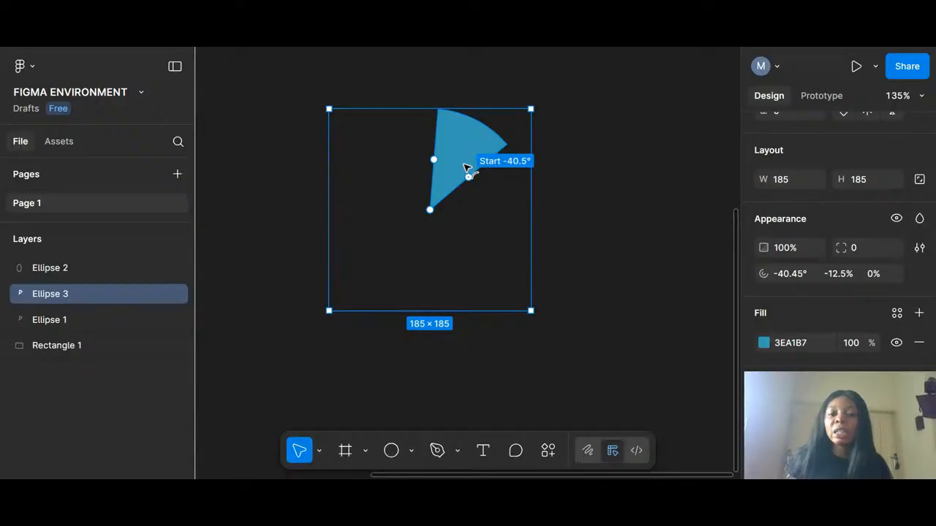
left_click_drag(465, 166, 502, 239)
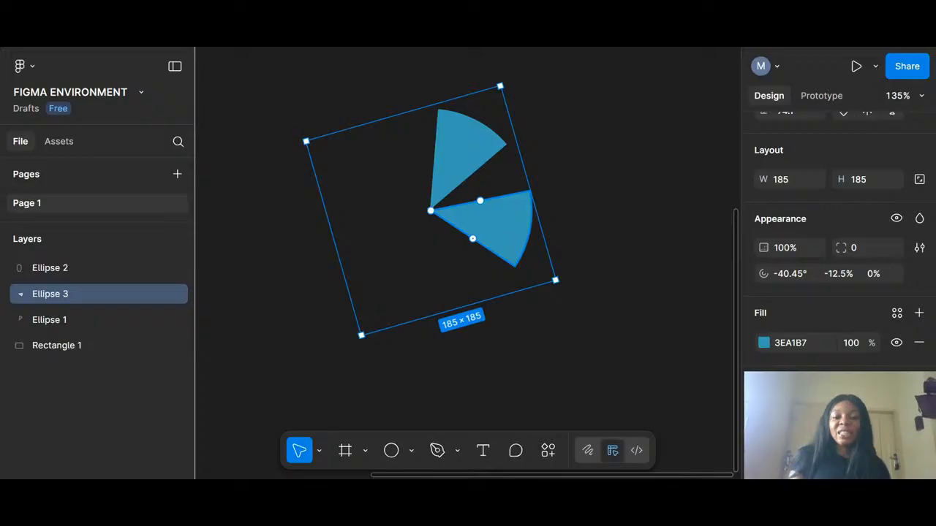
key("ctrl+d")
key("ctrl+d")
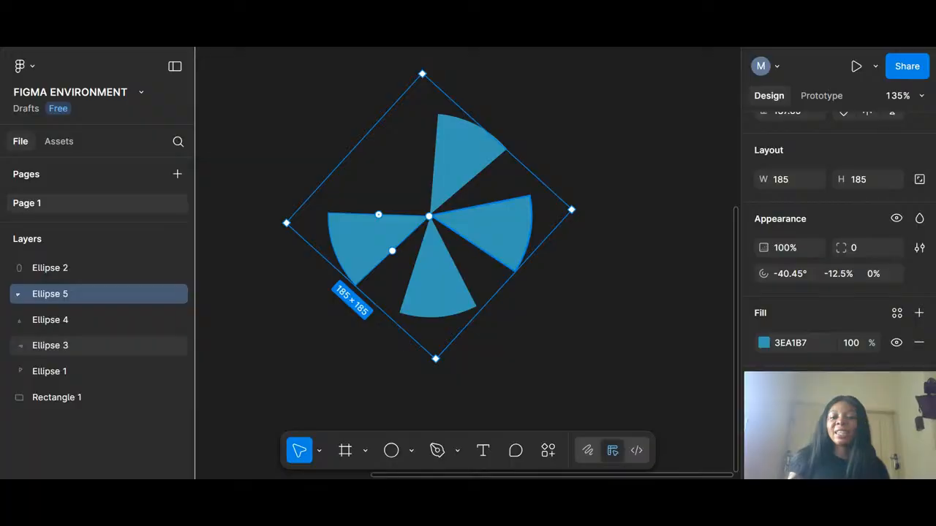
key("ctrl+d")
left_click(581, 279)
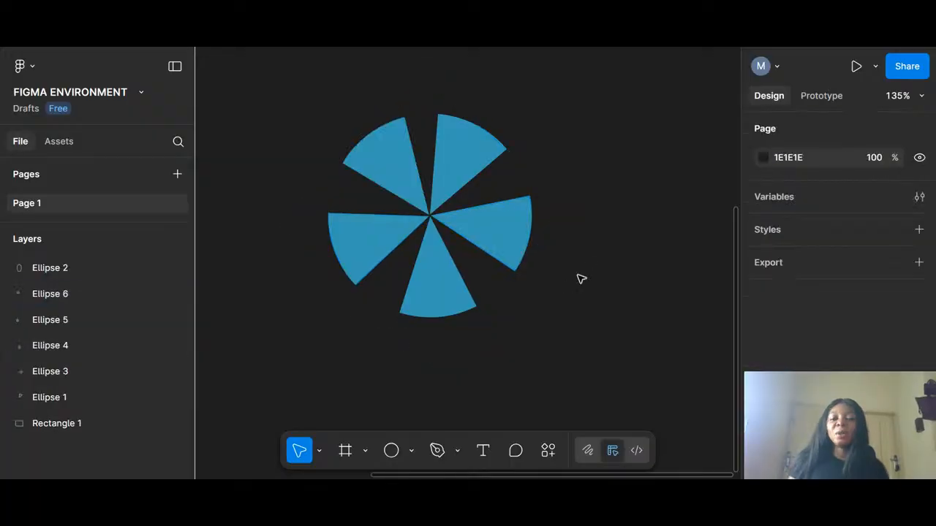
scroll(581, 278, "down", 1)
scroll(414, 214, "down", 2)
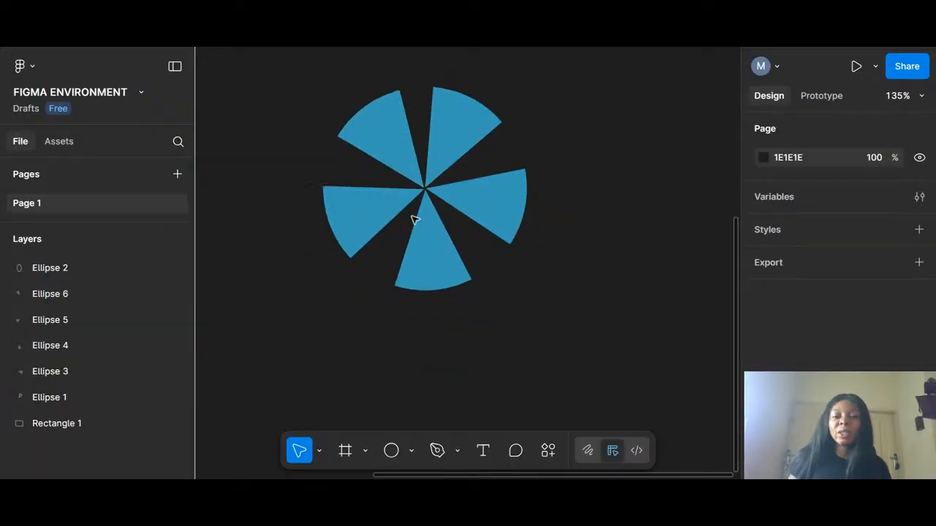
key("ctrl+a")
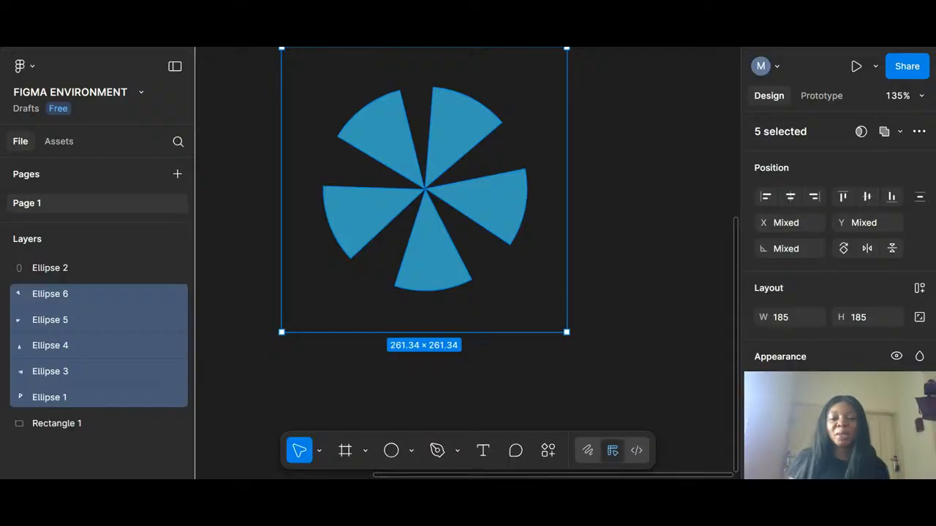
left_click(602, 232)
Step: Draw an equal-sided-frame polygon of about 241 × 241 in the empty space beside the pinwheel
scroll(602, 232, "down", 3)
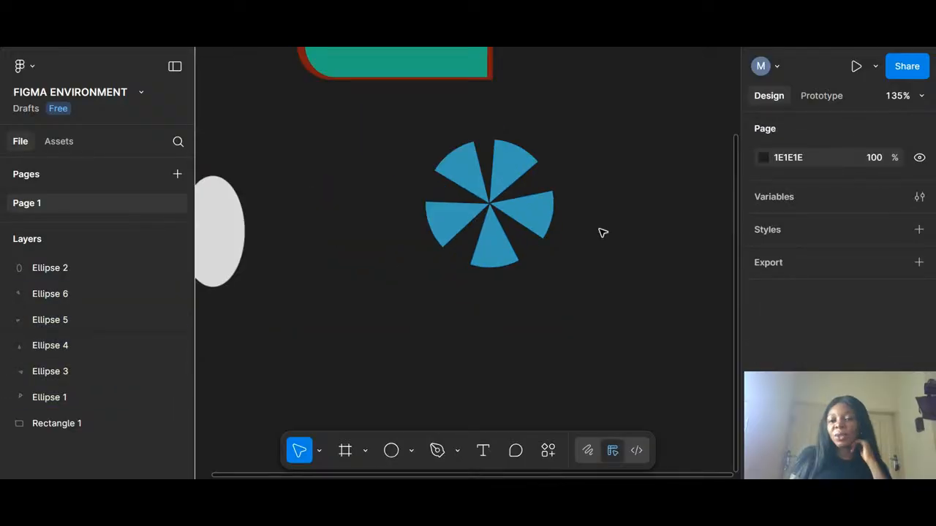
scroll(603, 232, "right", 1)
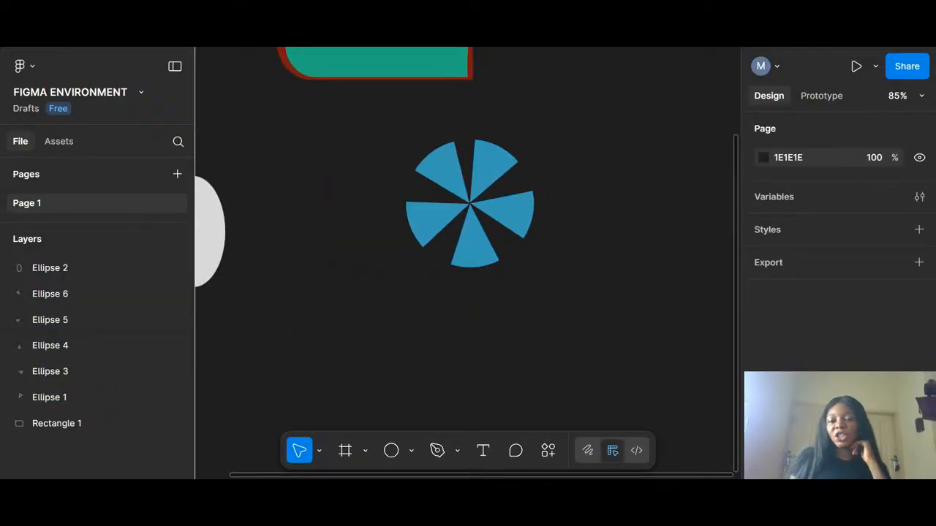
scroll(468, 263, "down", 2)
scroll(468, 263, "right", 3)
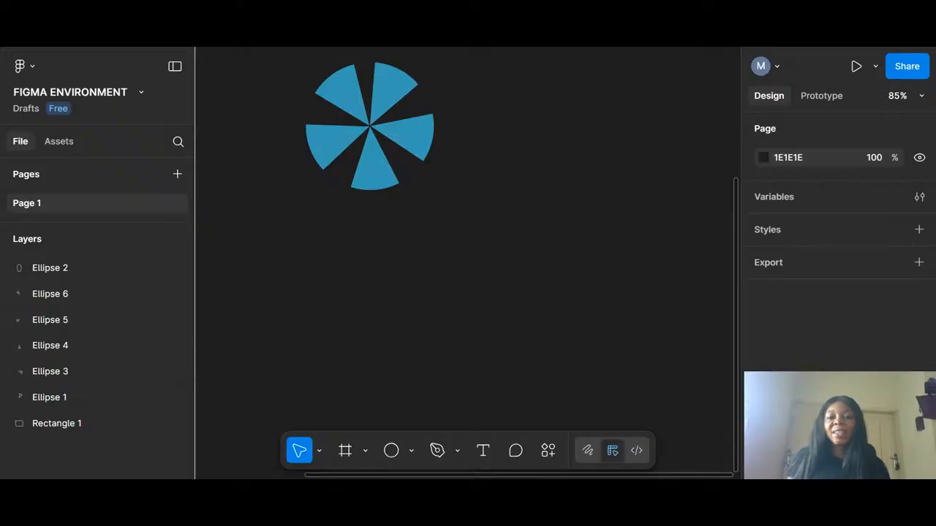
left_click(410, 452)
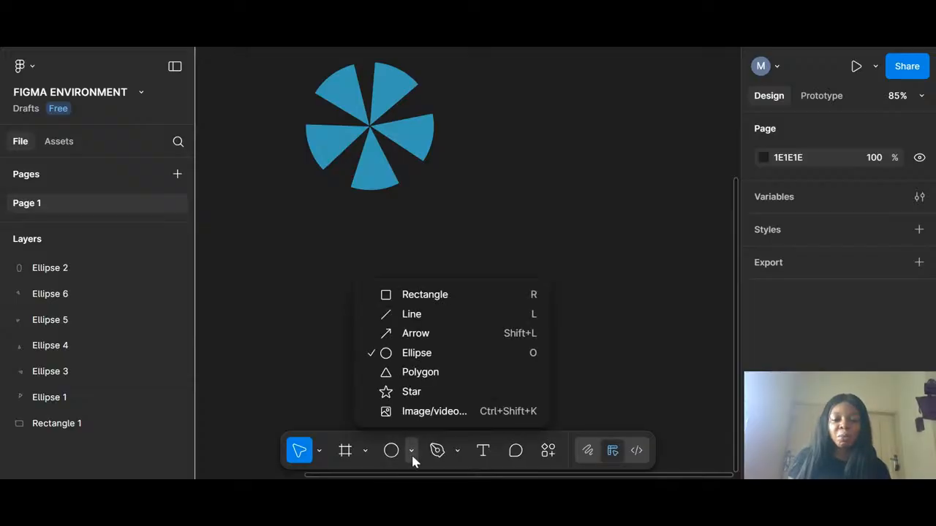
left_click(449, 372)
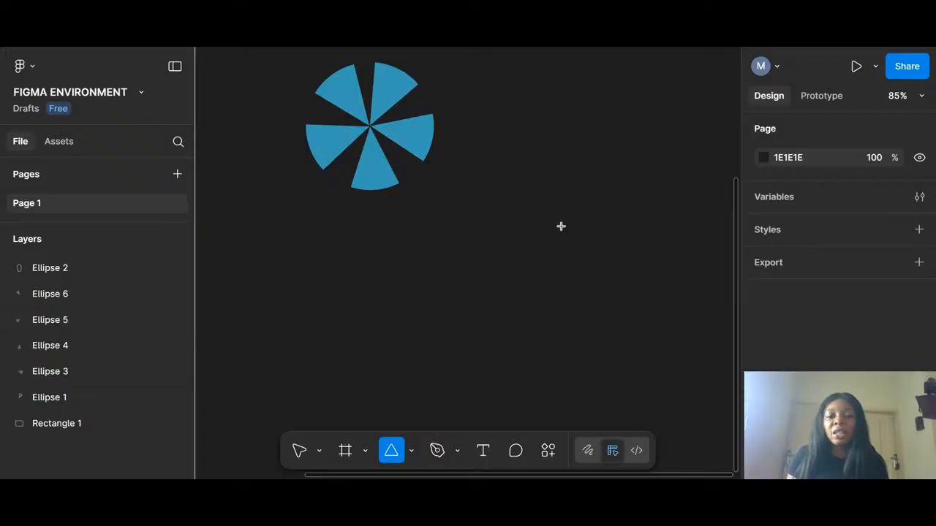
left_click_drag(489, 126, 608, 236)
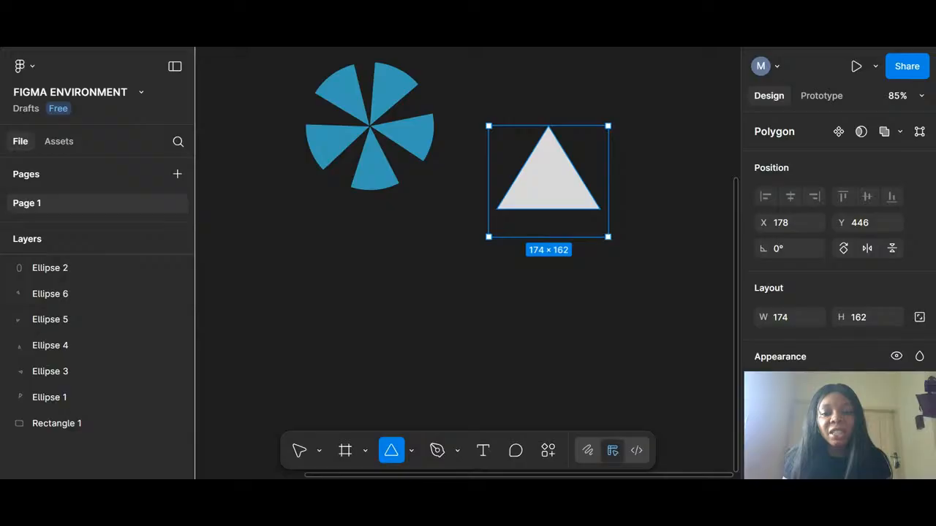
left_click_drag(608, 236, 621, 246)
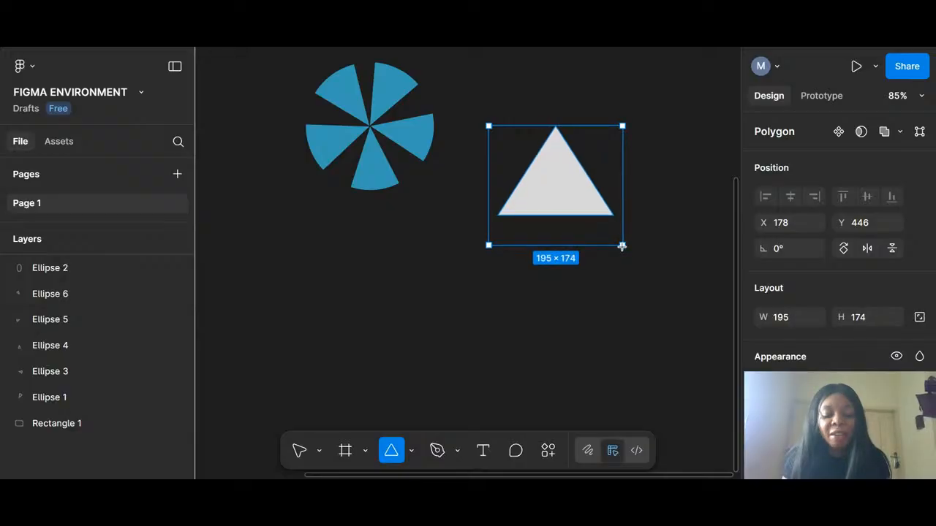
left_click_drag(621, 247, 654, 291)
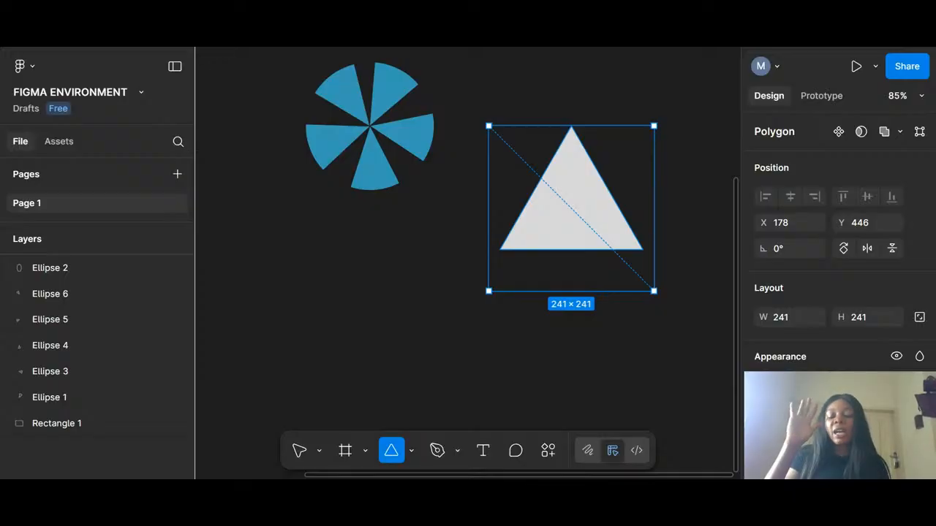
left_click_drag(653, 290, 654, 289)
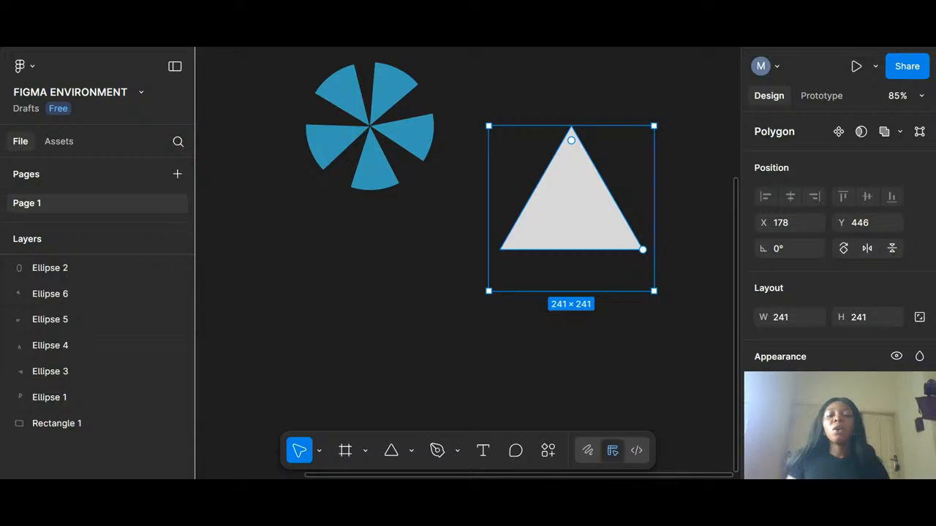
Step: Move the triangle a little closer to the pinwheel, to about X 120, Y 440
left_click(413, 451)
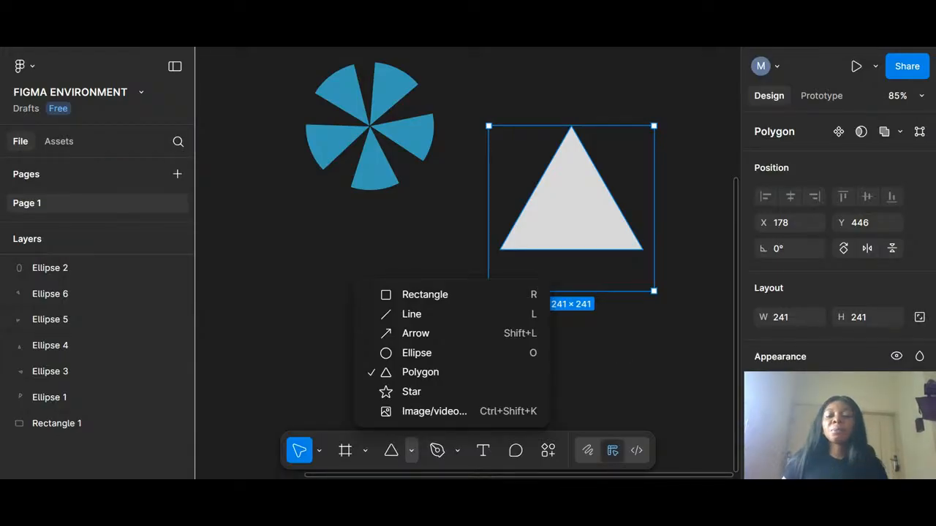
left_click(574, 250)
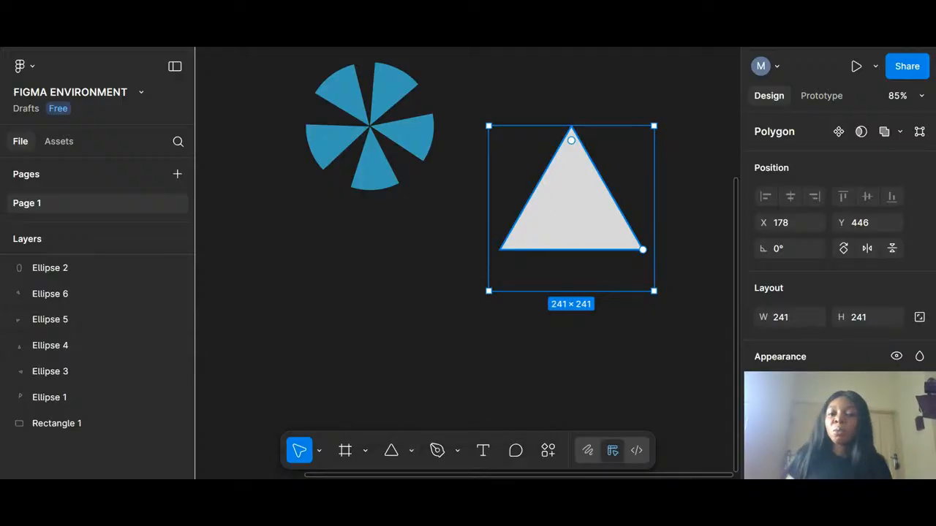
left_click_drag(554, 215, 514, 211)
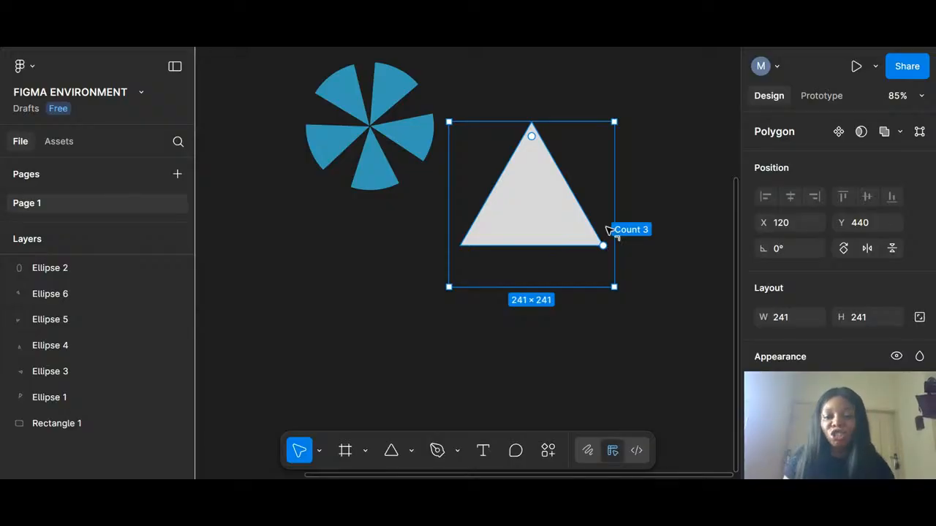
Step: Turn the triangle into a hexagon by raising its side count to 6, and round all its corners
left_click_drag(607, 227, 602, 132)
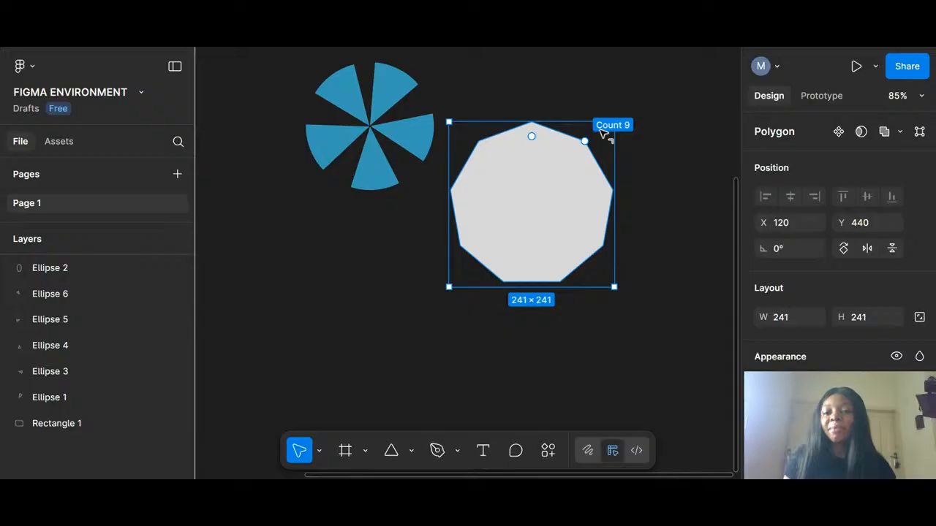
left_click_drag(604, 135, 630, 156)
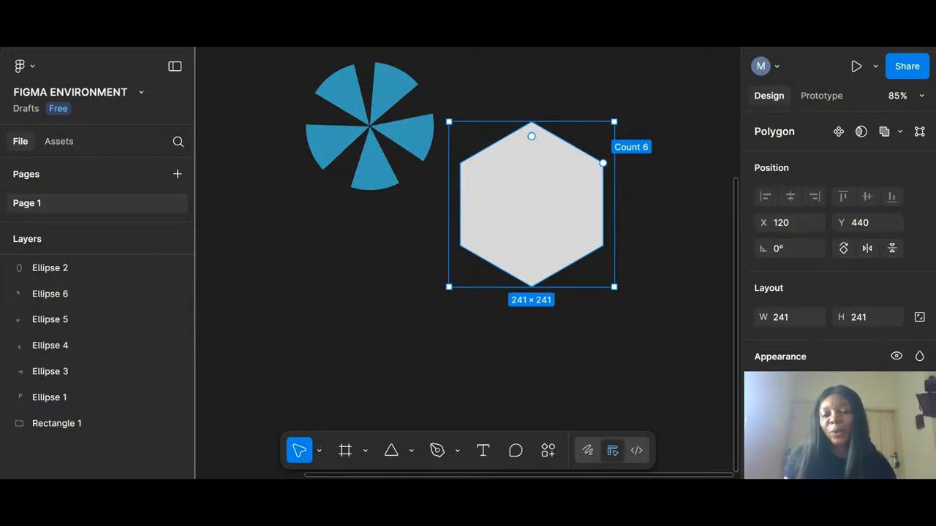
left_click_drag(624, 165, 625, 167)
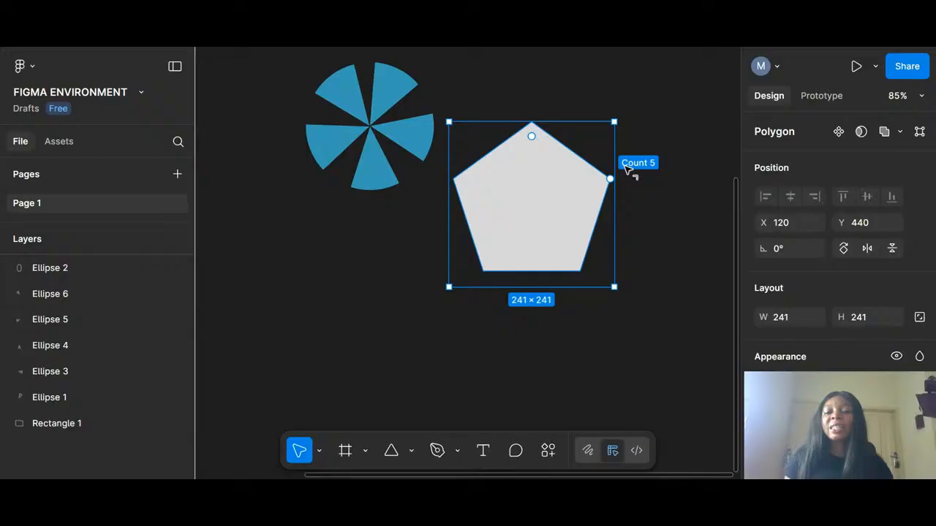
mouse_move(627, 168)
left_mouse_down()
mouse_move(624, 246)
mouse_move(620, 166)
left_mouse_up()
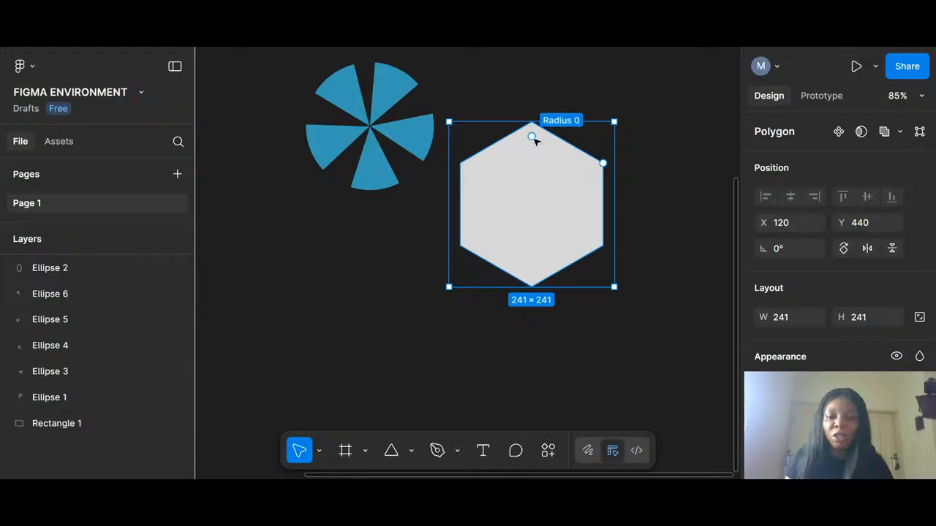
left_click_drag(533, 137, 539, 174)
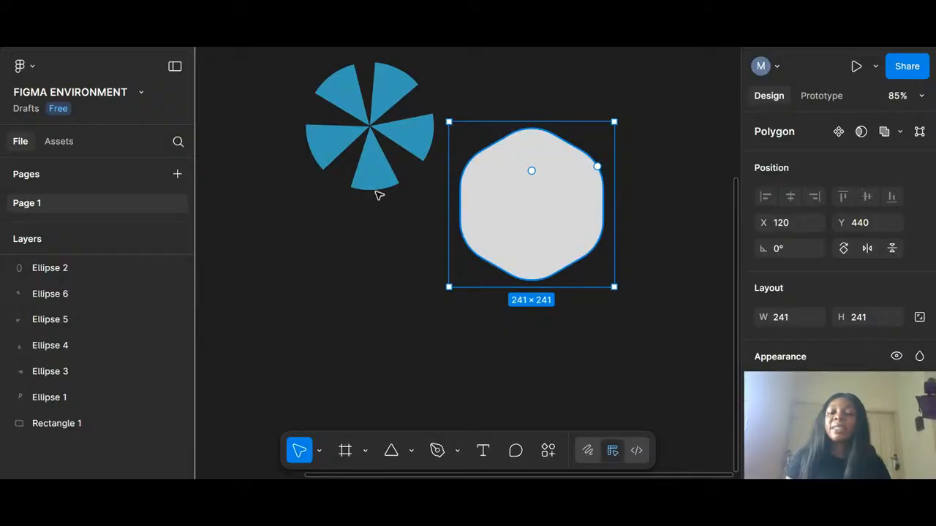
Step: Move the green rectangle slightly up and to the left, to about X -289, Y 34
scroll(375, 192, "down", 5)
left_click(434, 146)
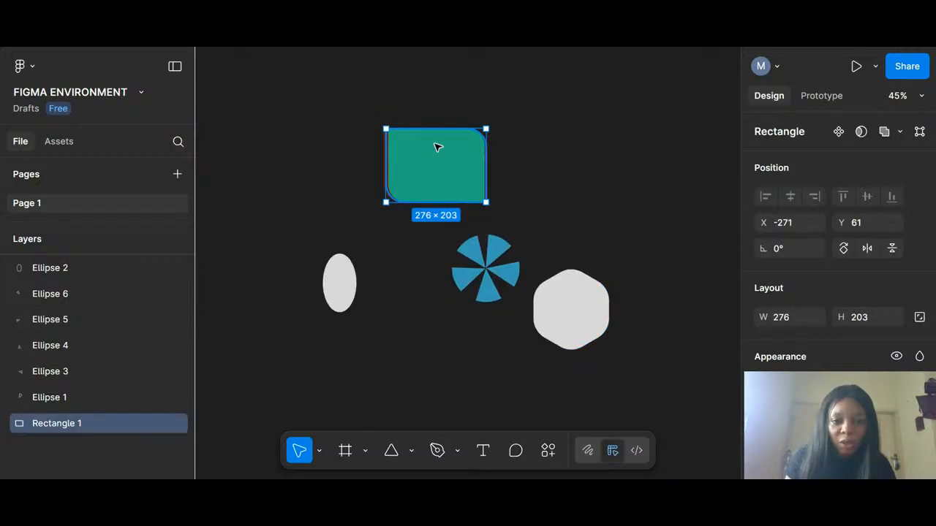
scroll(438, 148, "up", 5)
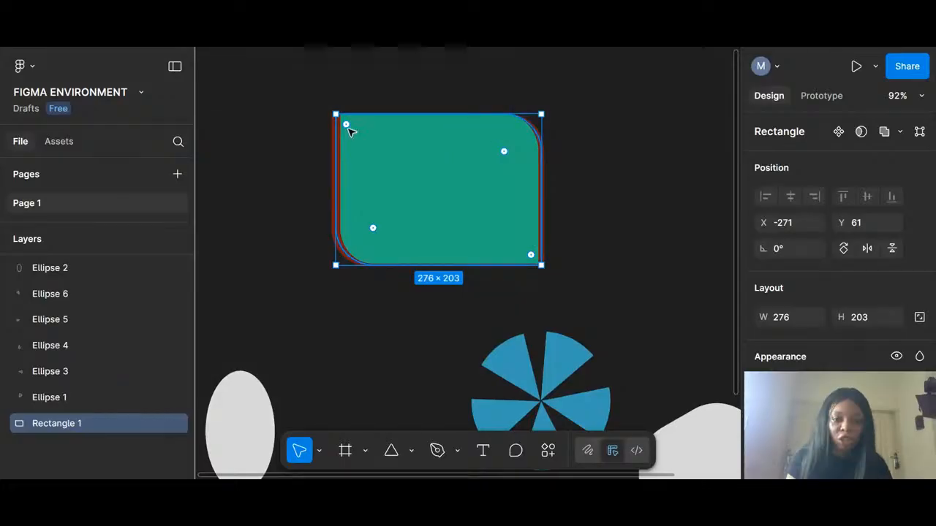
left_click_drag(384, 160, 376, 142)
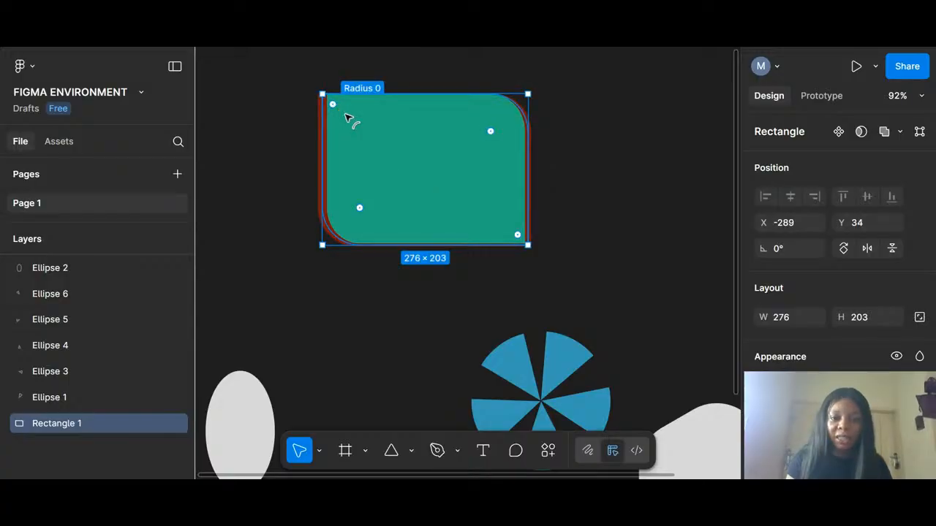
Step: Try rounding only the green rectangle's upper-left corner to a radius of 68, and undo it
left_click_drag(346, 116, 430, 156)
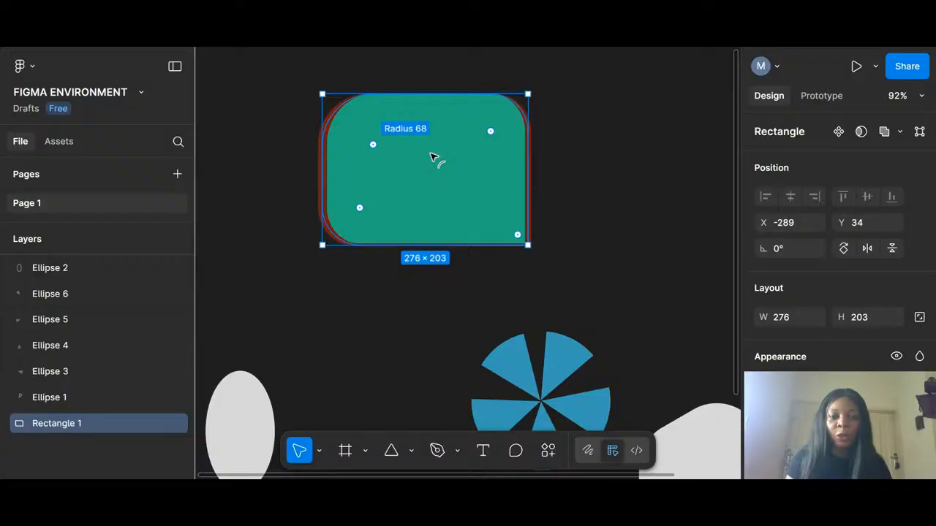
key("ctrl+z")
Step: Reduce the green rectangle's lower-left corner radius and round its upper-left corner, adjusting each corner independently
scroll(474, 277, "up", 5)
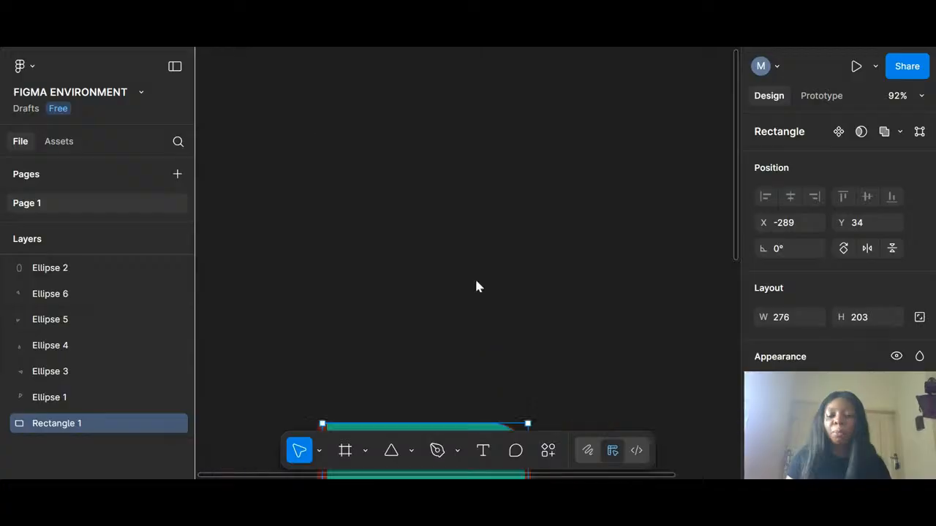
scroll(475, 278, "down", 4)
scroll(474, 277, "up", 5)
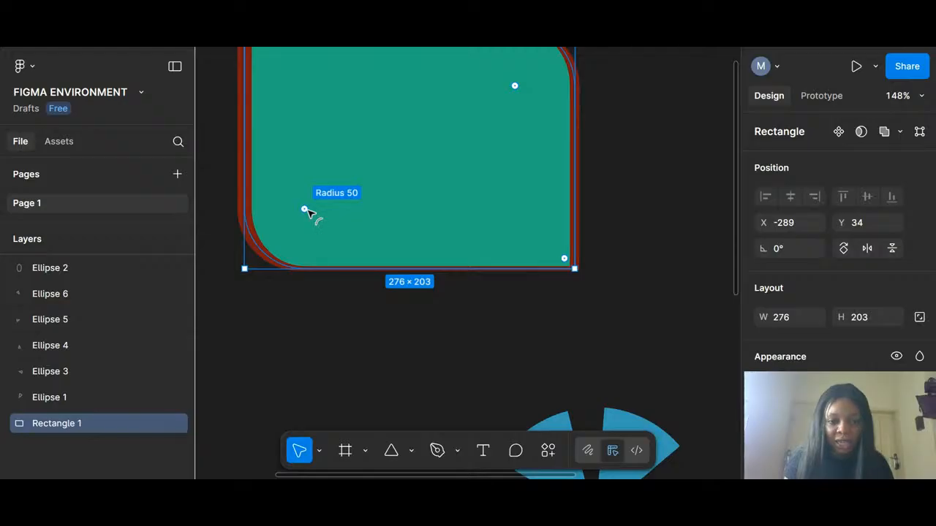
left_click_drag(308, 211, 359, 258)
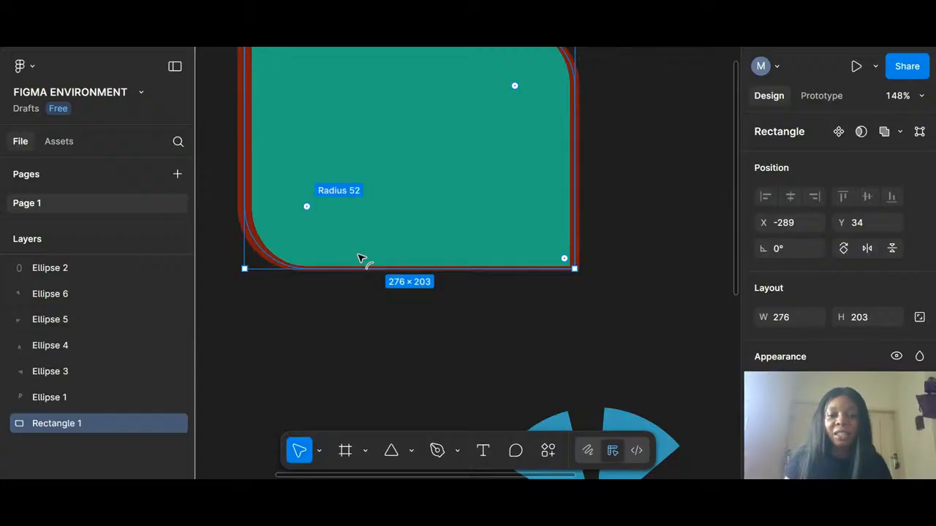
left_click_drag(359, 258, 328, 297)
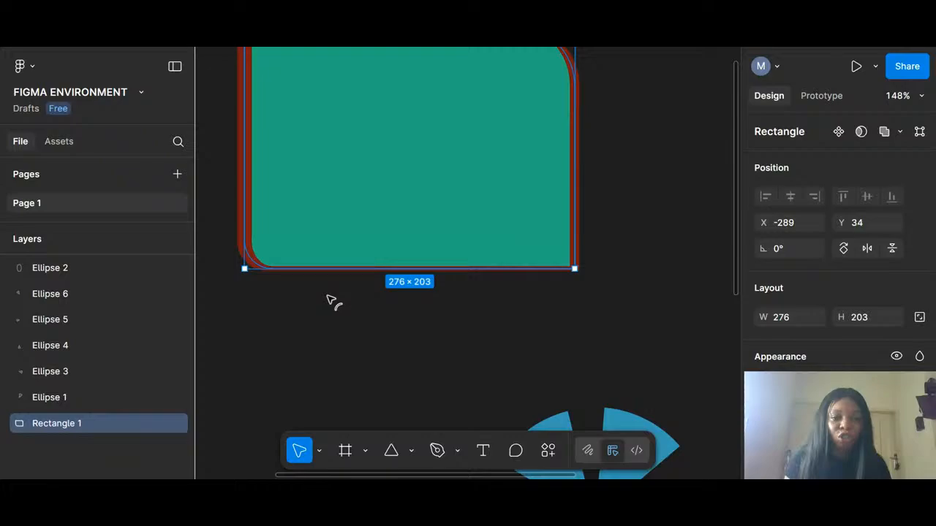
scroll(328, 300, "up", 3)
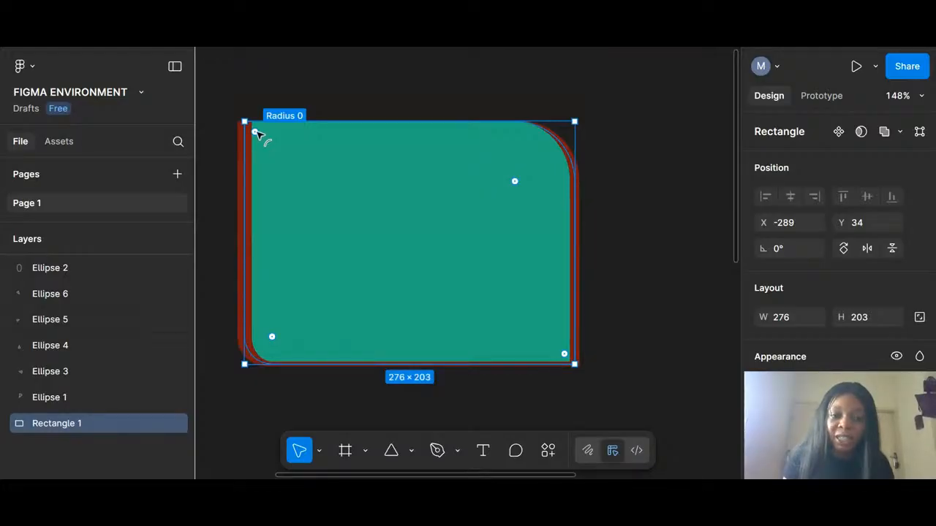
left_click_drag(255, 132, 358, 177)
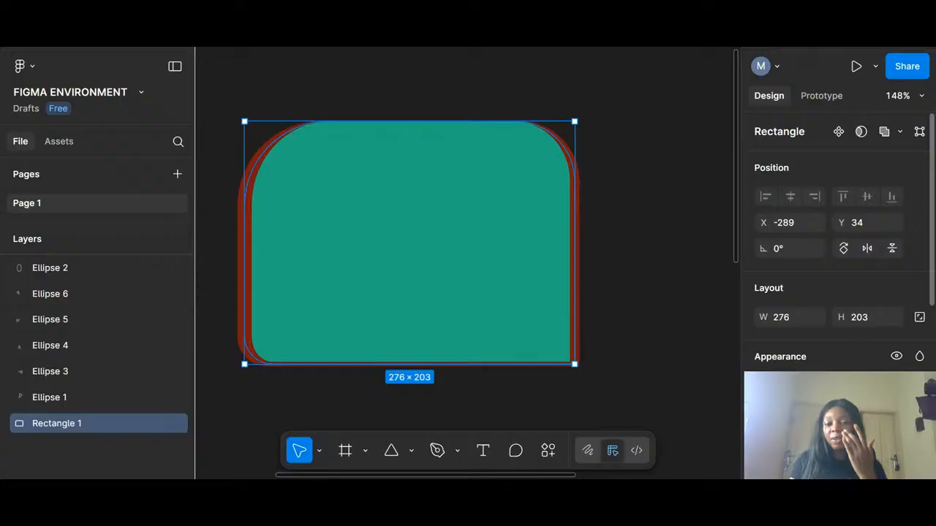
Step: Draw a five-pointed star of about 205 × 205 below the pinwheel, keeping its width and height equal
scroll(464, 299, "down", 3)
scroll(464, 299, "down", 5)
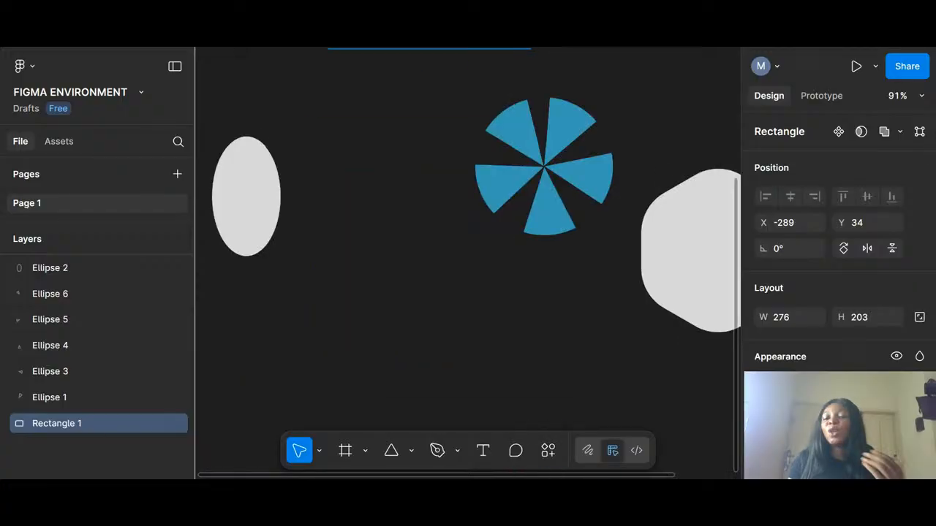
scroll(411, 446, "right", 3)
left_click(411, 451)
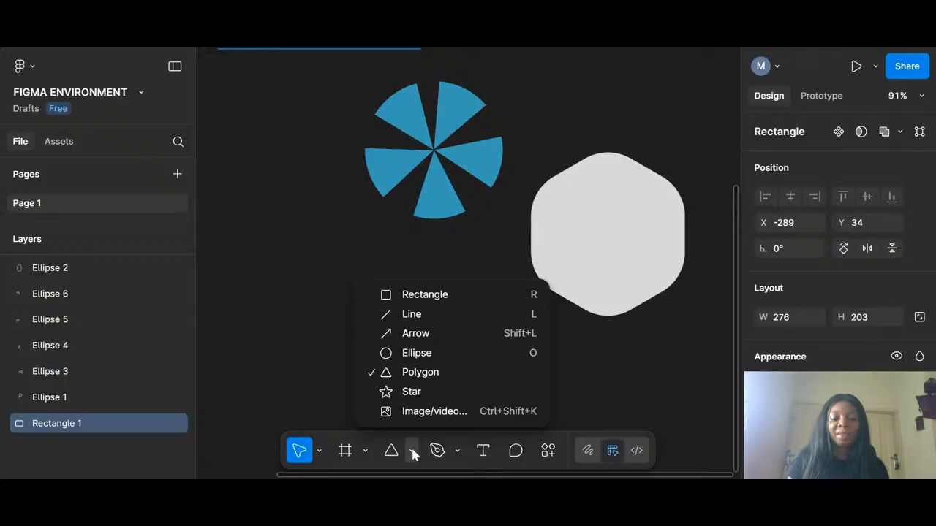
left_click(412, 391)
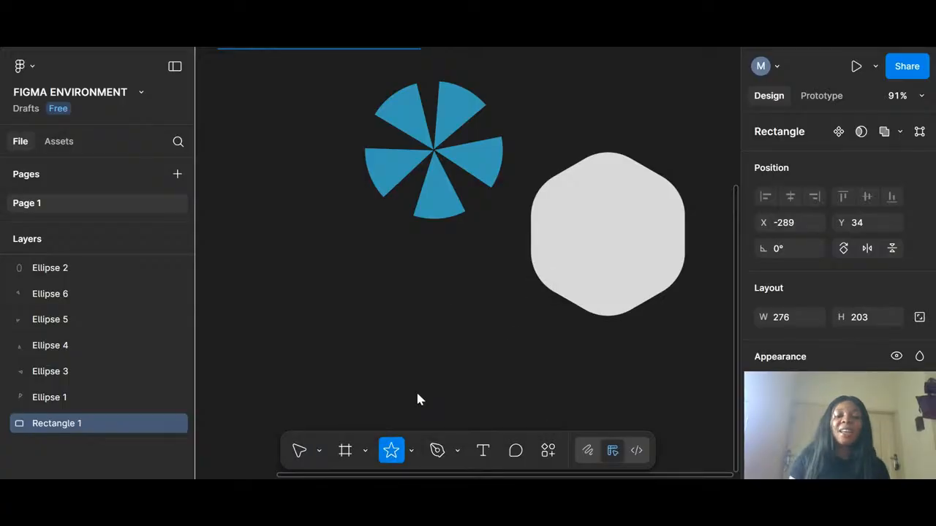
left_click_drag(388, 356, 314, 235)
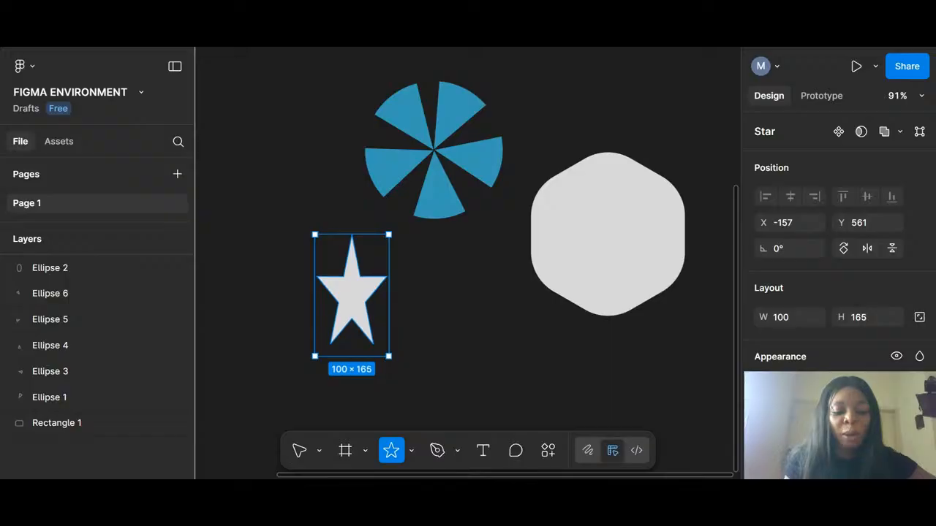
left_click_drag(388, 357, 417, 371)
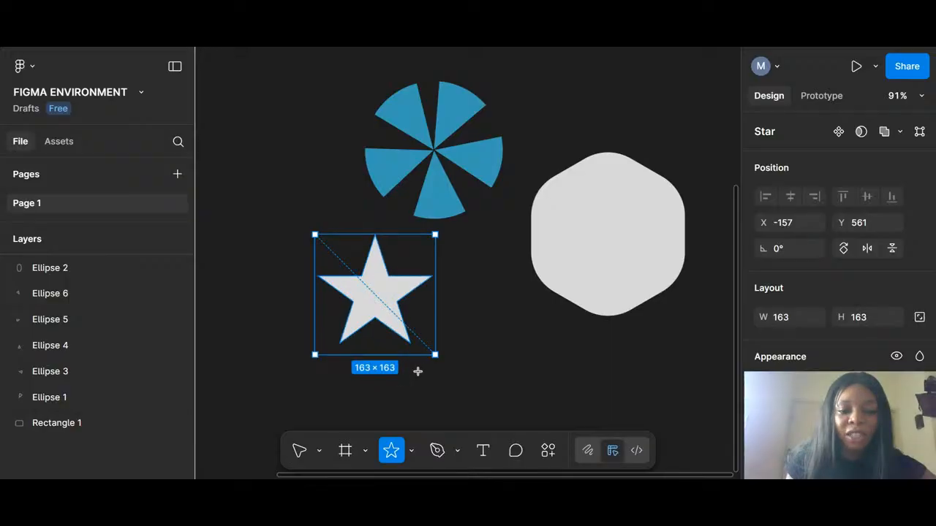
left_click_drag(418, 372, 465, 384)
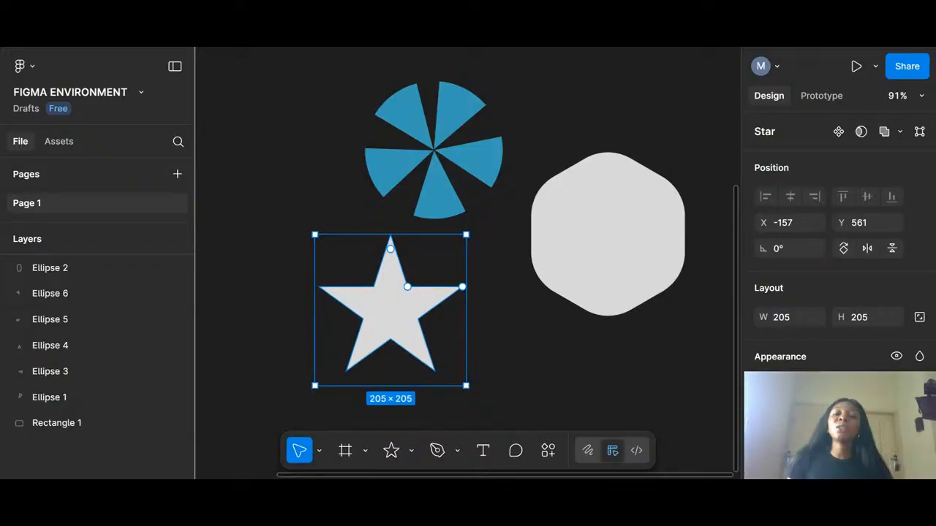
scroll(344, 317, "left", 1)
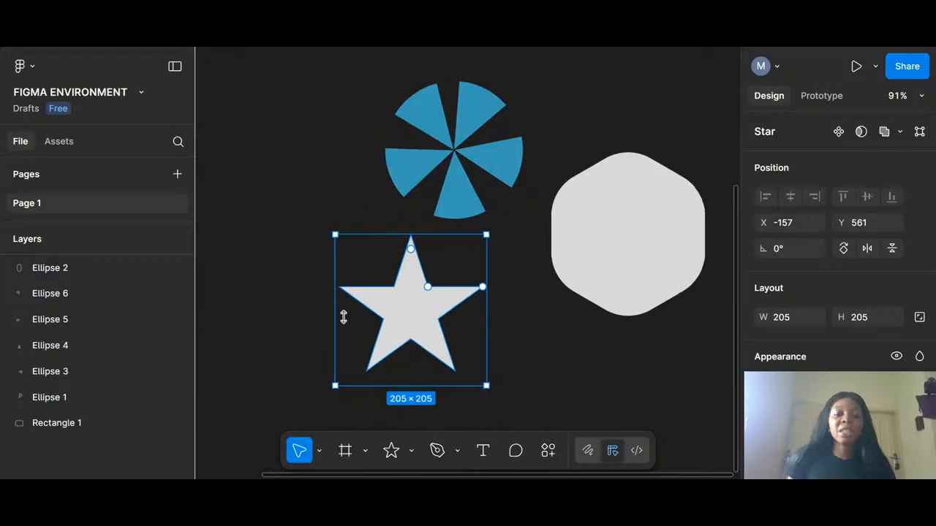
scroll(344, 316, "left", 5)
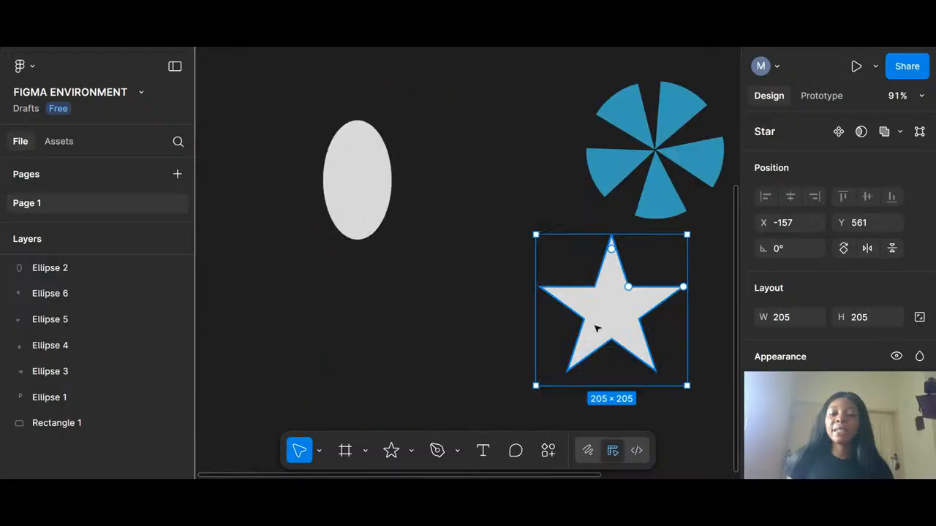
Step: Move the five-pointed star up and to the left, to about X -278, Y 529
left_click_drag(602, 329, 513, 305)
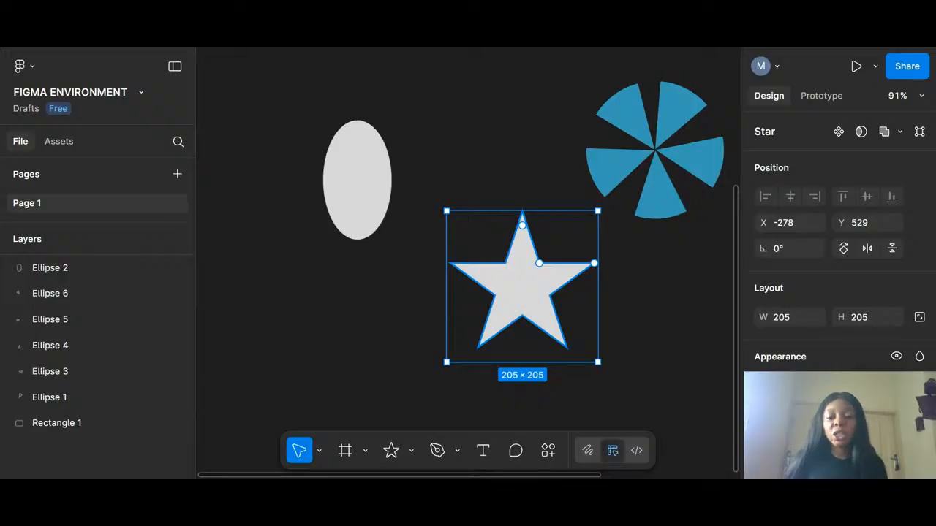
scroll(513, 305, "down", 1)
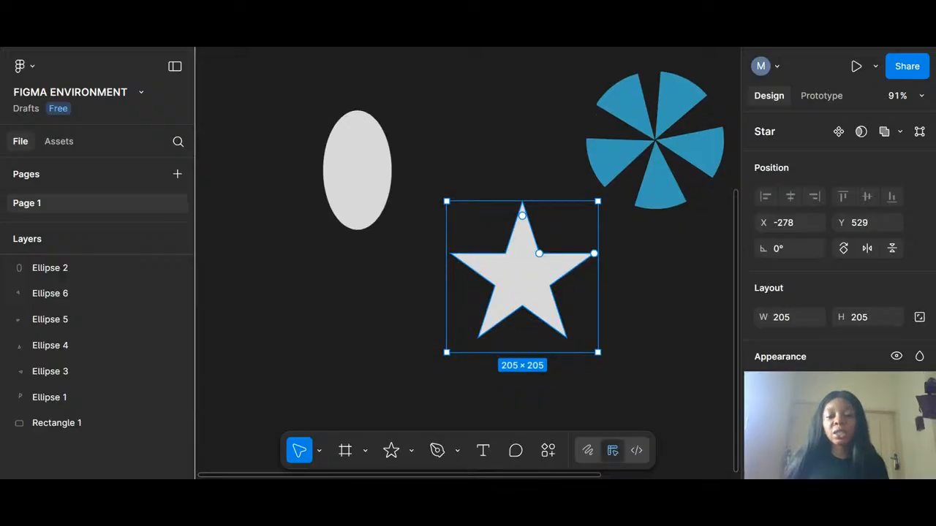
scroll(353, 110, "down", 5)
Step: Set the grey ellipse's width to 162 so that it becomes a circle
left_click(353, 110)
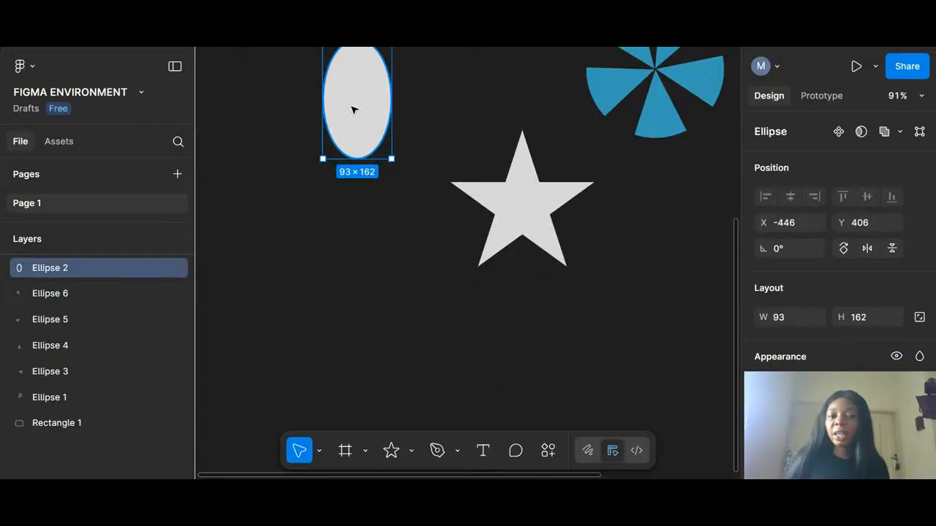
scroll(382, 146, "up", 3)
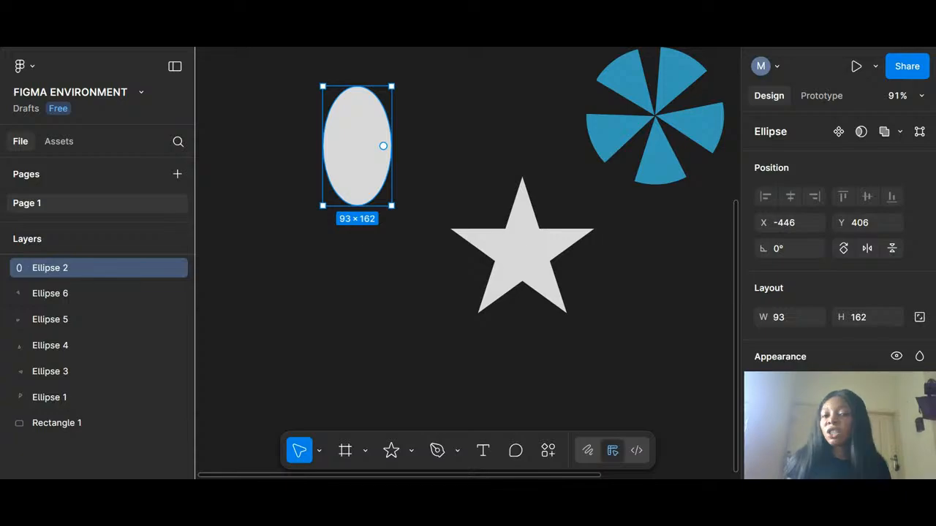
left_click(789, 321)
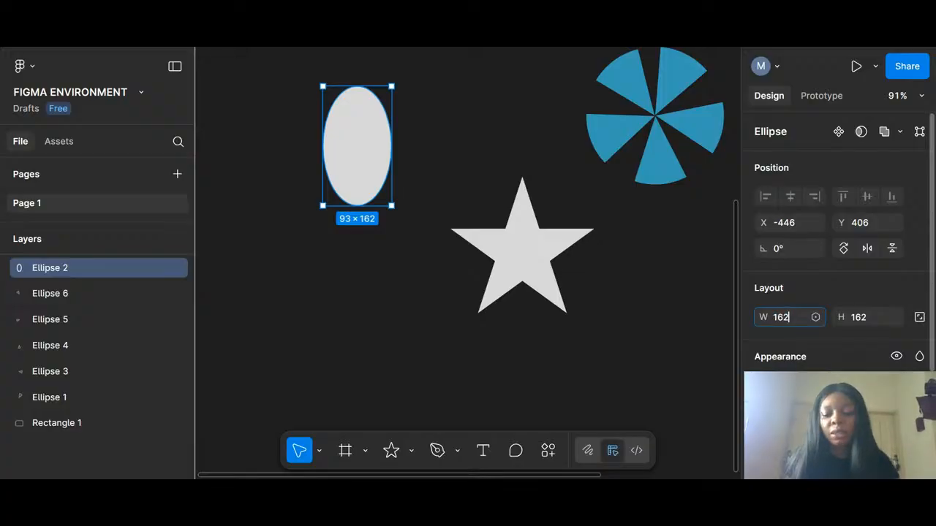
key("Return")
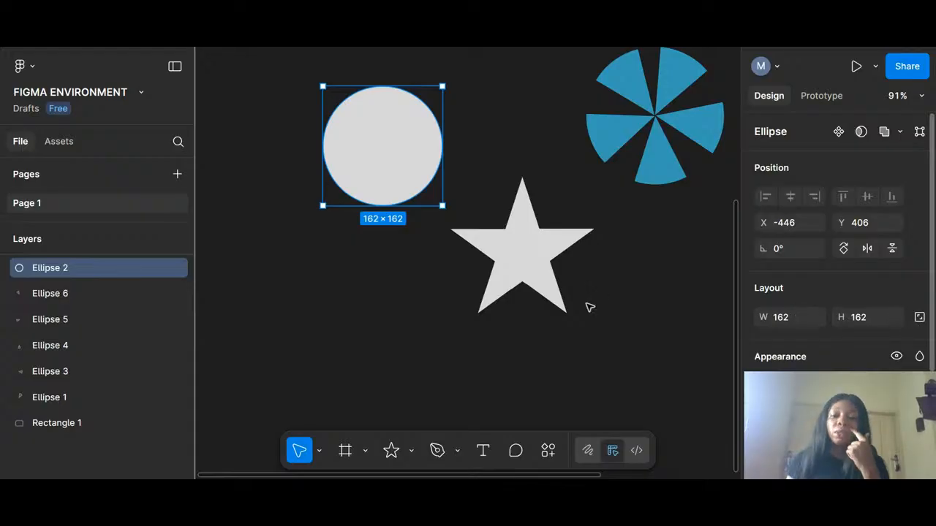
Step: Compare the position, layout and appearance properties of the star with those of the grey circle
left_click(525, 278)
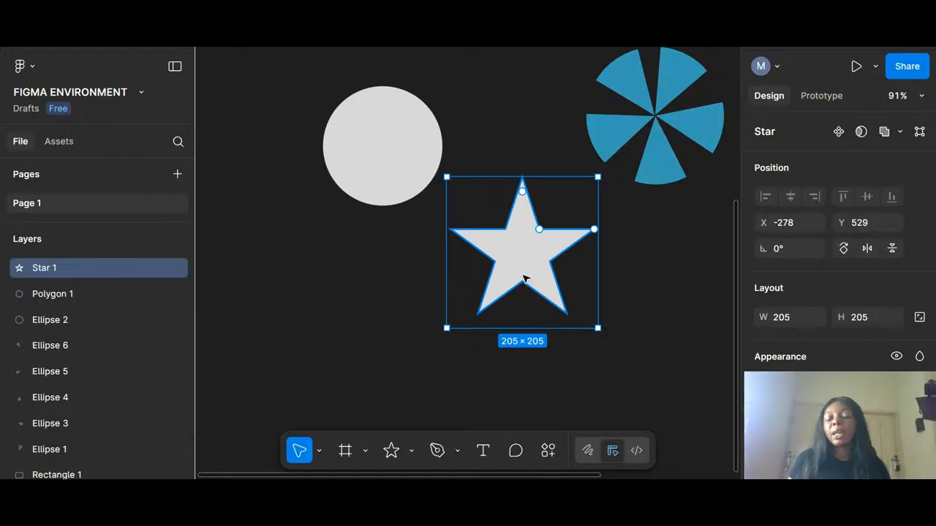
left_click(382, 155)
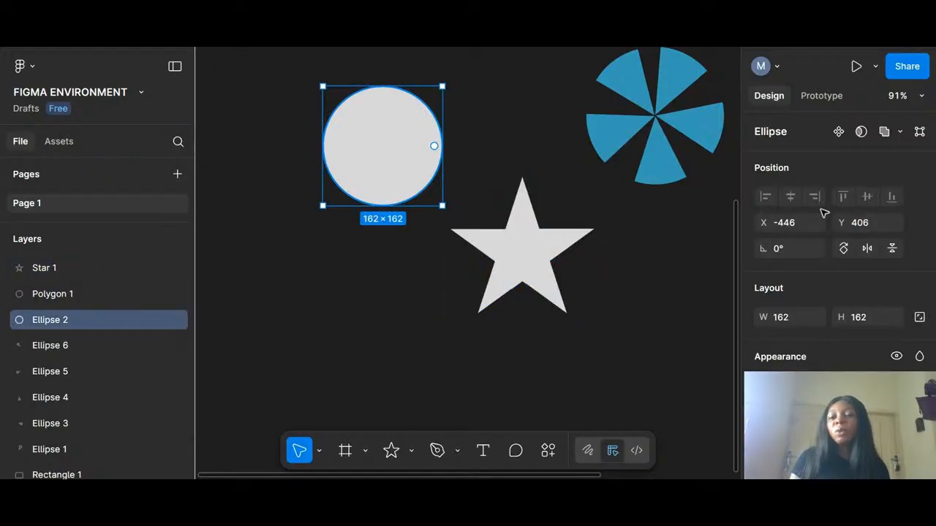
scroll(822, 216, "down", 2)
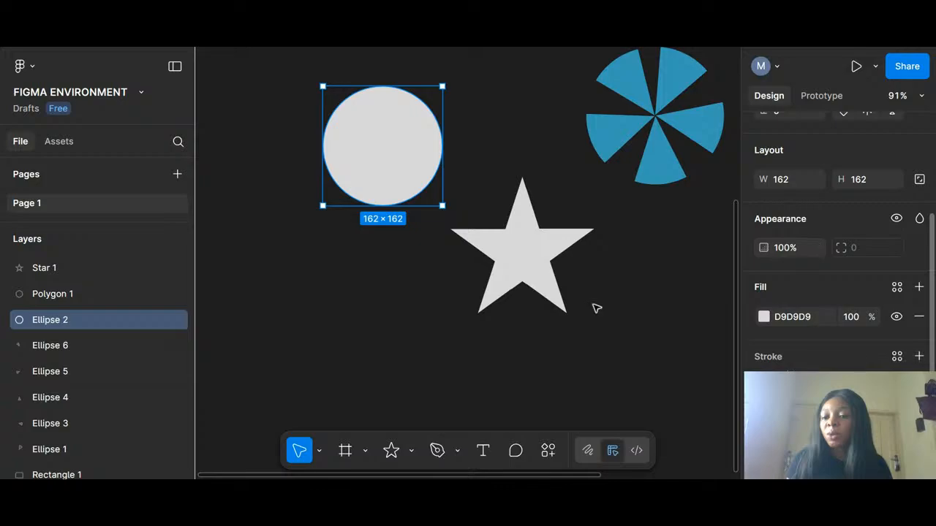
left_click(524, 259)
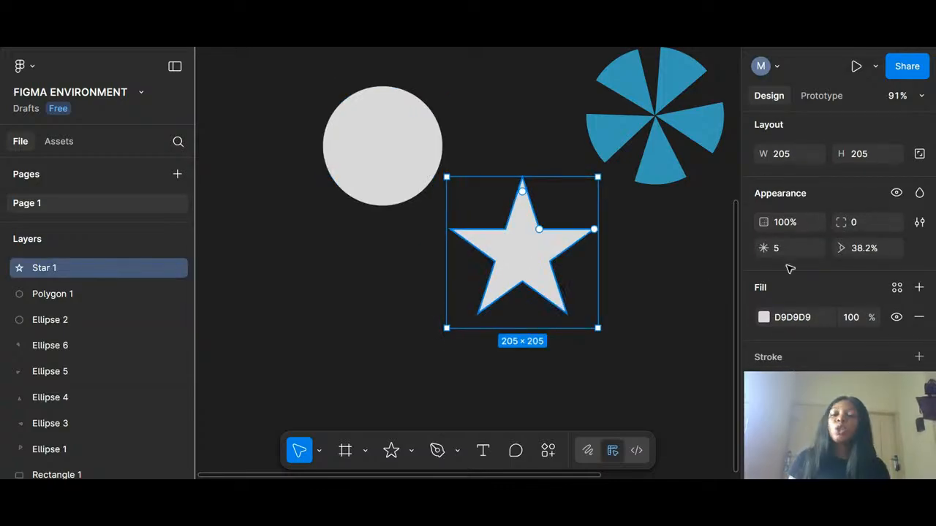
scroll(790, 269, "up", 2)
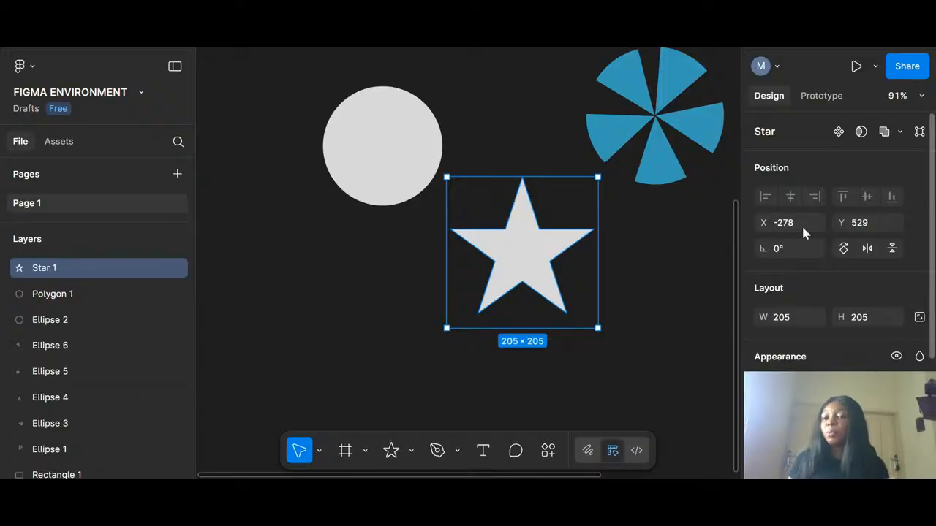
scroll(786, 276, "down", 1)
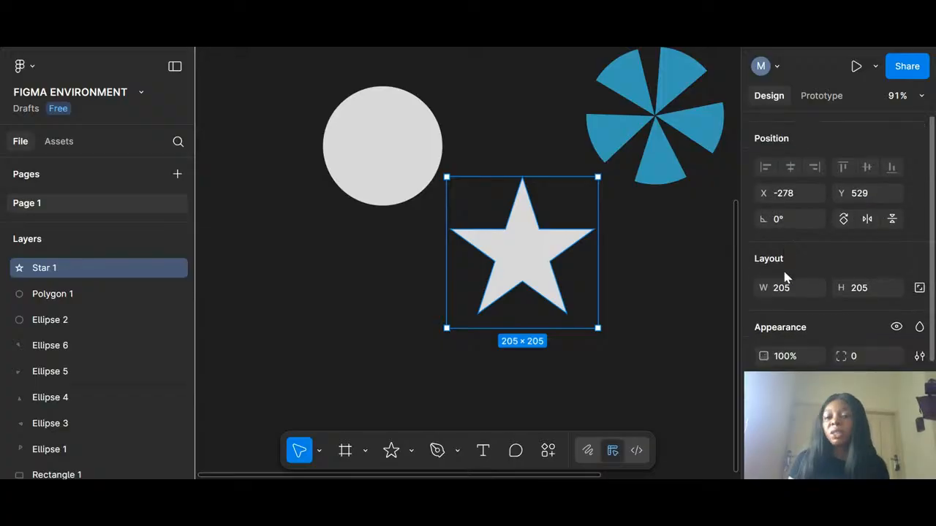
scroll(786, 276, "down", 1)
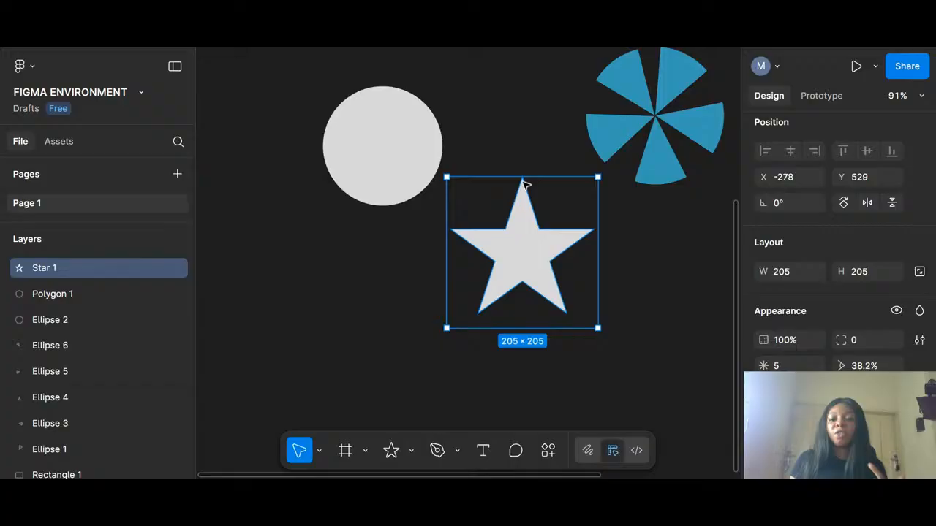
Step: Try flipping the green rectangle horizontally and vertically in turn, and return it to its original orientation
key("shift+1")
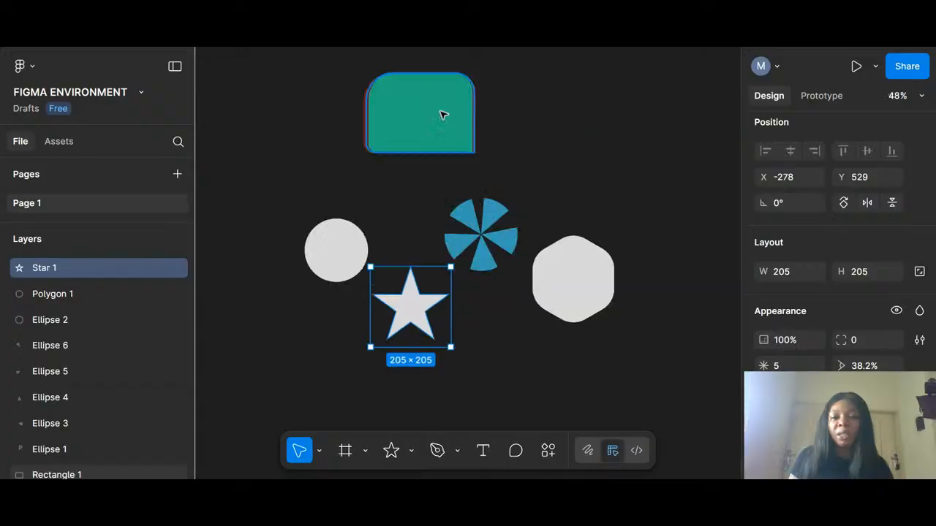
left_click(442, 113)
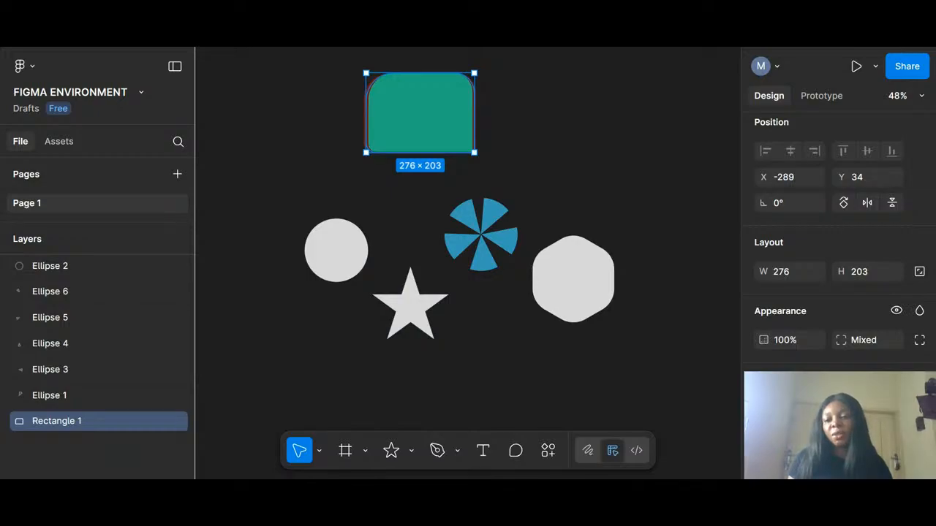
left_click(866, 202)
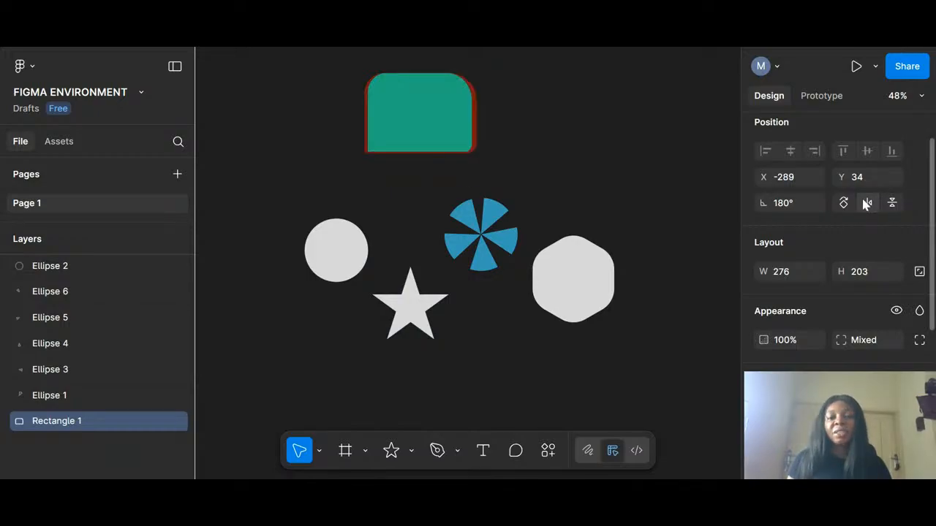
left_click(866, 203)
left_click(892, 204)
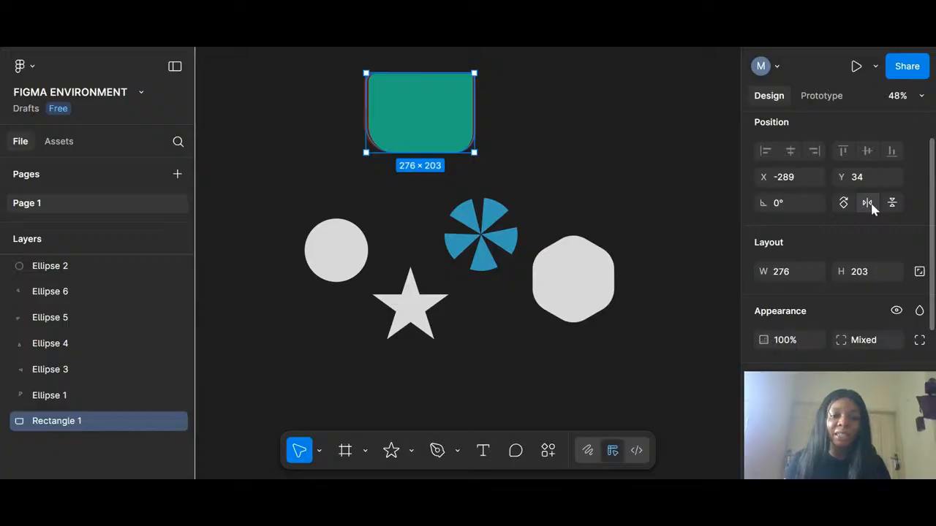
left_click(869, 206)
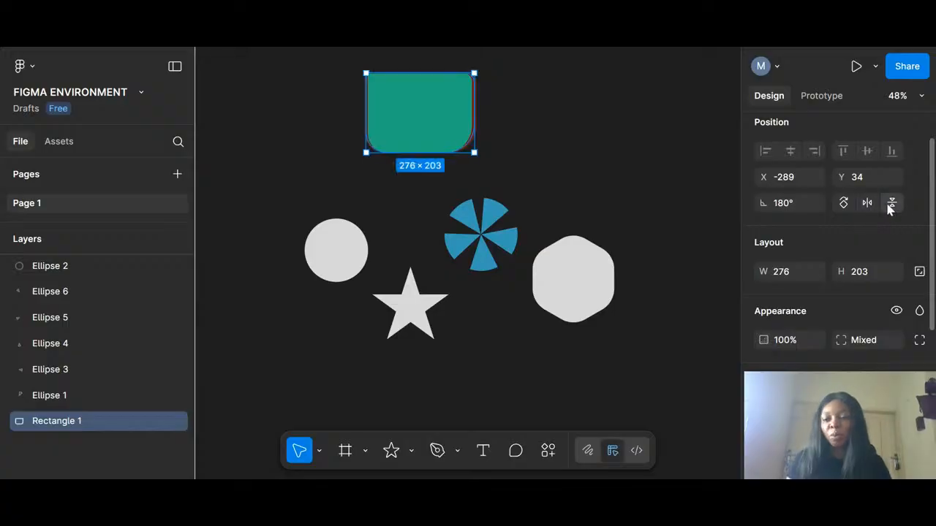
left_click(891, 207)
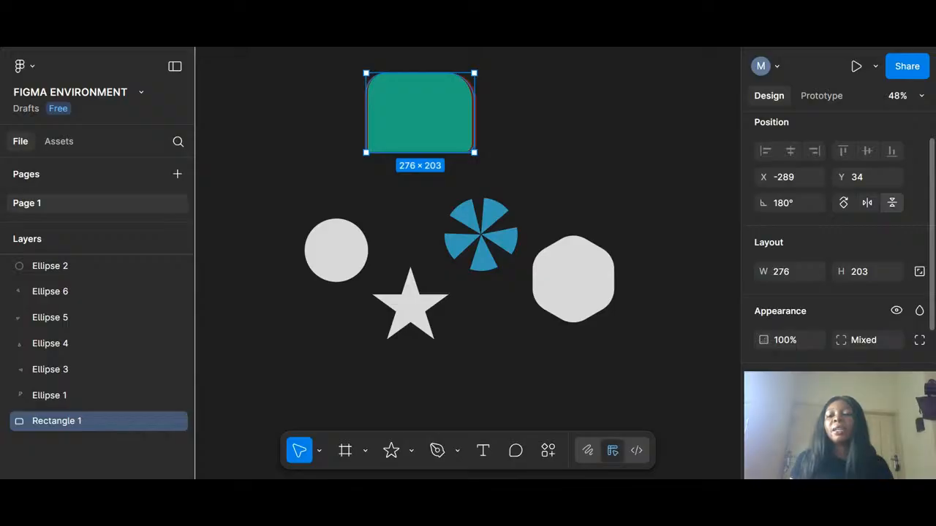
left_click(872, 205)
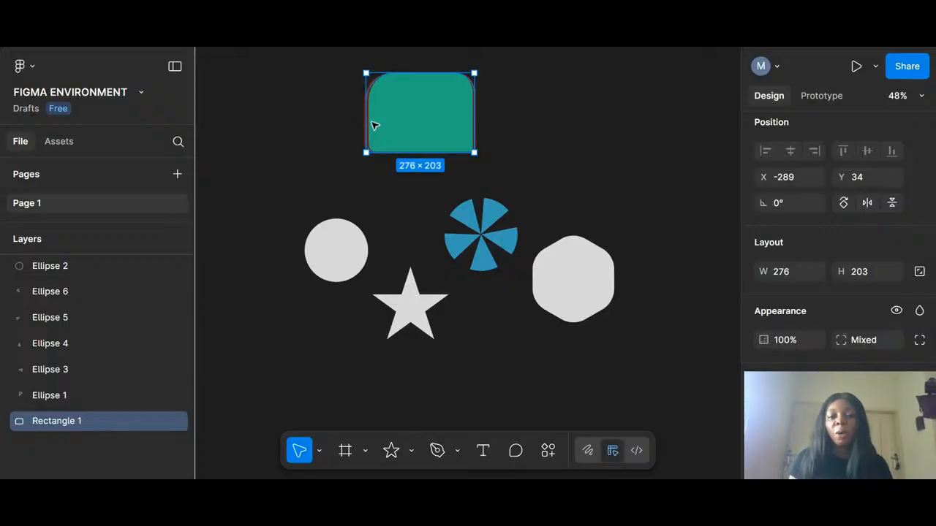
Step: Flip the green rectangle horizontally and change its fill to a linear gradient from 2CB782 to 135139
key("shift+2")
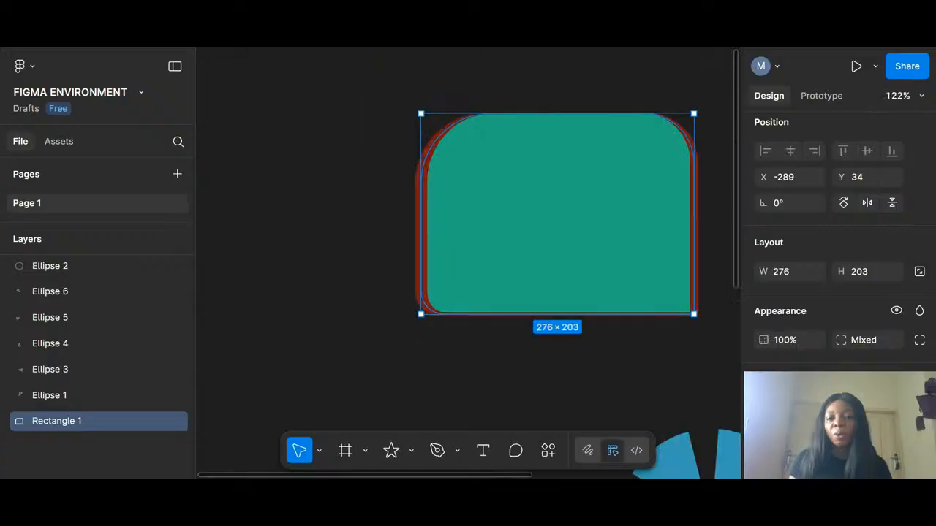
left_click(869, 204)
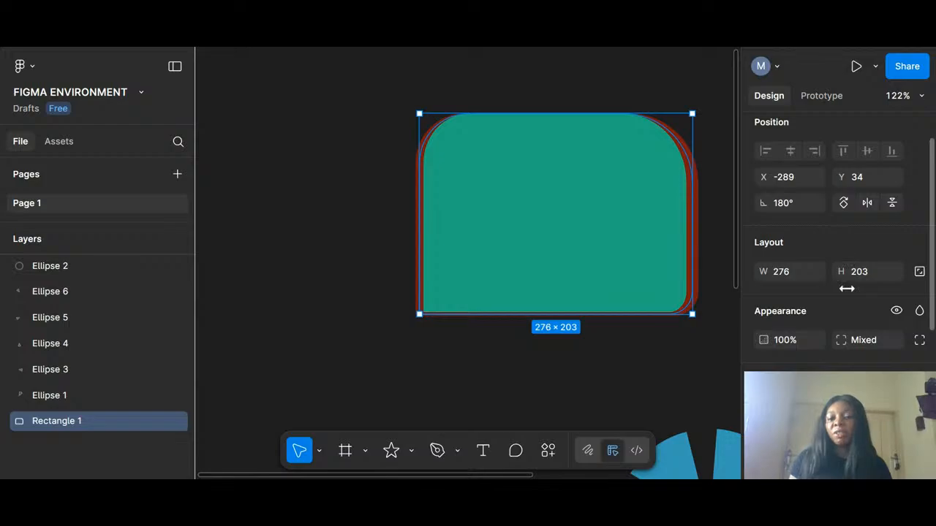
scroll(840, 300, "down", 3)
left_click(765, 273)
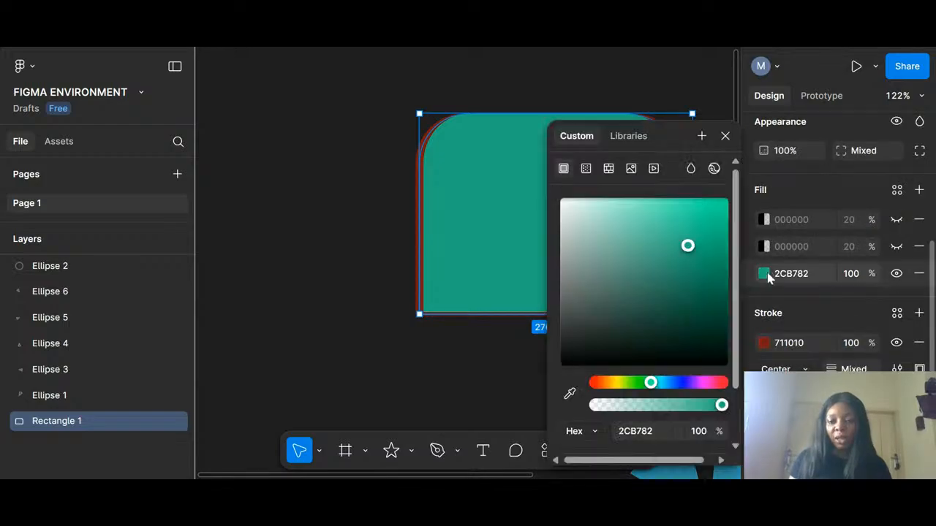
left_click(585, 169)
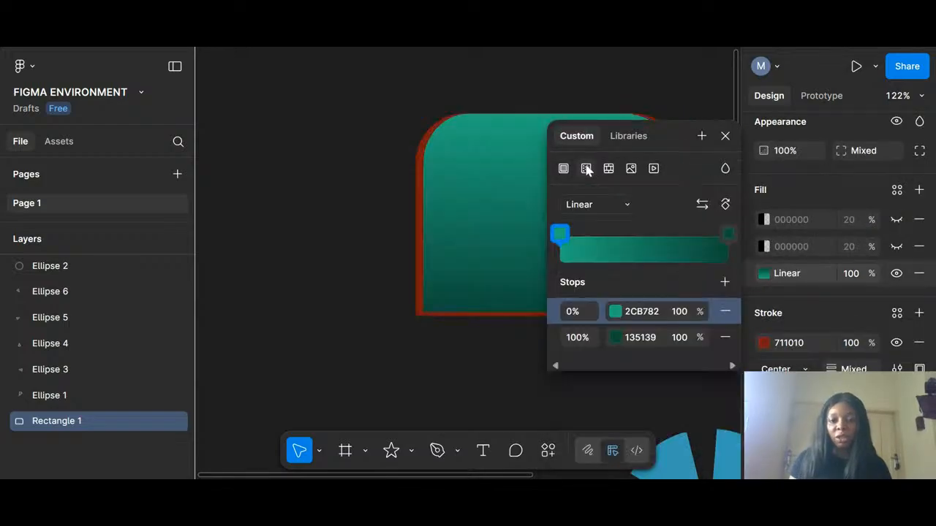
left_click(724, 136)
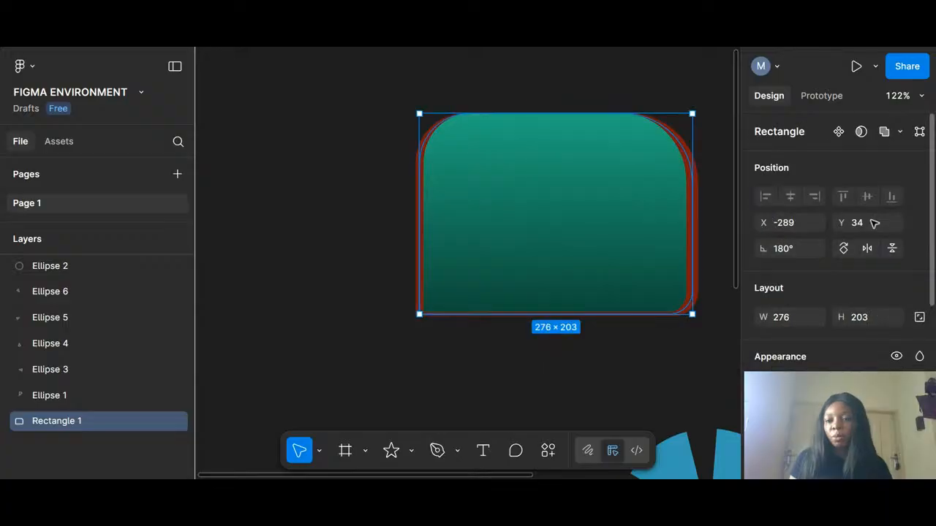
Step: Flip the gradient-filled rectangle back horizontally and repeatedly flip it vertically
left_click(894, 250)
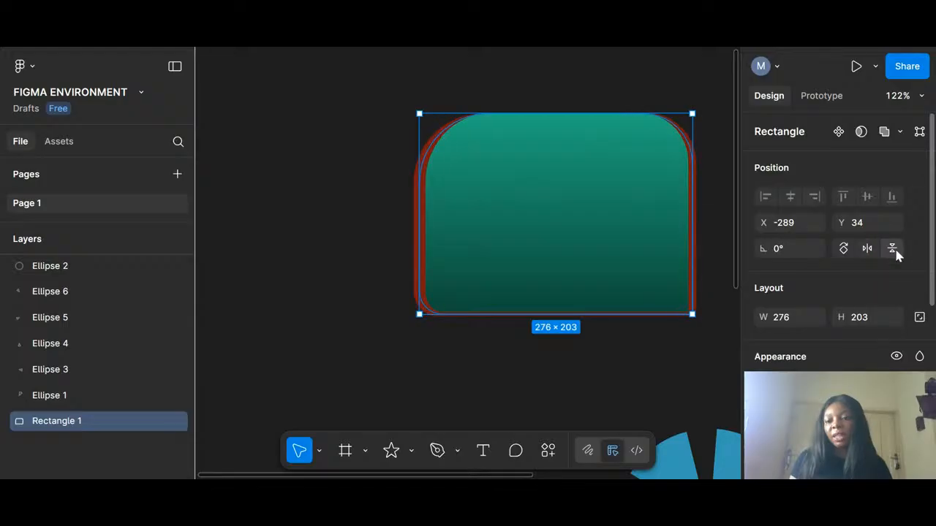
left_click(892, 250)
left_click(892, 250)
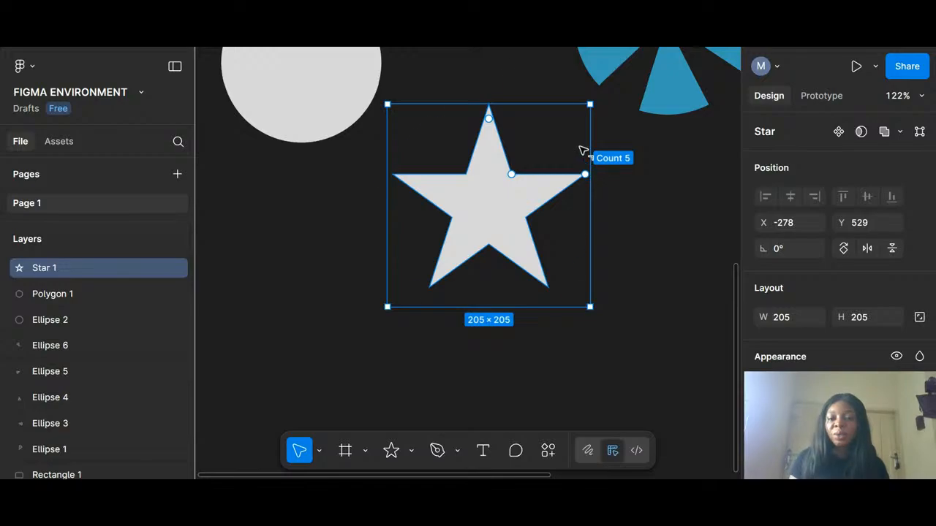
Step: Raise the star's point count to 60, and reduce it to six points
left_click_drag(580, 148, 503, 68)
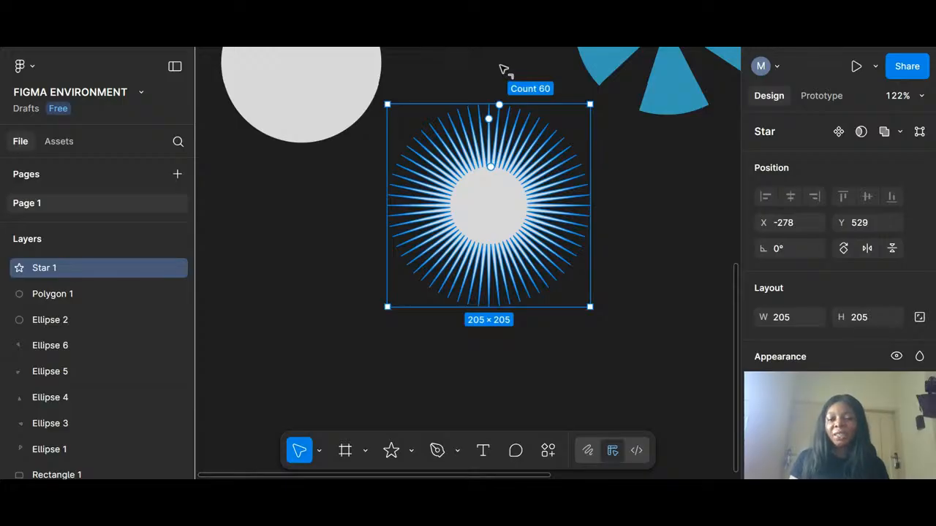
mouse_move(583, 188)
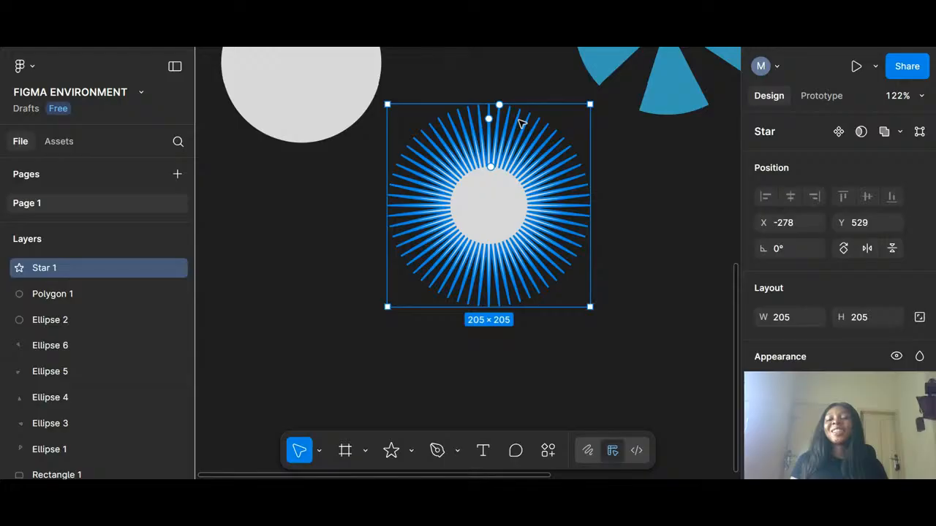
mouse_move(501, 103)
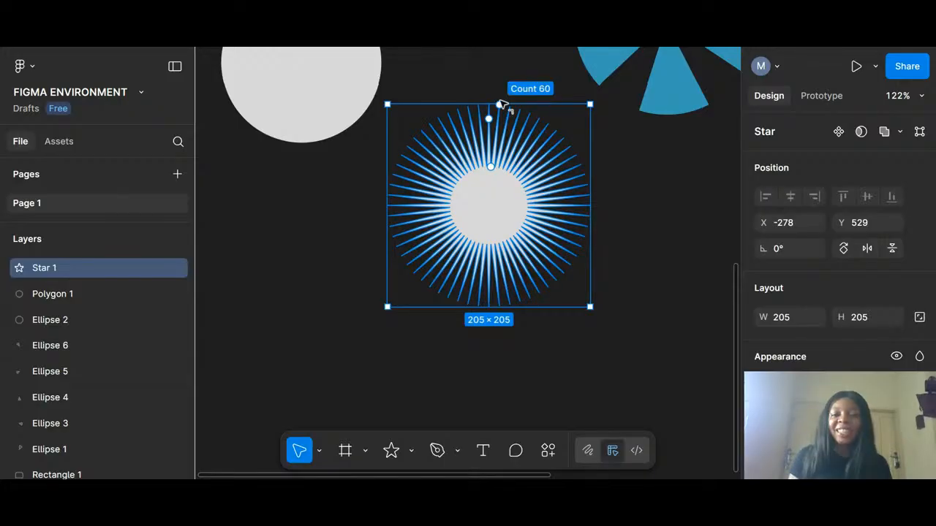
left_click_drag(501, 103, 576, 159)
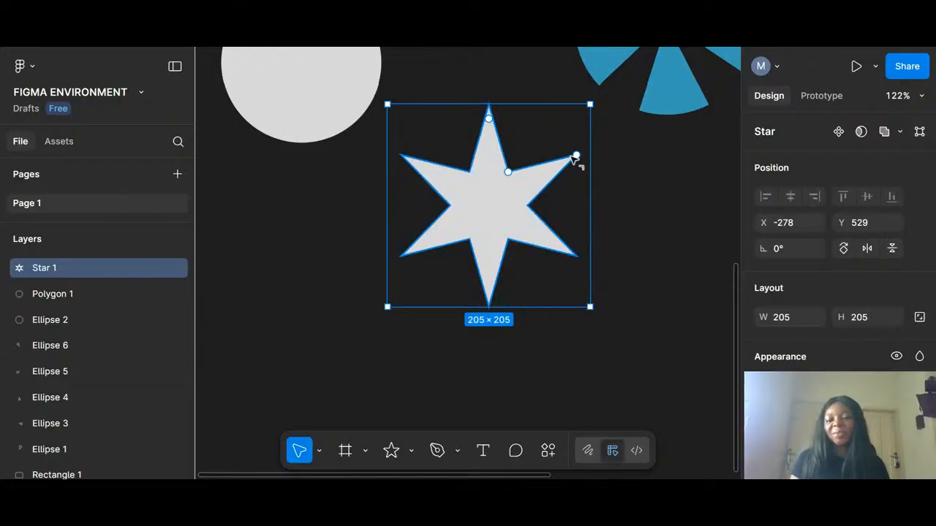
Step: Adjust the six-pointed star's inner ratio, trying 7% and 82% and settling on 78%
mouse_move(510, 173)
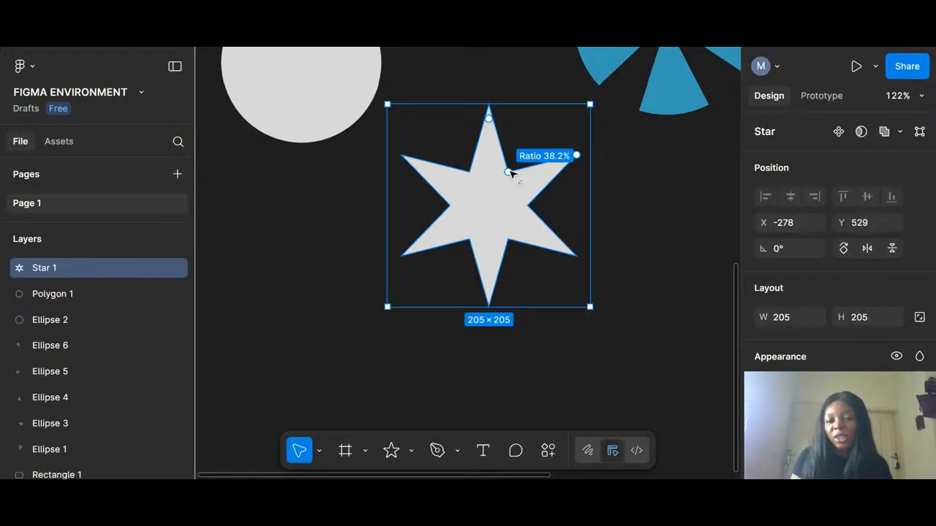
left_click_drag(508, 181, 494, 213)
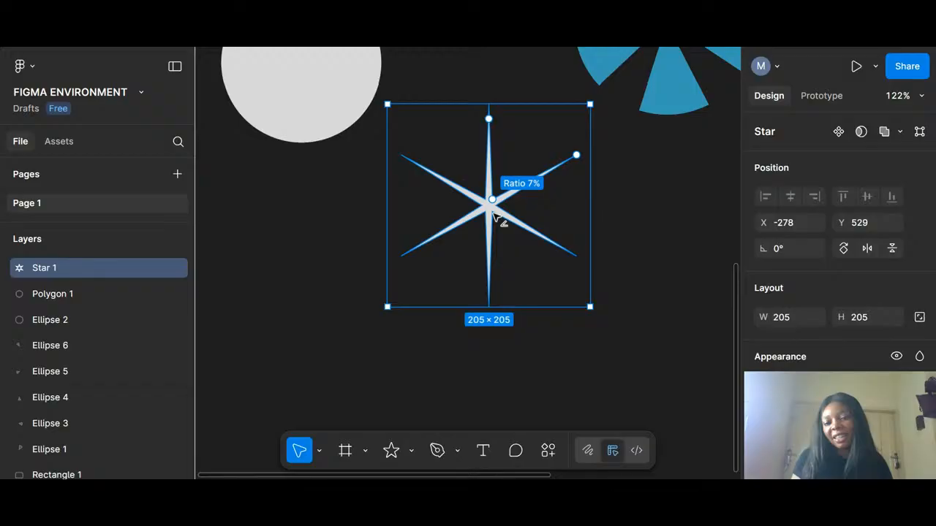
left_click_drag(494, 212, 532, 131)
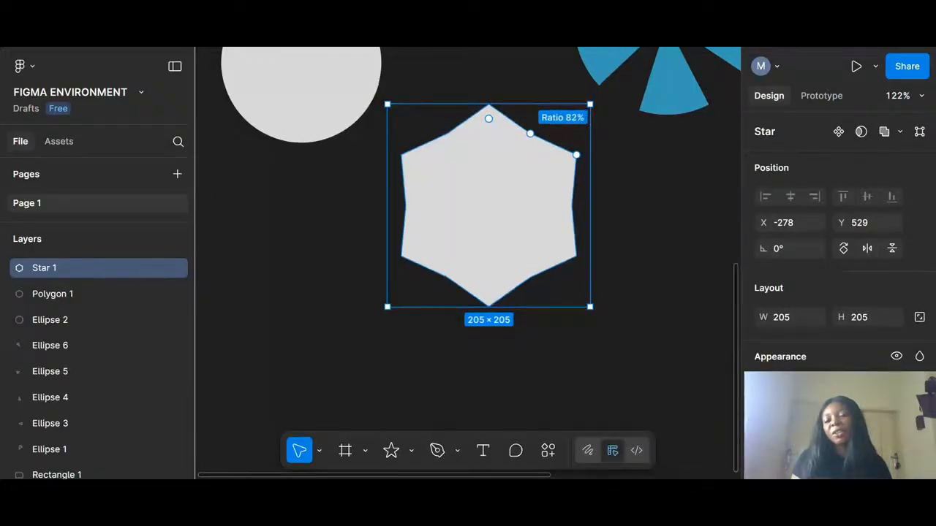
left_click_drag(529, 133, 527, 137)
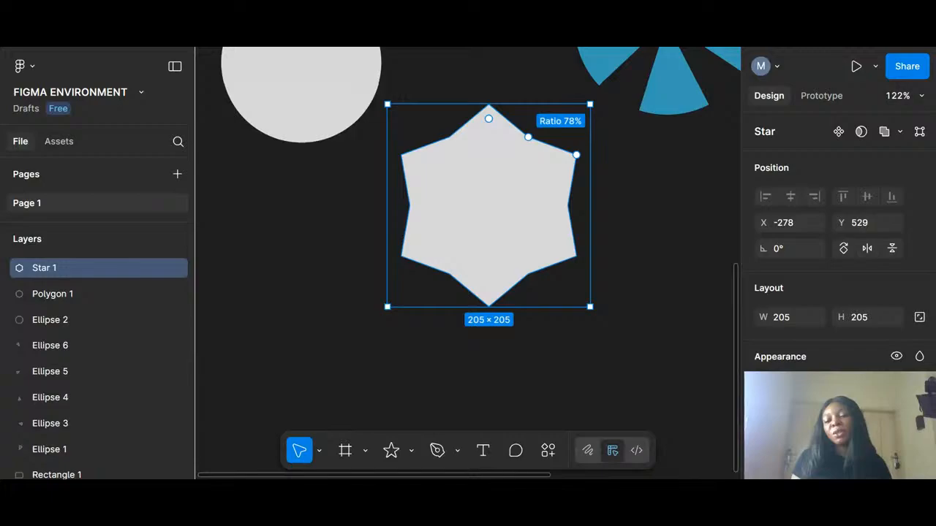
Step: Reduce the six-pointed star's inner ratio to 37% and round its corners to a radius of 11
left_click_drag(528, 136, 524, 228)
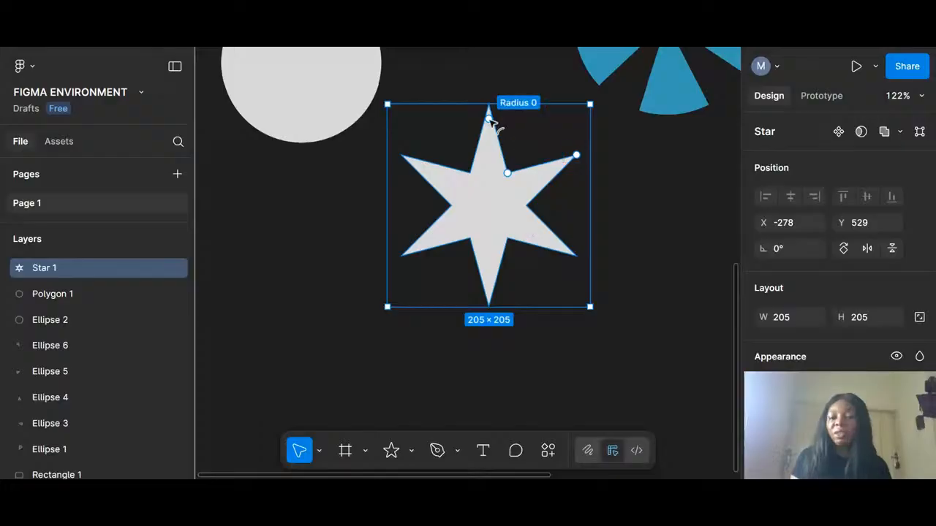
left_click_drag(489, 122, 491, 148)
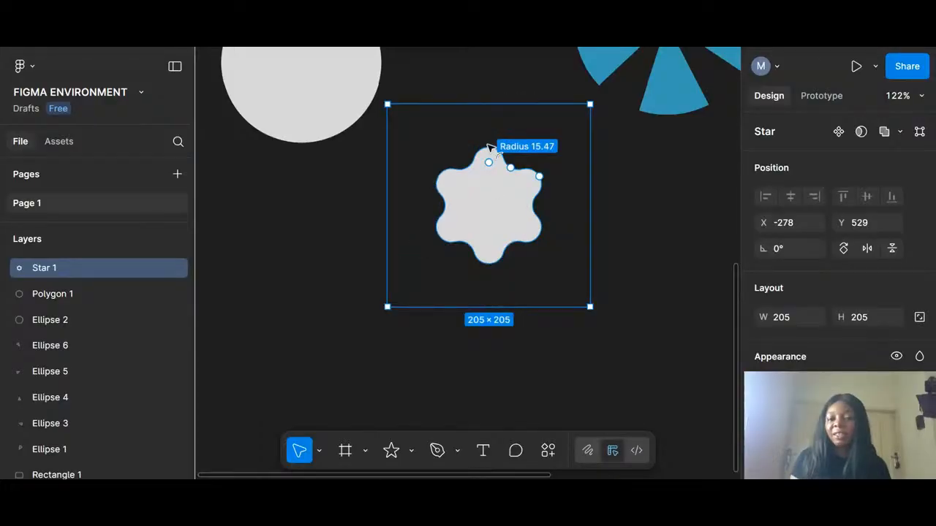
left_click_drag(490, 147, 491, 150)
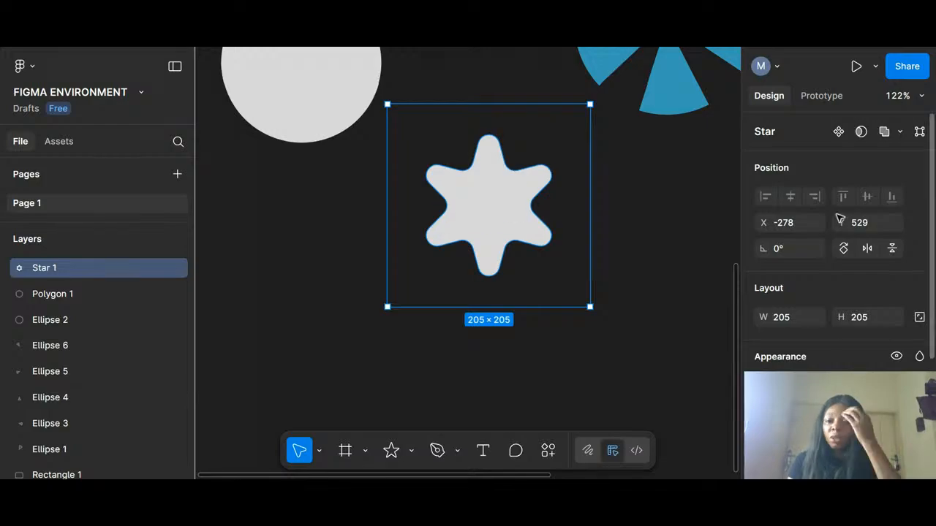
Step: Change the rounded star's point count to 4, and raise it to 12
scroll(840, 215, "down", 1)
scroll(841, 215, "down", 5)
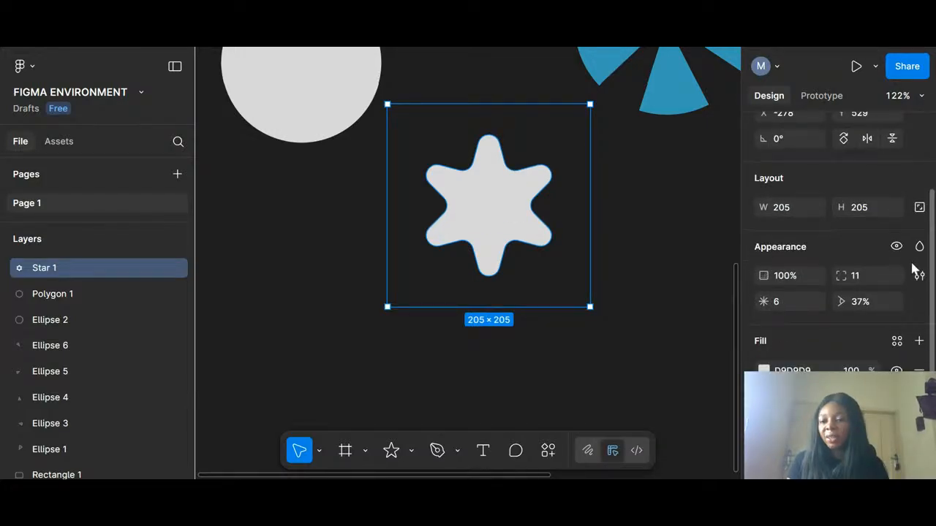
left_click(783, 303)
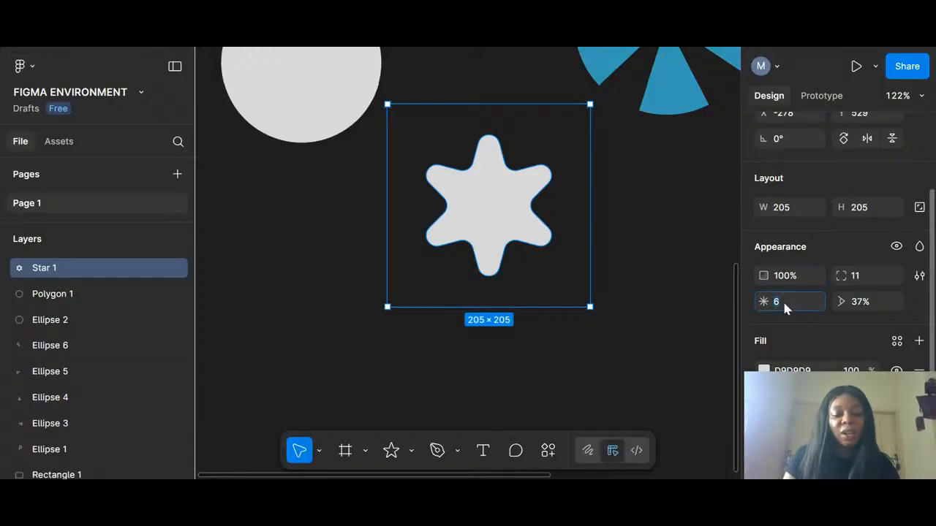
key("Return")
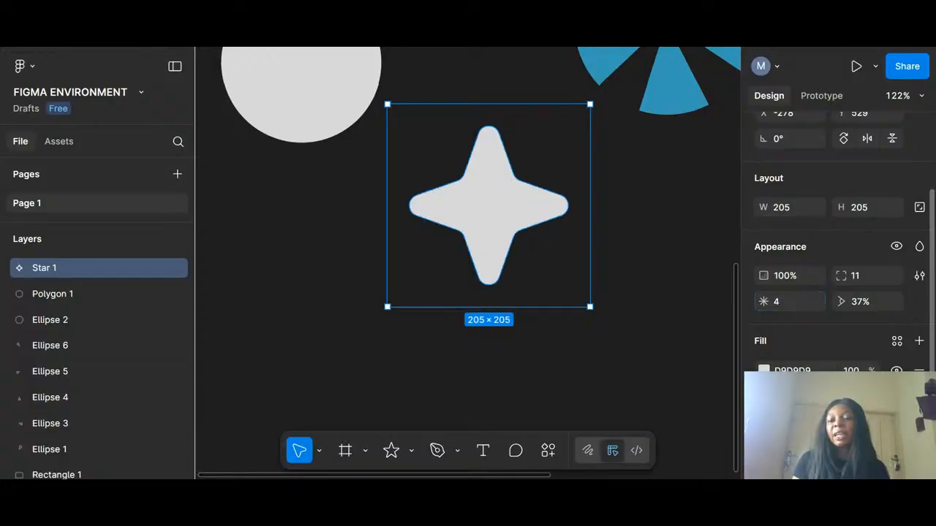
left_click(785, 308)
type("12")
key("Return")
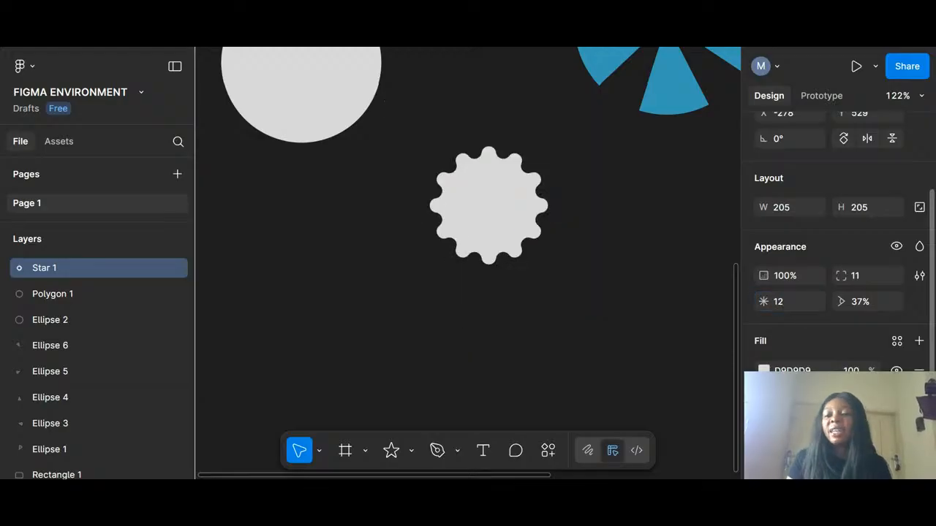
Step: Set the twelve-pointed star's corner radius to 0 and its ratio to 36% after trying 12%
left_click(869, 278)
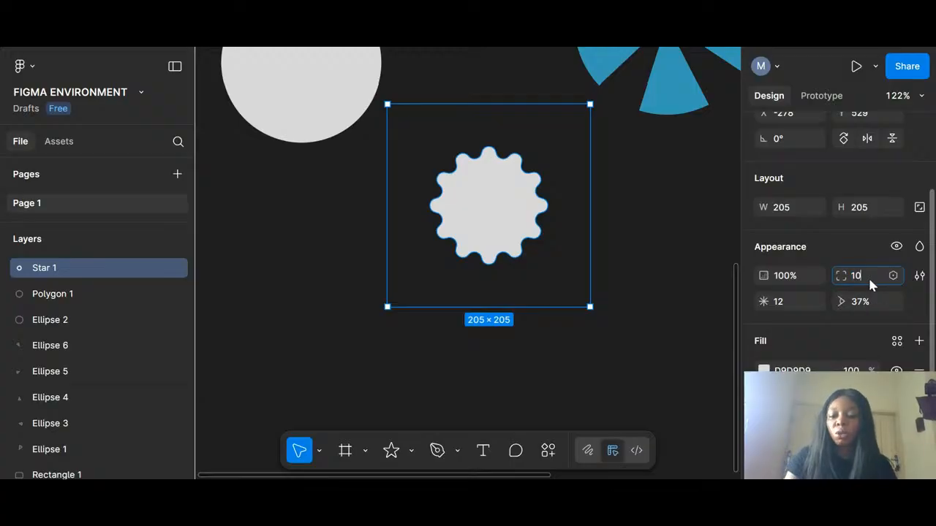
key("Return")
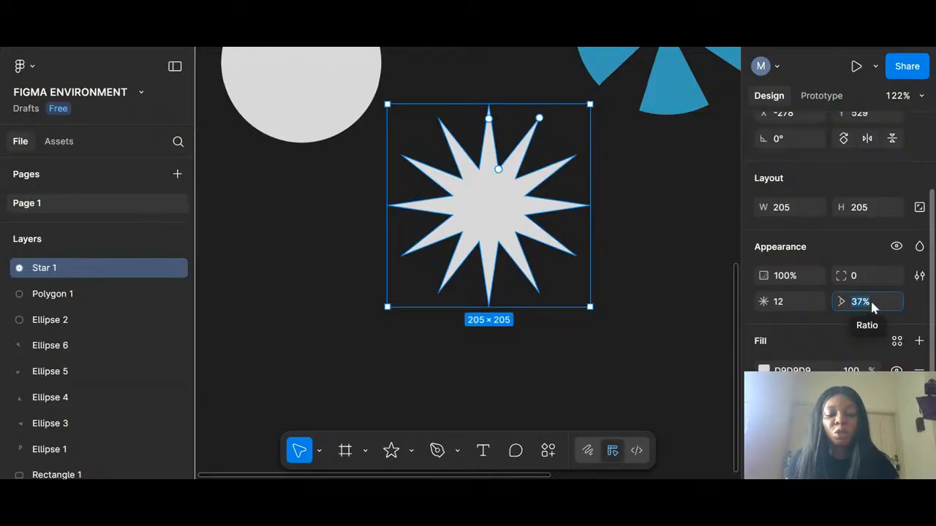
type("12")
key("Return")
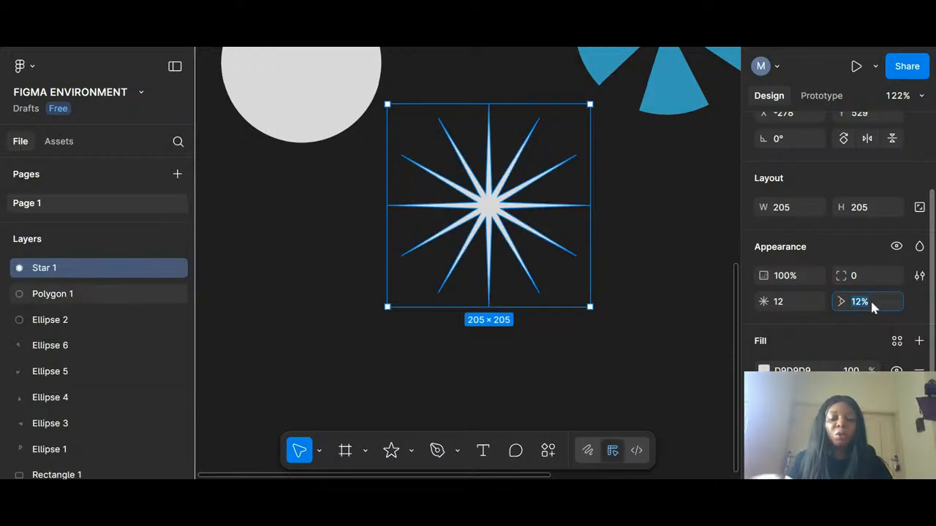
type("3")
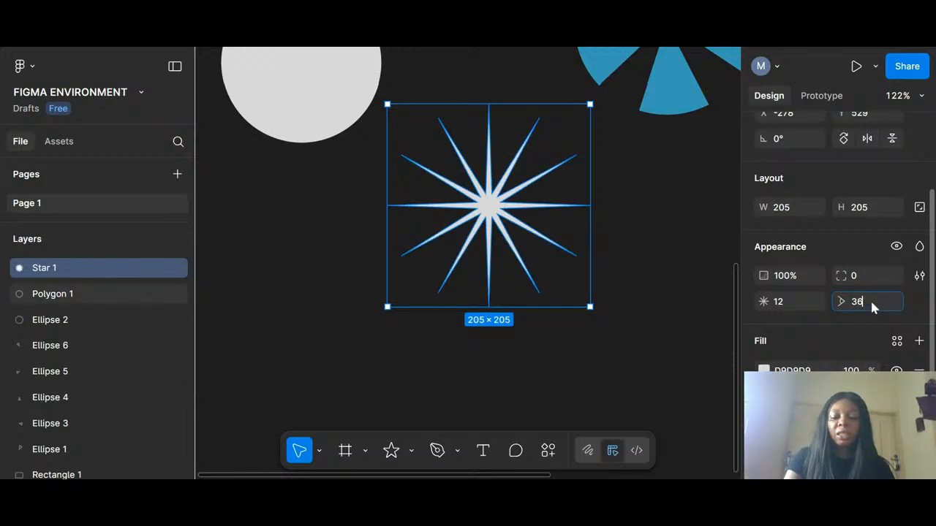
type("6")
key("Return")
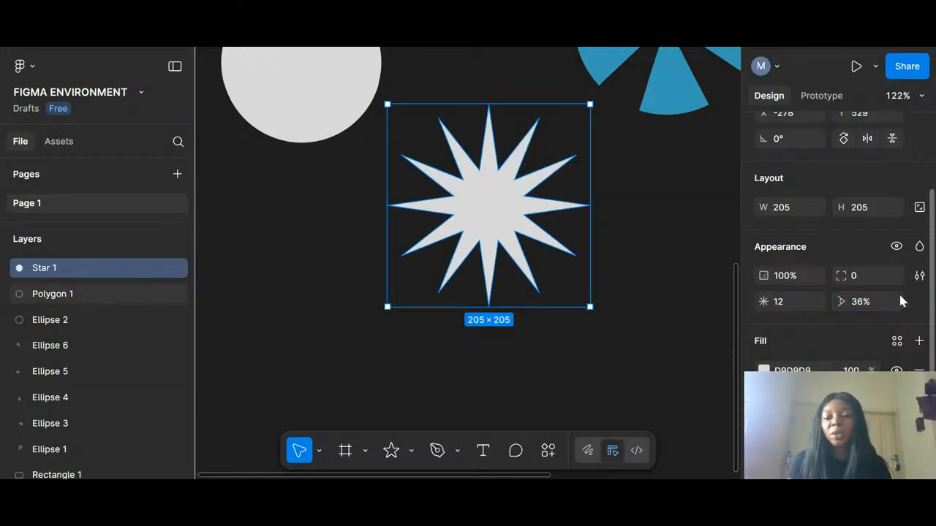
left_click(920, 276)
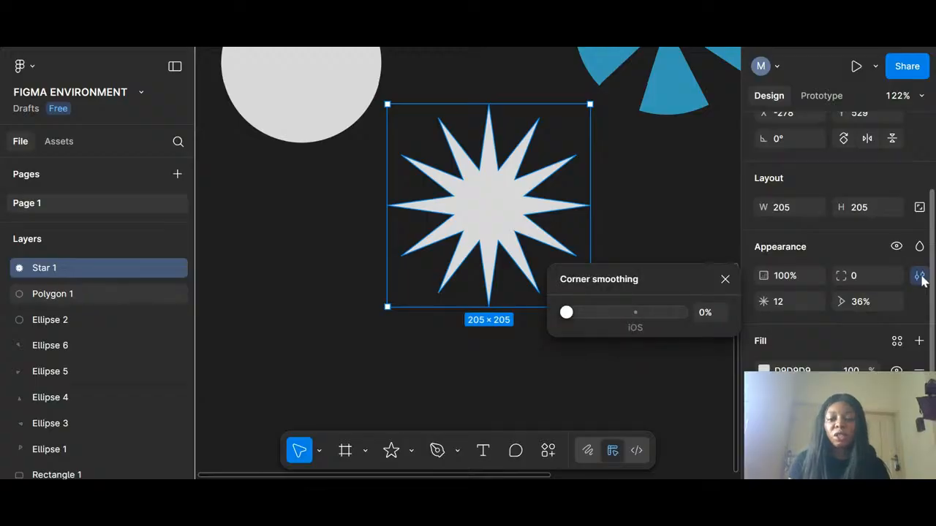
left_click(725, 278)
Step: Fill the twelve-pointed star with a linear gradient from dark red 771111 to cyan, and deselect it
scroll(840, 241, "down", 1)
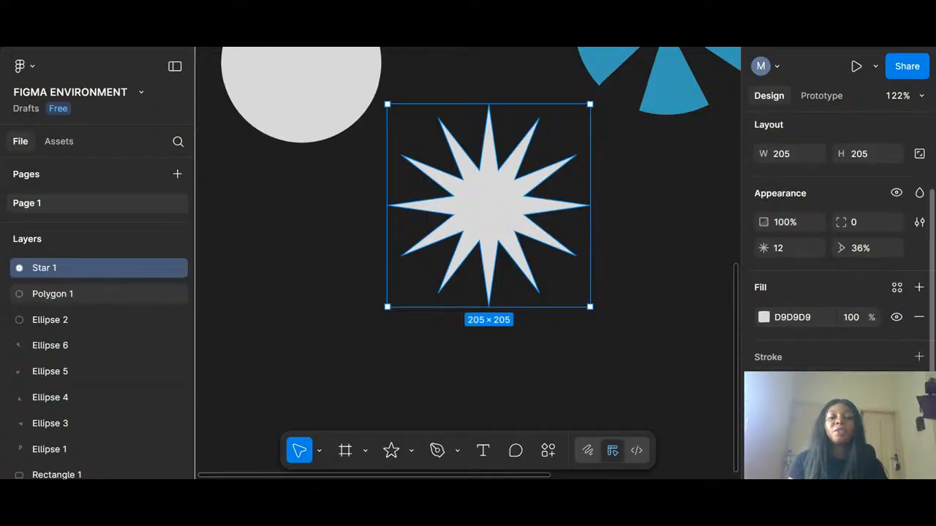
left_click(764, 317)
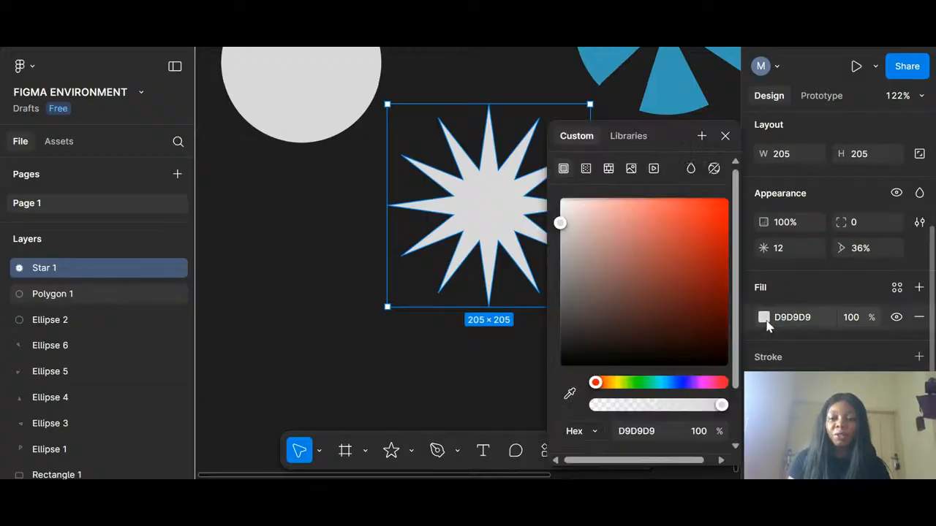
left_click(703, 290)
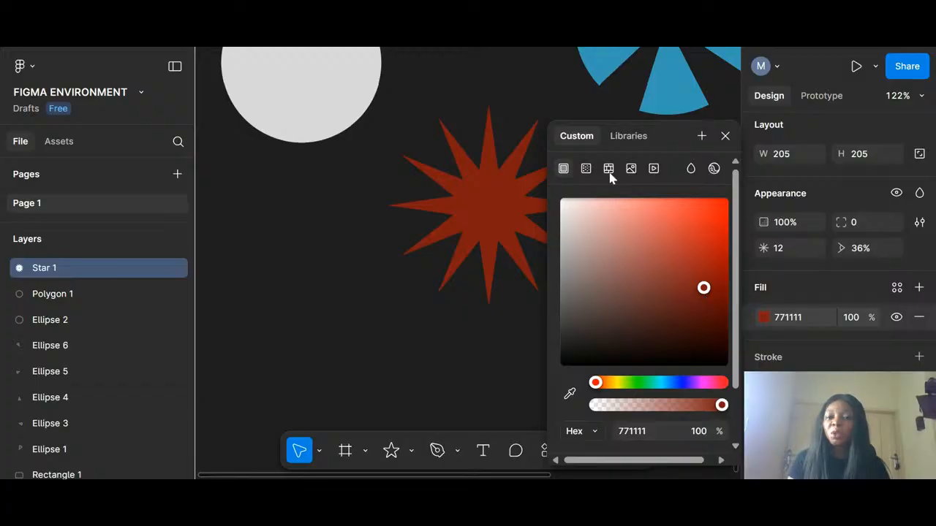
left_click(586, 169)
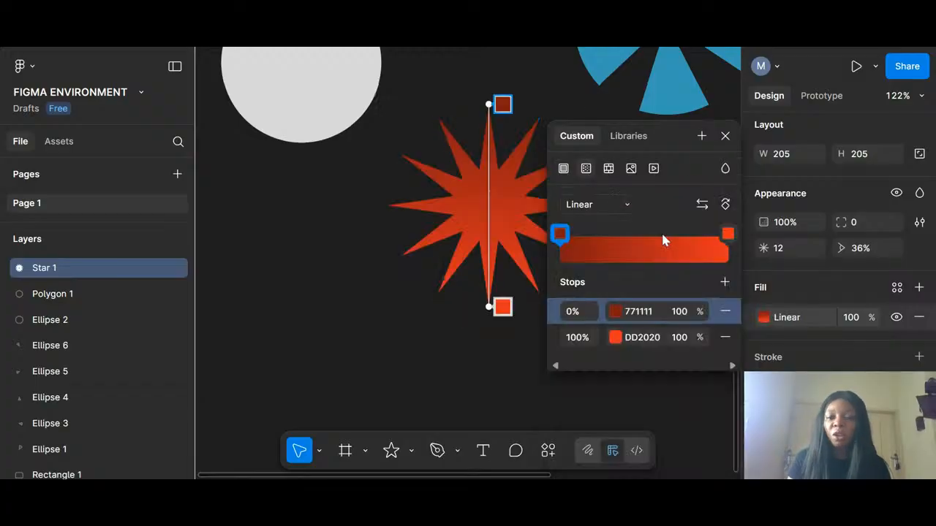
left_click(615, 335)
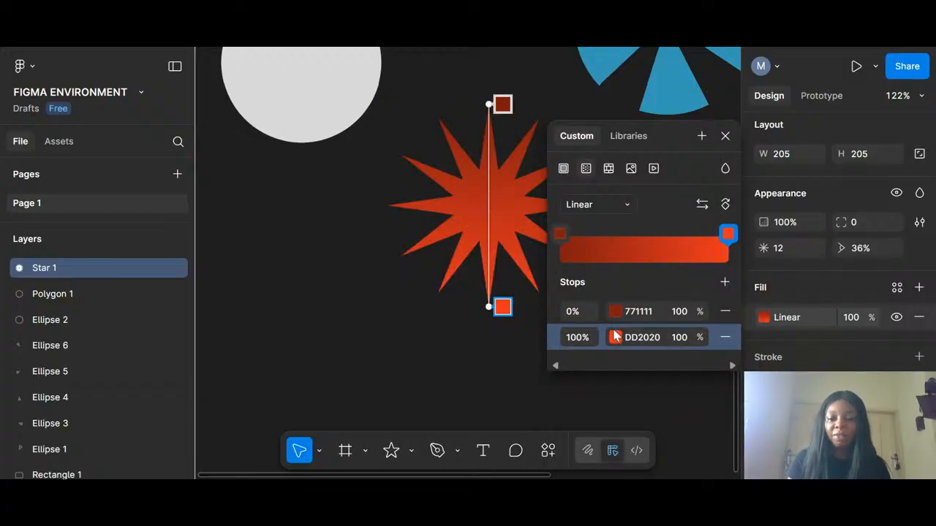
left_click(615, 336)
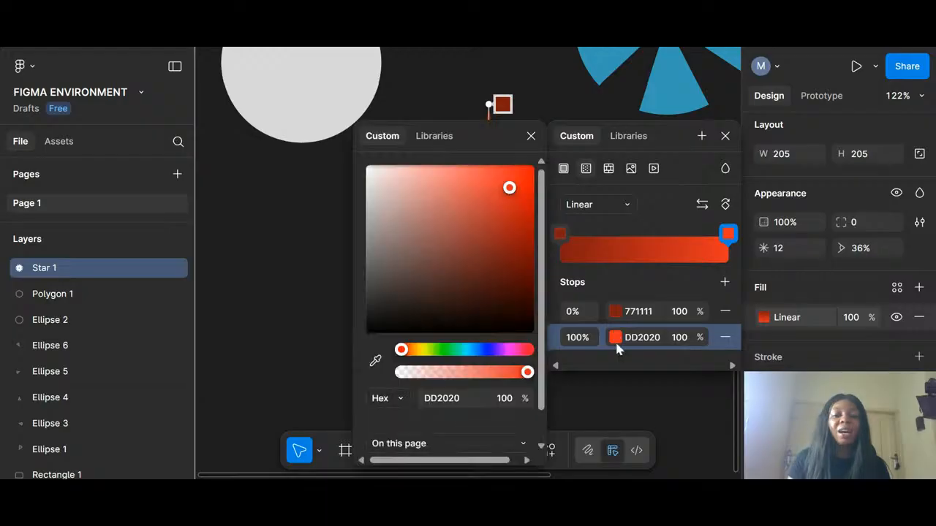
left_click(466, 351)
left_click(479, 295)
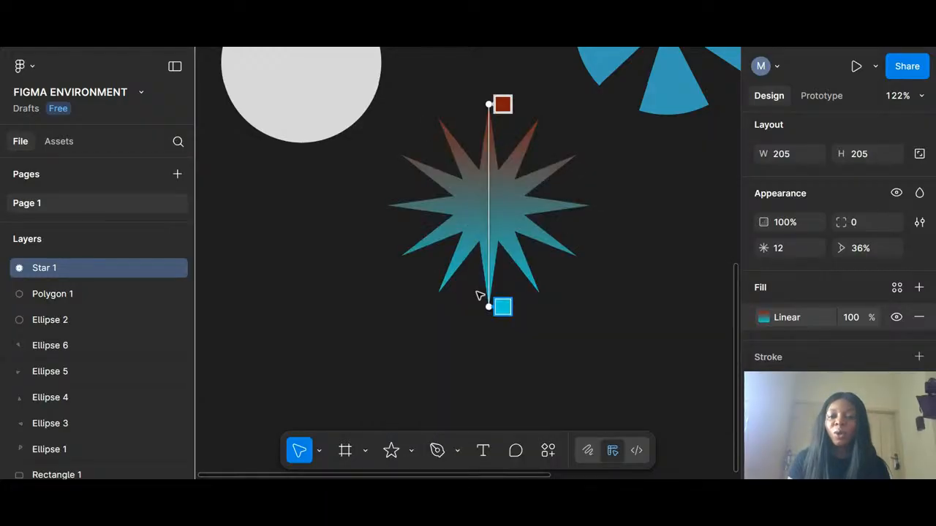
left_click(693, 286)
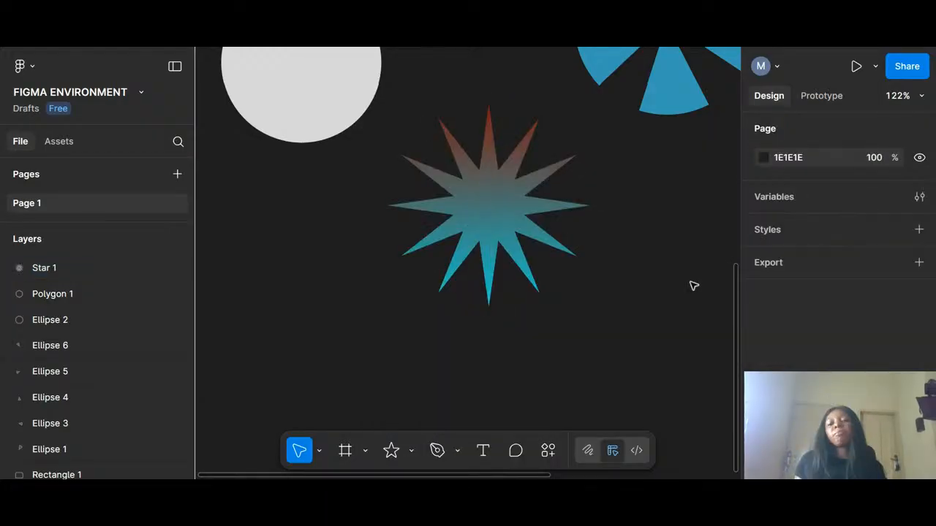
Step: Import the Punjabi menu image, place it on the empty canvas beside the shapes, and deselect it
scroll(694, 285, "down", 5)
scroll(694, 286, "right", 3)
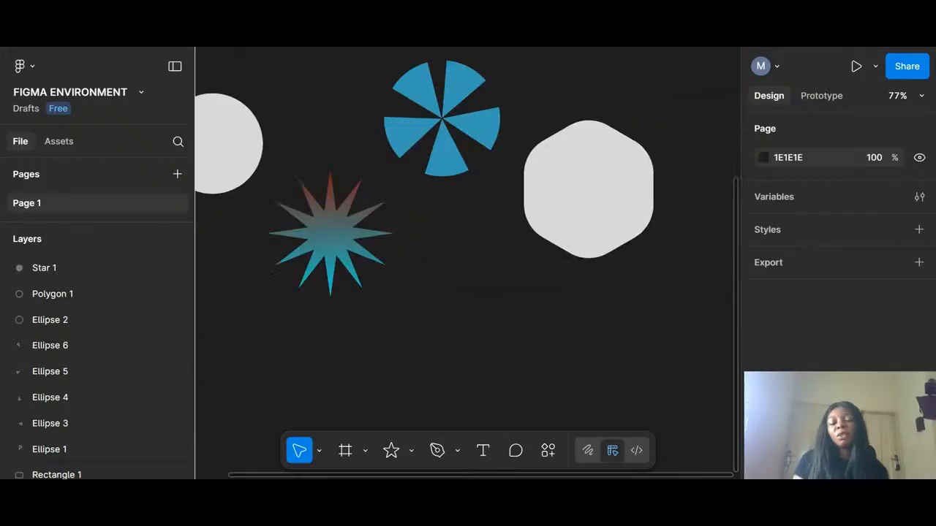
scroll(467, 179, "left", 3)
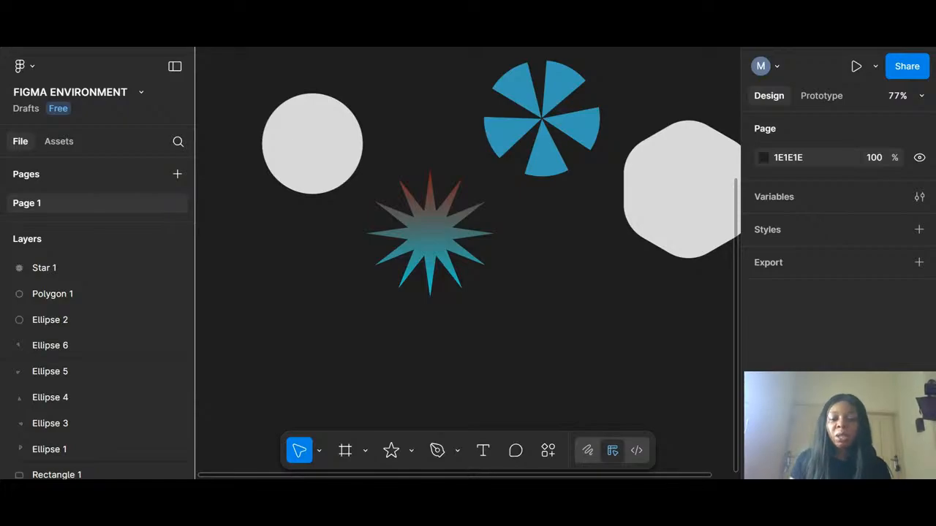
scroll(323, 281, "down", 6)
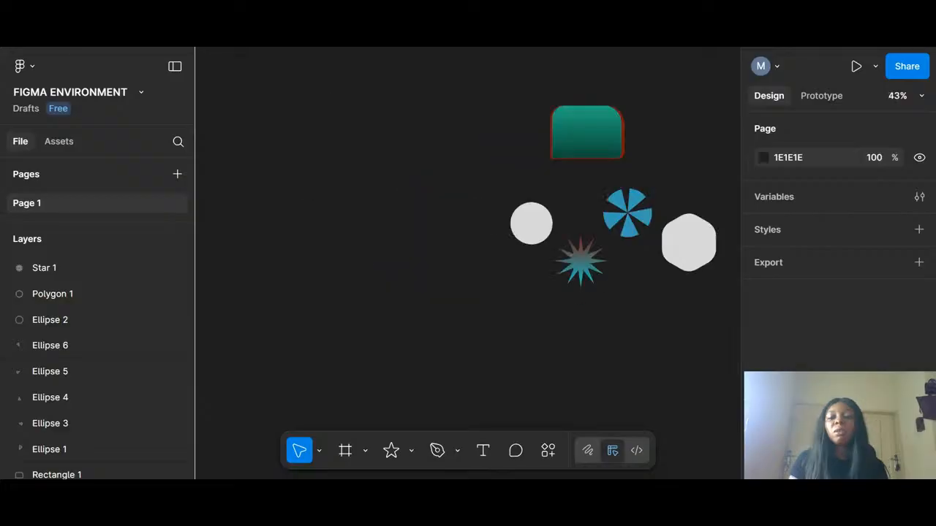
left_click(413, 451)
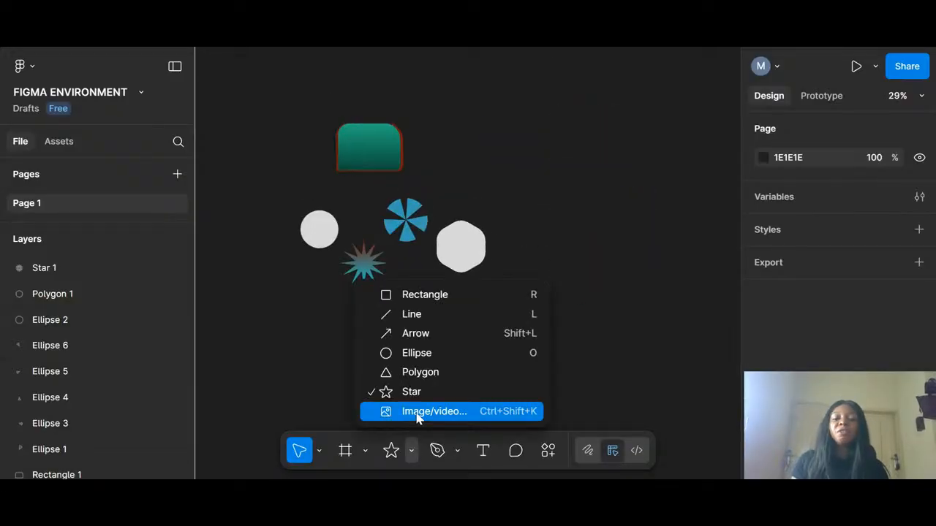
left_click(415, 413)
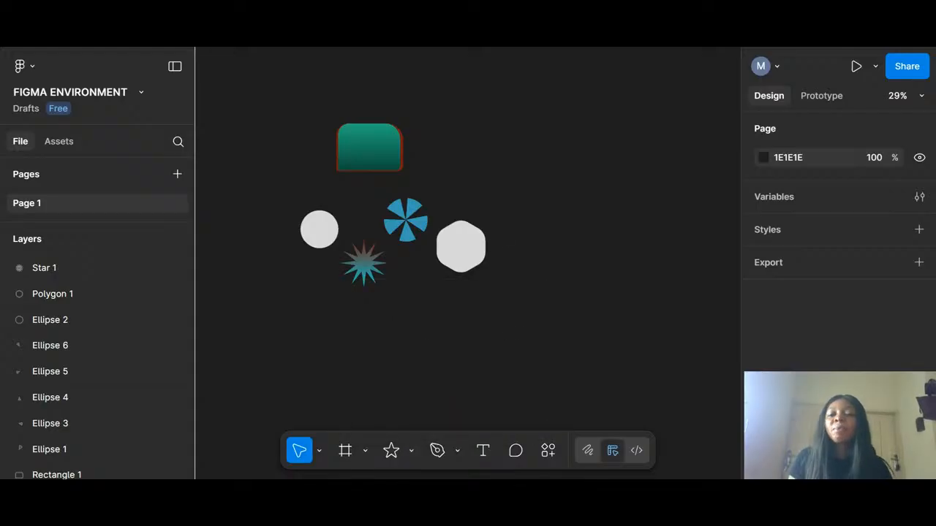
scroll(499, 243, "right", 2)
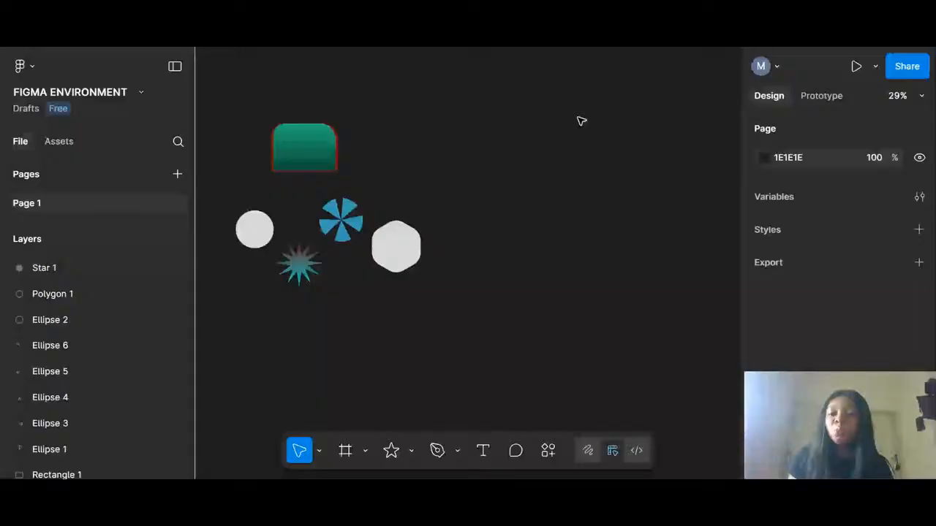
left_click(411, 451)
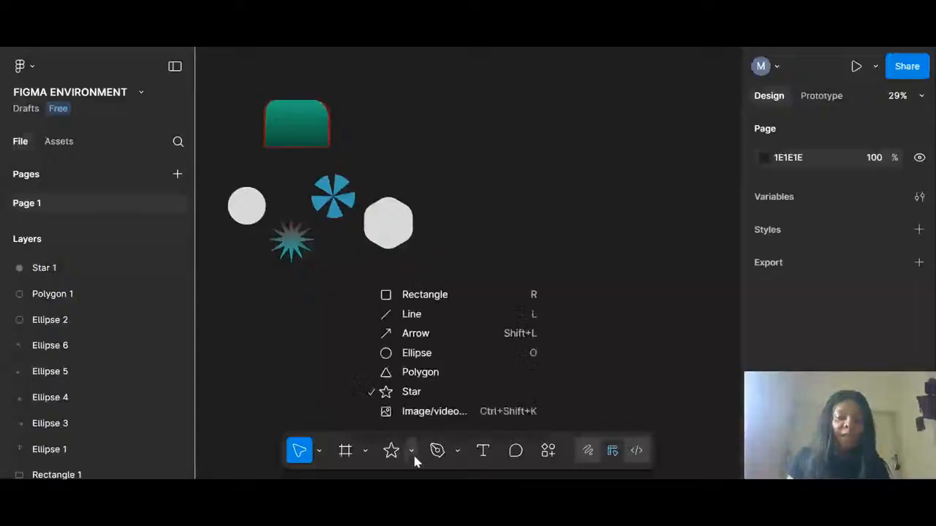
left_click(425, 411)
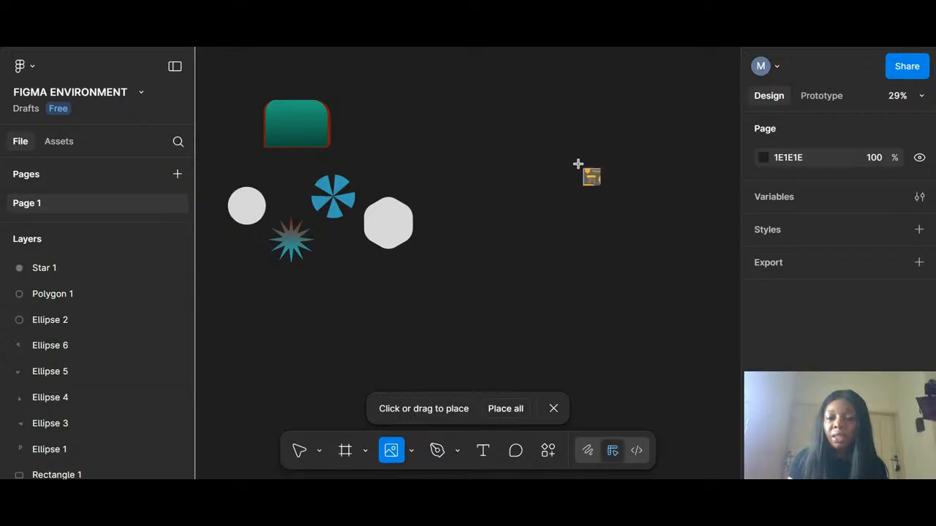
left_click(544, 117)
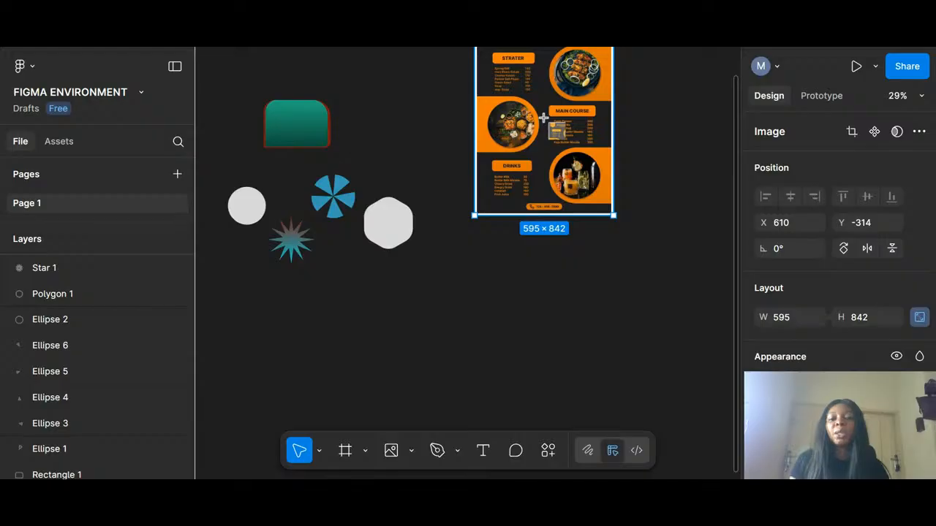
scroll(454, 167, "down", 3)
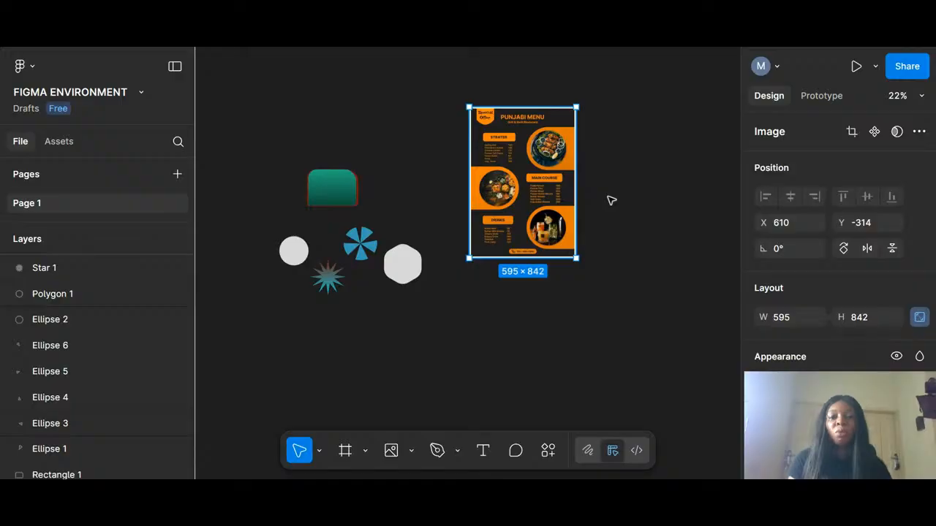
left_click(458, 382)
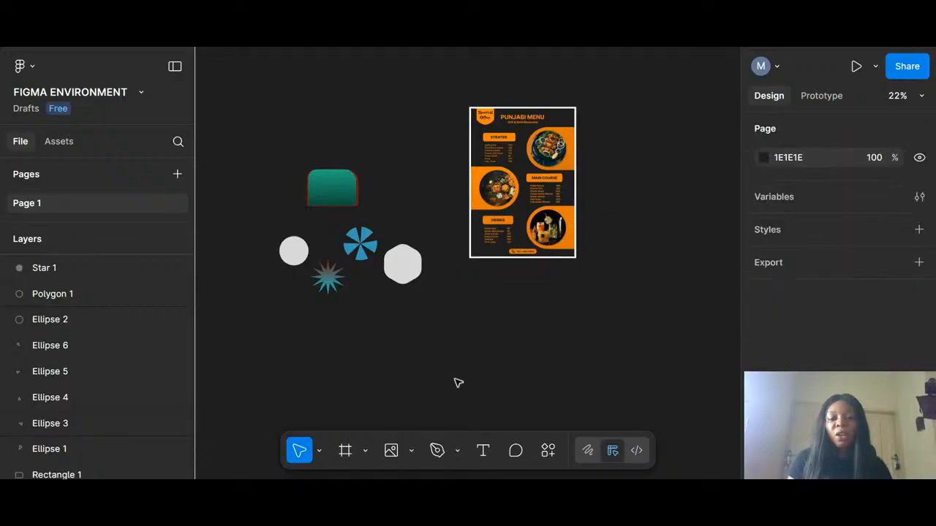
Step: Import the Food Menu image and place it on the empty canvas below the Punjabi menu
left_click(411, 451)
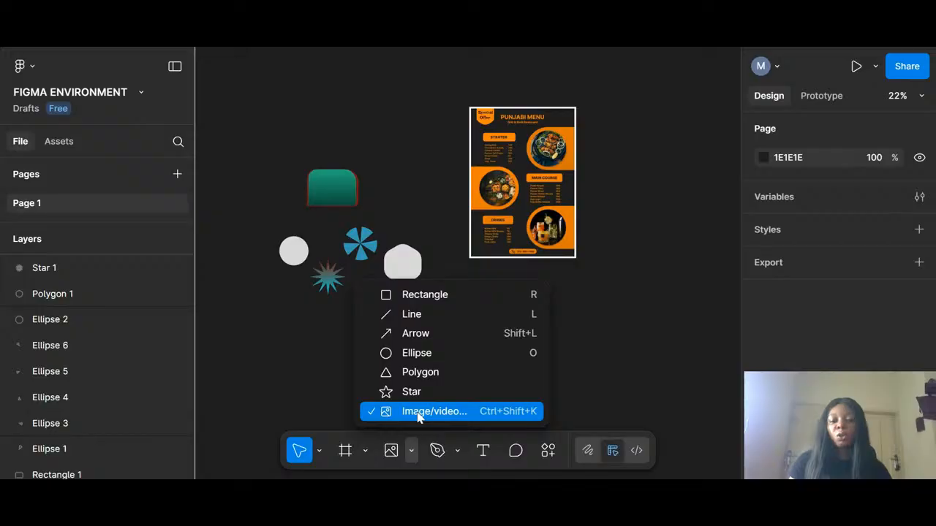
left_click(418, 413)
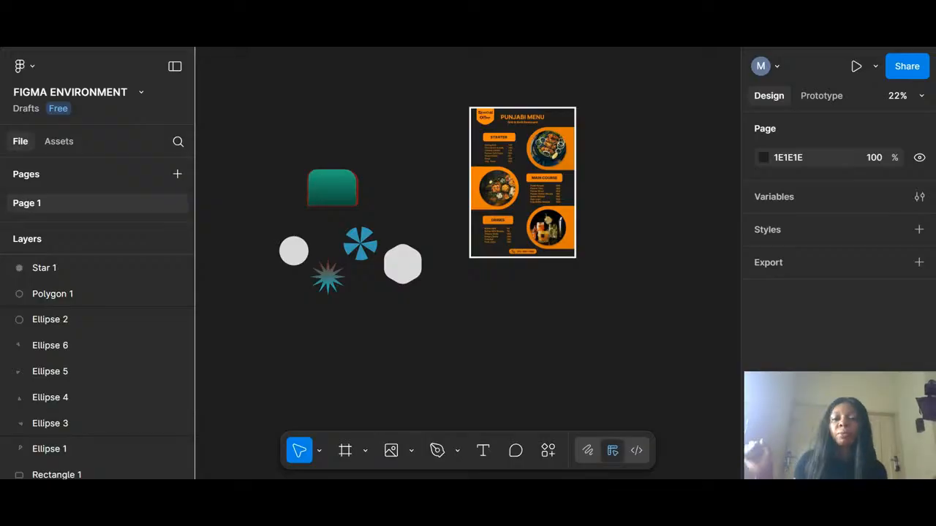
key("ctrl+shift+k")
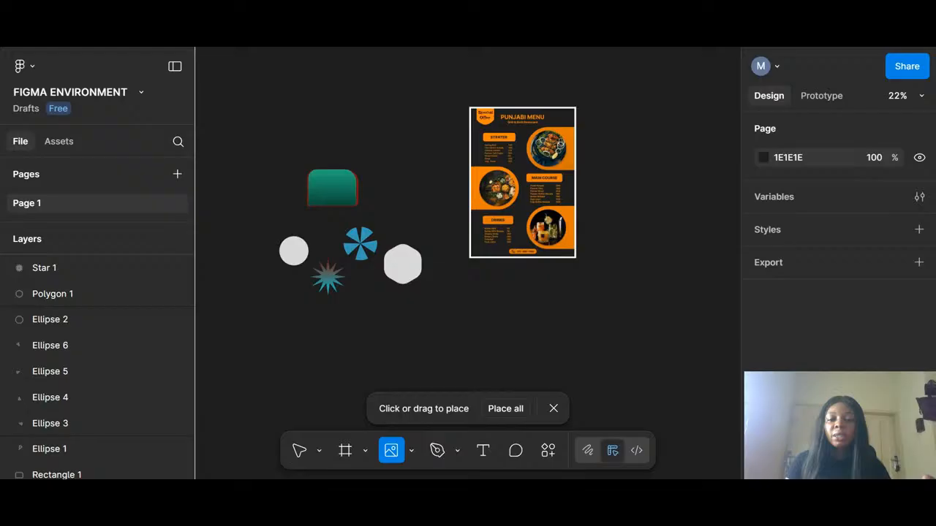
scroll(562, 223, "down", 1)
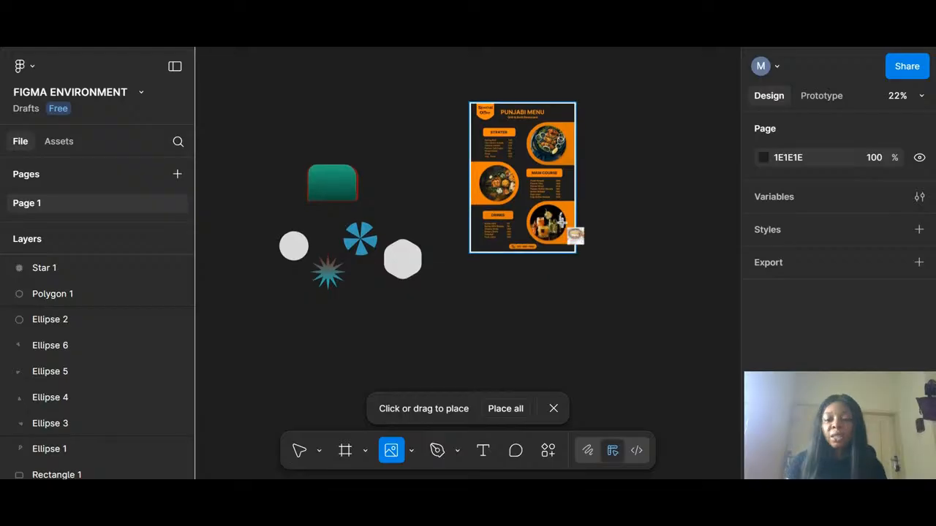
scroll(562, 223, "down", 4)
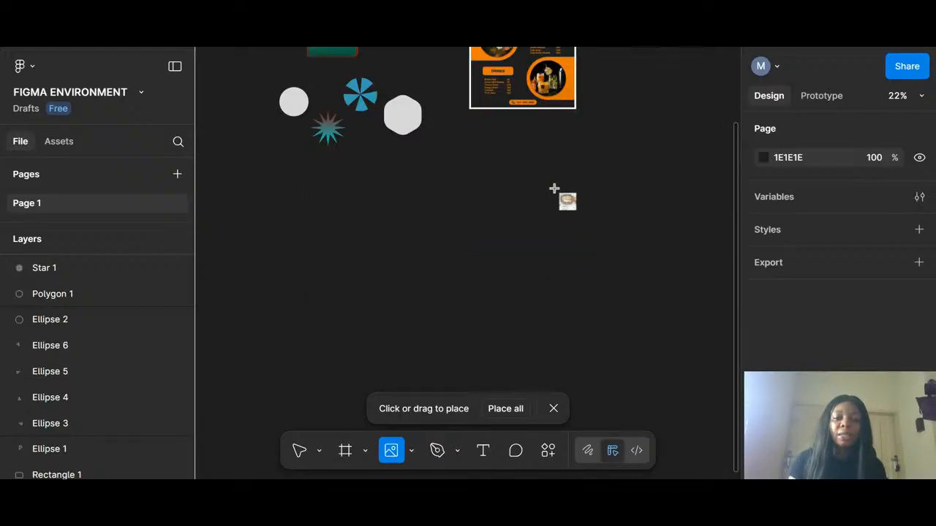
left_click(554, 189)
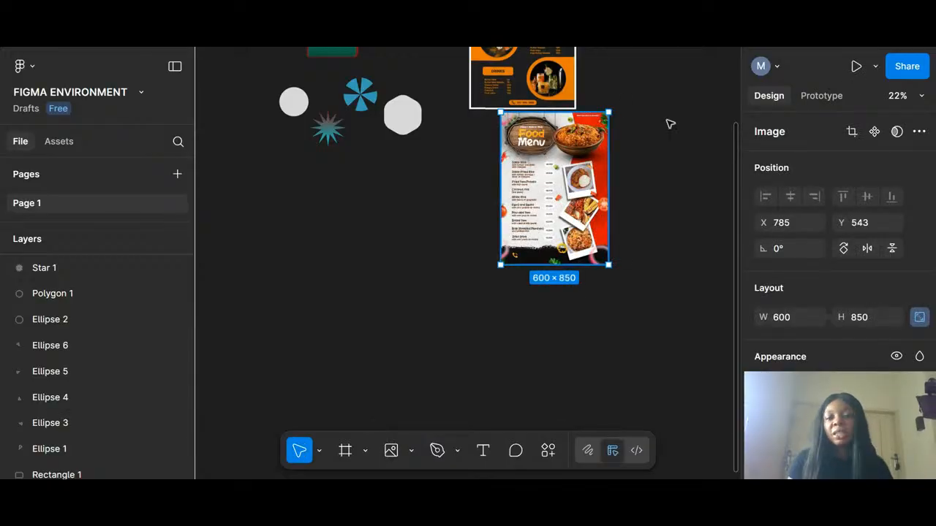
Step: Move the Food Menu image beside the Punjabi menu with a small gap between them, and deselect it
left_click_drag(558, 171, 643, 182)
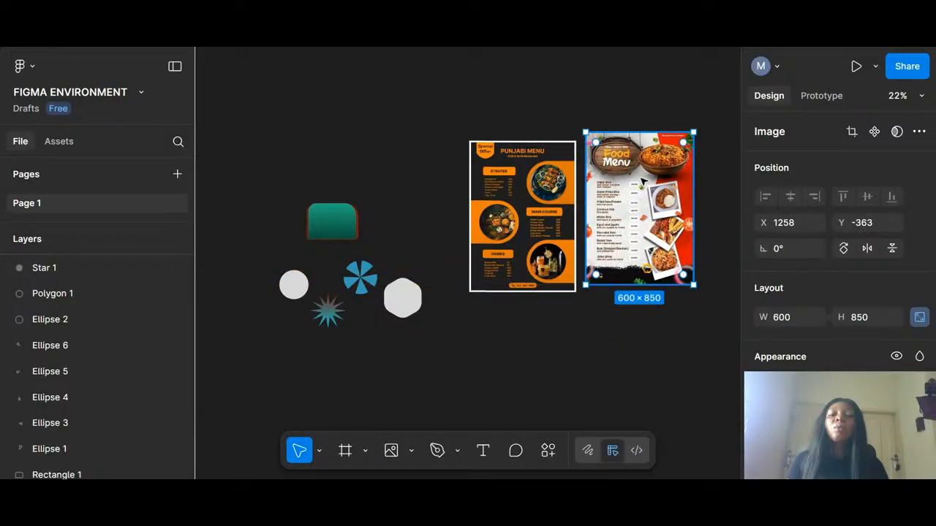
scroll(642, 179, "down", 2)
scroll(837, 274, "down", 3)
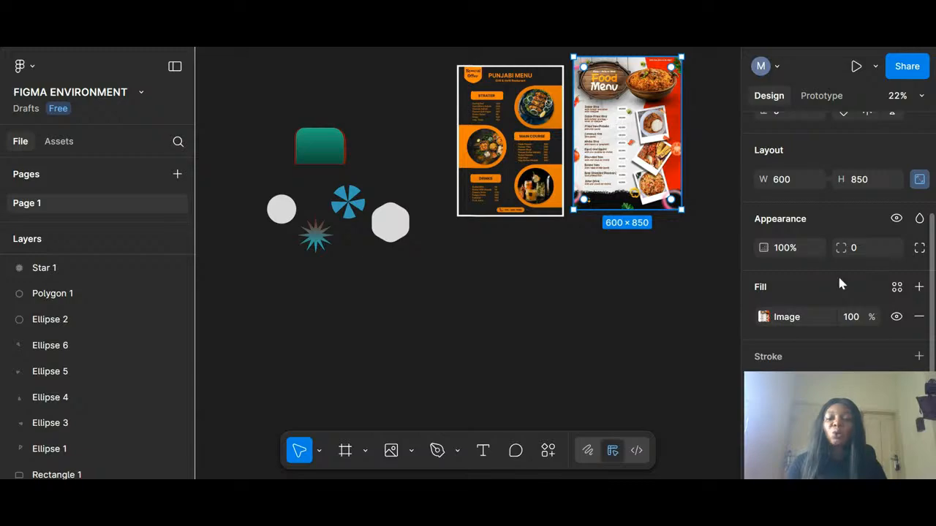
left_click(503, 366)
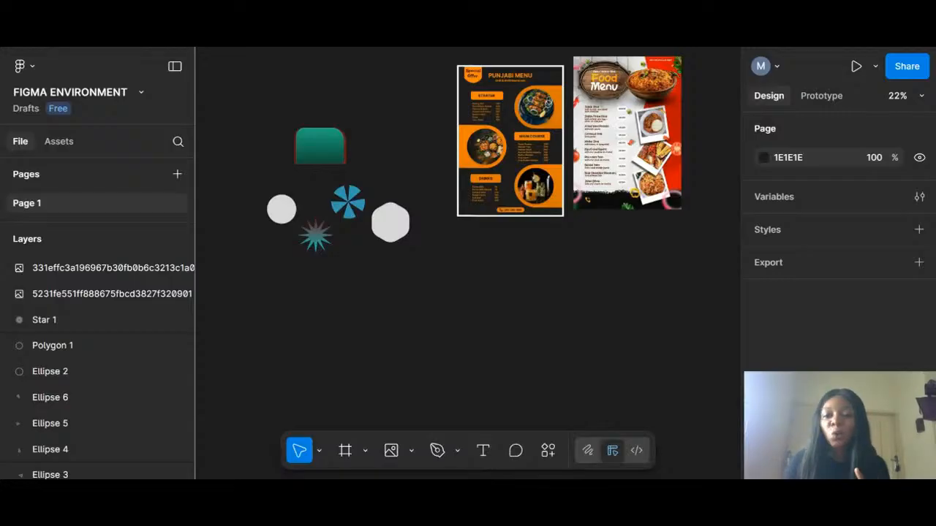
Step: Start the Frame tool and examine the Phone, Tablet and Desktop frame size presets
left_click(365, 452)
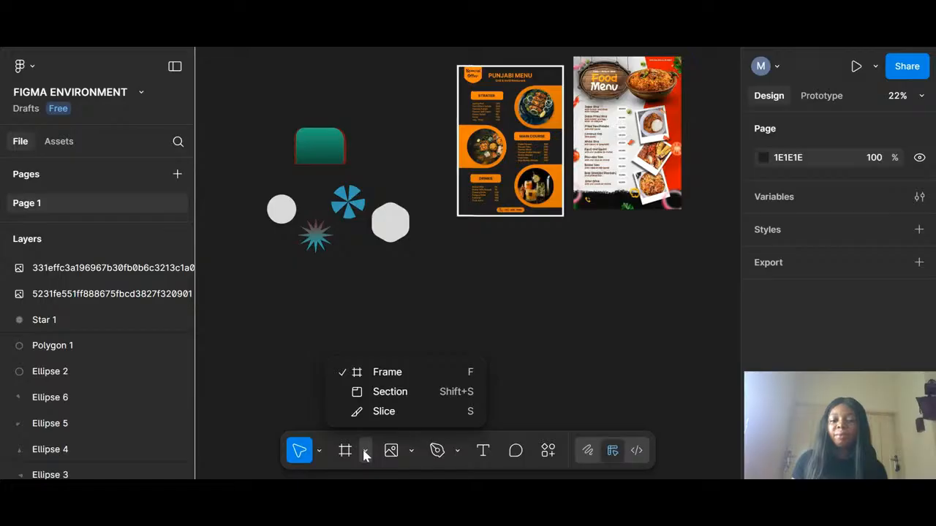
left_click(375, 376)
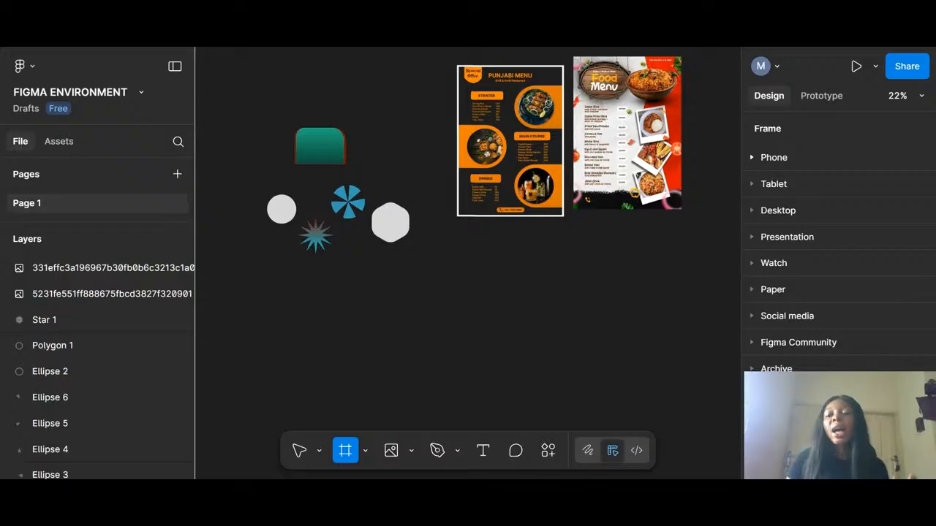
left_click(753, 159)
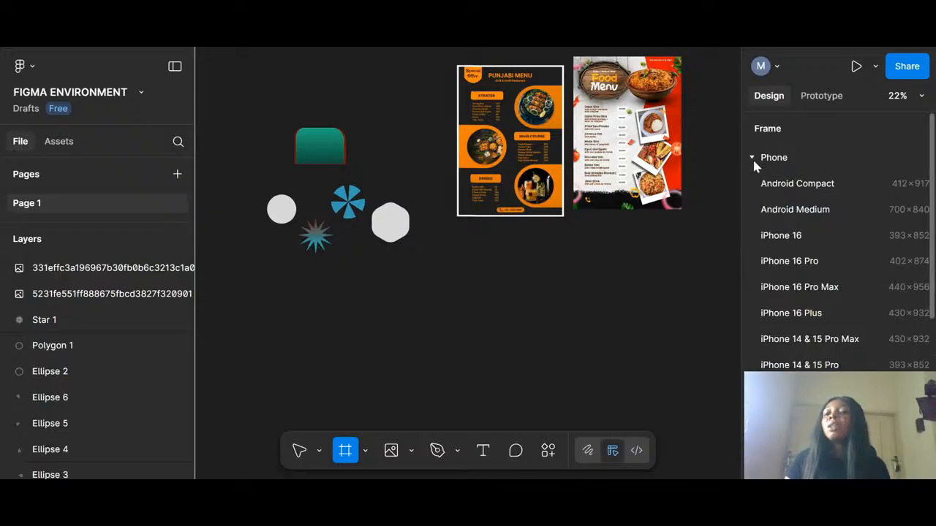
scroll(814, 265, "down", 5)
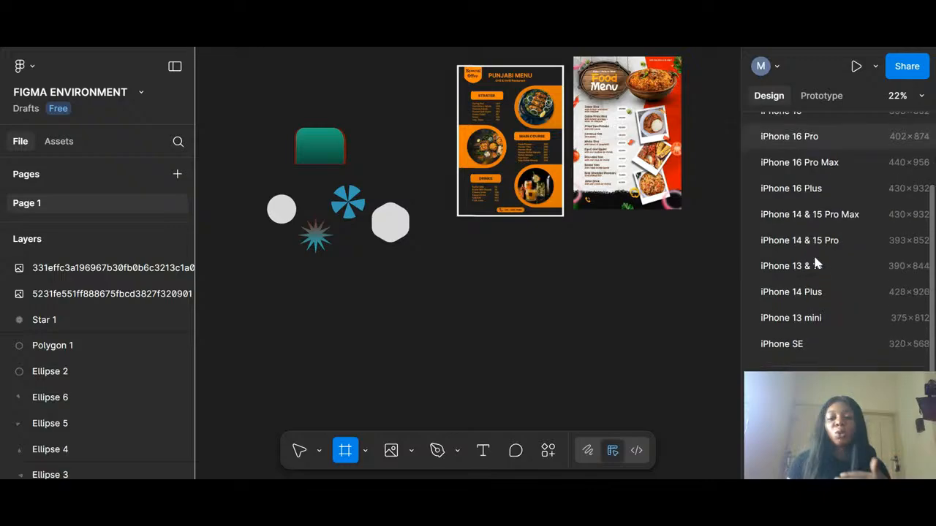
scroll(812, 314, "down", 4)
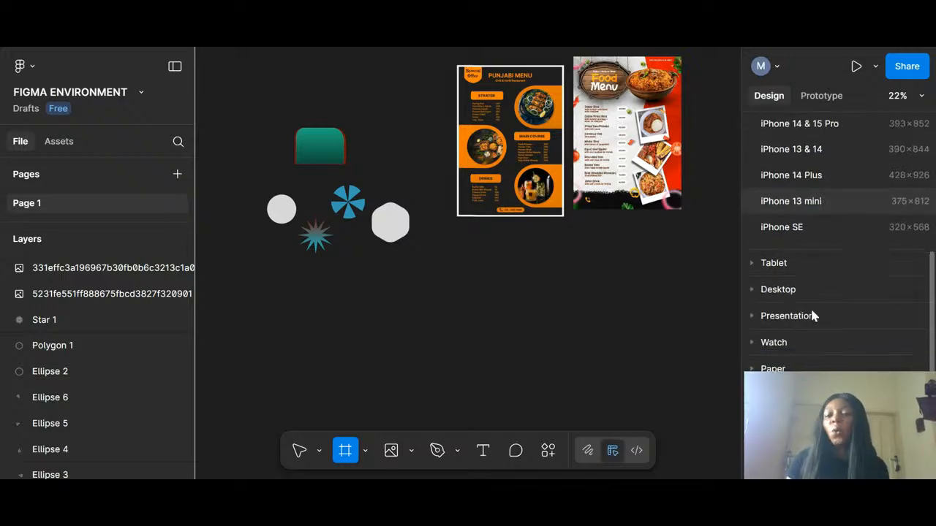
left_click(752, 262)
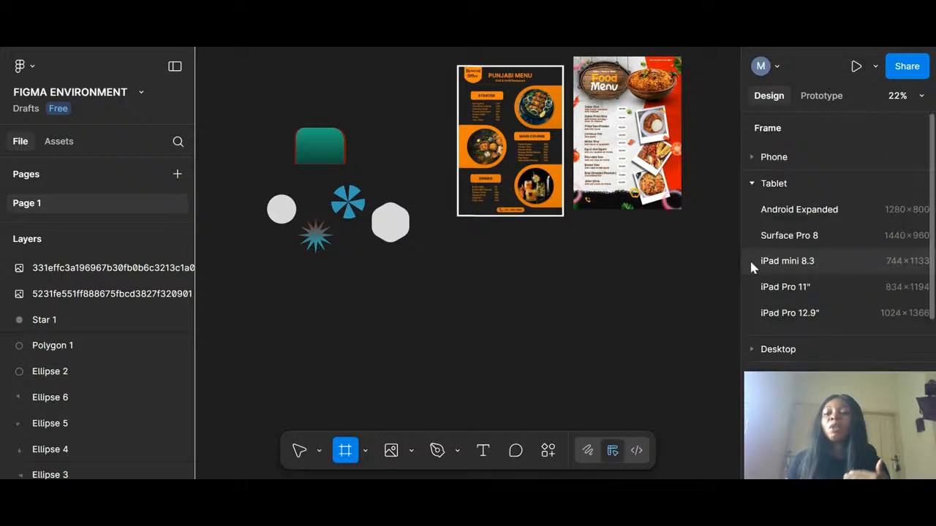
scroll(807, 298, "down", 3)
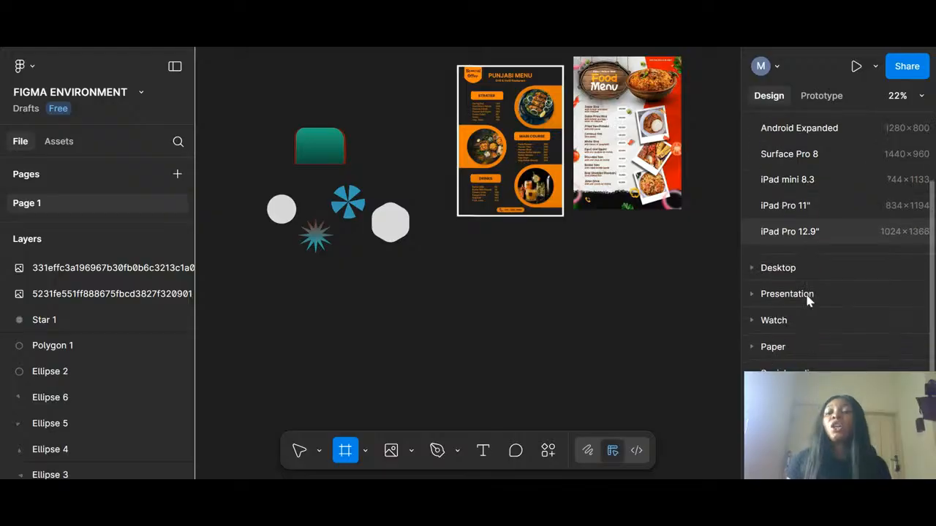
left_click(753, 268)
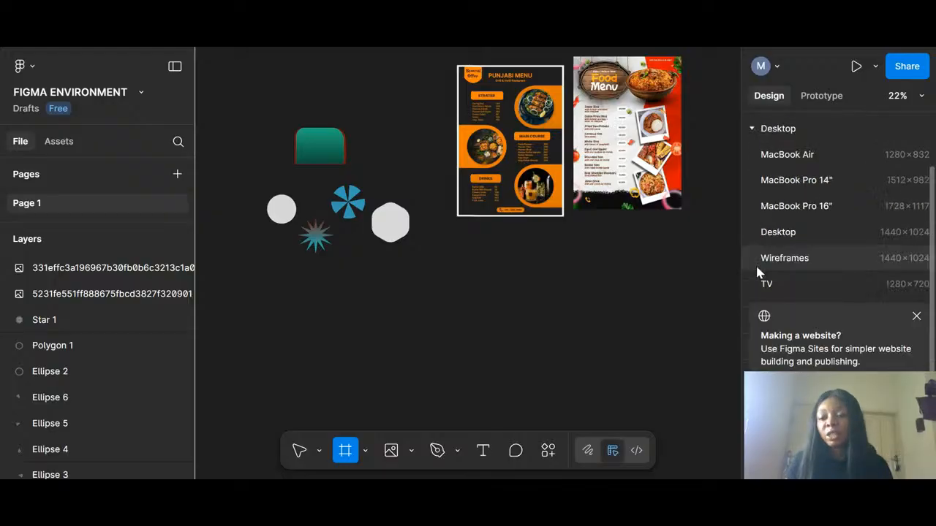
scroll(758, 272, "down", 3)
scroll(758, 272, "down", 1)
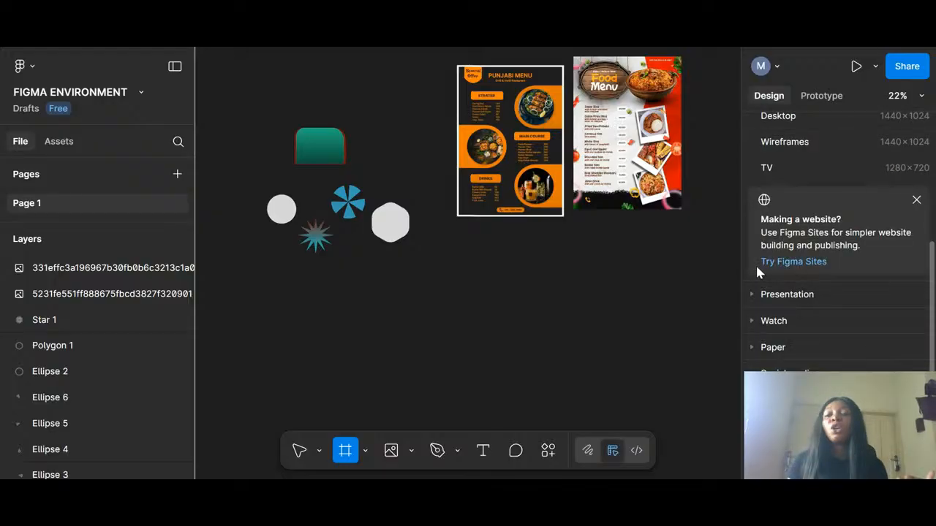
Step: Add a frame from the 1440×1024 Wireframes desktop preset, and delete it
scroll(767, 358, "up", 6)
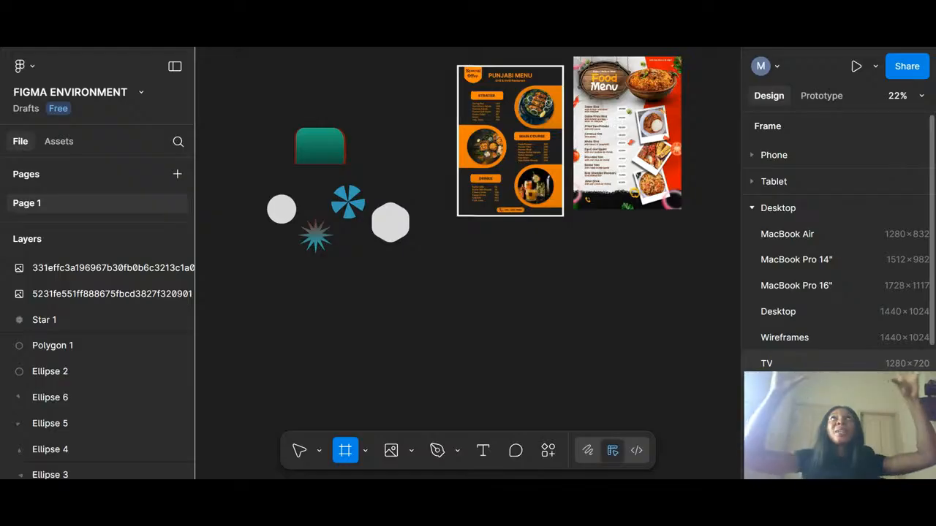
left_click(781, 337)
key("Delete")
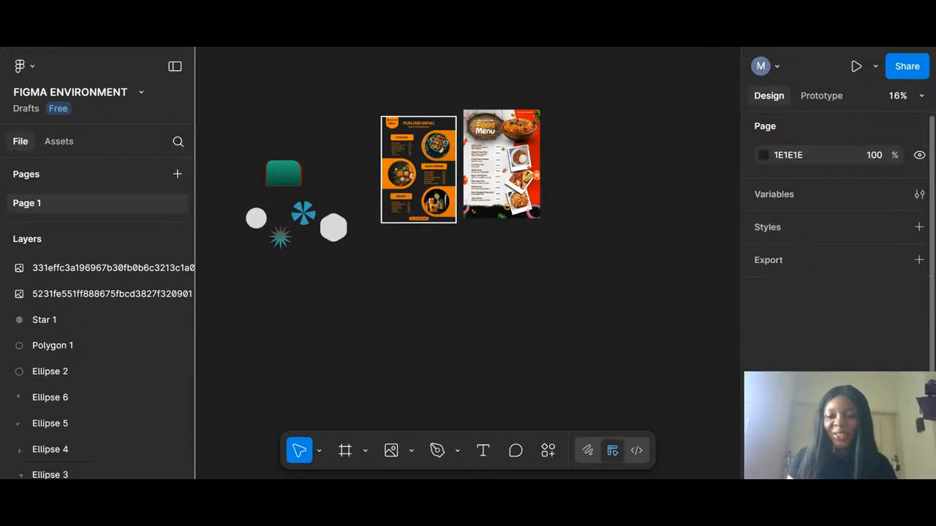
Step: Restart the Frame tool and examine the Presentation, Watch and Paper frame presets
key("f")
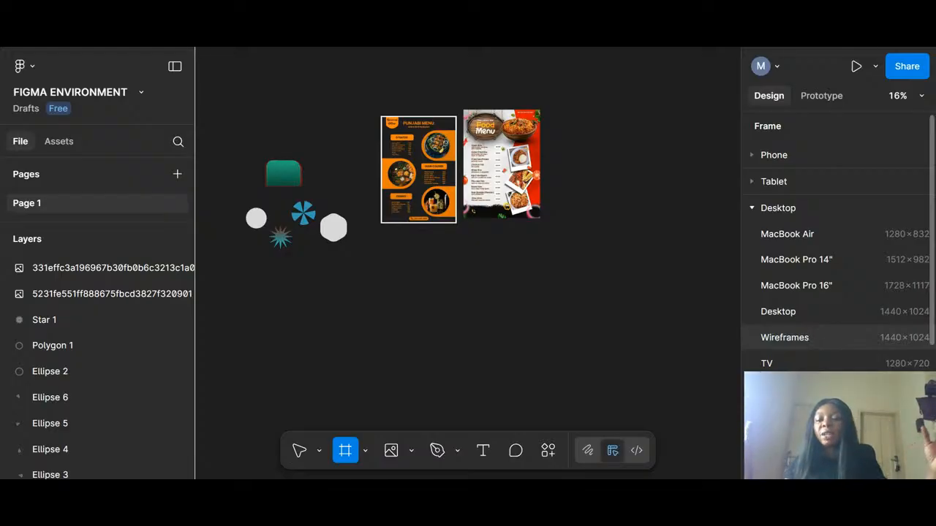
scroll(837, 256, "down", 5)
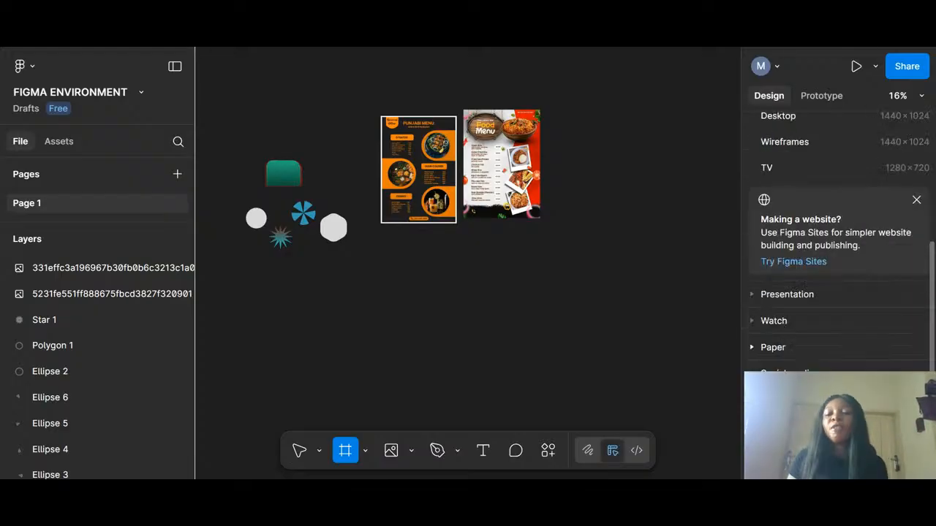
left_click(753, 294)
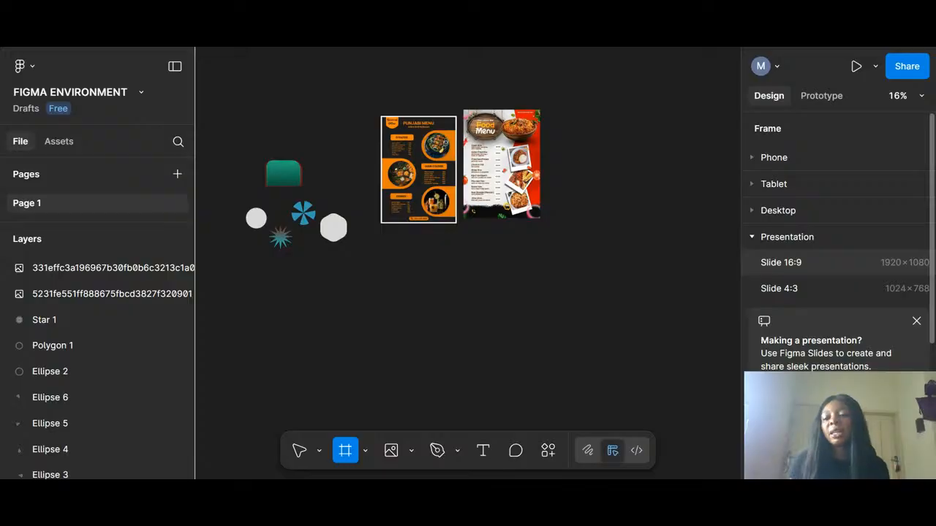
scroll(778, 335, "down", 3)
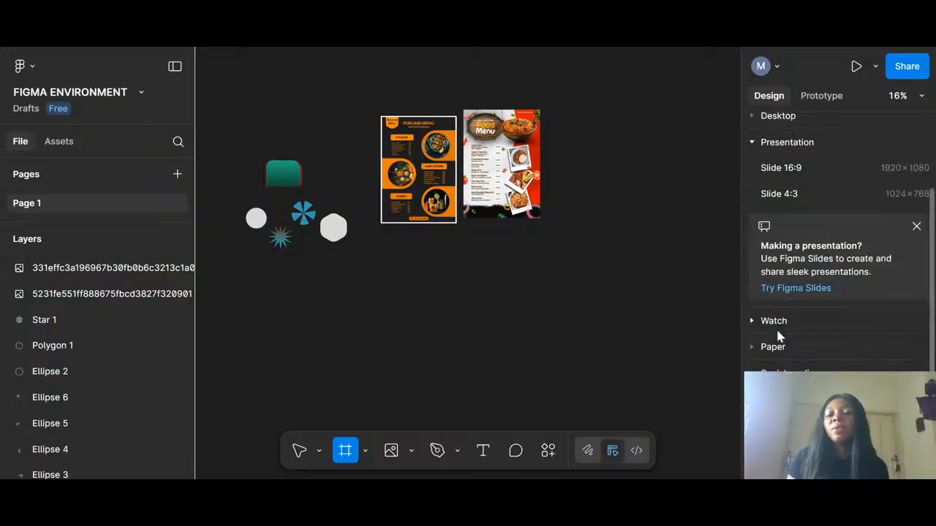
left_click(755, 324)
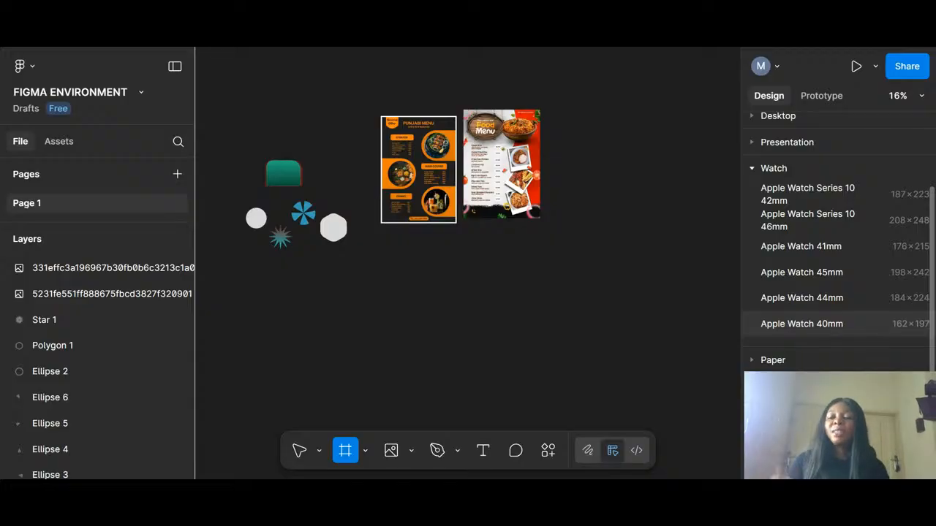
left_click(748, 167)
left_click(753, 195)
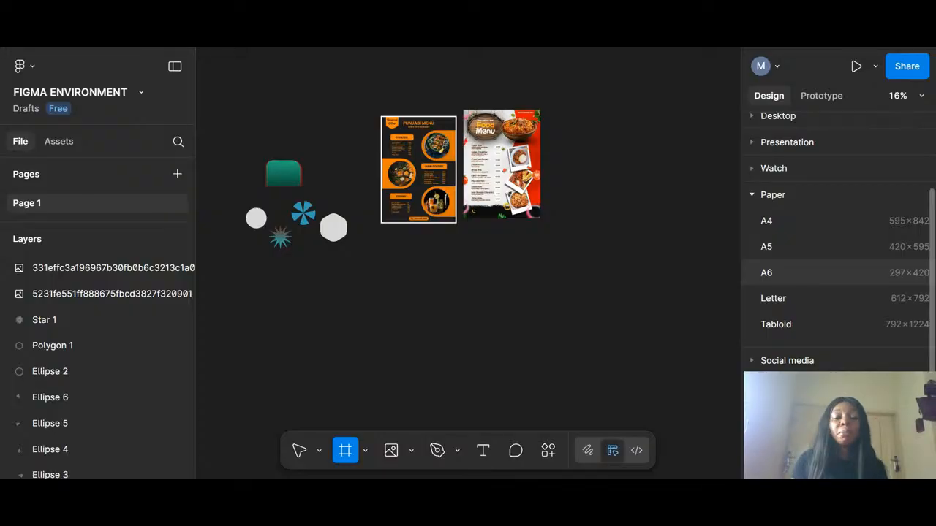
Step: Examine the Social media, Figma Community and Archive frame presets, and collapse the preset categories
left_click(763, 364)
scroll(761, 362, "down", 3)
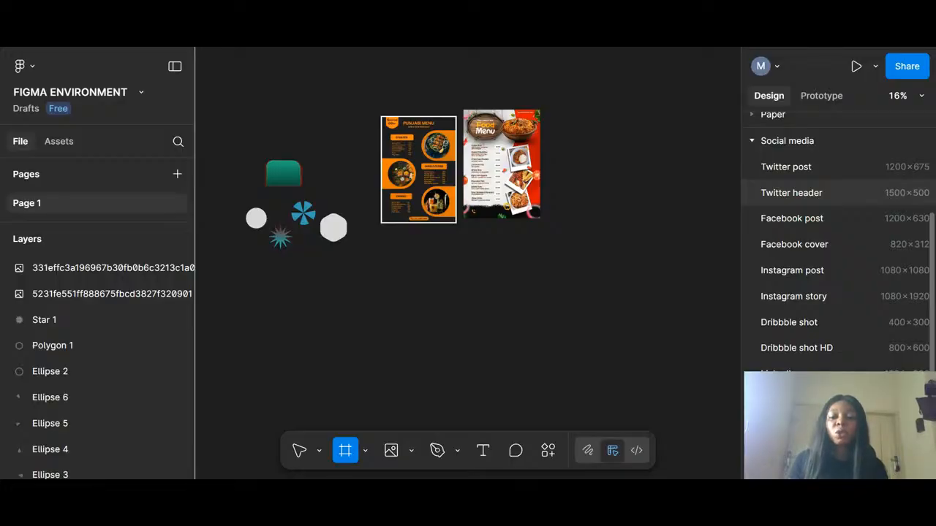
left_click(755, 140)
left_click(756, 175)
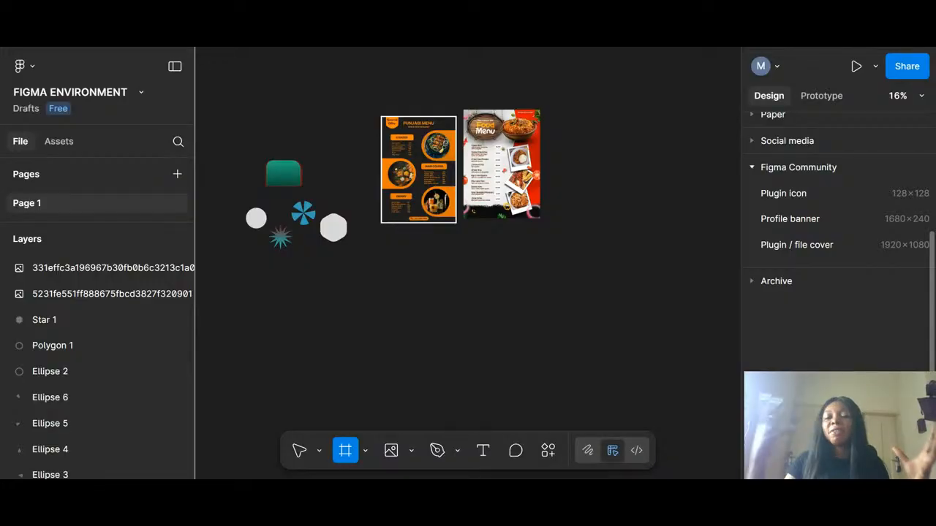
left_click(754, 282)
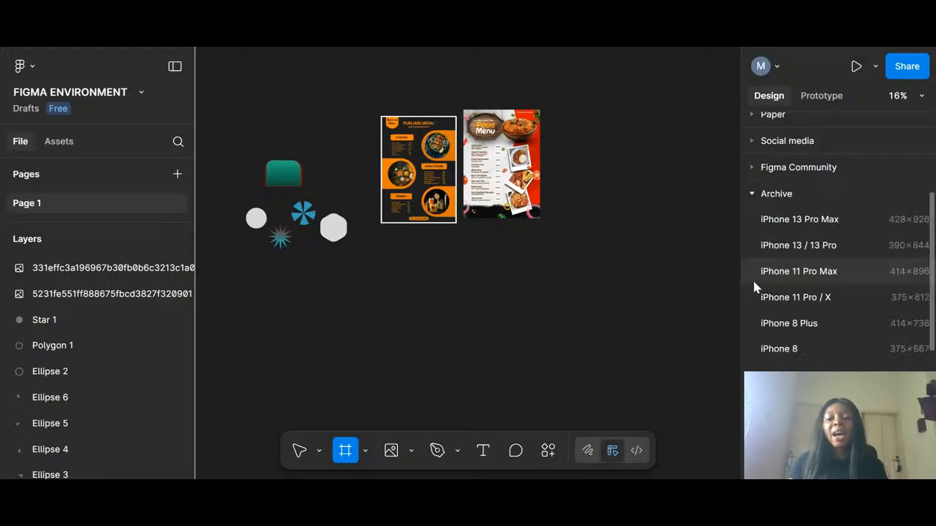
left_click(754, 194)
scroll(754, 198, "up", 3)
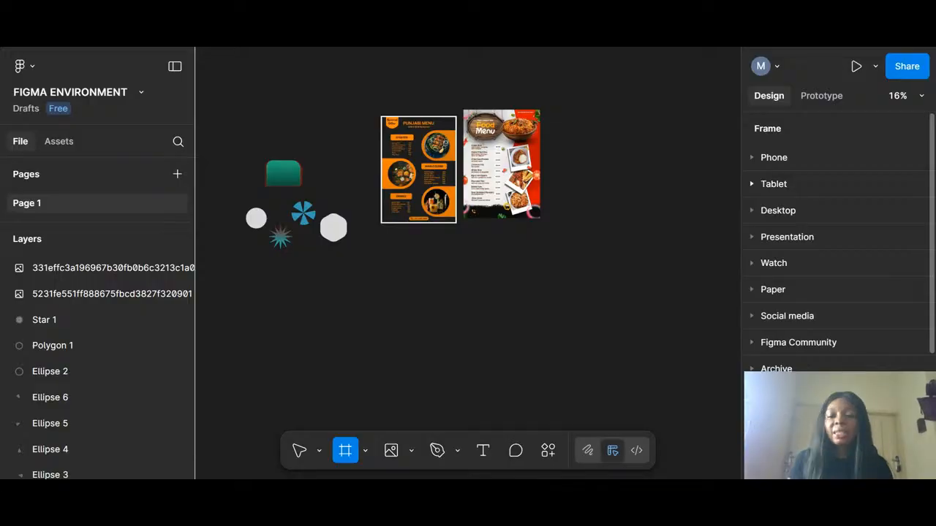
Step: Add a 440×956 iPhone 16 Pro Max frame from the Phone presets, and return to the Move tool
left_click(752, 159)
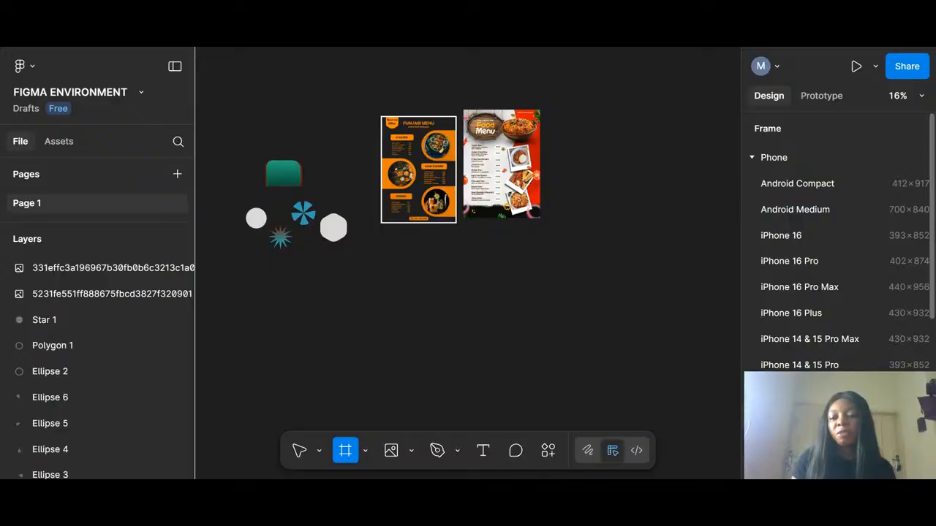
left_click(820, 292)
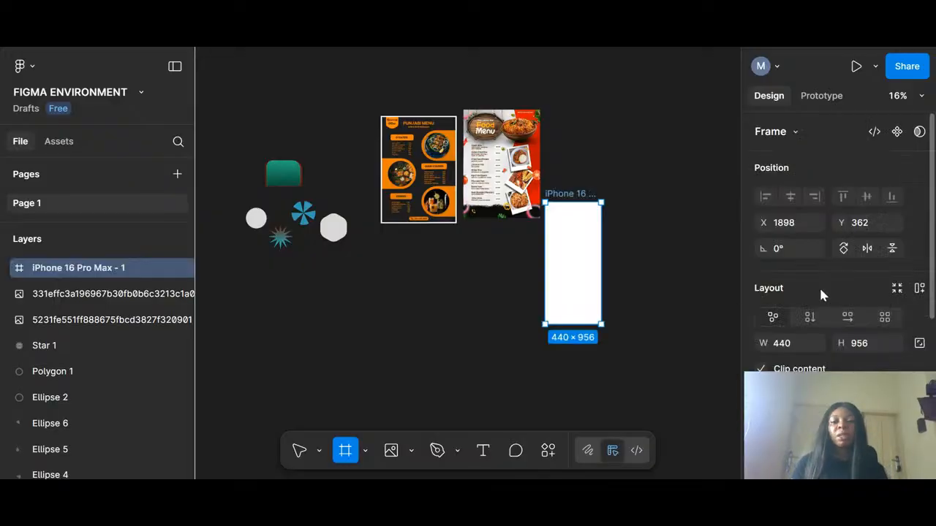
key("v")
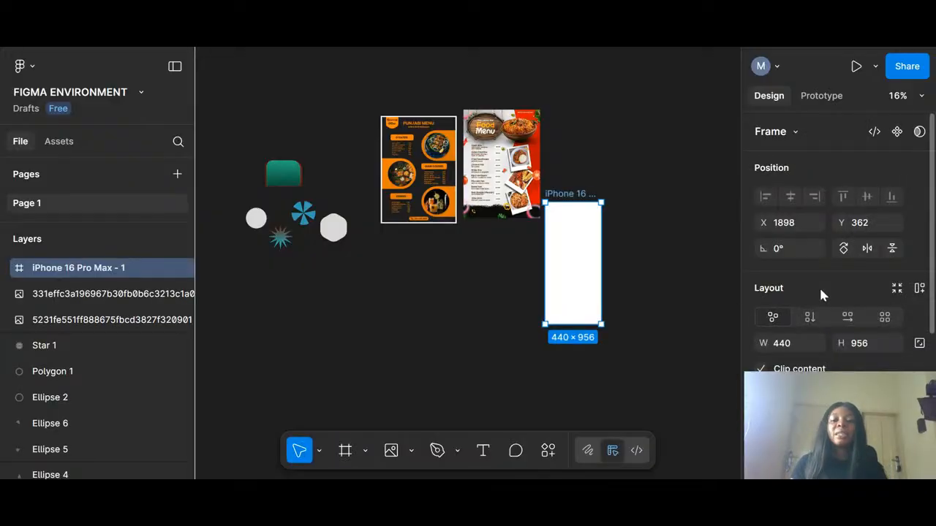
scroll(570, 260, "up", 5)
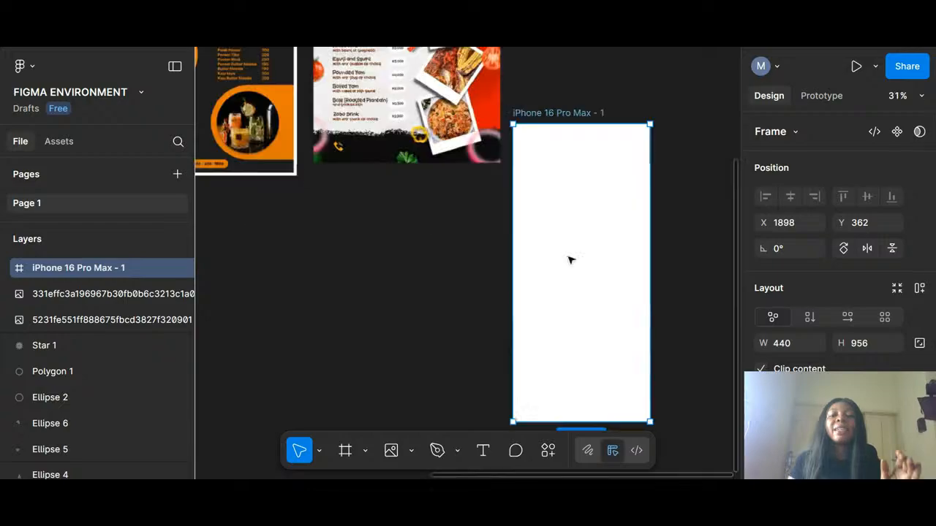
scroll(571, 260, "up", 1)
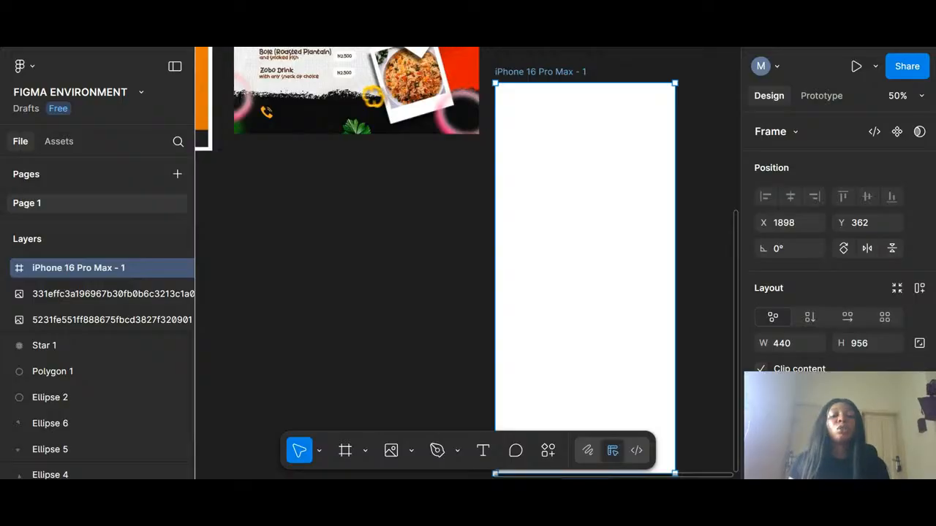
scroll(481, 276, "down", 2)
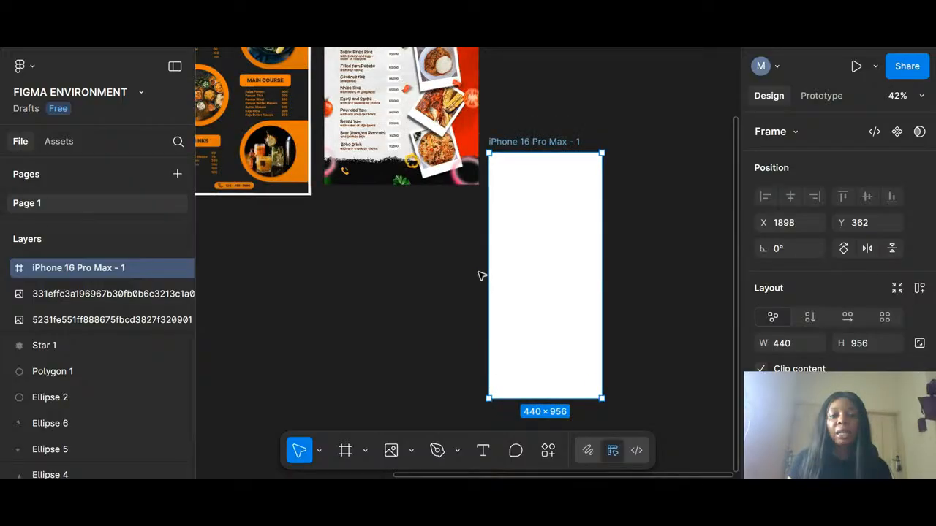
scroll(482, 276, "down", 5)
scroll(479, 275, "down", 2)
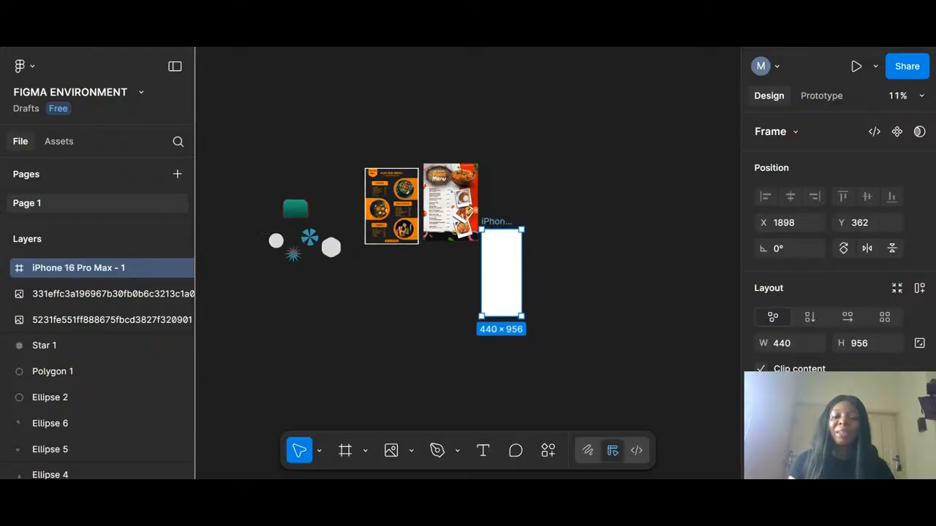